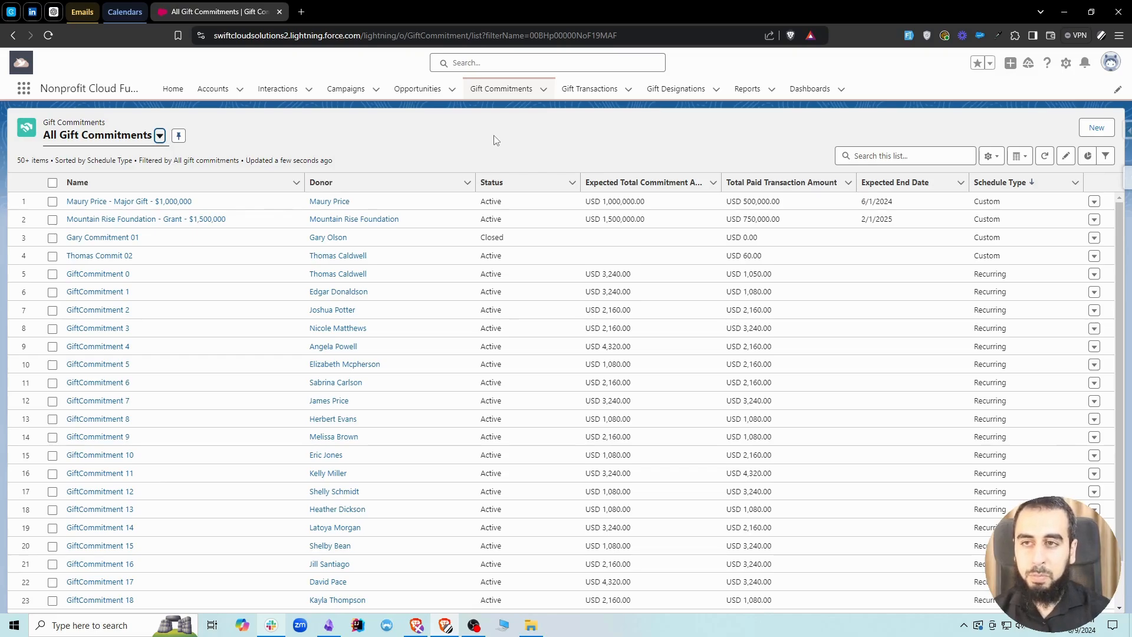
Look through the Stage options on a new opportunity form and close the form without saving
click(496, 141)
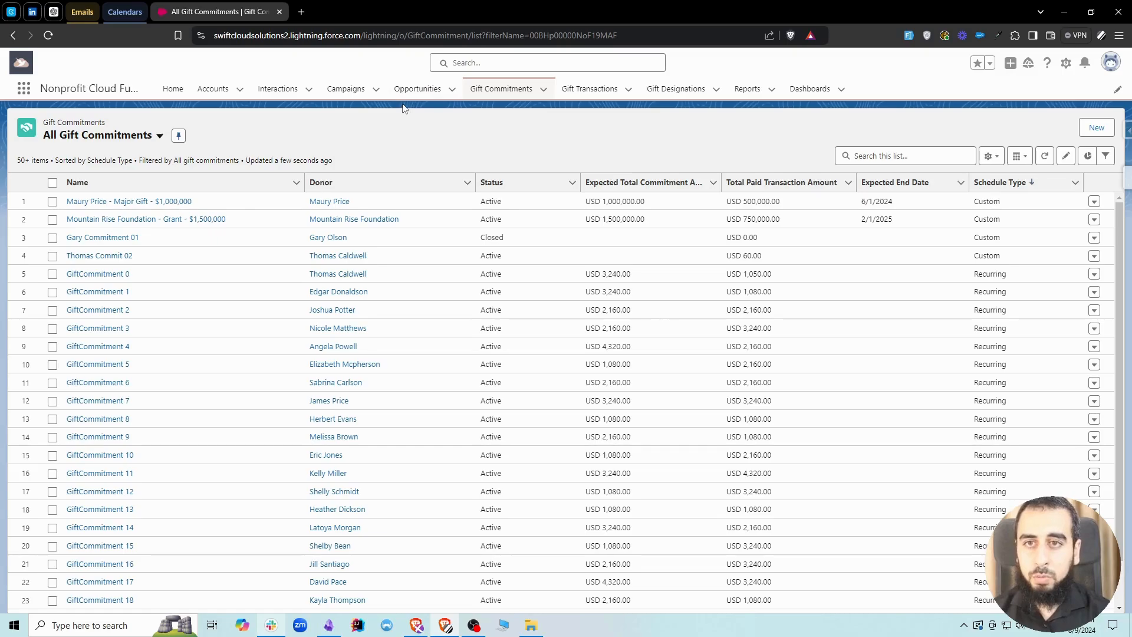
click(452, 89)
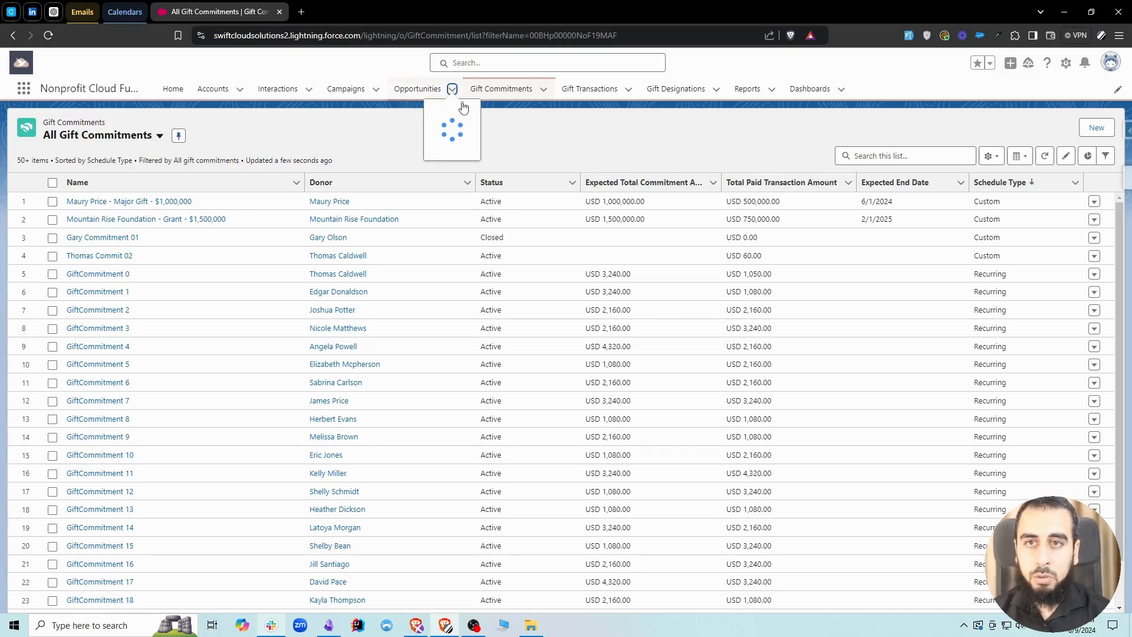
click(467, 111)
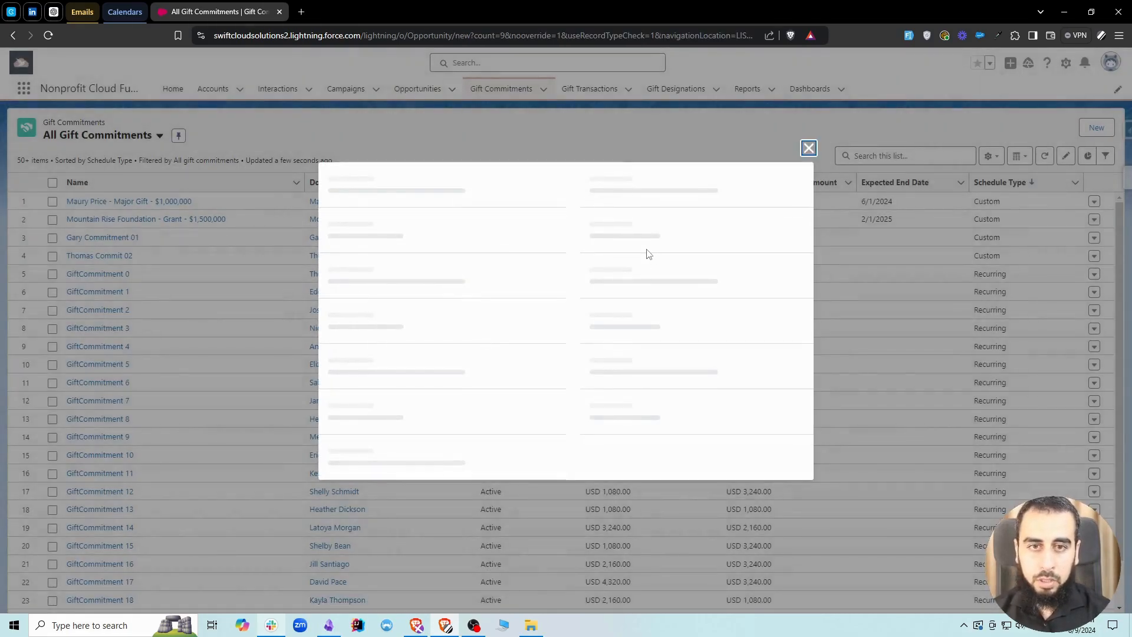
click(629, 225)
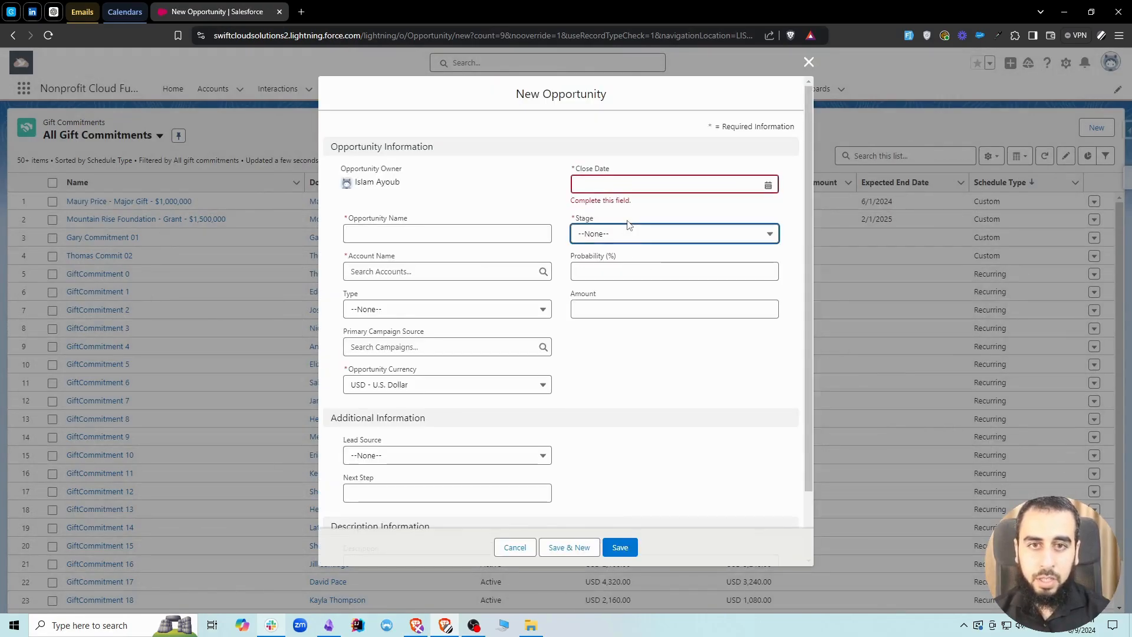
click(627, 234)
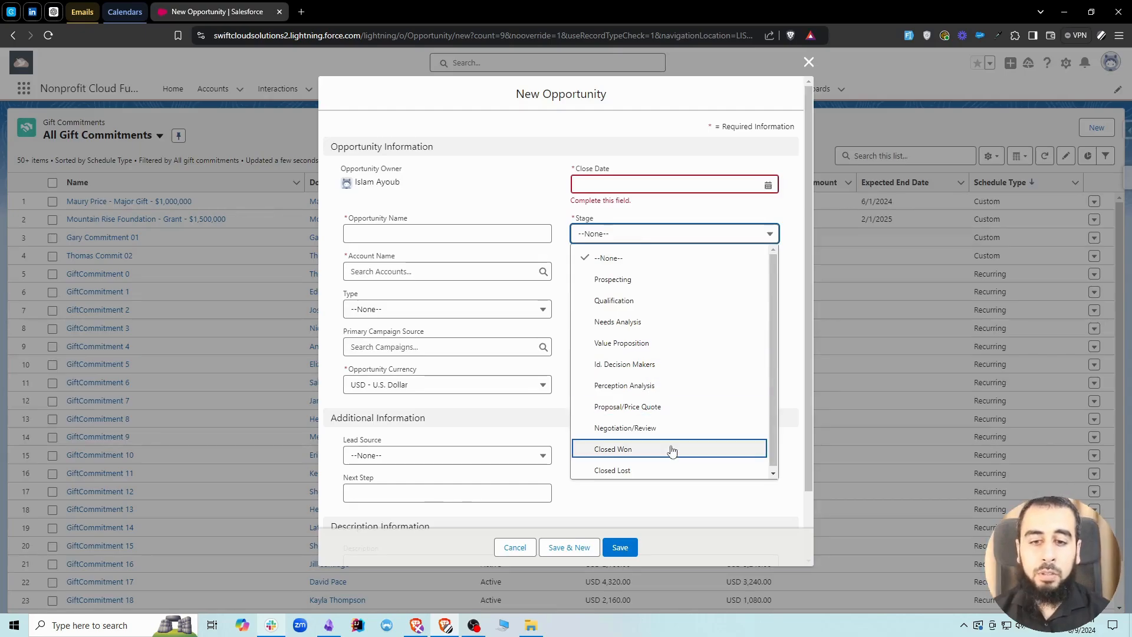
click(808, 63)
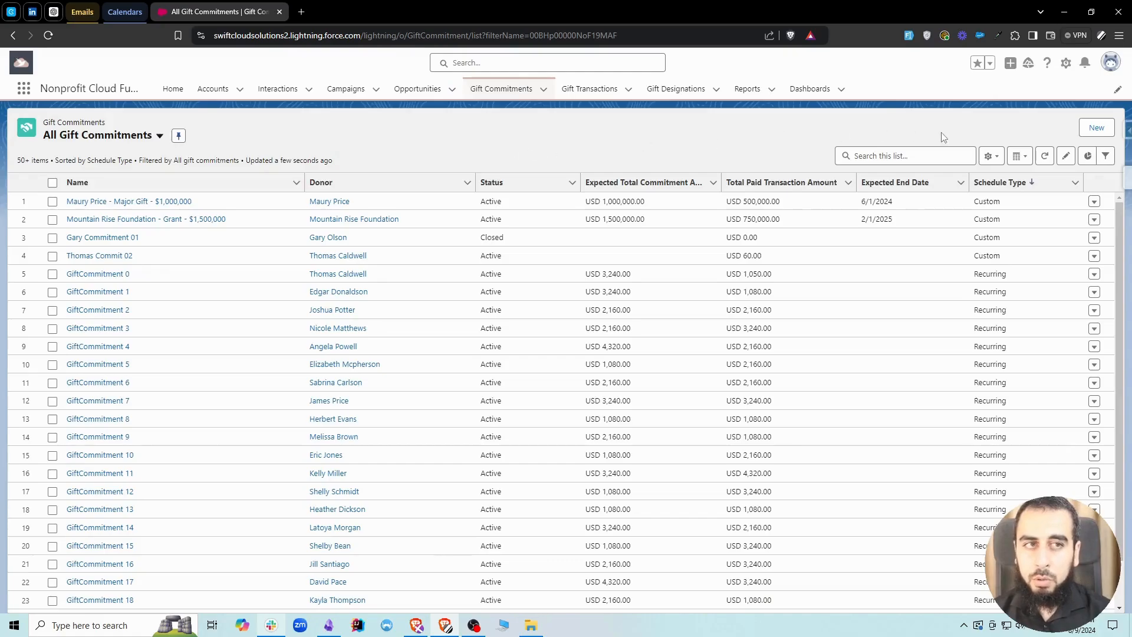
Start a new gift commitment, select the donor's account and set the status to Active
click(1088, 129)
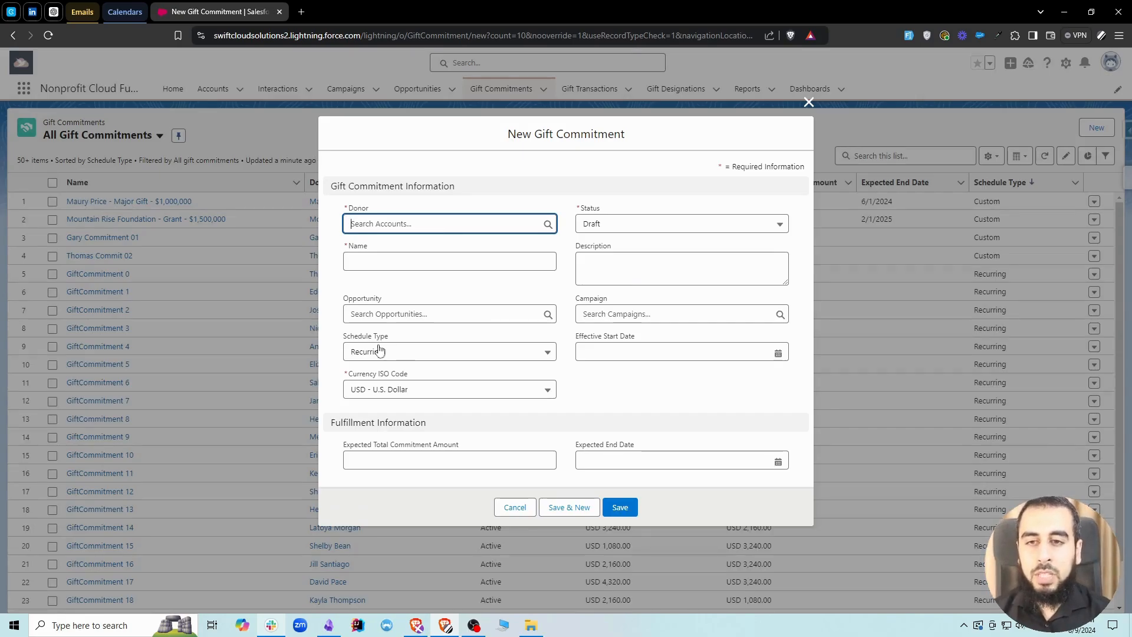
click(398, 354)
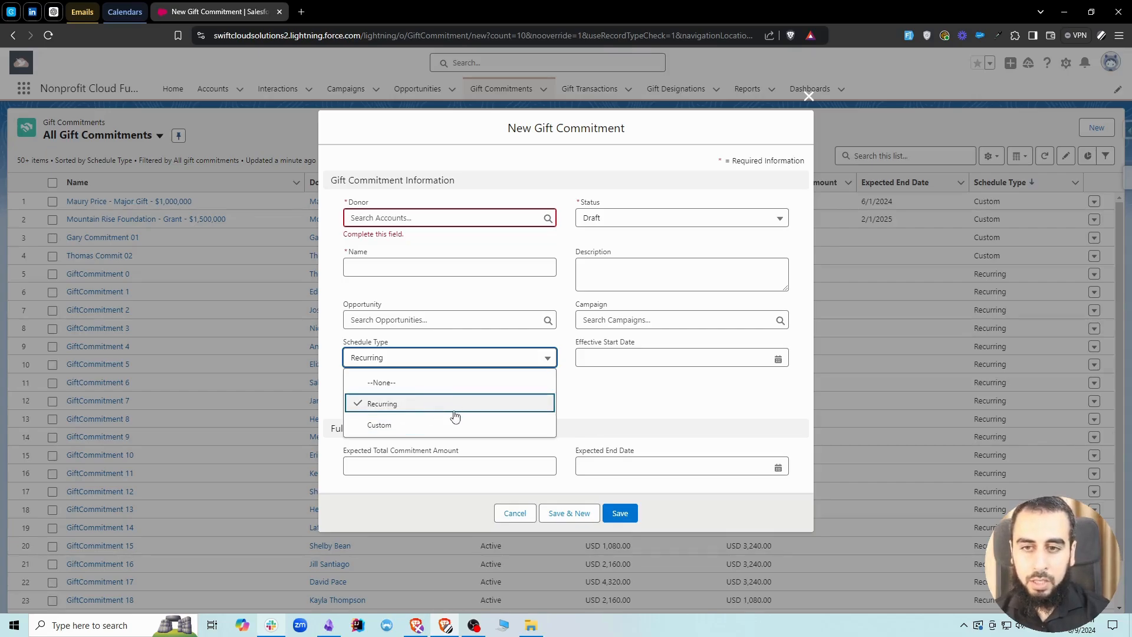
click(421, 217)
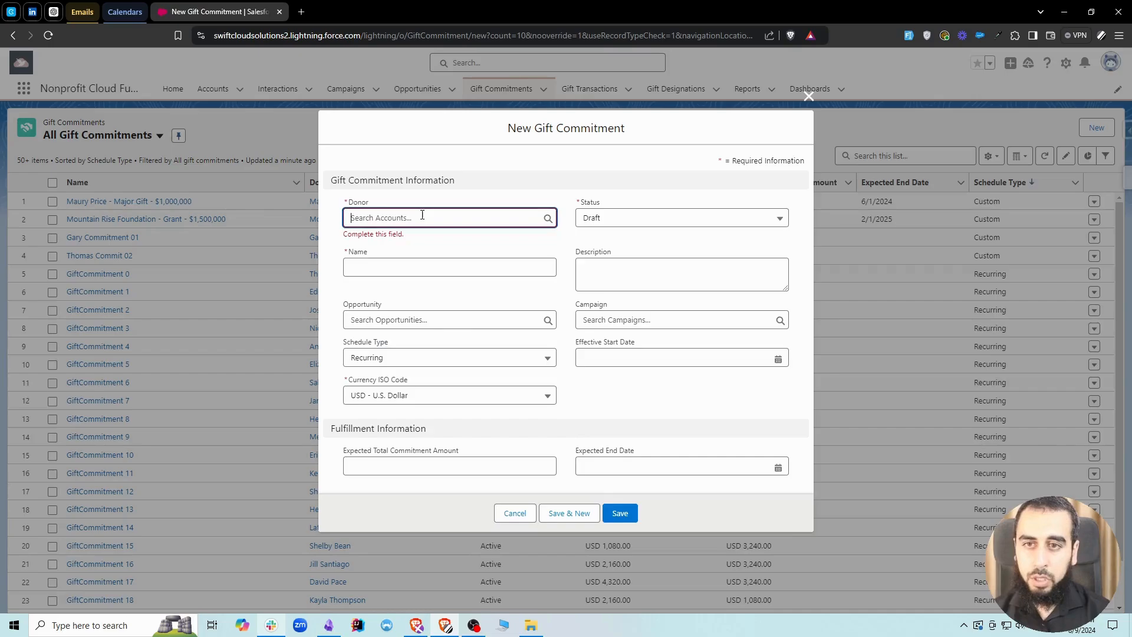
click(404, 299)
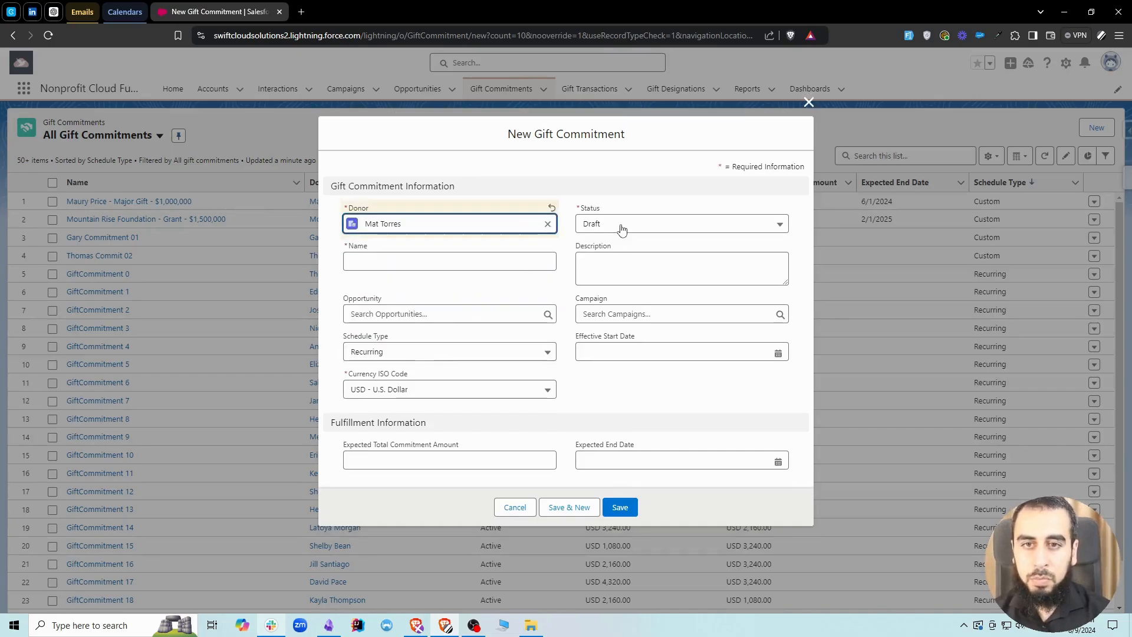
click(619, 224)
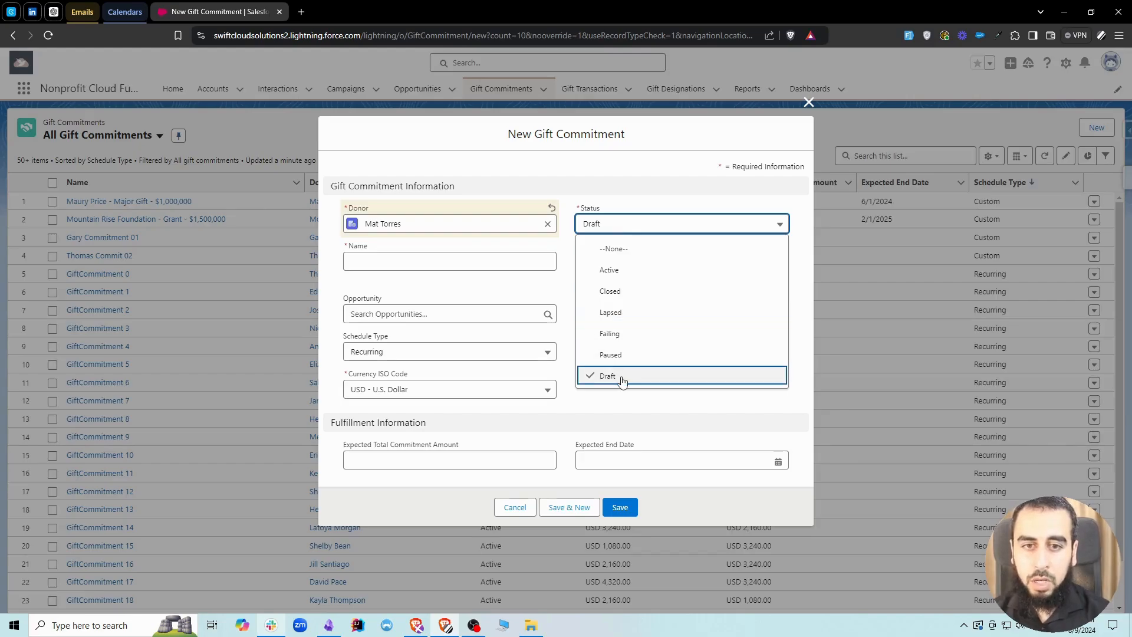
click(601, 270)
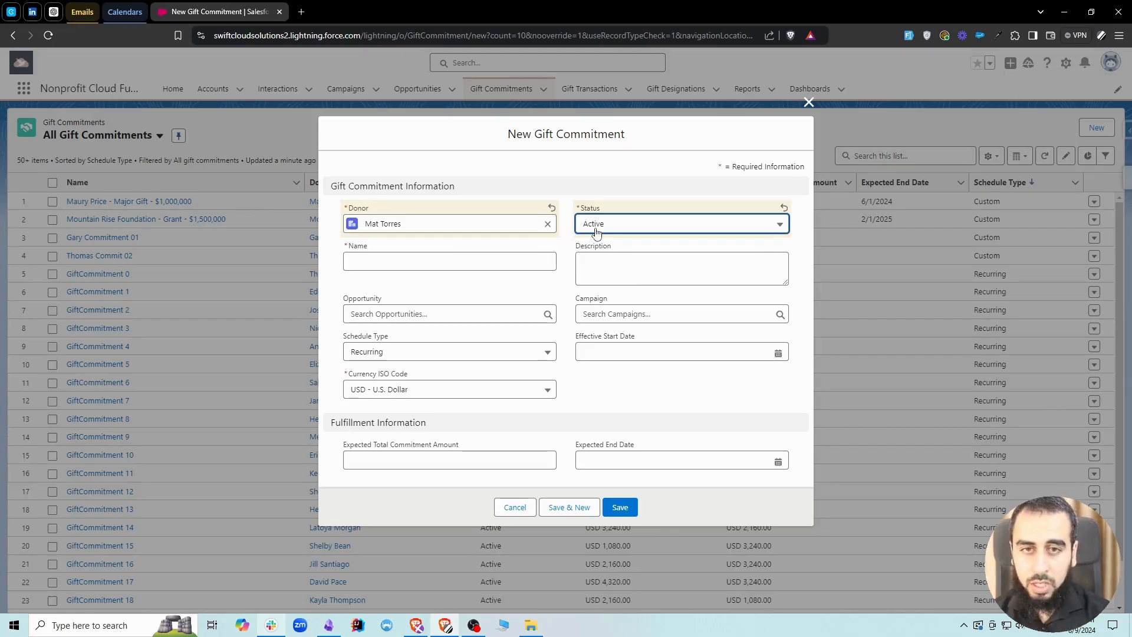
click(597, 232)
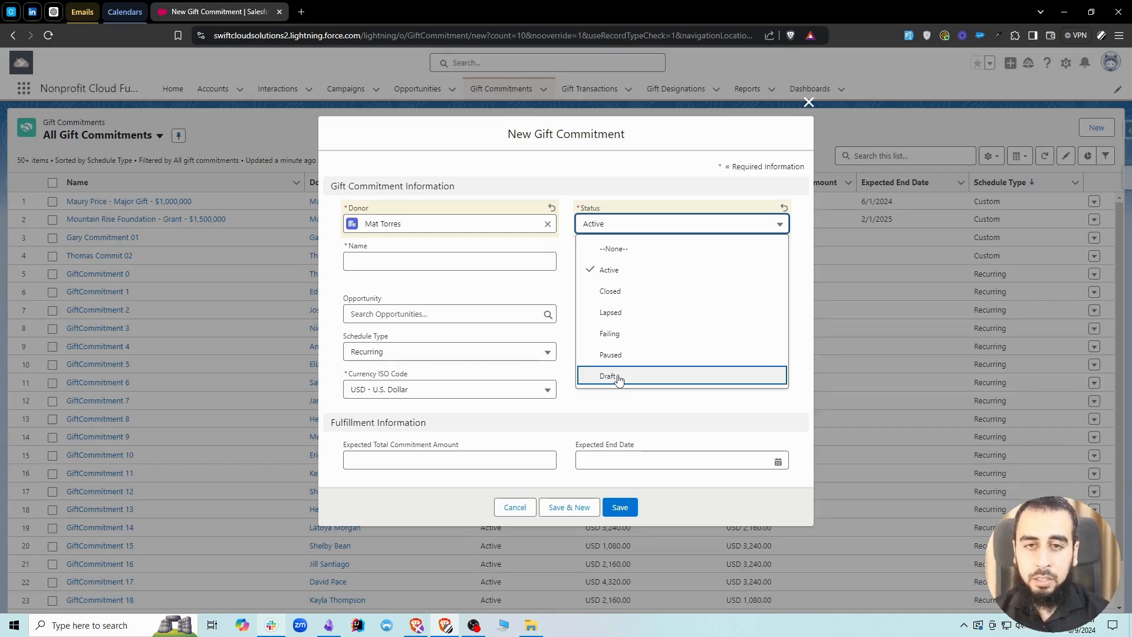
click(565, 243)
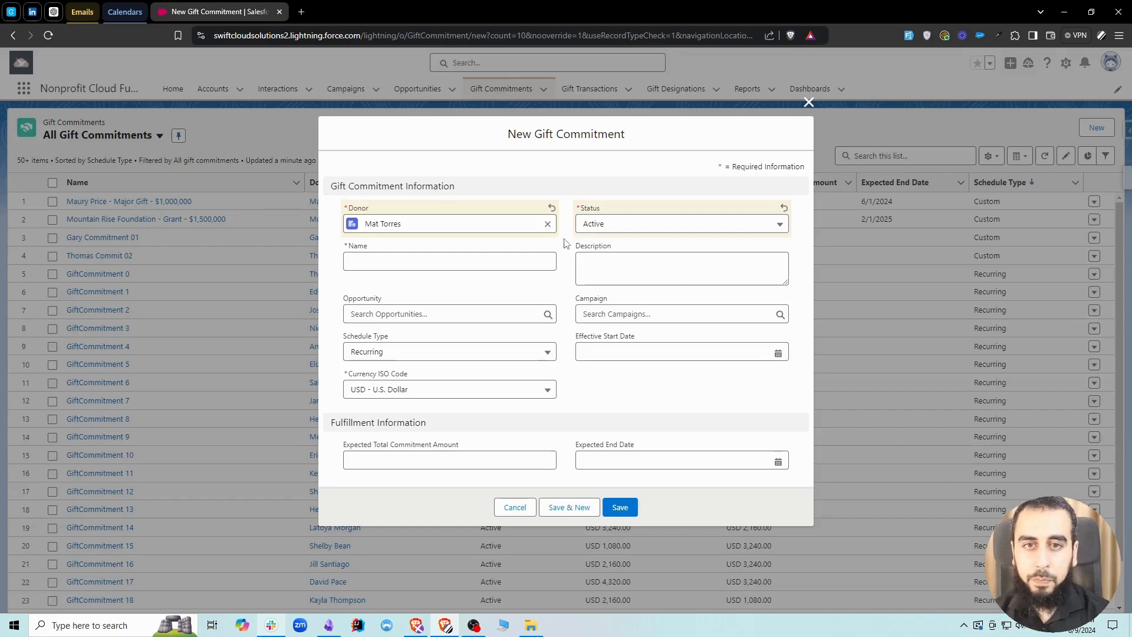
Name the gift commitment with the donor's first name followed by "Commit 01"
click(424, 264)
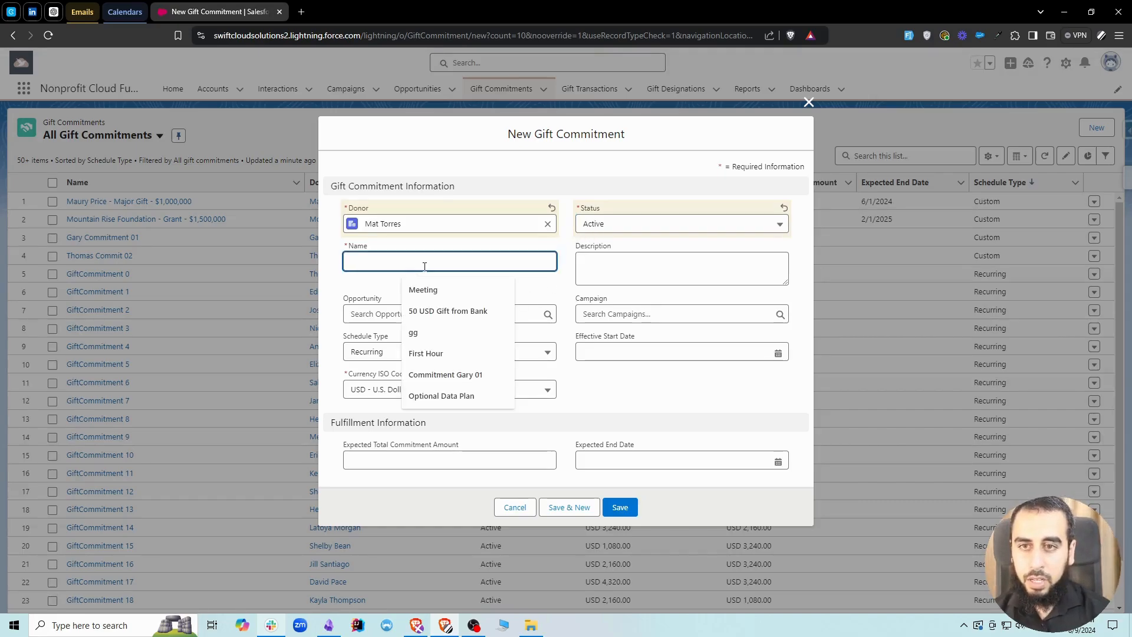
text(Mat Commit)
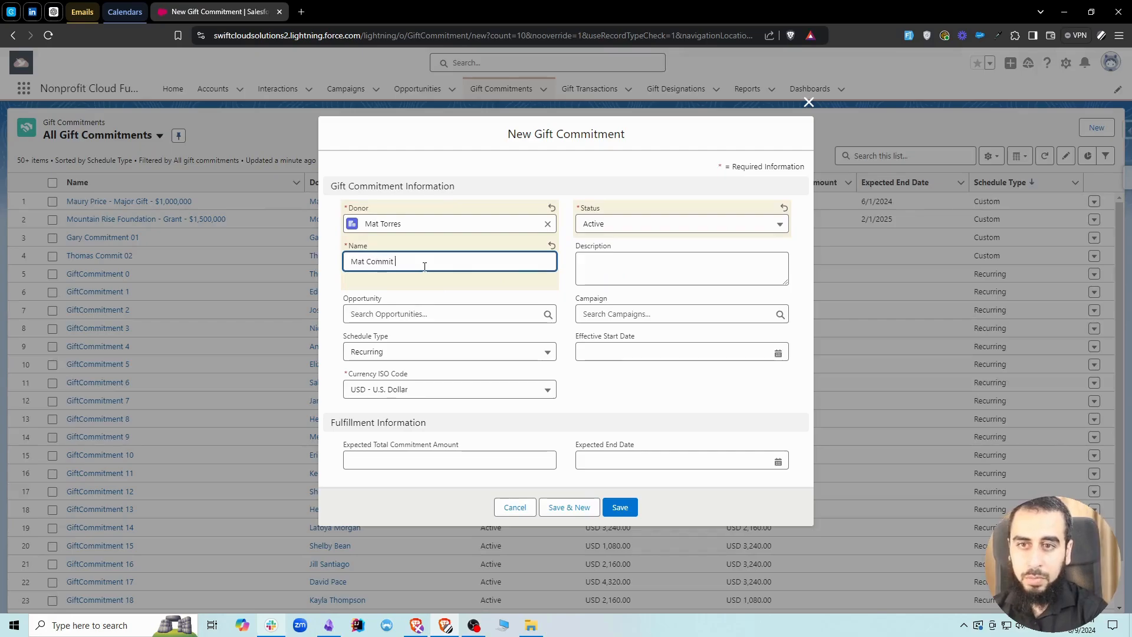
text( 01)
click(570, 273)
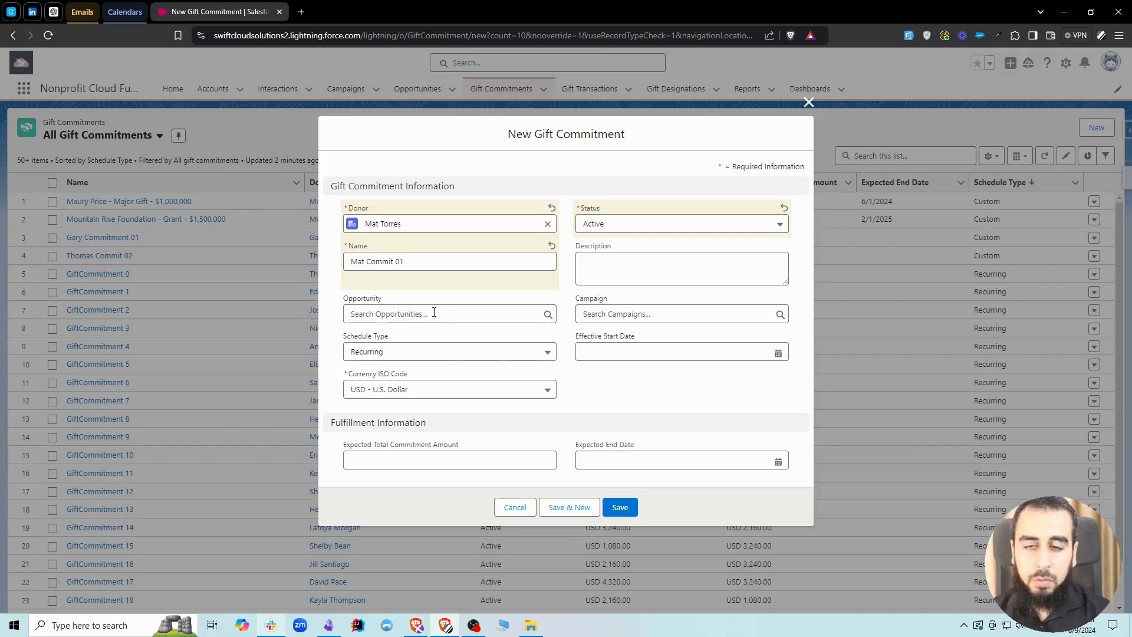
Check the choices offered for the commitment's Opportunity and Campaign, leaving both fields empty
click(395, 313)
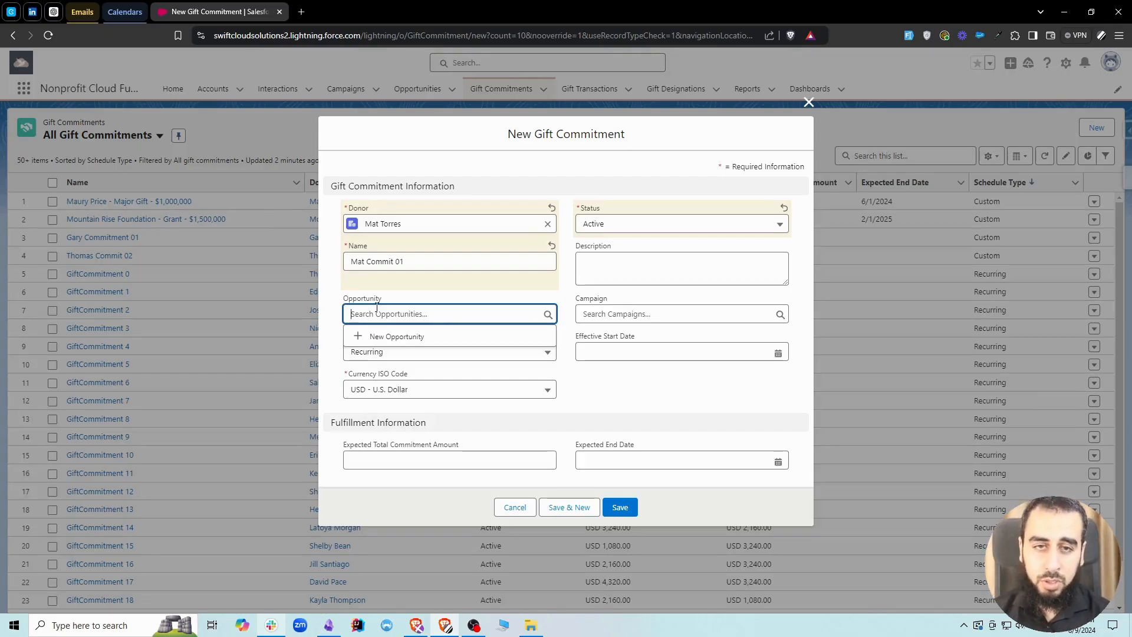
click(566, 300)
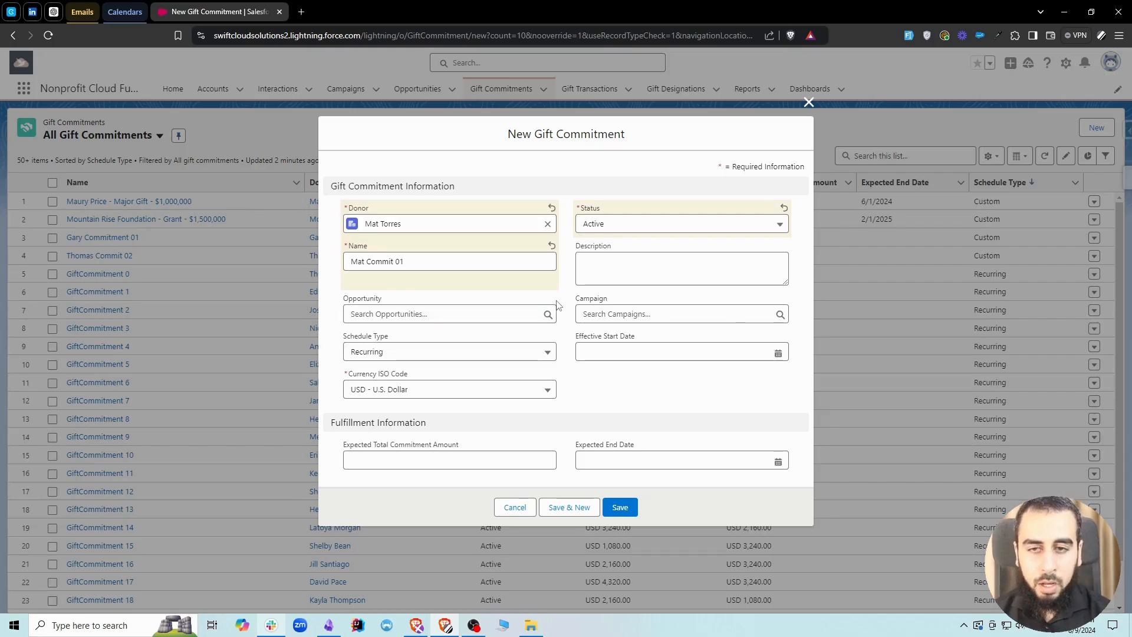
click(594, 315)
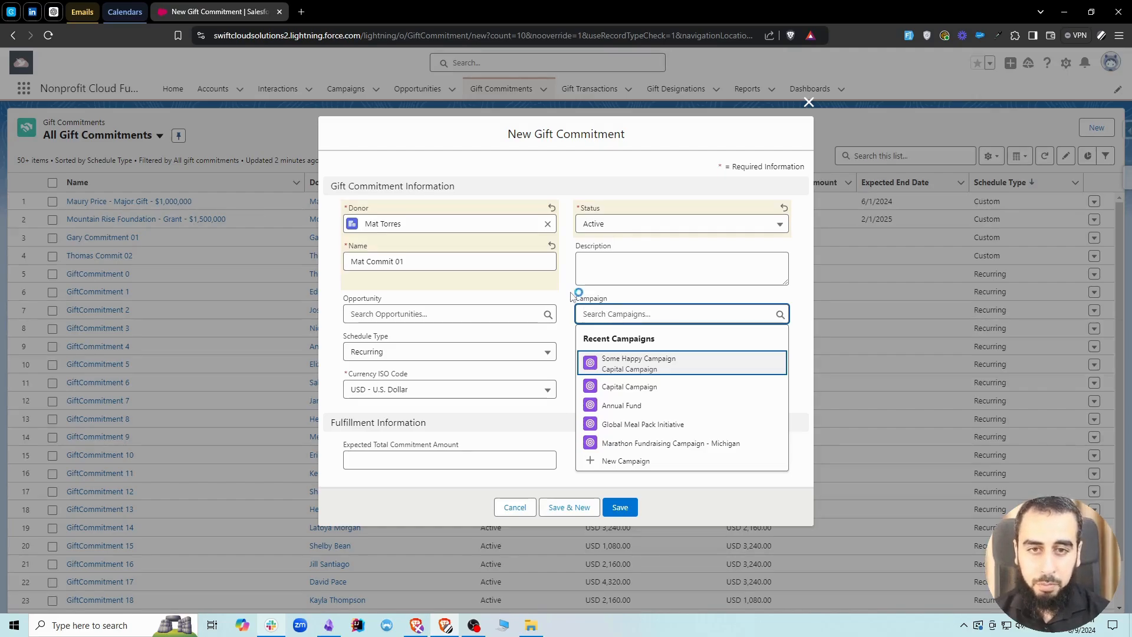
click(554, 371)
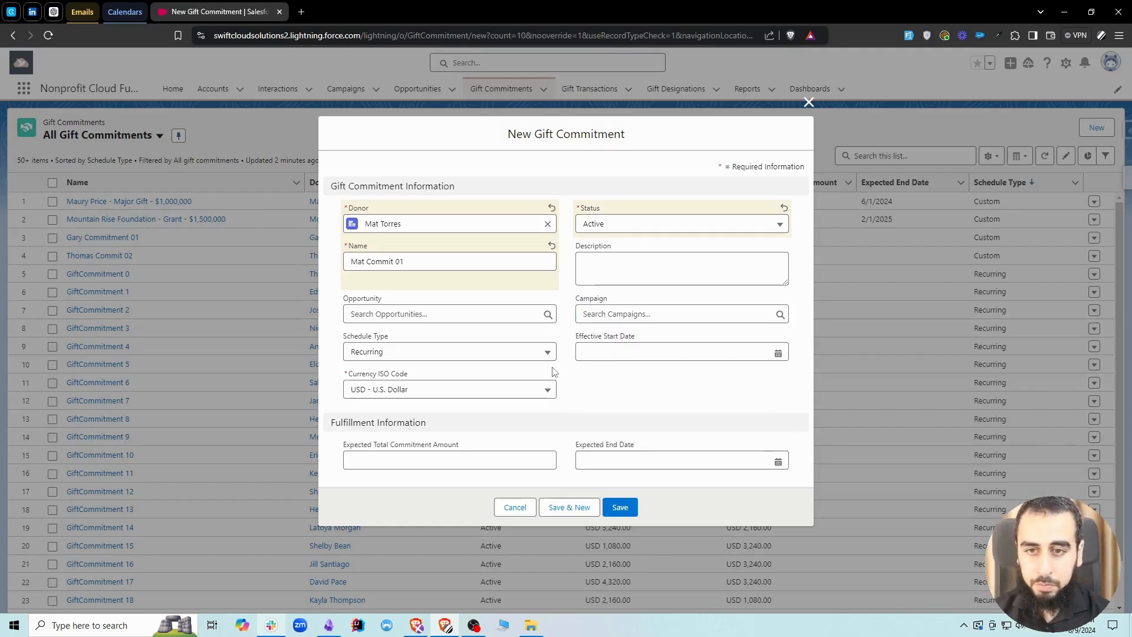
Set the effective start date to 8/15/2024 and the expected total commitment amount to 500
click(601, 354)
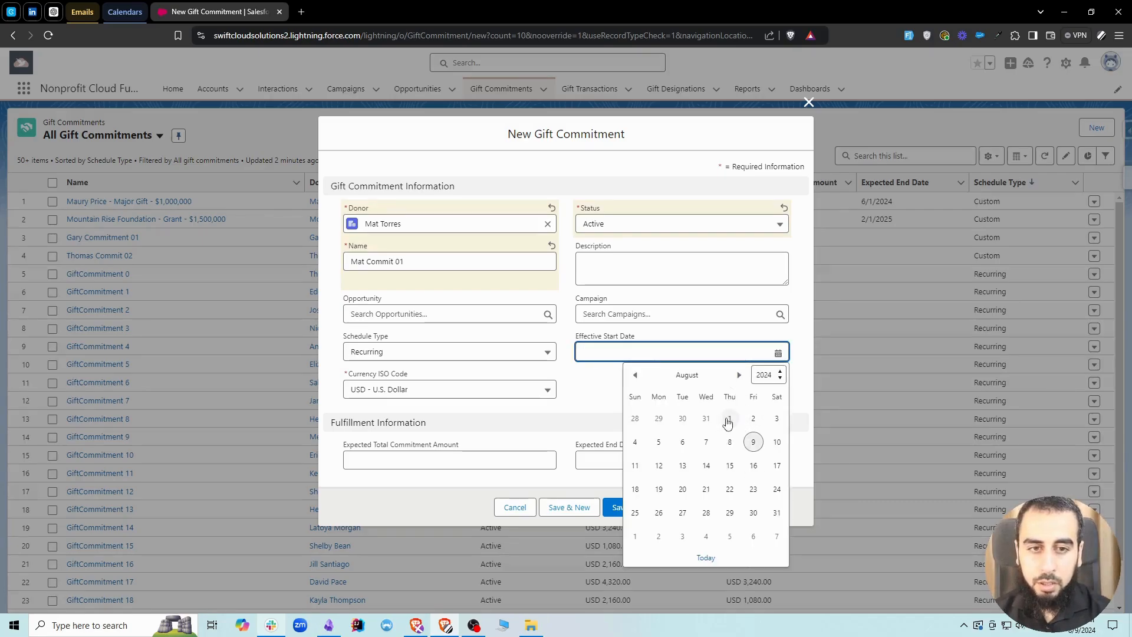
click(729, 466)
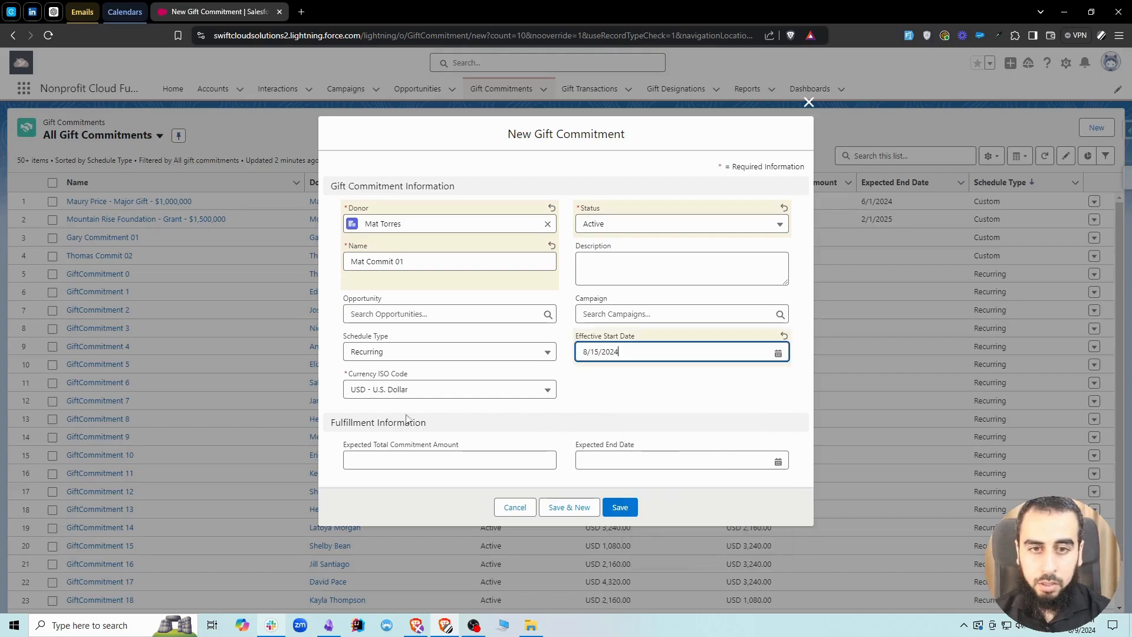
click(407, 458)
text(500)
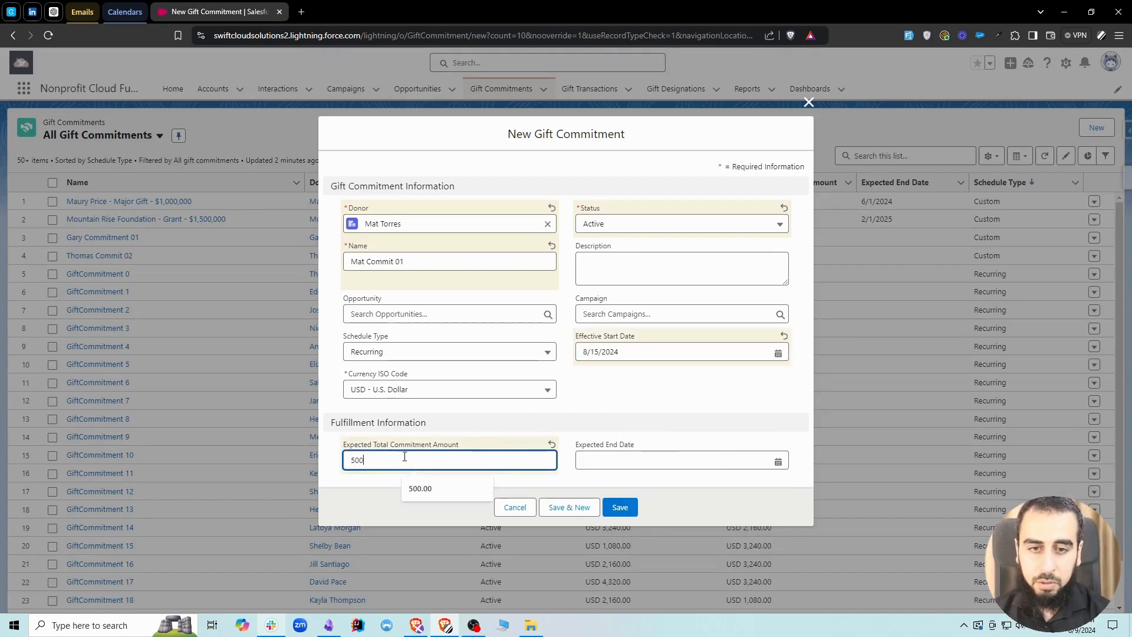
Set the expected end date to 11/28/2024 and save the gift commitment
click(647, 459)
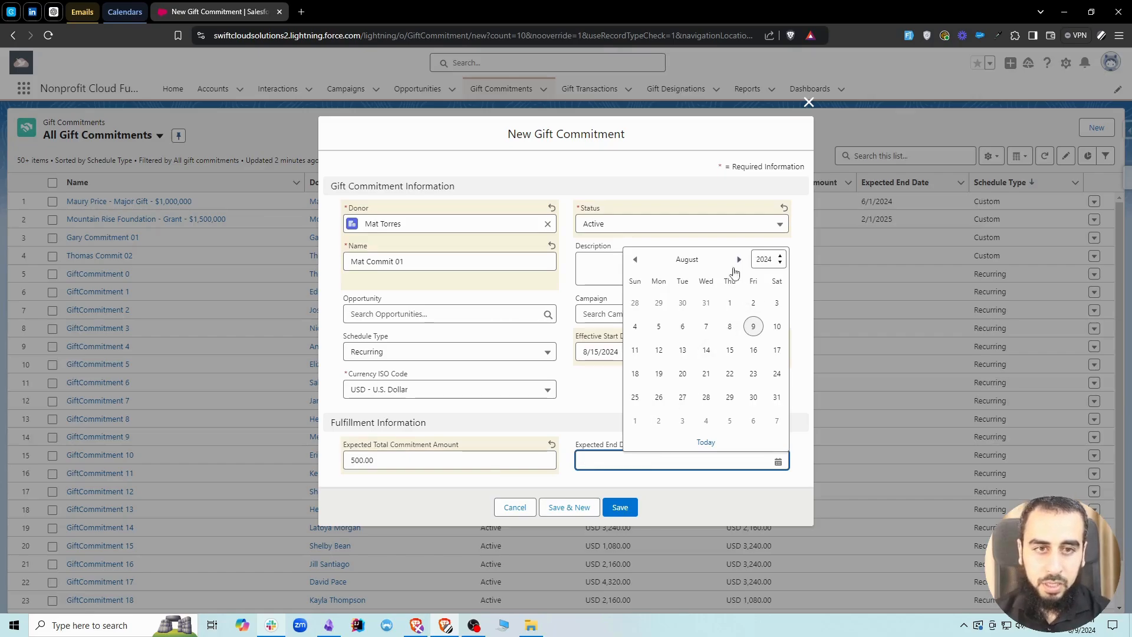
click(739, 256)
click(739, 257)
click(739, 256)
click(730, 394)
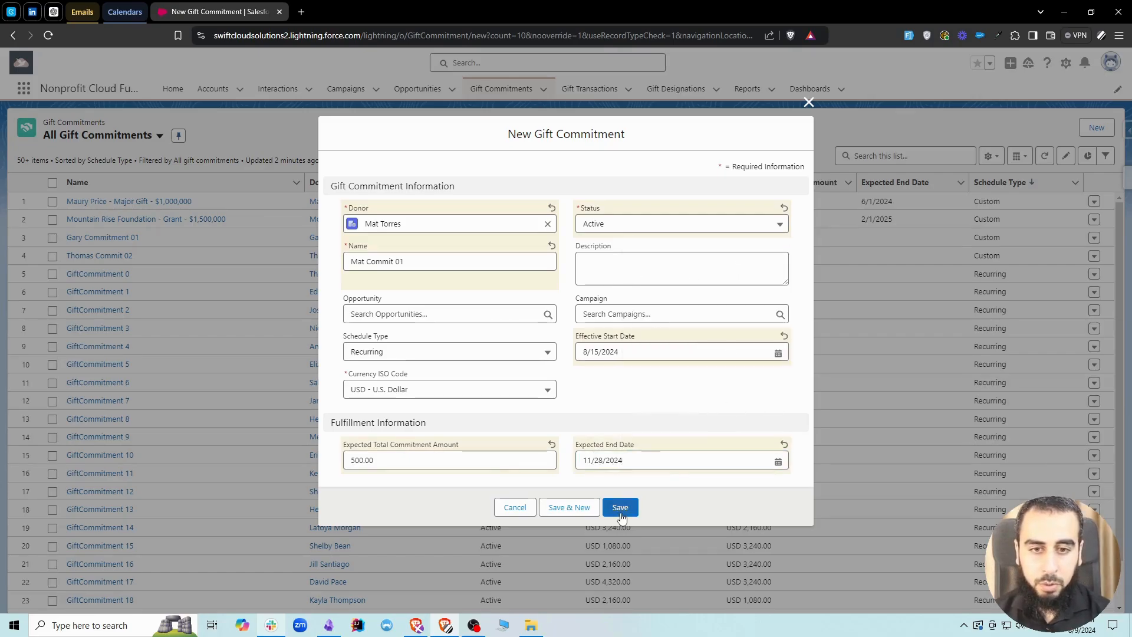
click(620, 510)
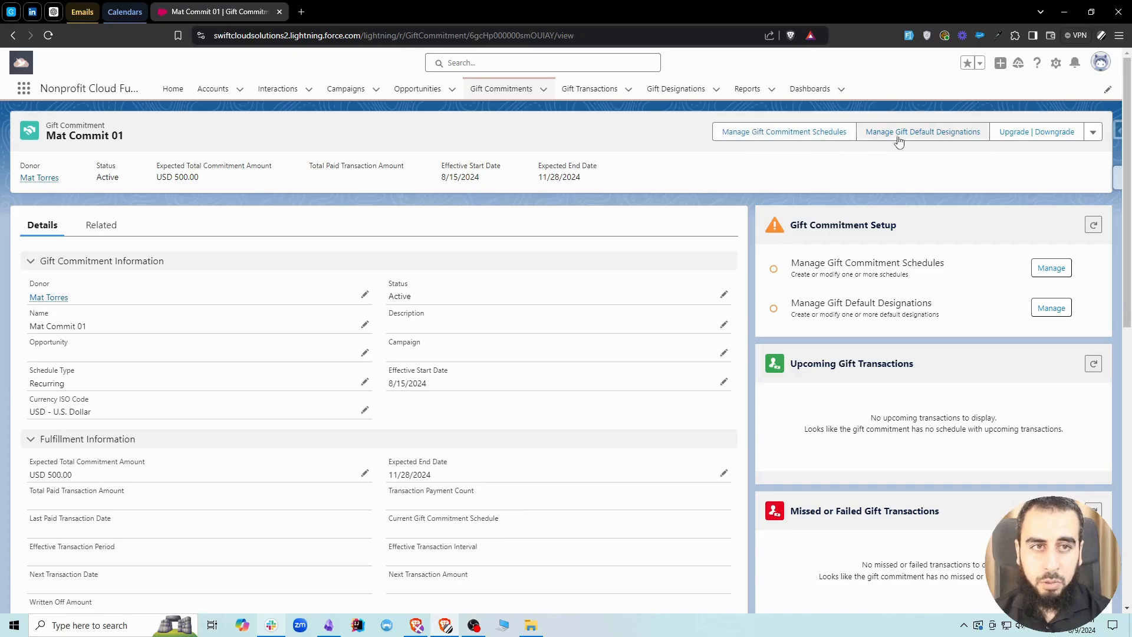
Save the commitment's default gift designation as General fund at 100%
drag(809, 263, 945, 263)
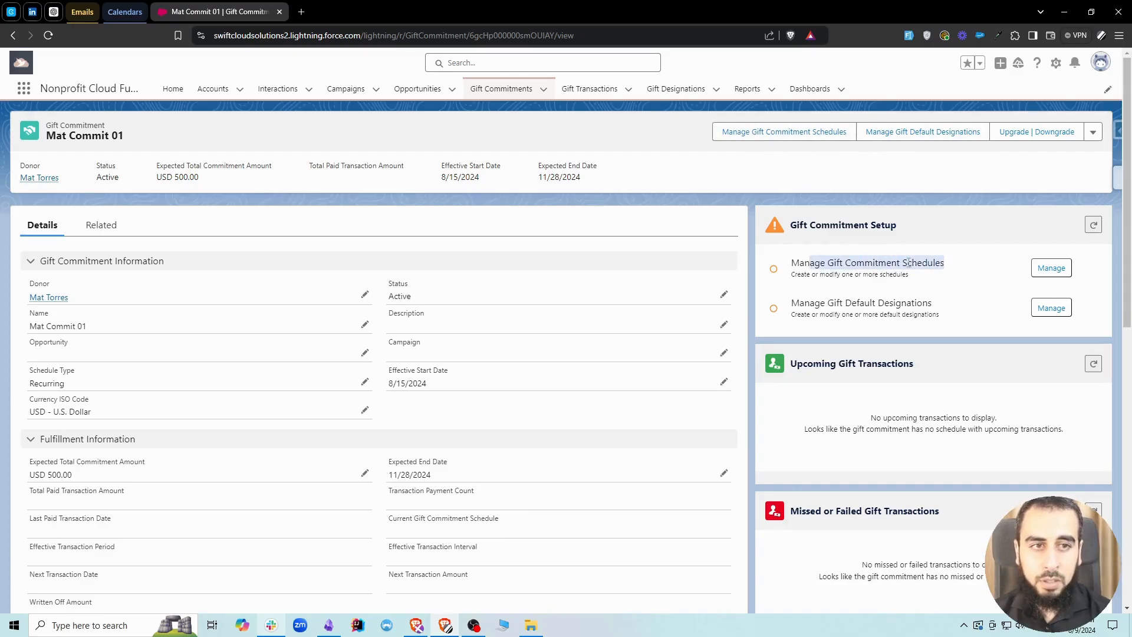
click(873, 262)
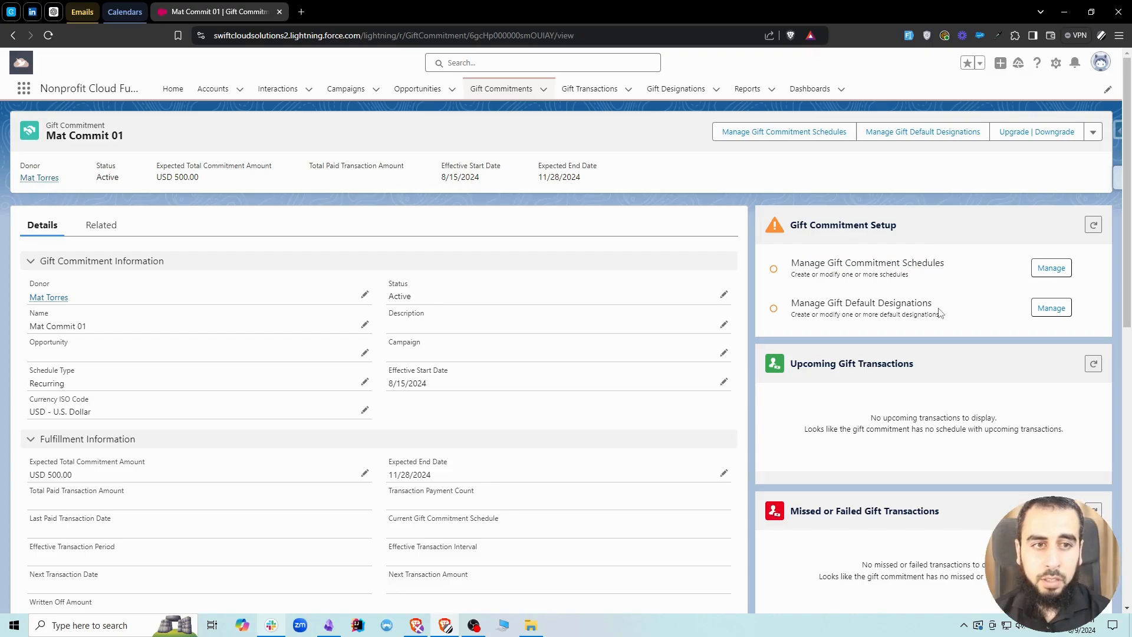
click(929, 134)
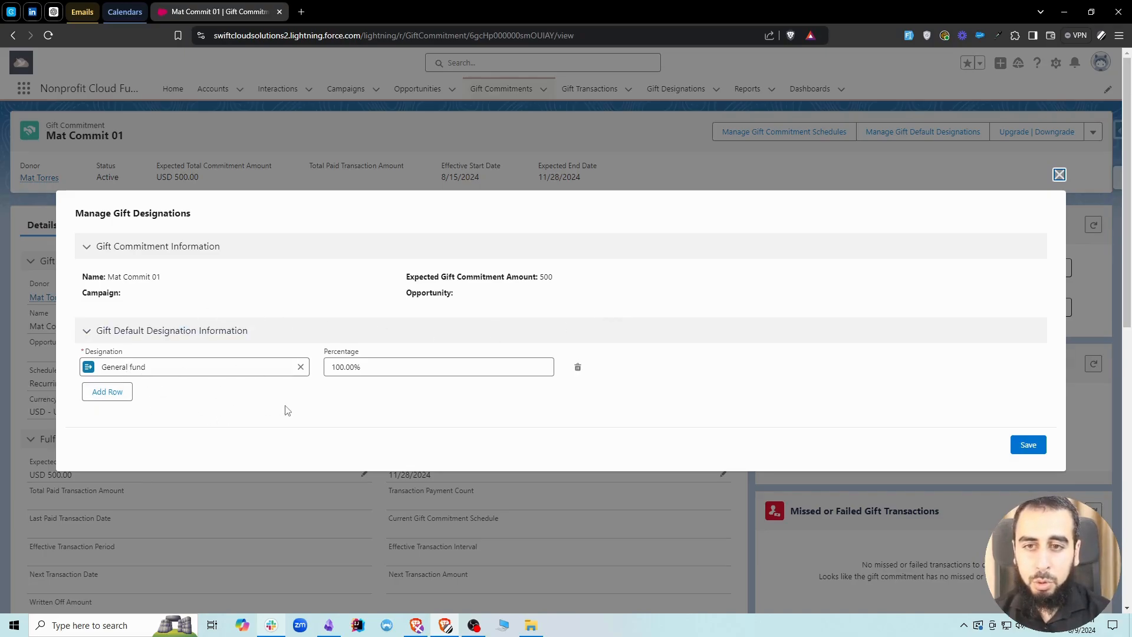
click(1040, 446)
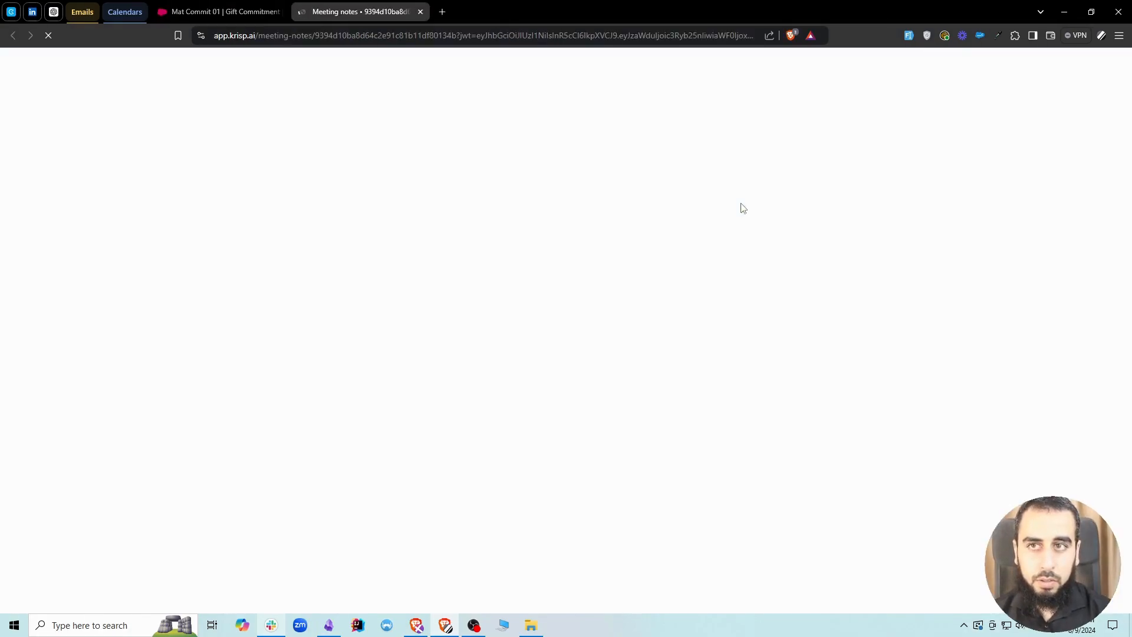
click(420, 12)
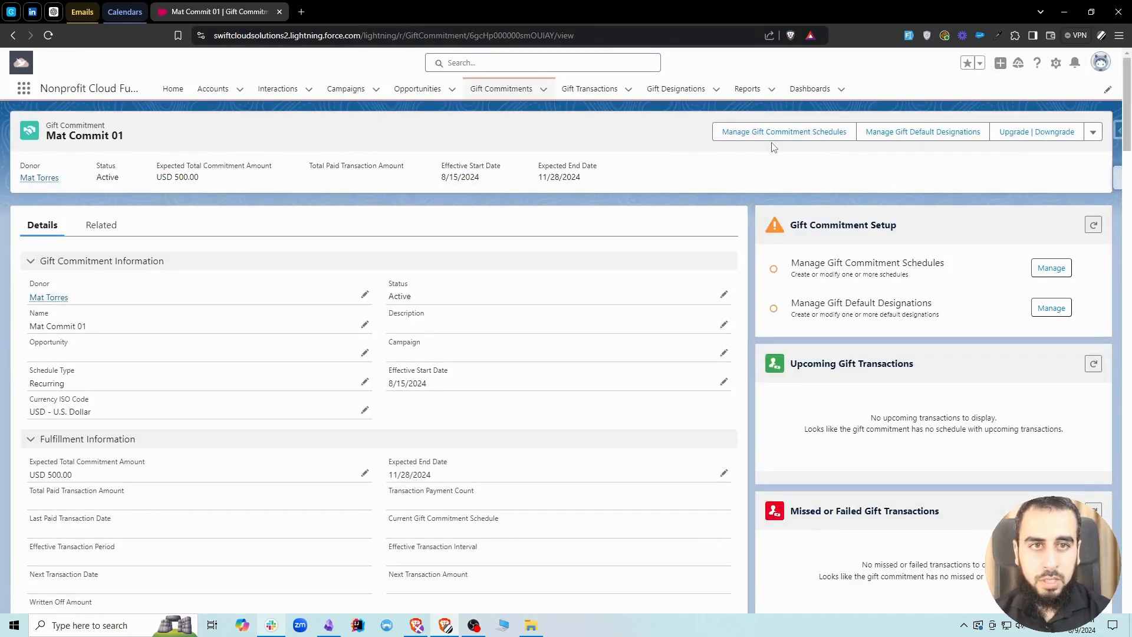
Start a recurring schedule for the gift commitment and set its end date to Nov 30, 2024
click(806, 140)
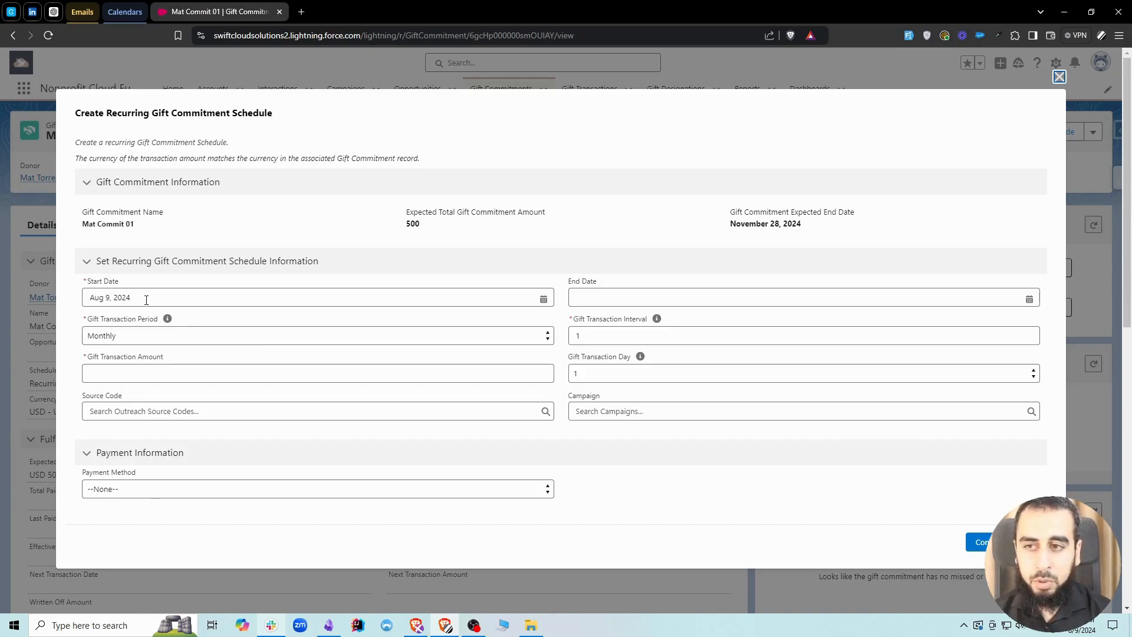
click(606, 300)
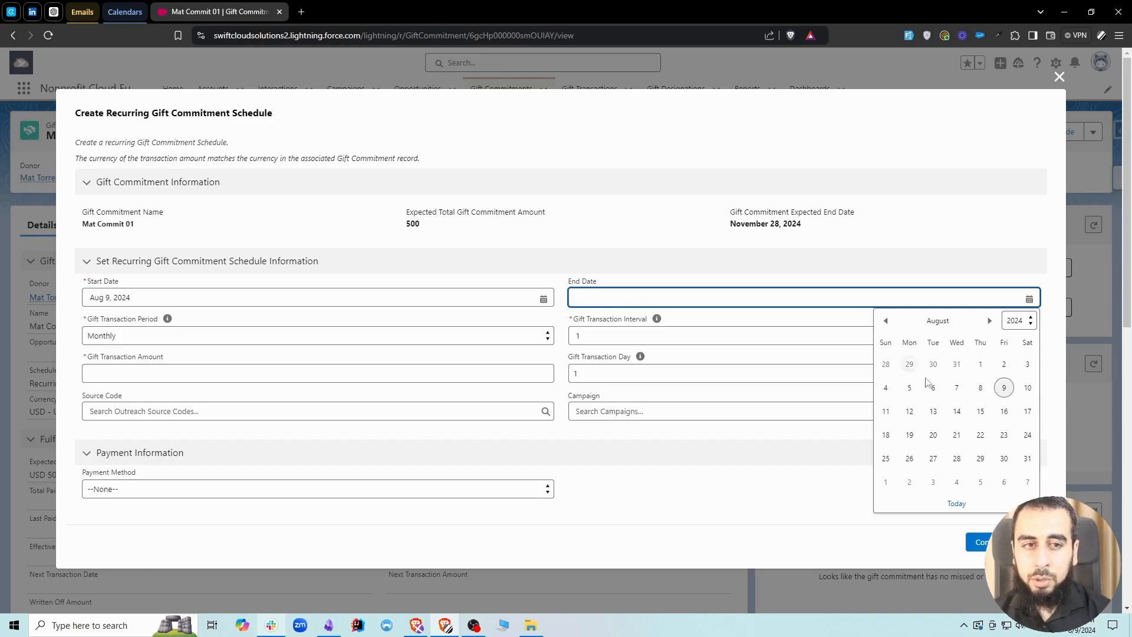
click(990, 320)
click(990, 320)
click(990, 320)
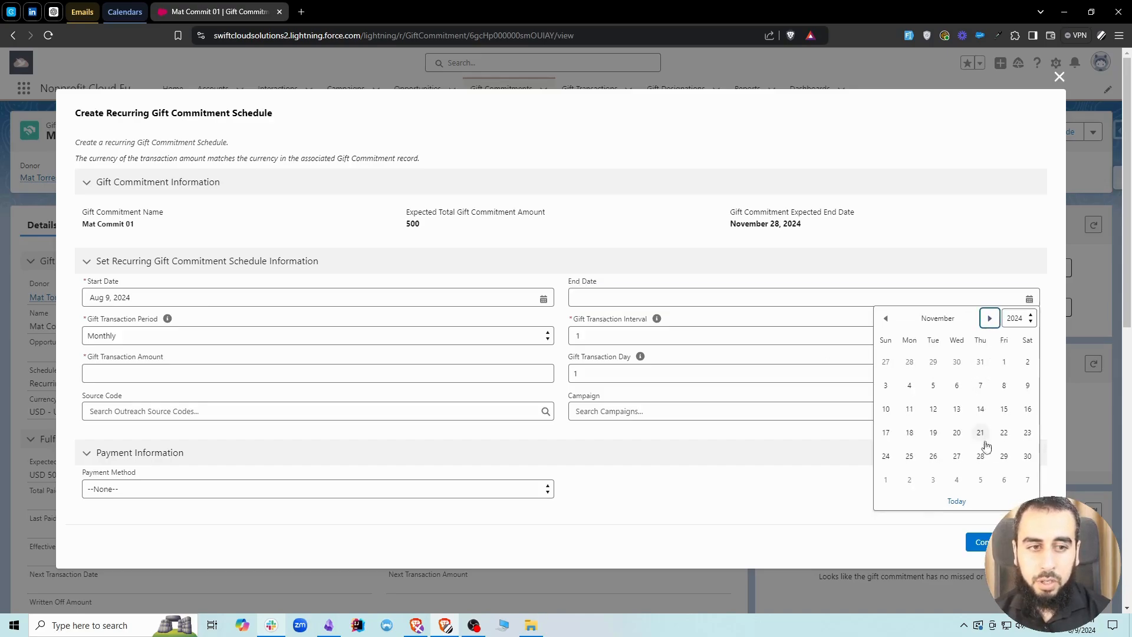
click(1027, 457)
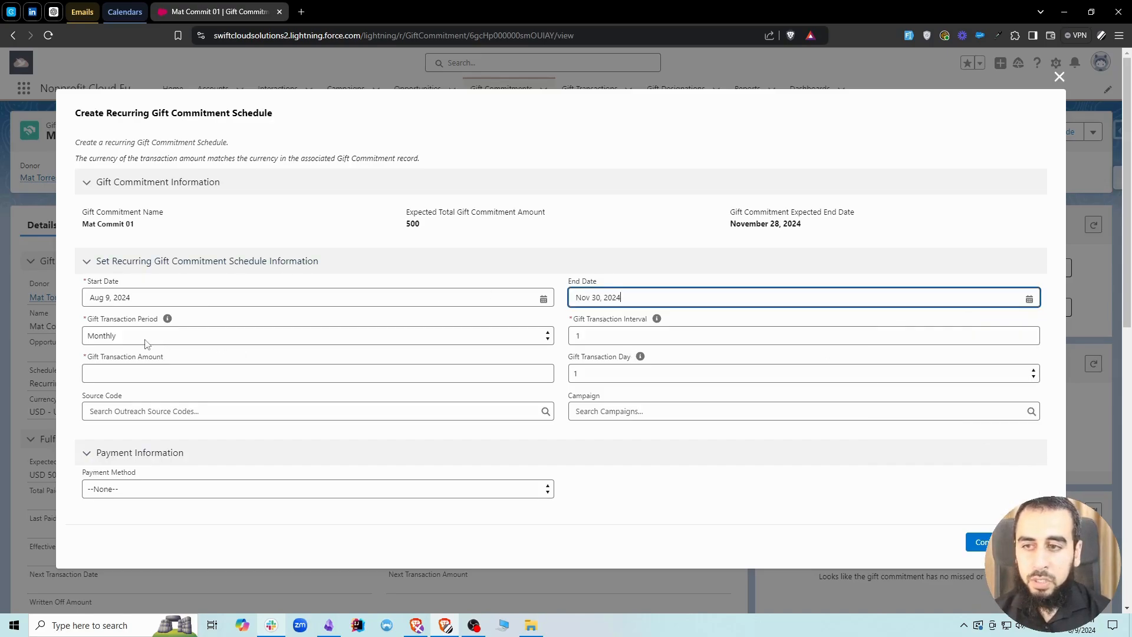
Try a transaction interval of 2 and transaction day 15 on the monthly schedule, and return the day to 1
click(125, 339)
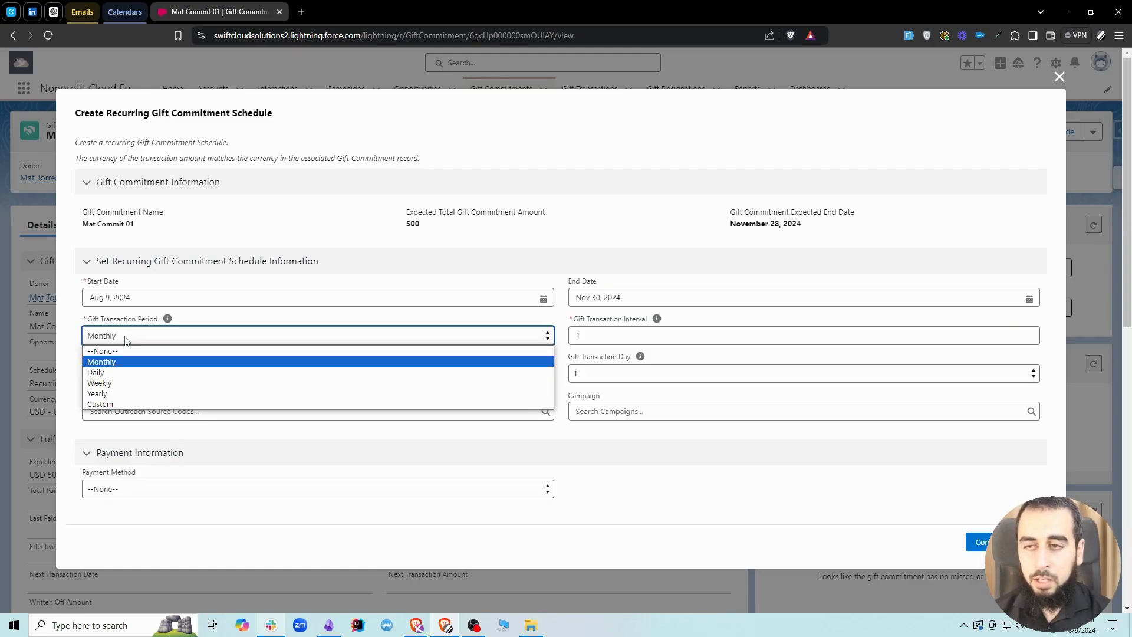
click(125, 341)
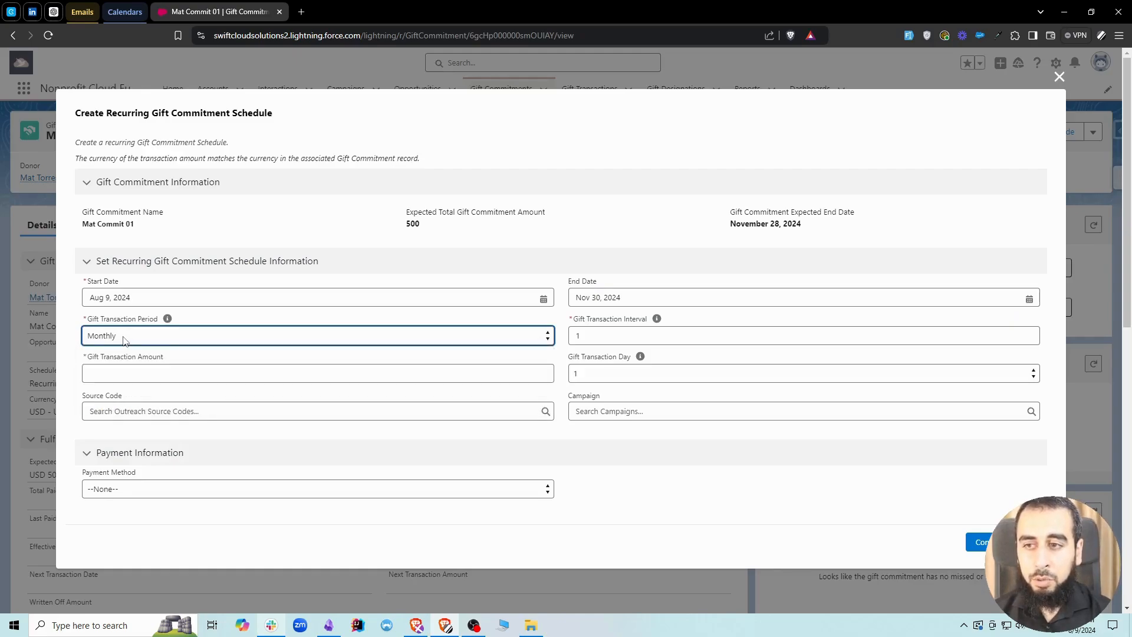
drag(592, 333, 570, 335)
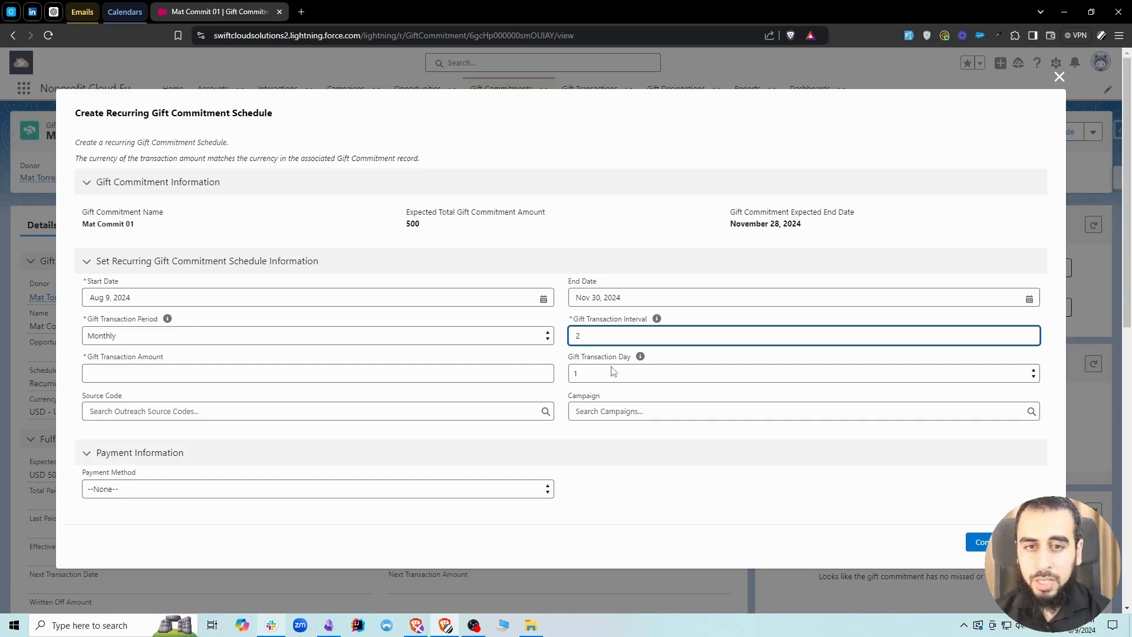
click(584, 375)
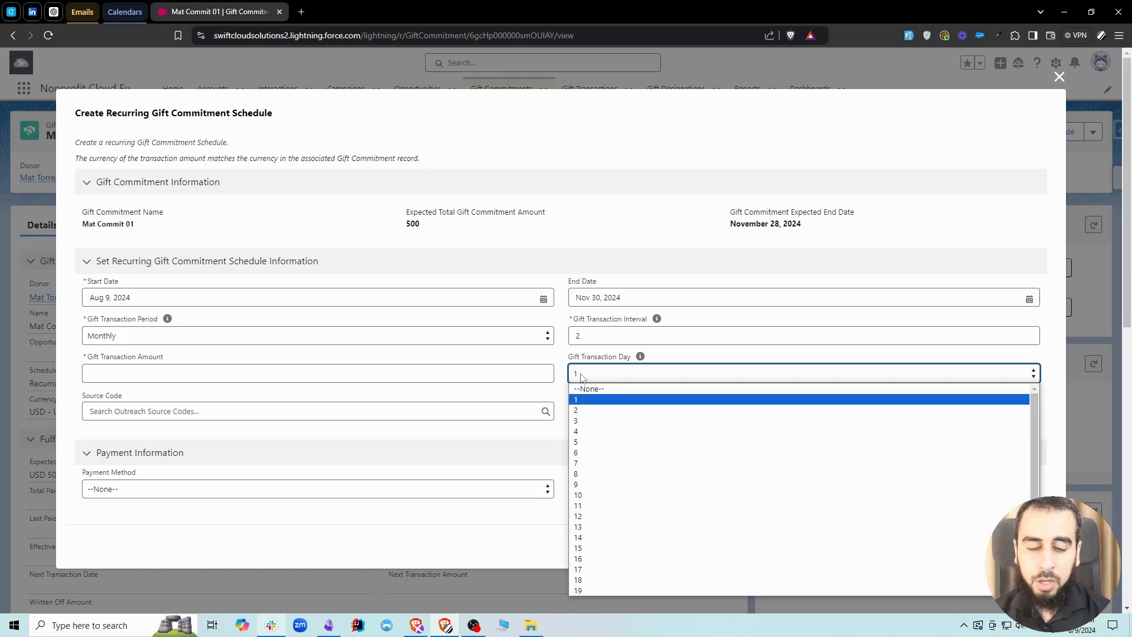
click(581, 547)
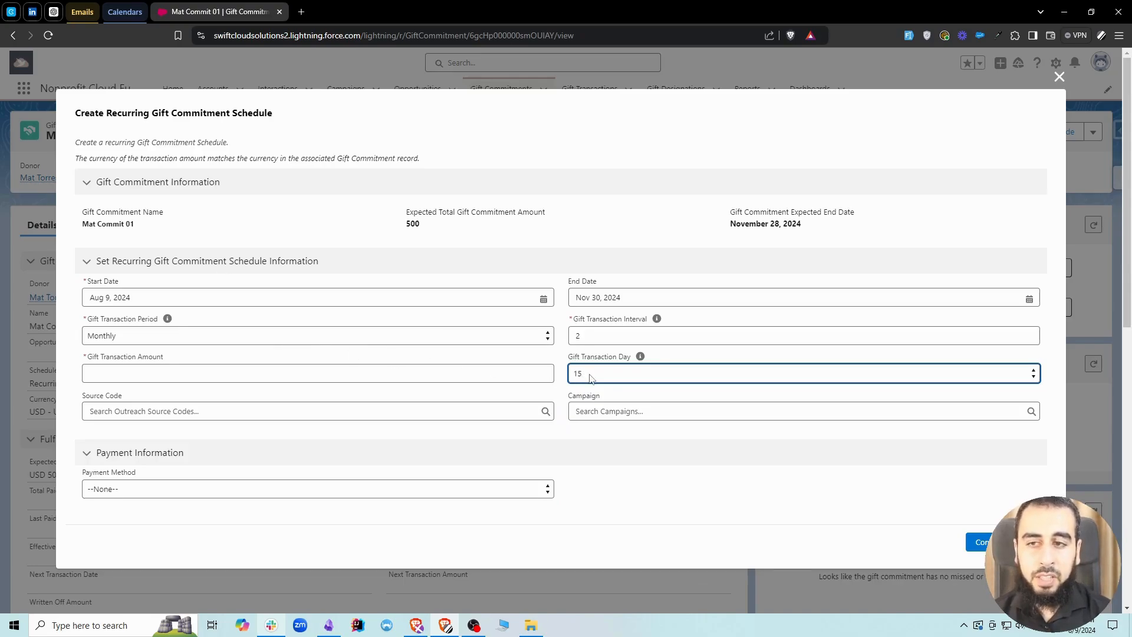
click(613, 373)
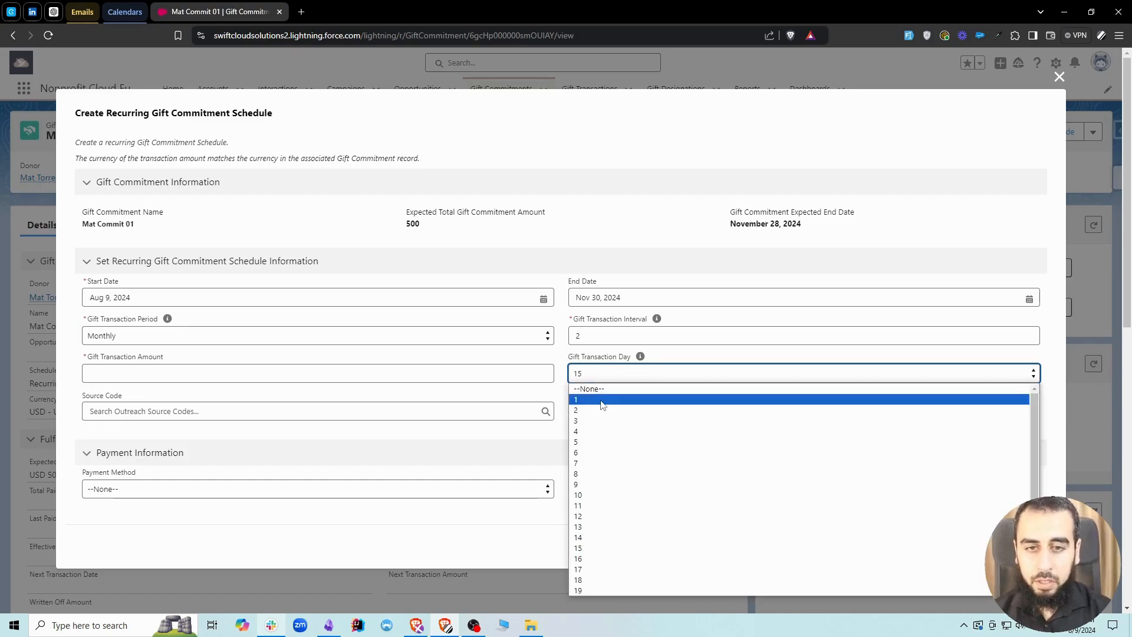
click(601, 404)
Set the schedule's transaction period to Daily with an interval of 1 and a transaction amount of 50
click(304, 337)
click(113, 371)
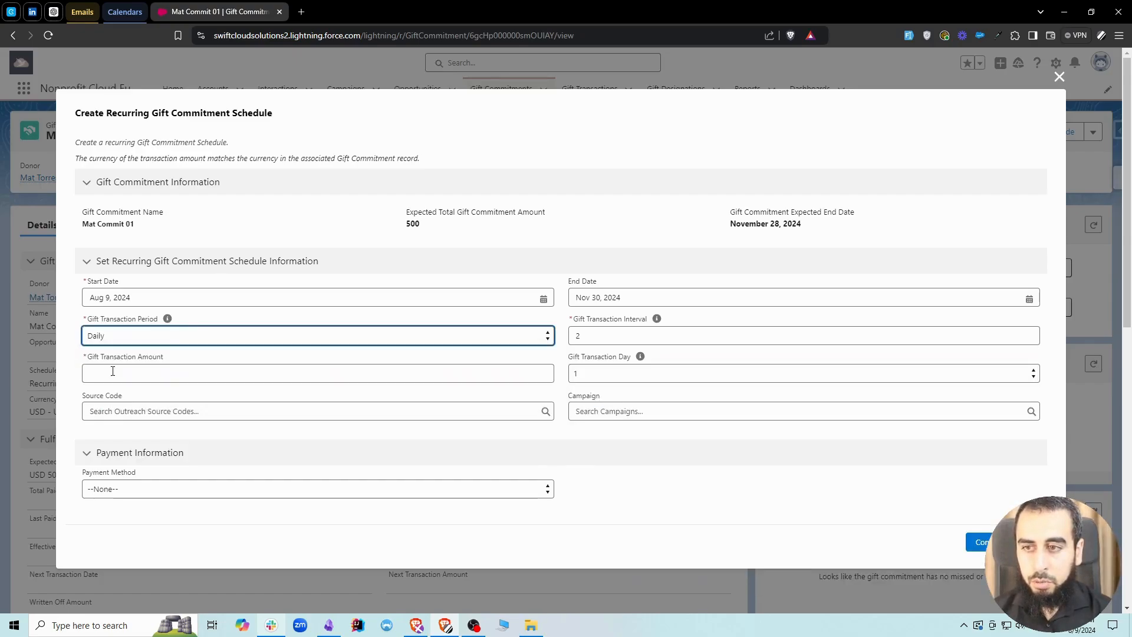
double_click(601, 336)
text(1)
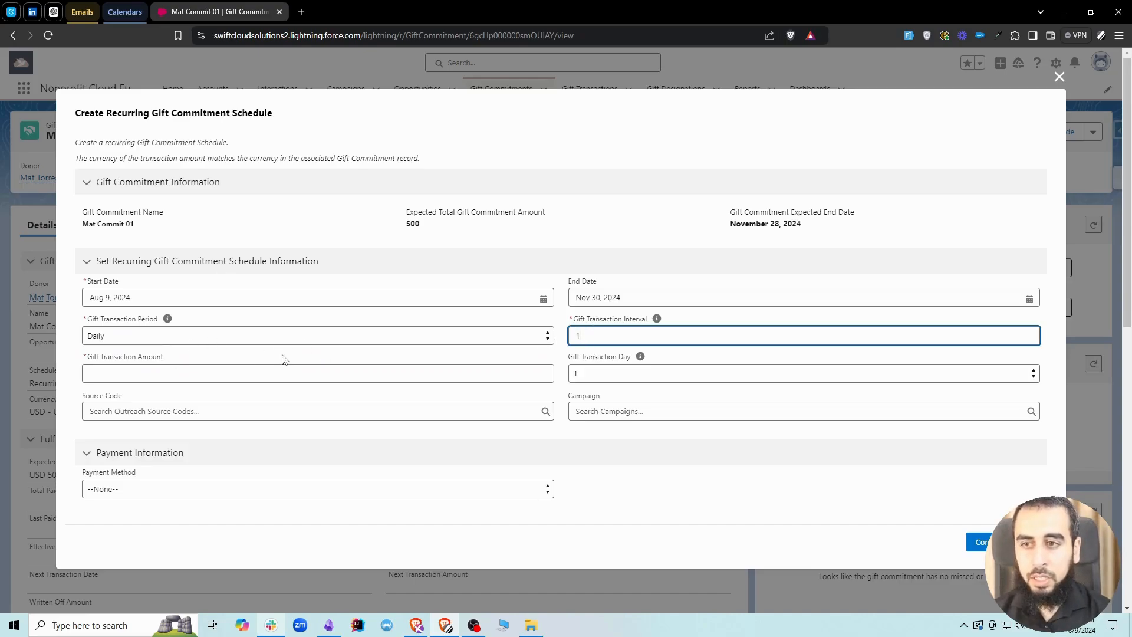
click(168, 376)
text(50)
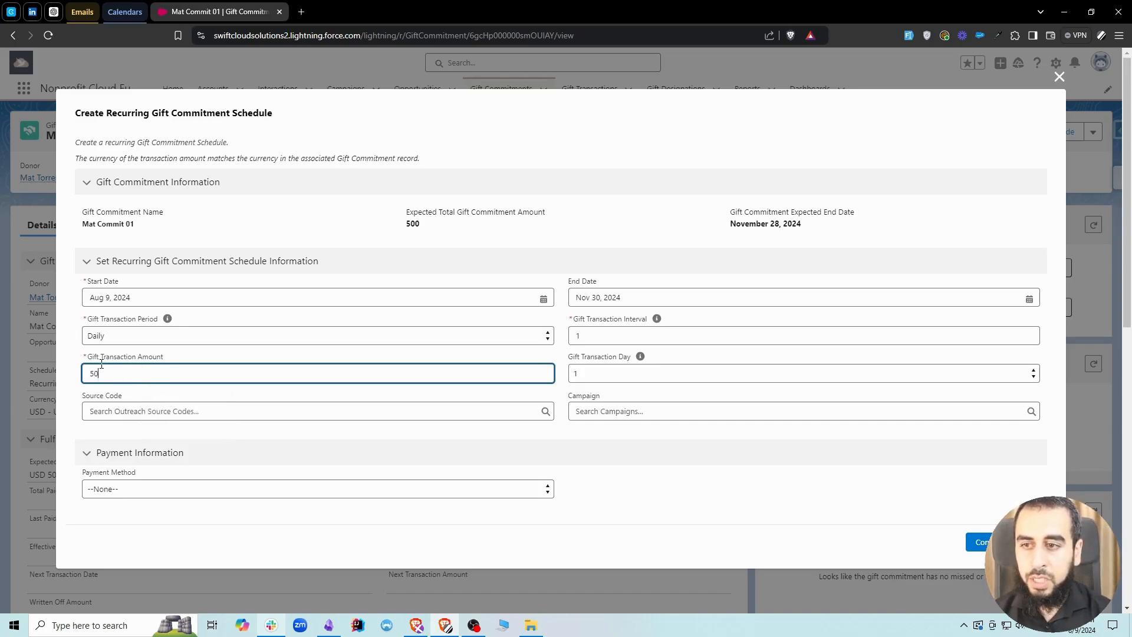
click(135, 393)
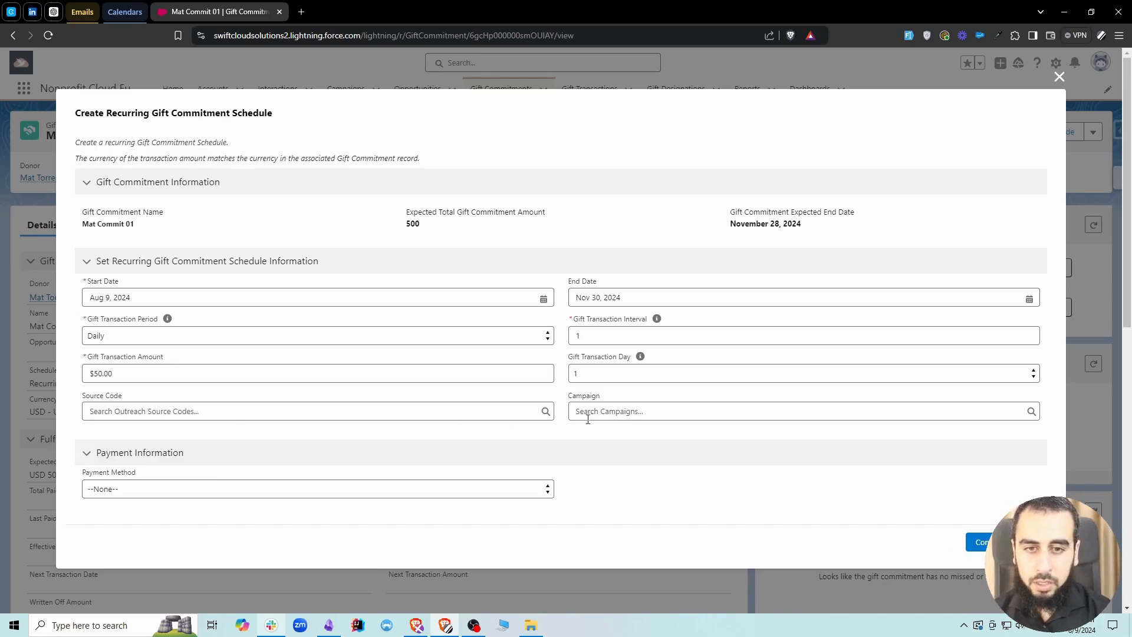
Set the schedule's payment method to Cash
click(176, 491)
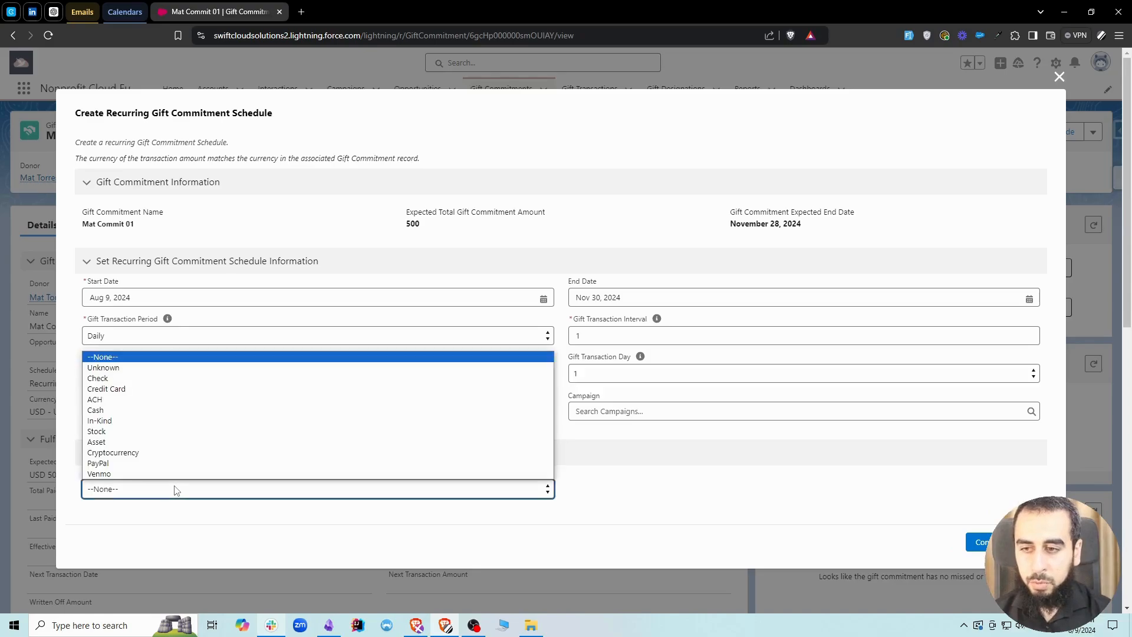
click(144, 410)
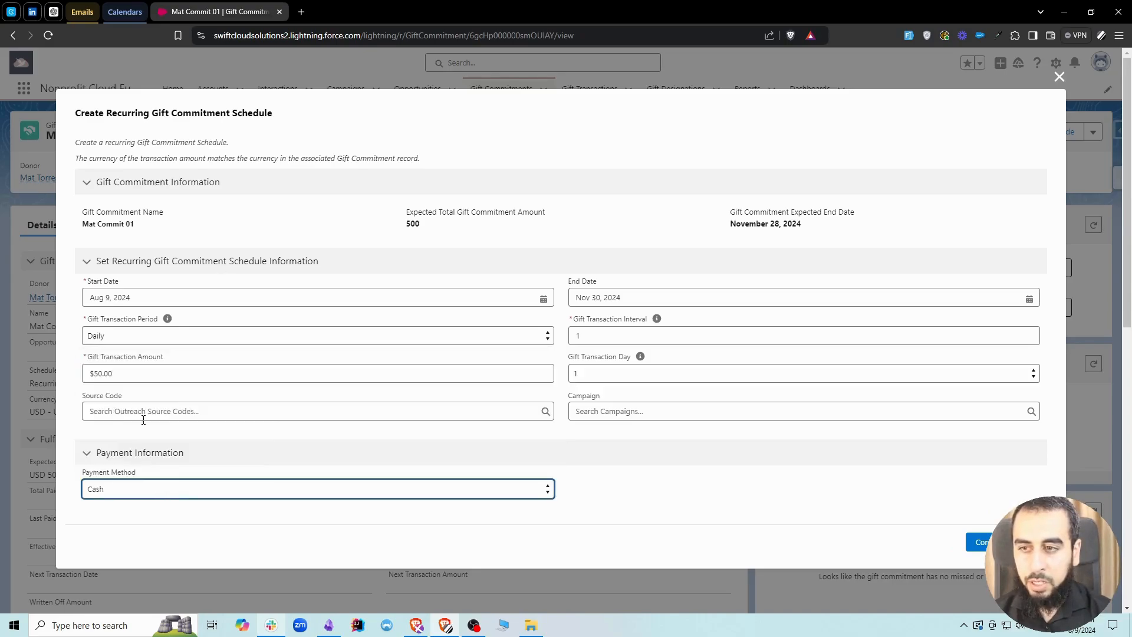
click(631, 476)
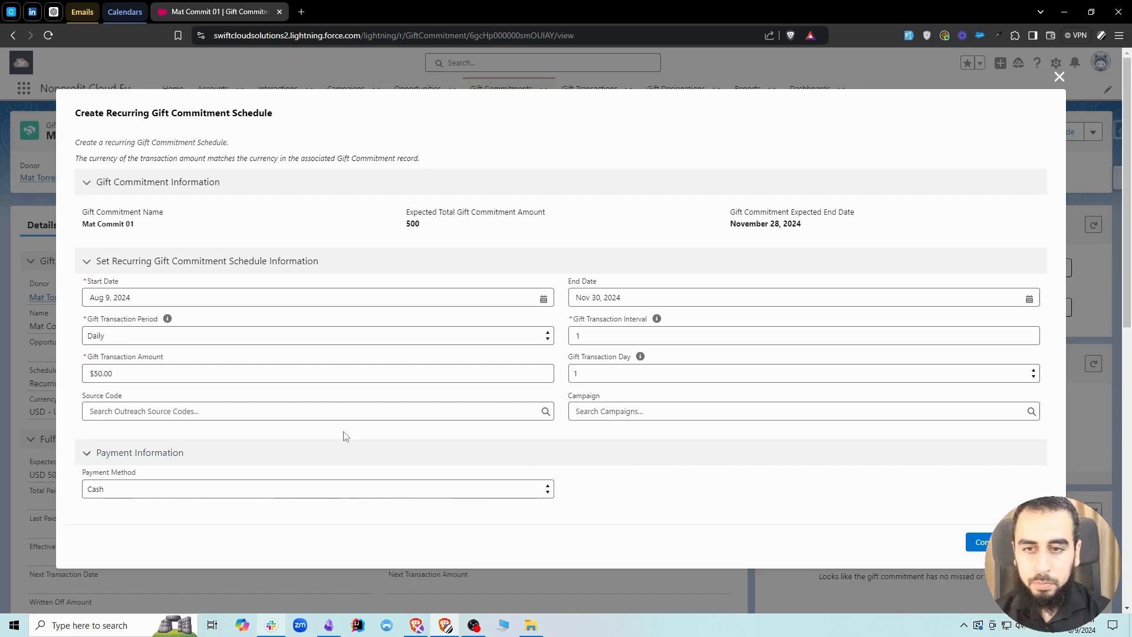
Assign the source code Email Effort and the campaign Some Happy Campaign, and save the commitment schedule
click(141, 411)
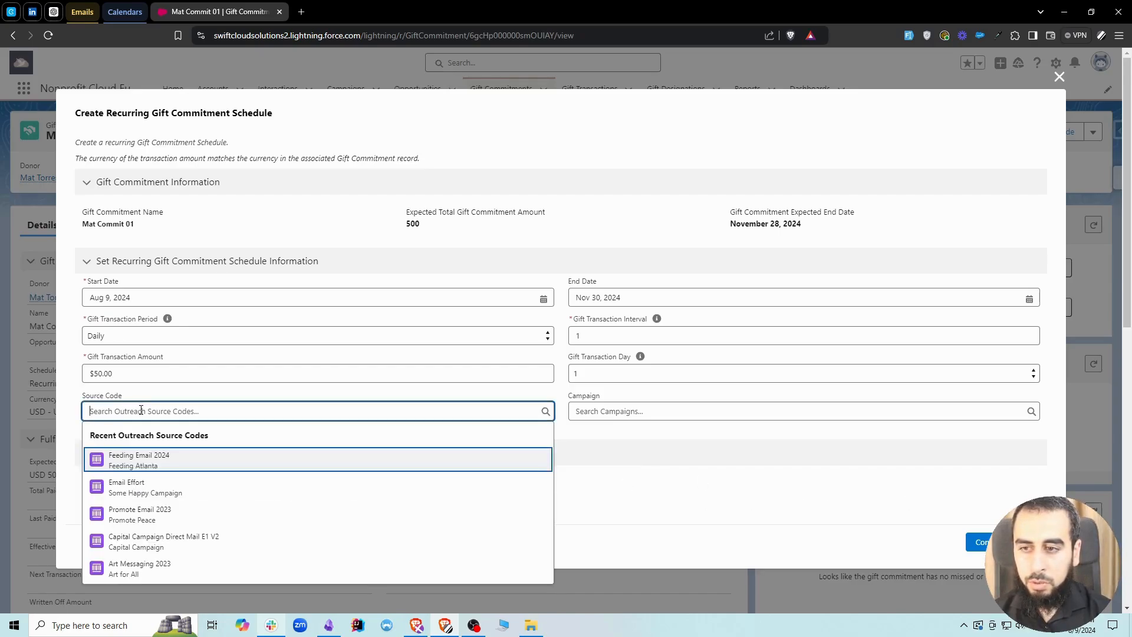
click(172, 485)
click(640, 412)
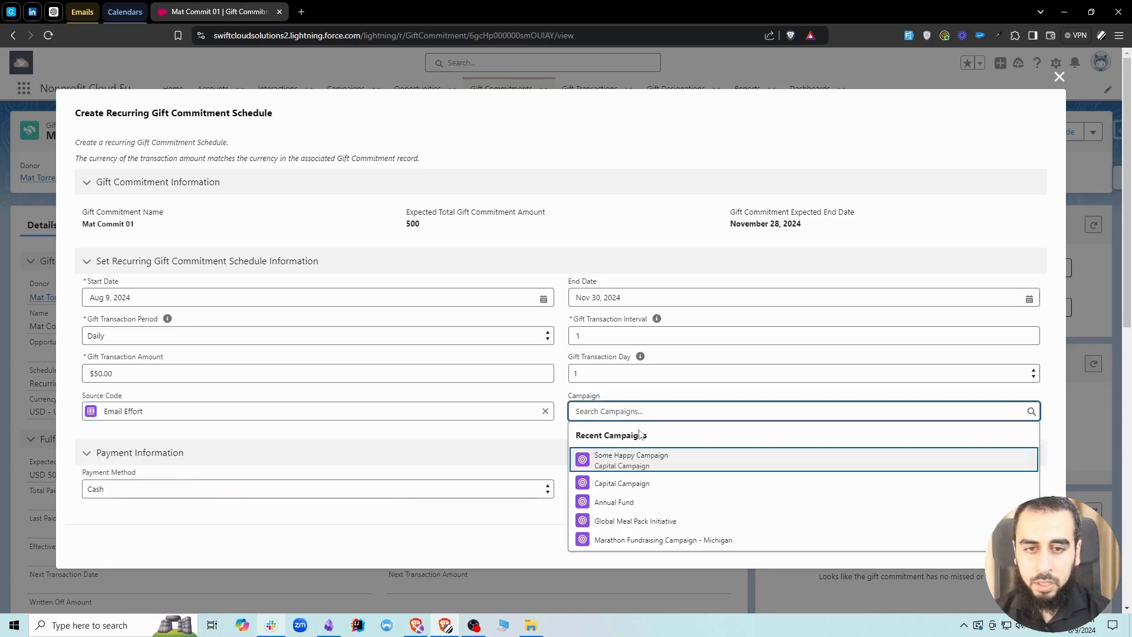
click(636, 458)
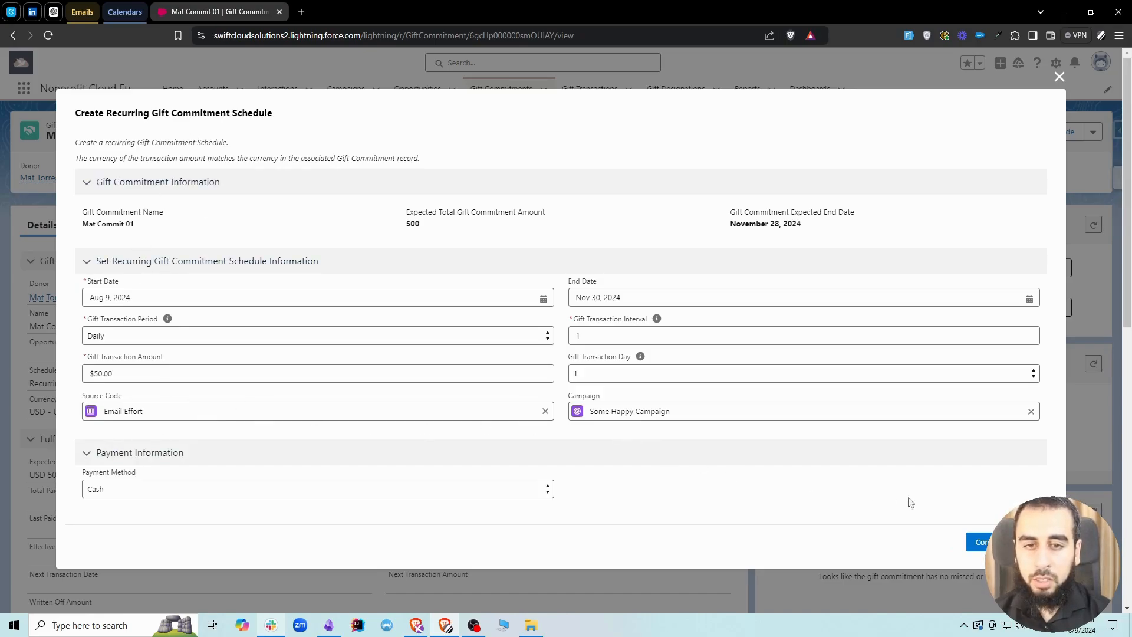
click(979, 541)
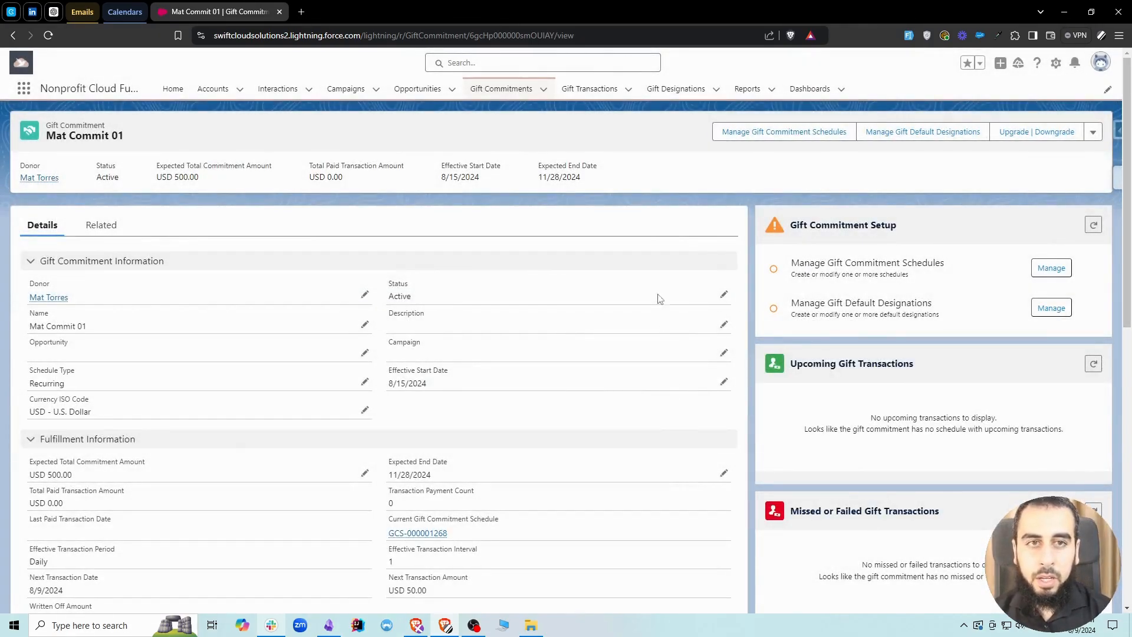
Refresh the commitment's setup status and its Upcoming Gift Transactions, and review the transaction due dates
click(1092, 231)
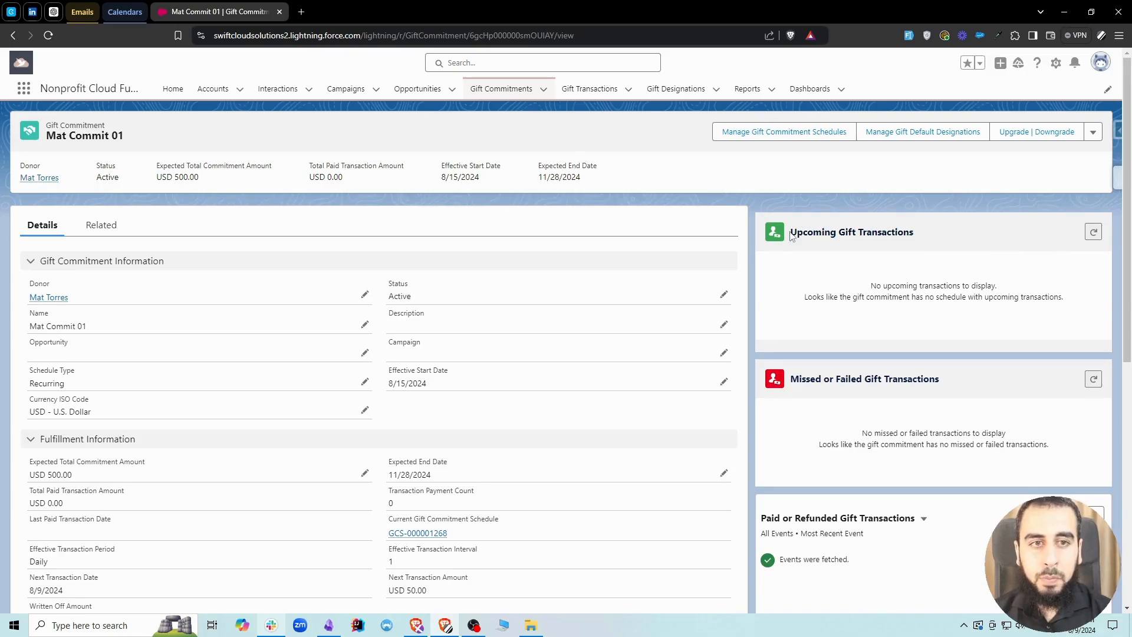
drag(791, 236, 915, 235)
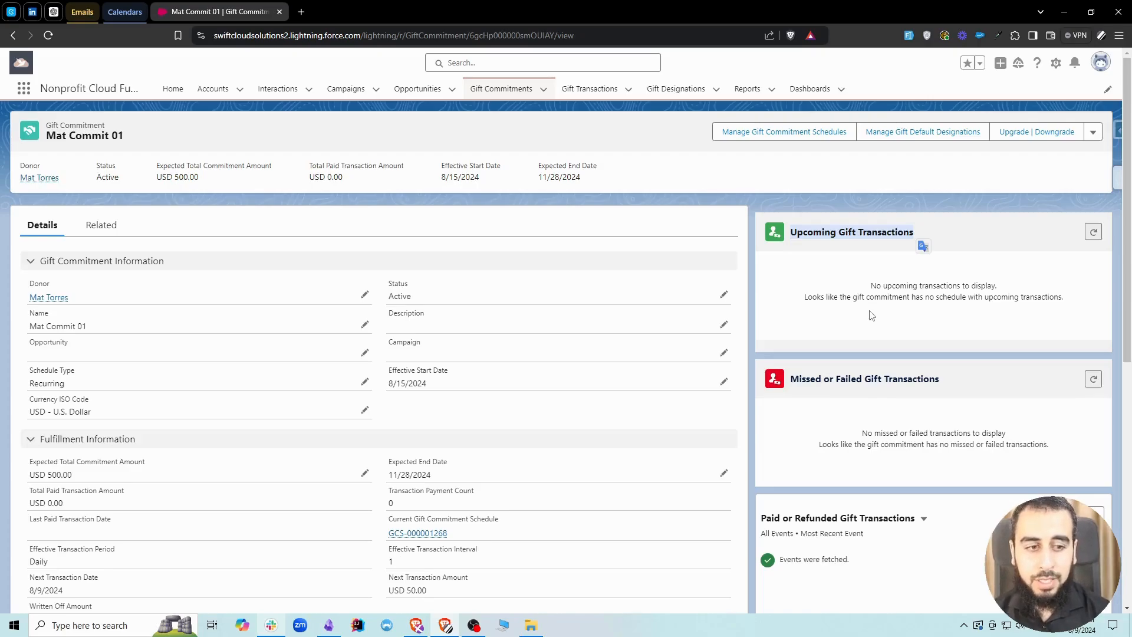
click(1093, 232)
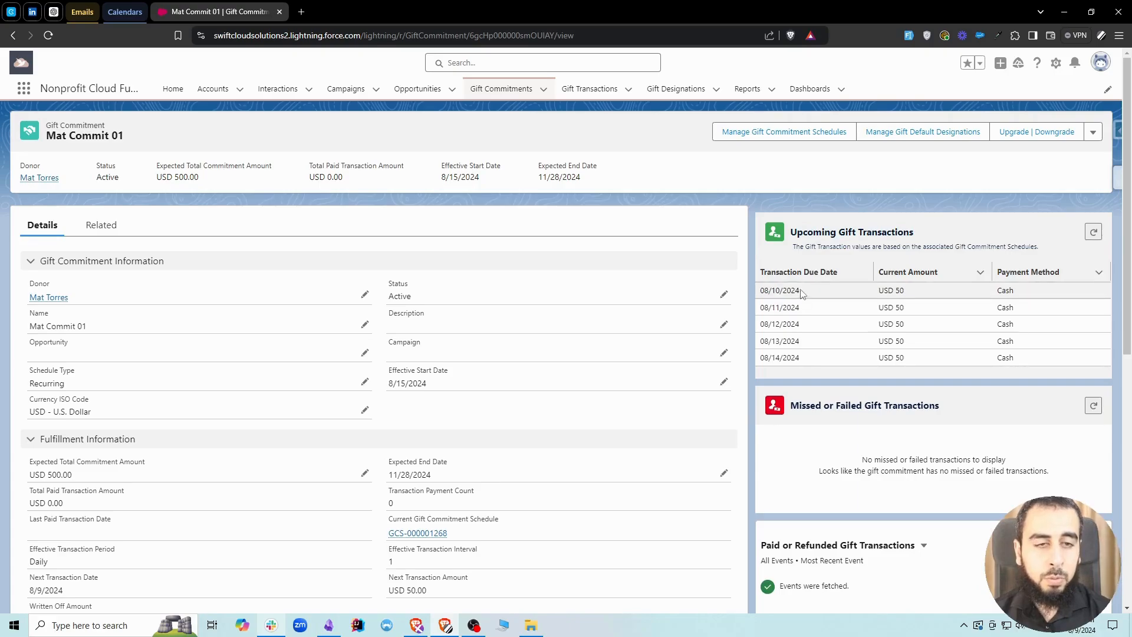
click(764, 290)
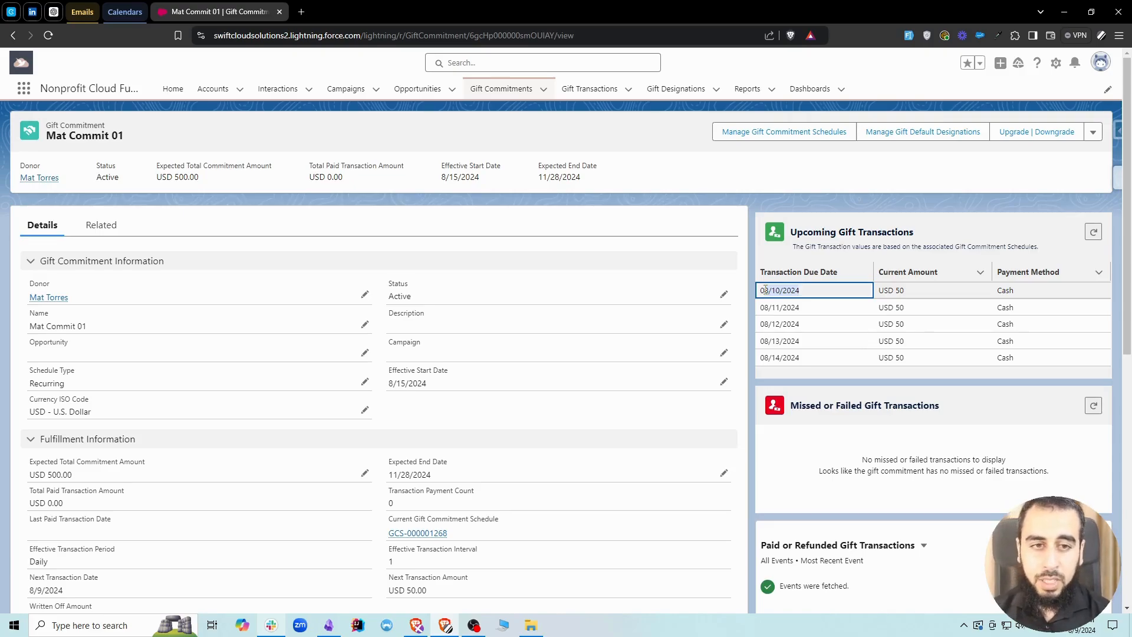
click(772, 294)
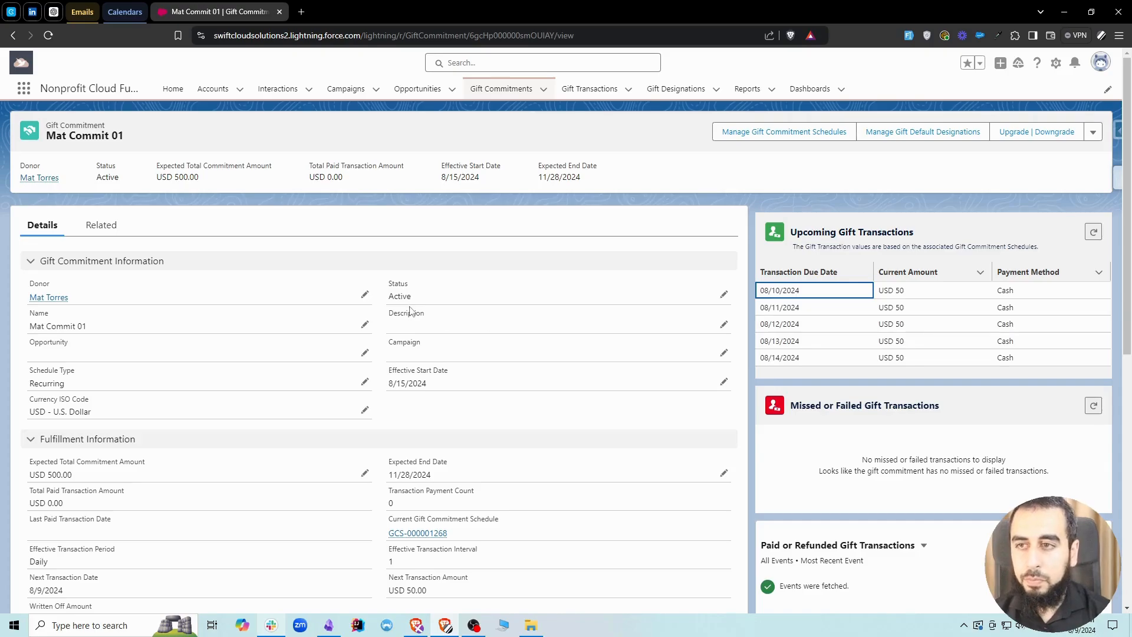
Edit the commitment's related gift transaction, setting its status to Paid and its completion date to 8/9/2024, and save it
click(98, 228)
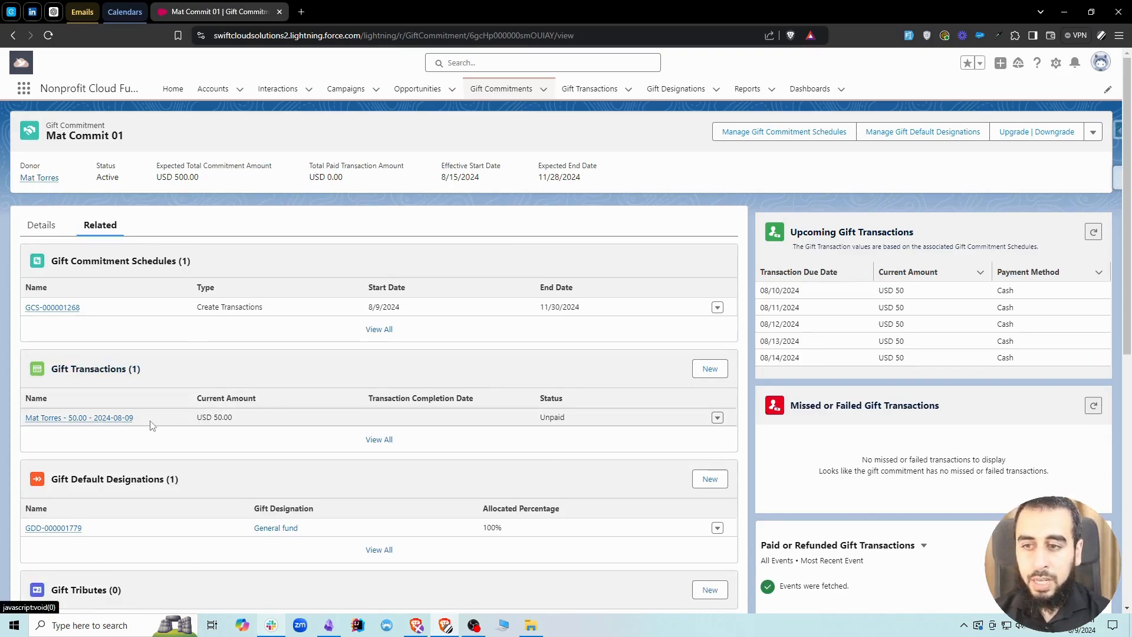
mouse_move(120, 419)
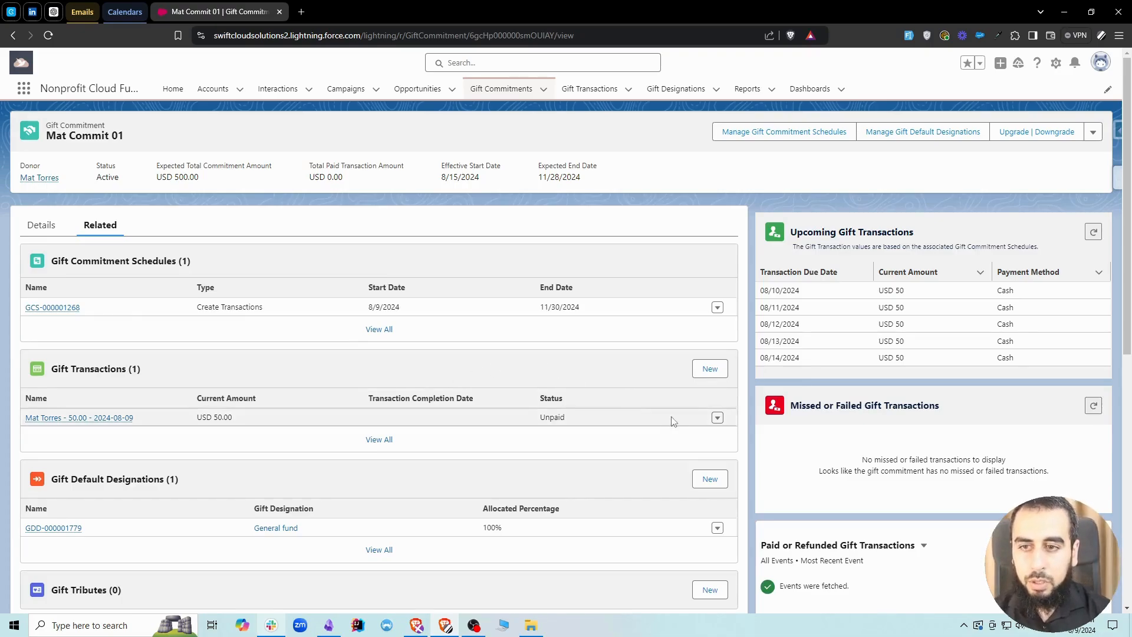
click(715, 420)
click(698, 396)
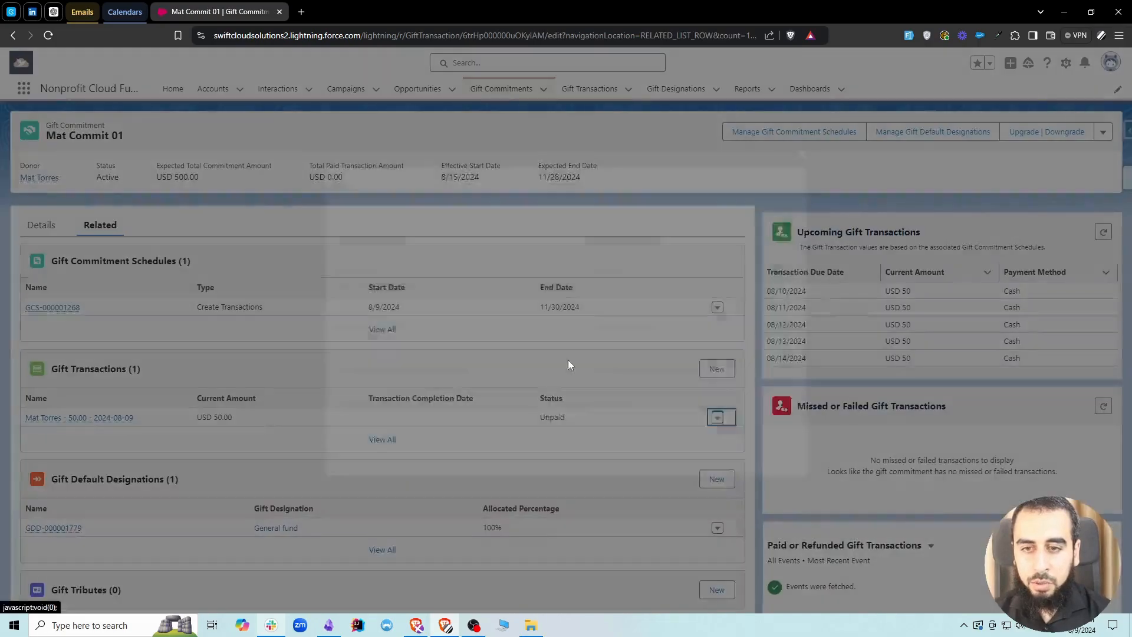
click(406, 460)
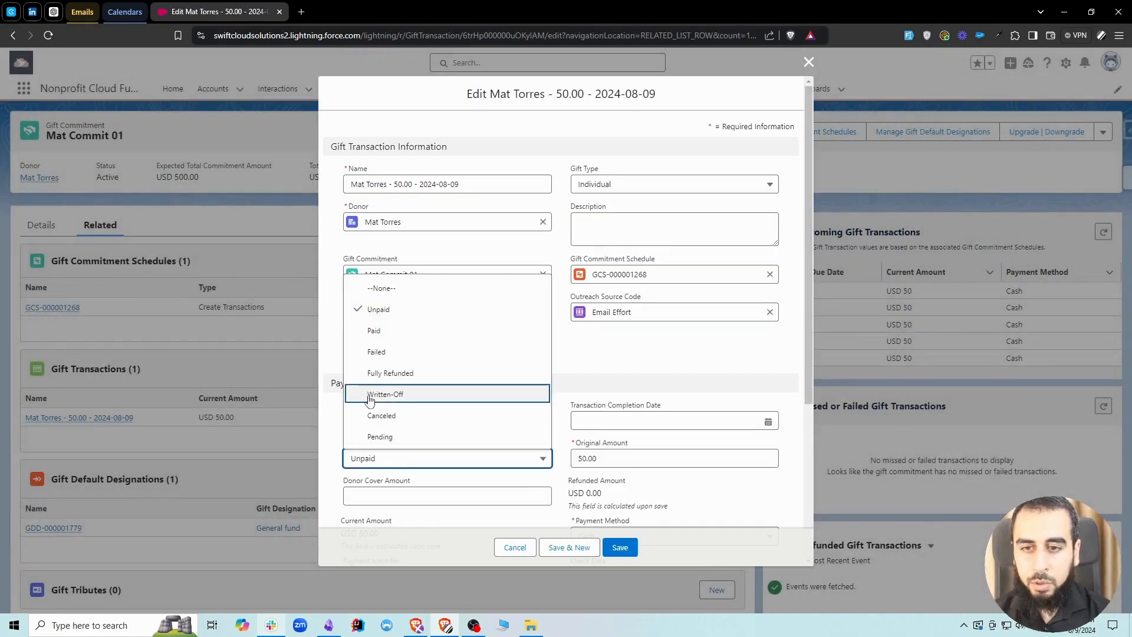
click(389, 331)
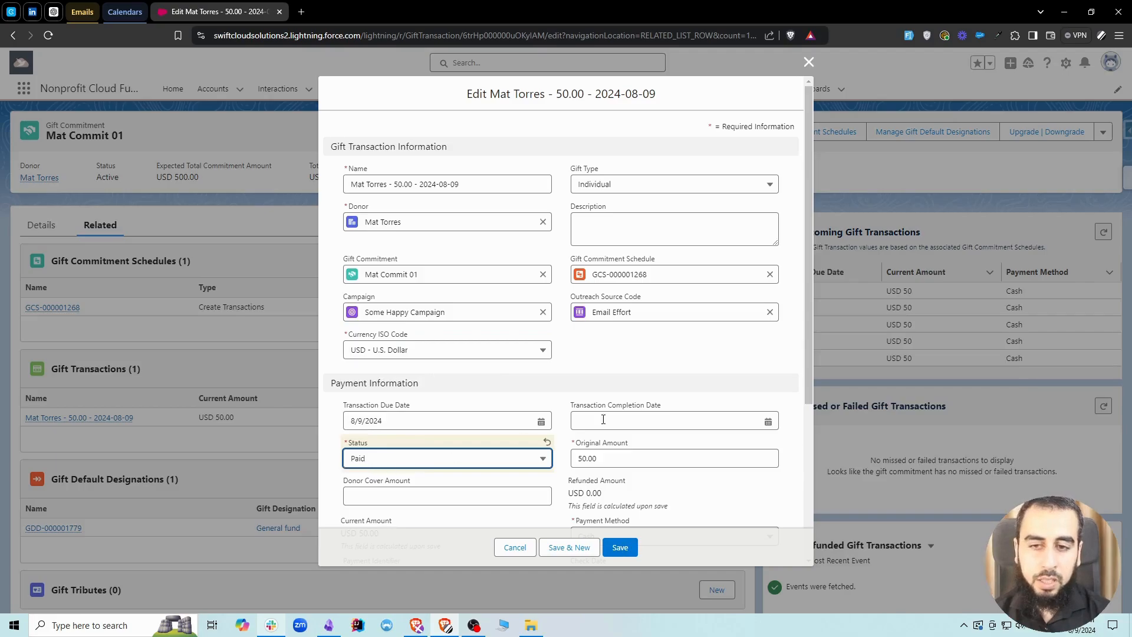
click(631, 418)
click(742, 287)
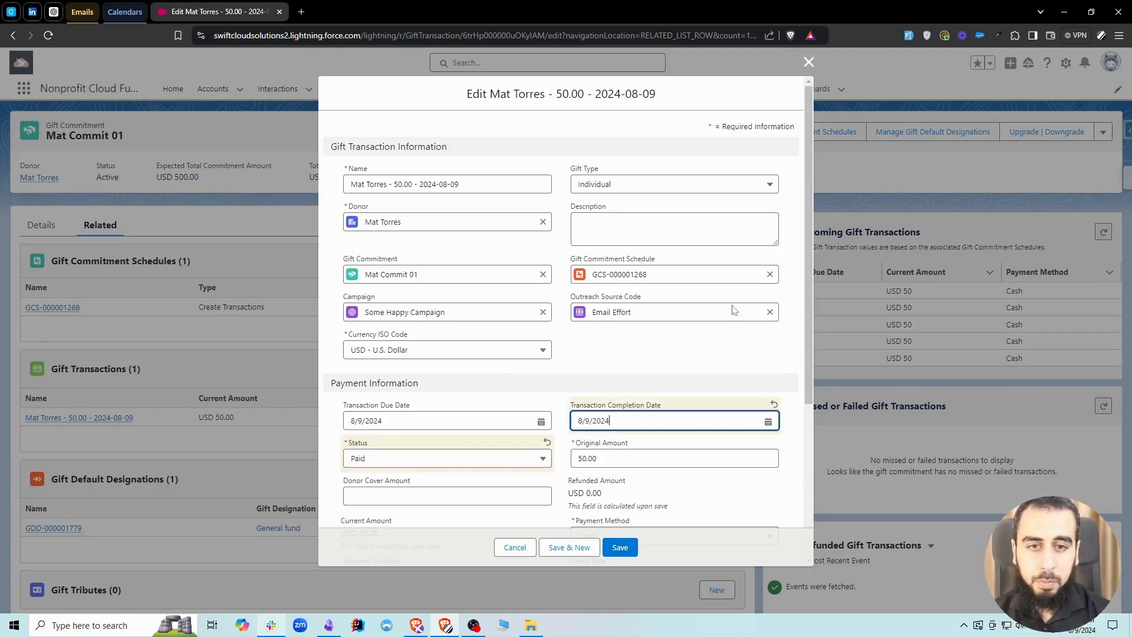
click(632, 544)
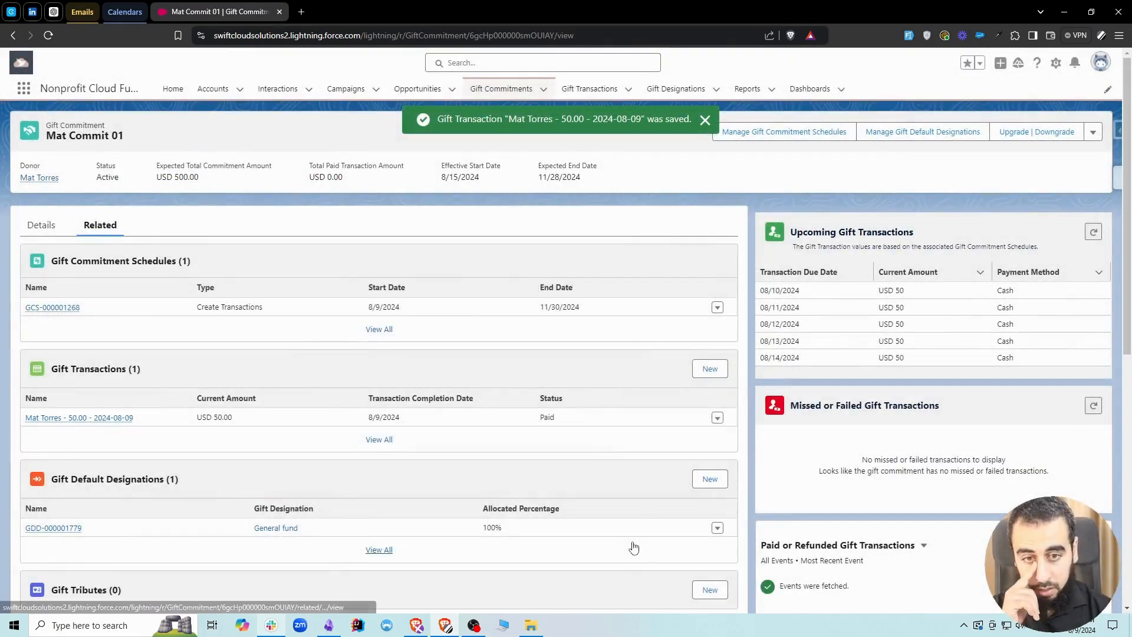
Refresh the Paid or Refunded Gift Transactions timeline and review the paid transaction listed there
scroll(649, 424, down, 2)
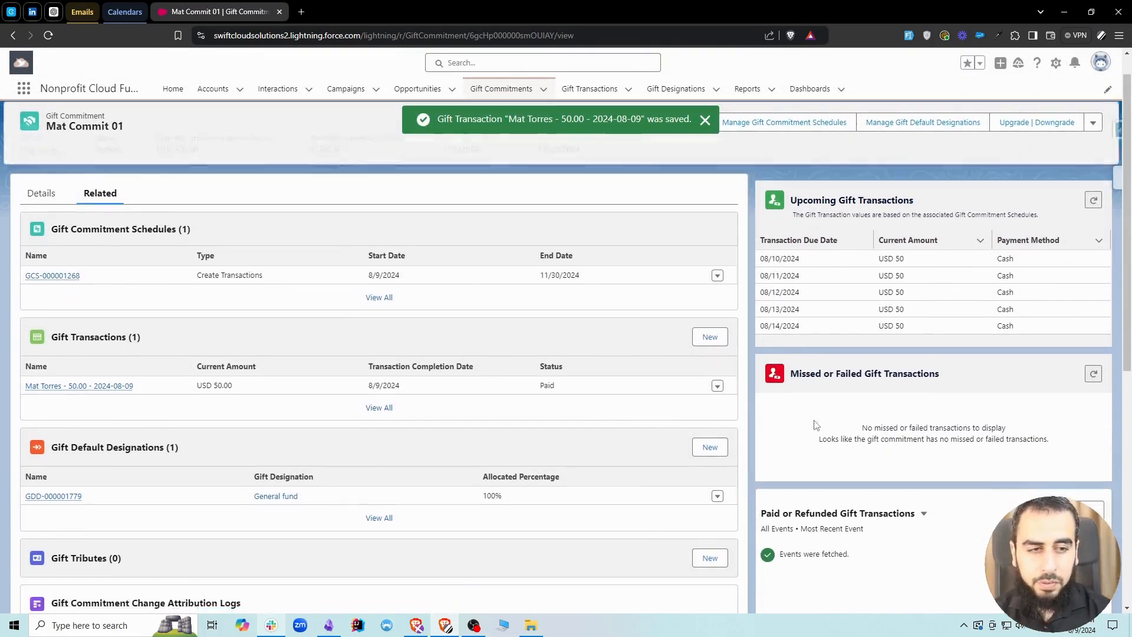
scroll(814, 423, down, 1)
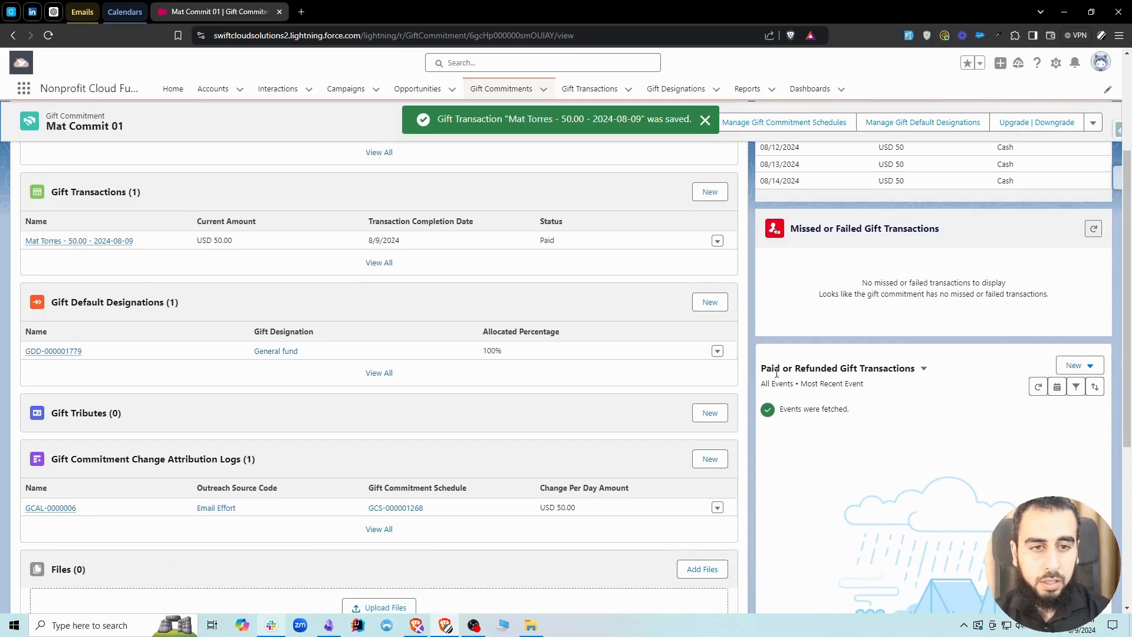
click(1038, 387)
scroll(908, 465, up, 1)
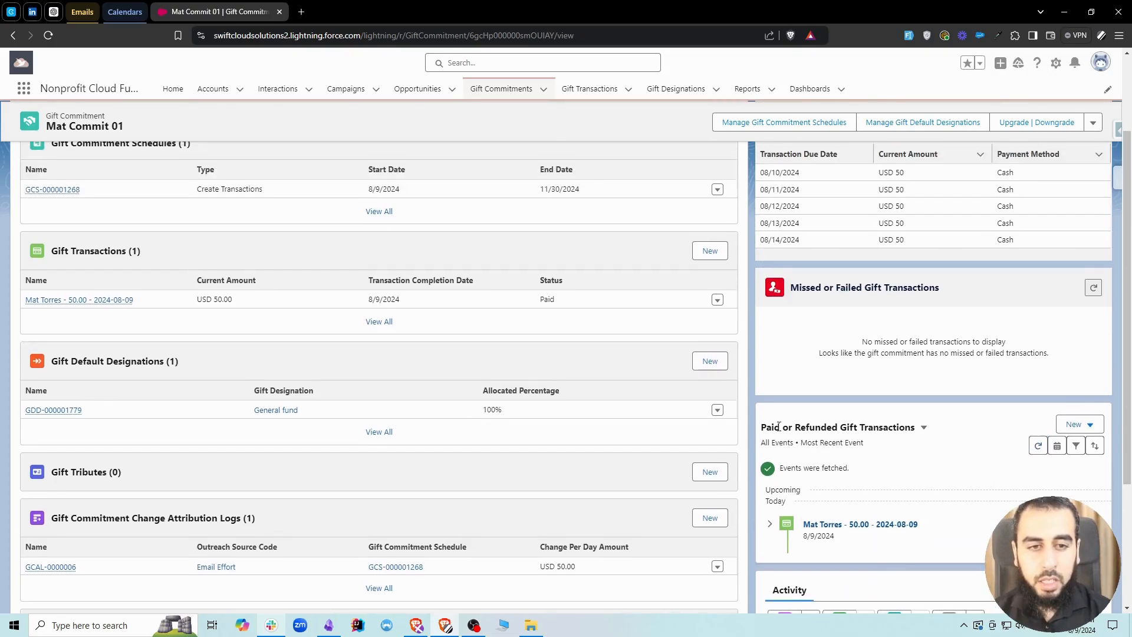
drag(778, 425, 761, 426)
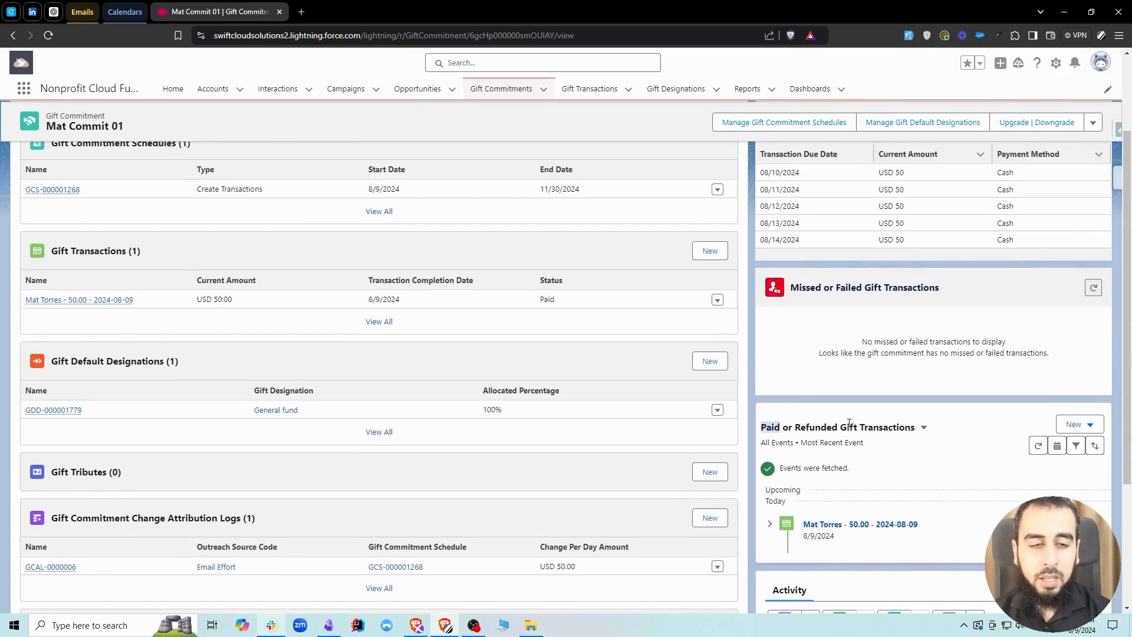
click(850, 424)
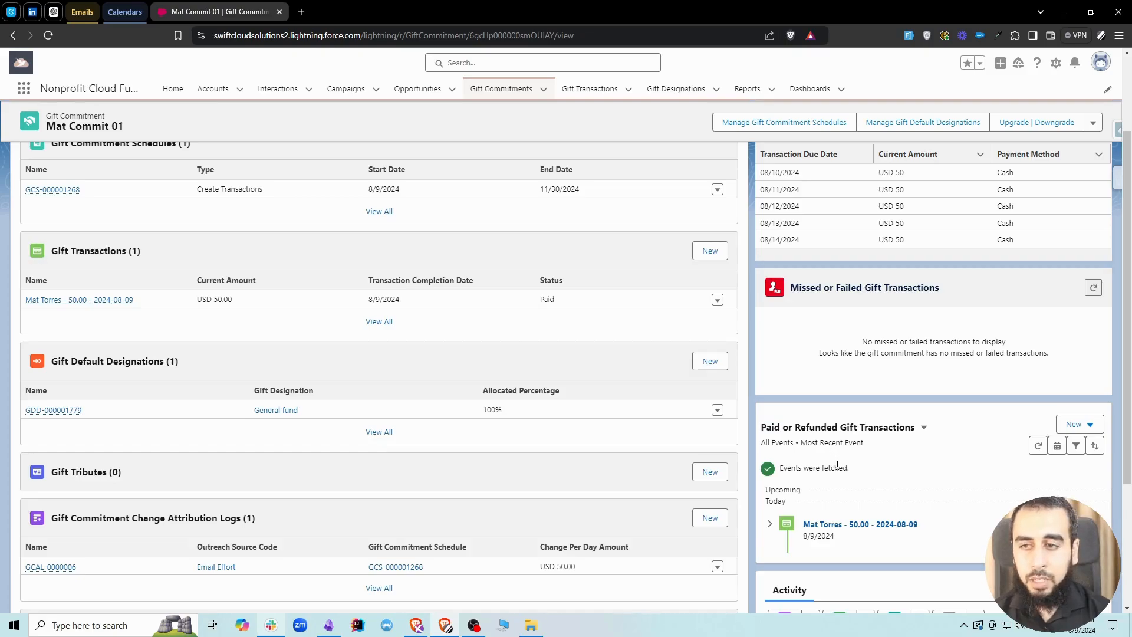
scroll(831, 468, up, 2)
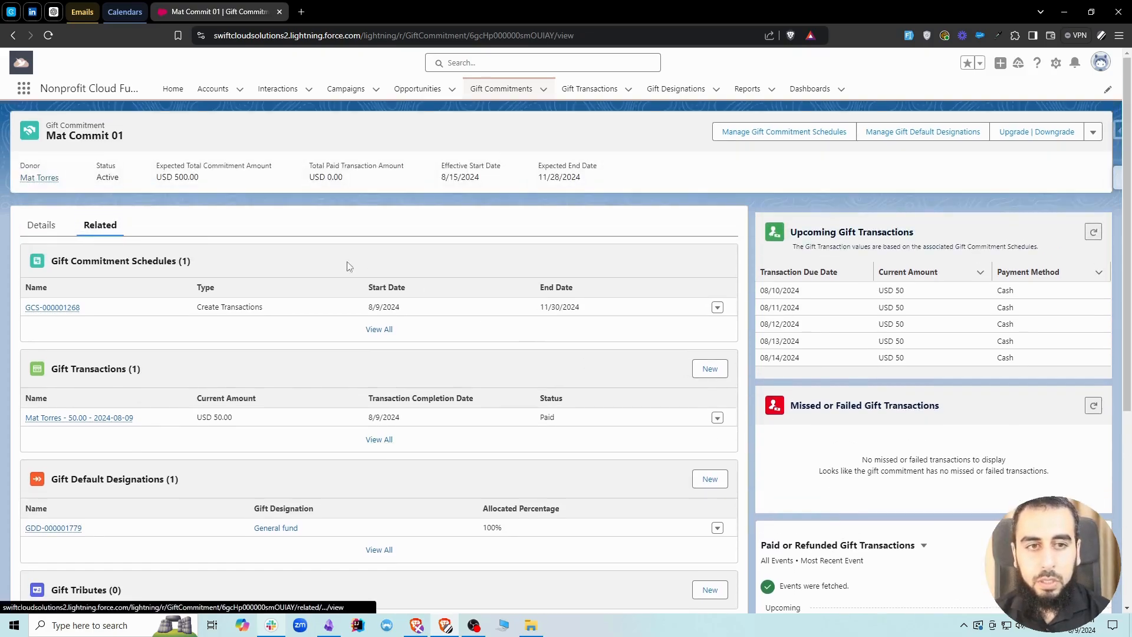
Examine the commitment's Fulfillment Information, especially the Current Gift Commitment Schedule field, and its related Gift Commitment Schedules list
click(58, 227)
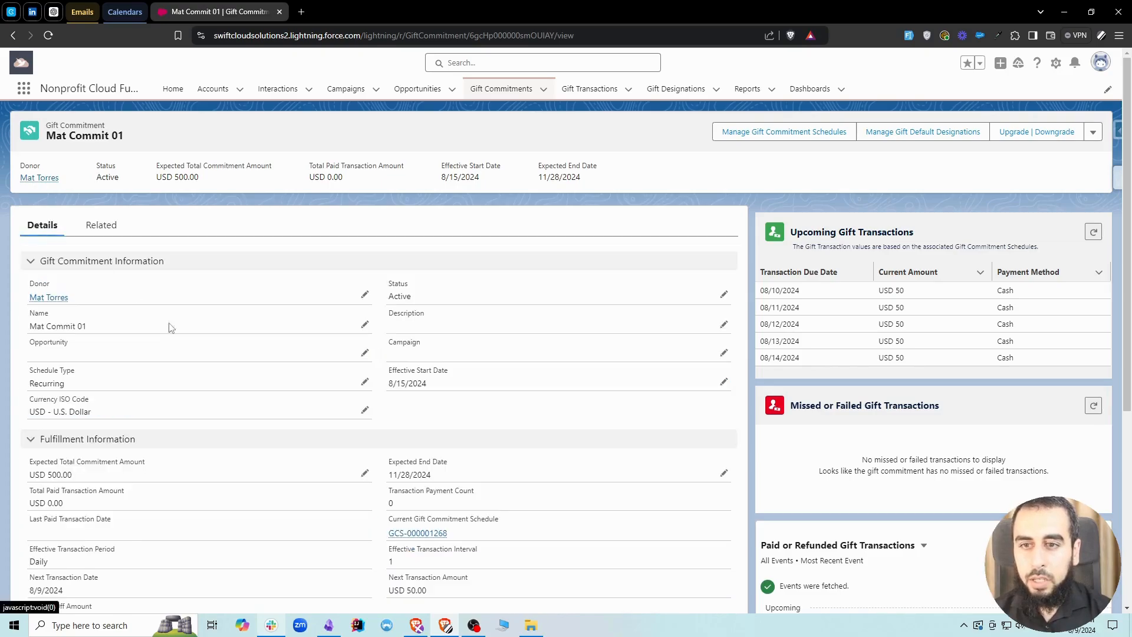
scroll(197, 380, down, 2)
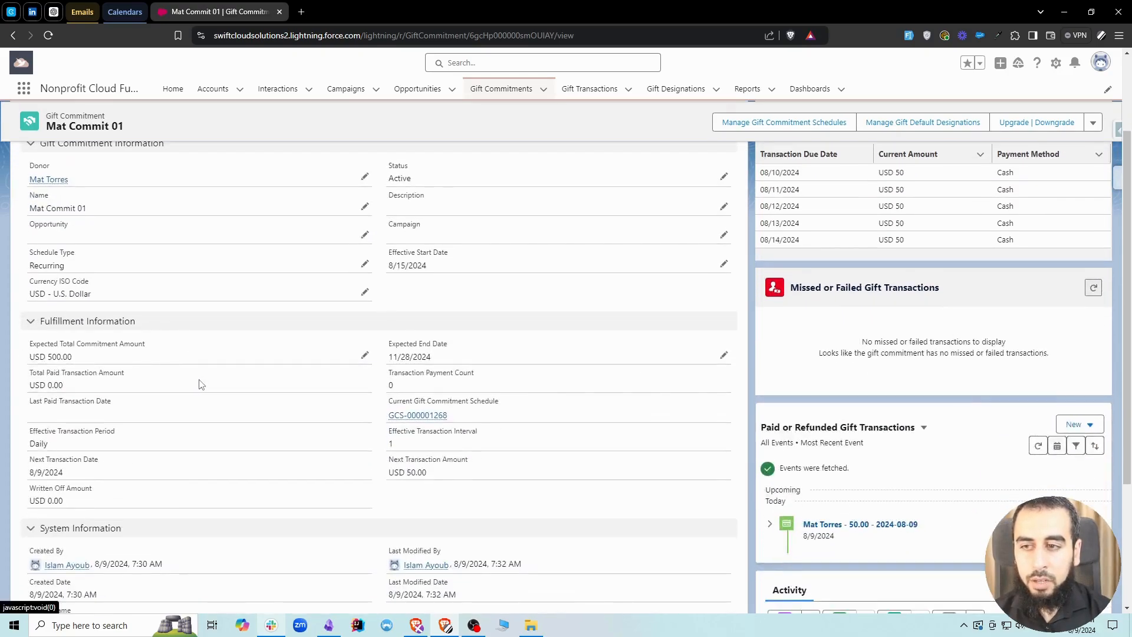
drag(390, 405, 498, 406)
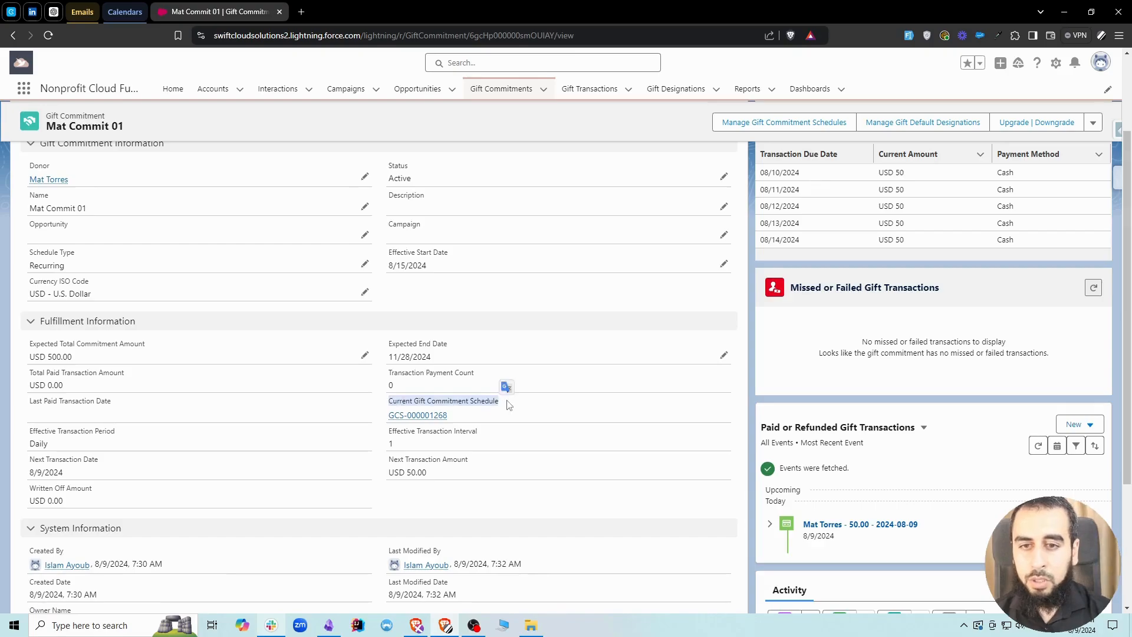
scroll(439, 410, up, 2)
click(89, 229)
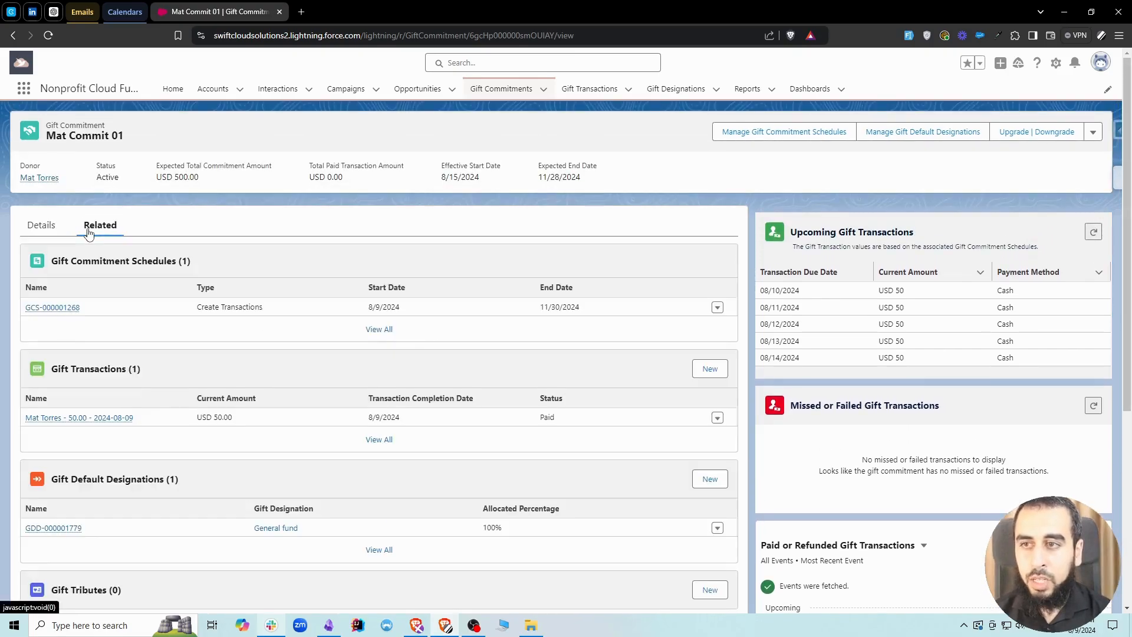
drag(48, 263, 176, 265)
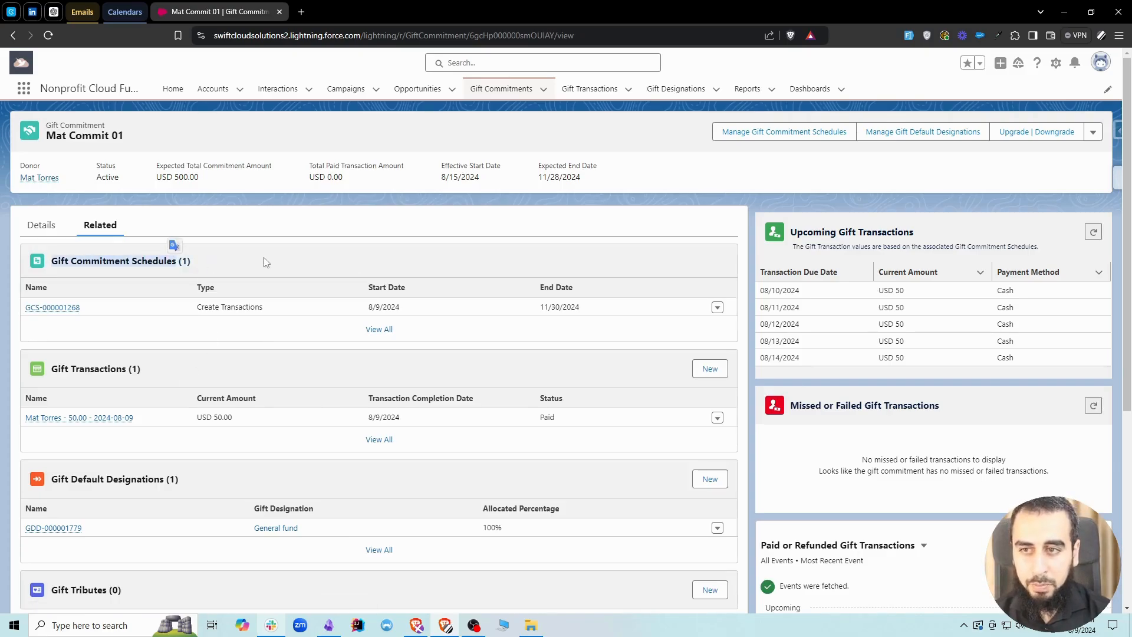
Compare the commitment's details with its related records and examine the due dates under Upcoming Gift Transactions
click(52, 235)
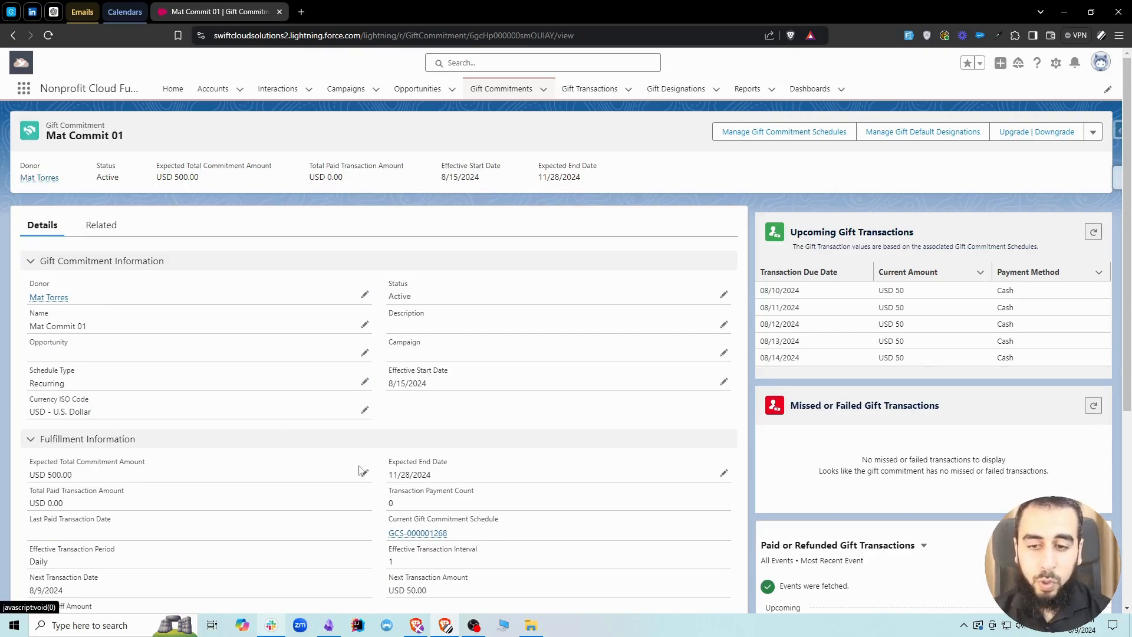
click(110, 227)
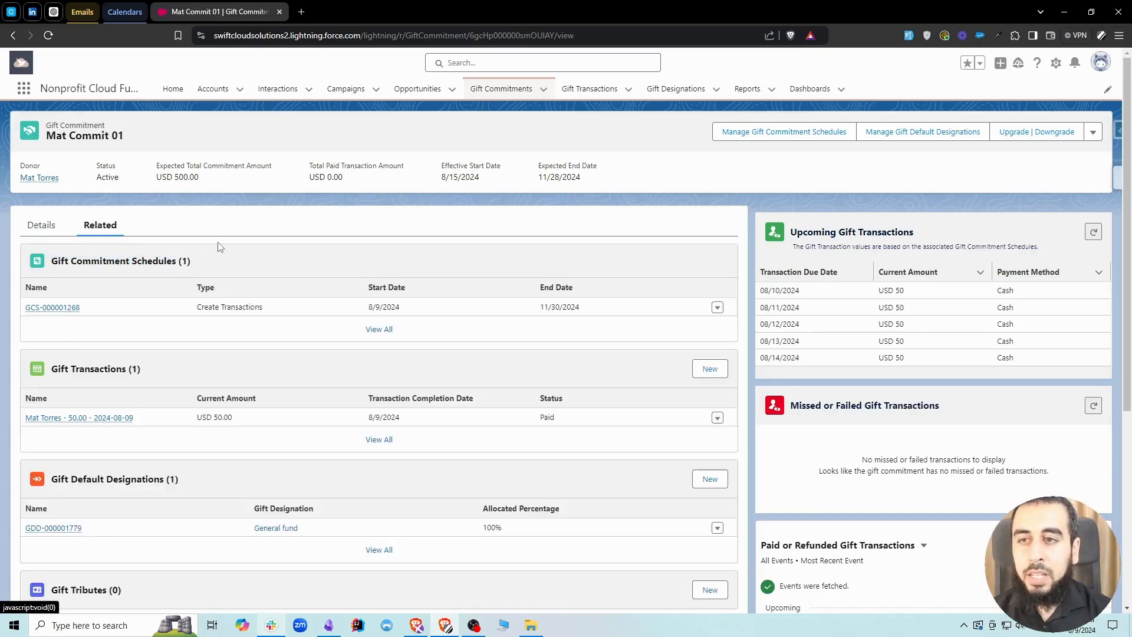
click(41, 226)
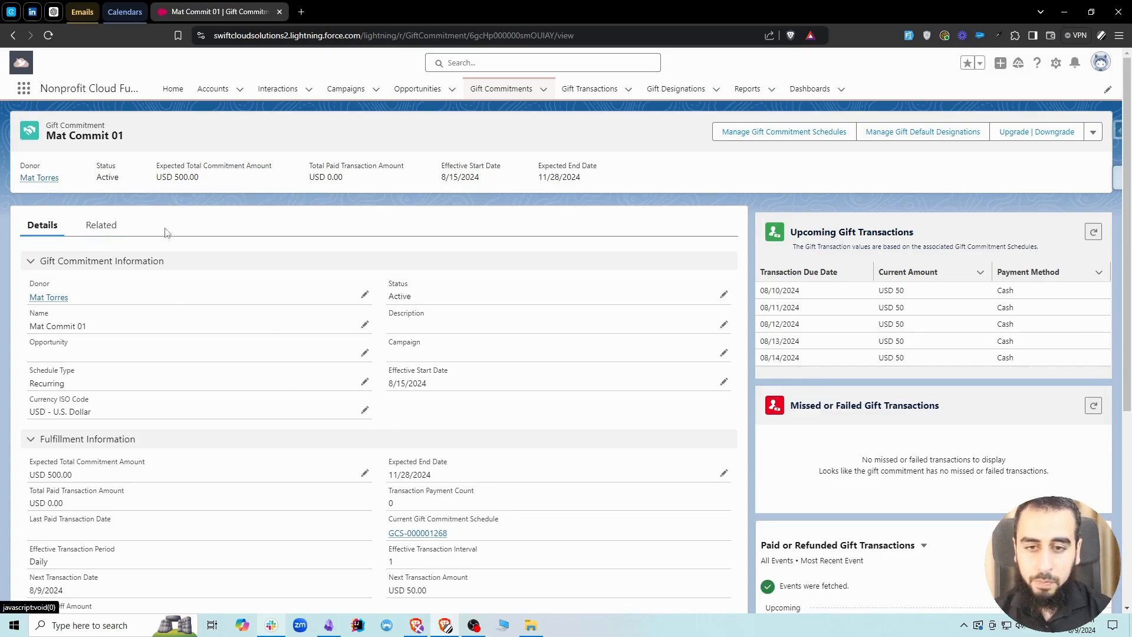
click(101, 226)
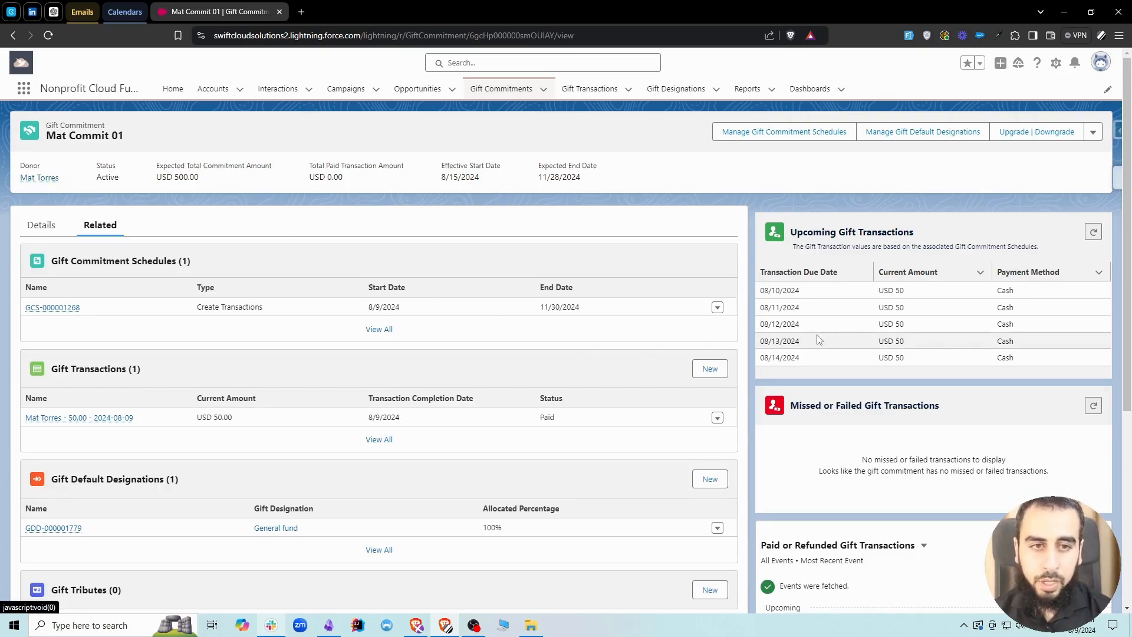
drag(779, 340, 764, 342)
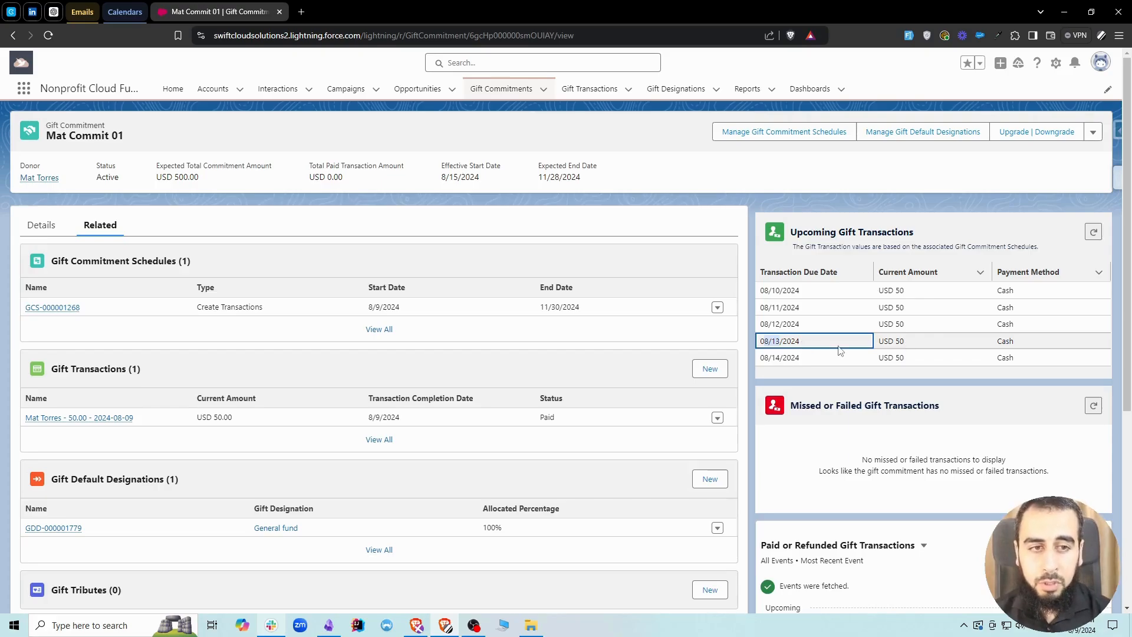
click(636, 237)
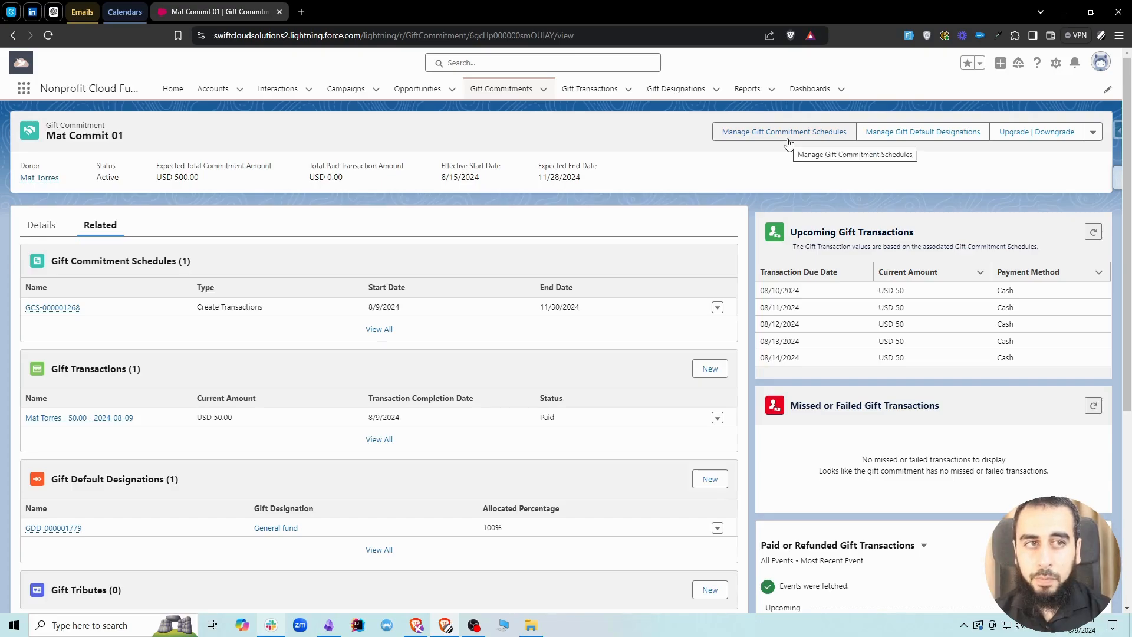
Open the commitment's existing daily schedule for updating and set its transaction interval to 2 and transaction amount to $40
click(752, 140)
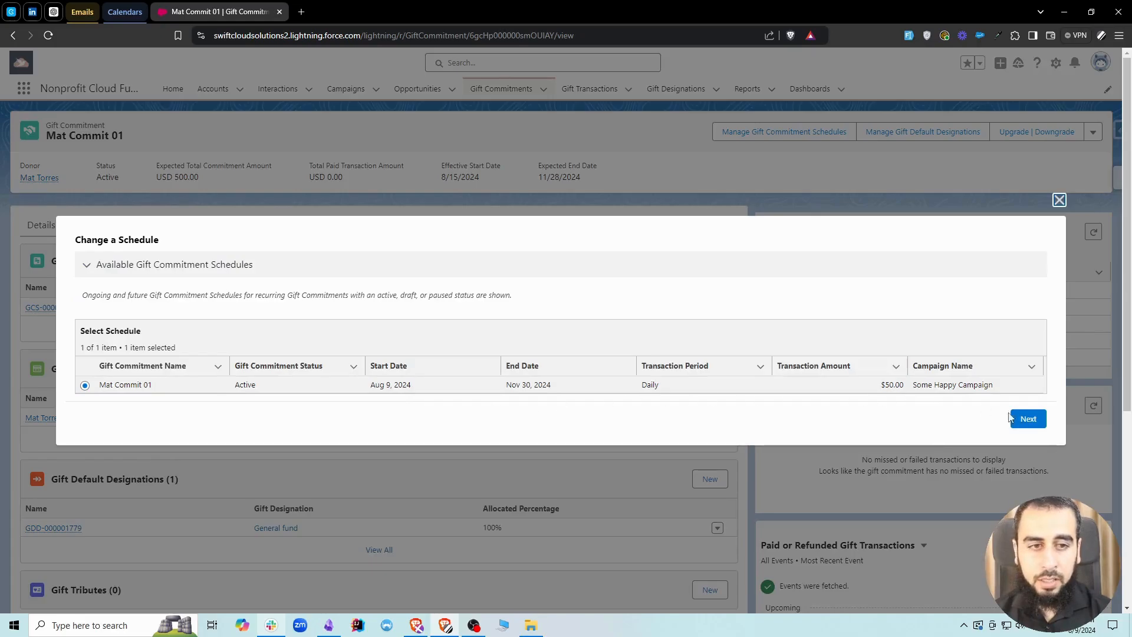
click(1026, 422)
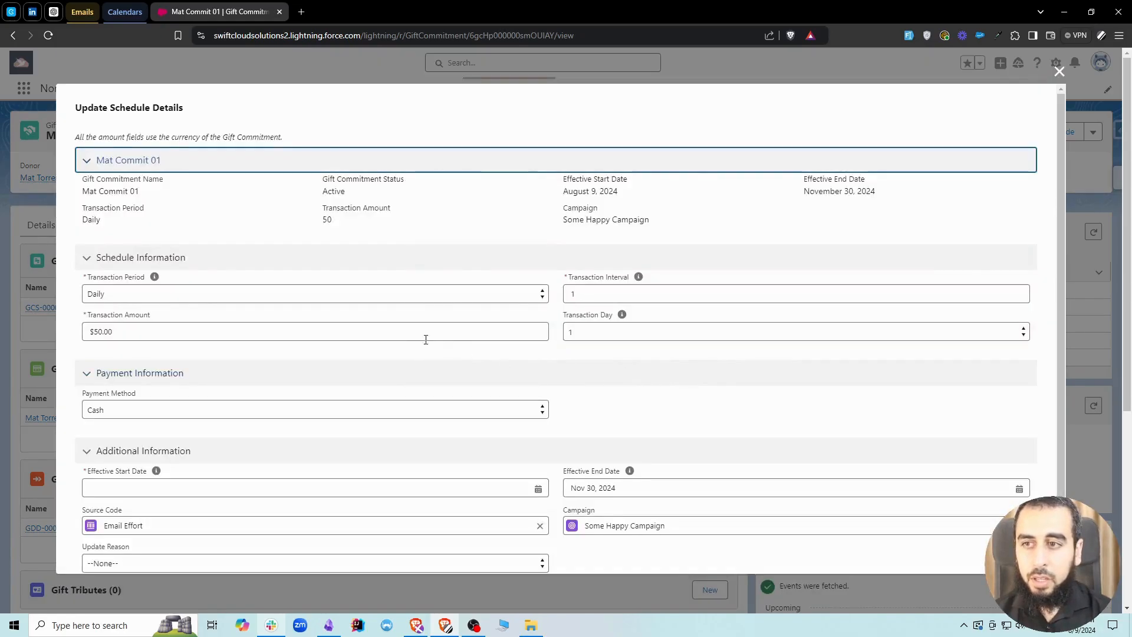
click(155, 300)
click(155, 300)
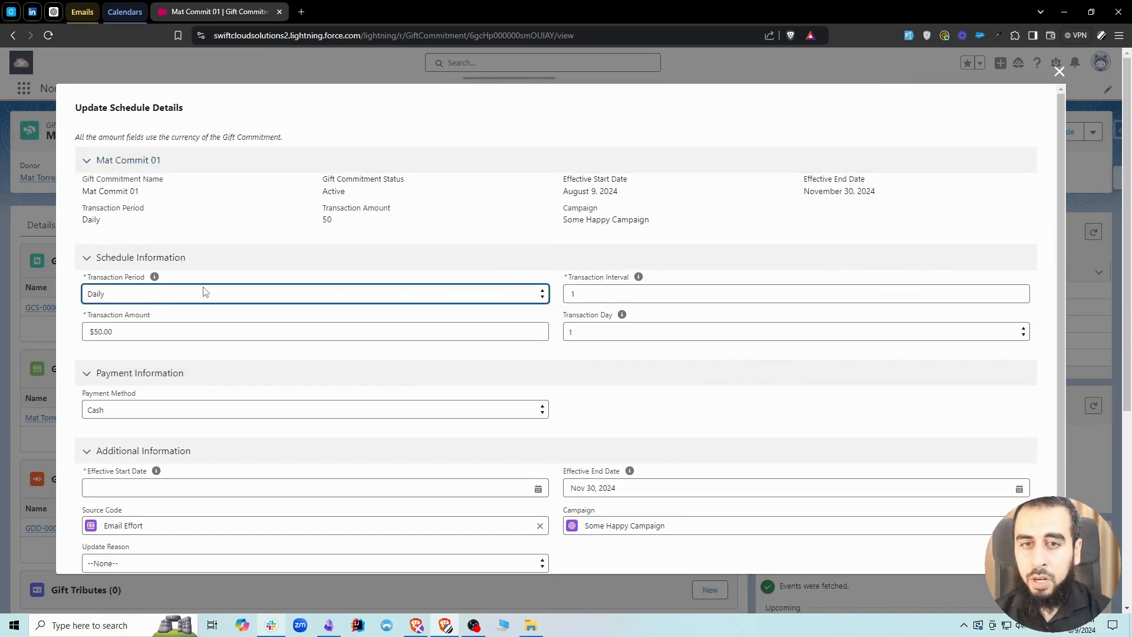
click(575, 292)
key(BackSpace)
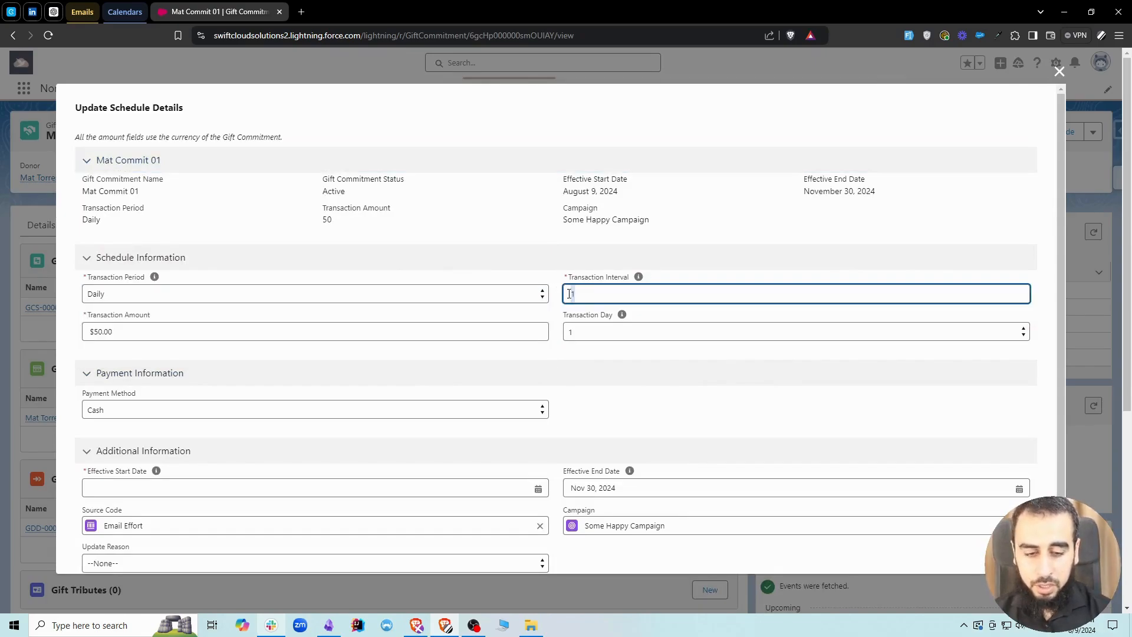
text(2)
click(651, 353)
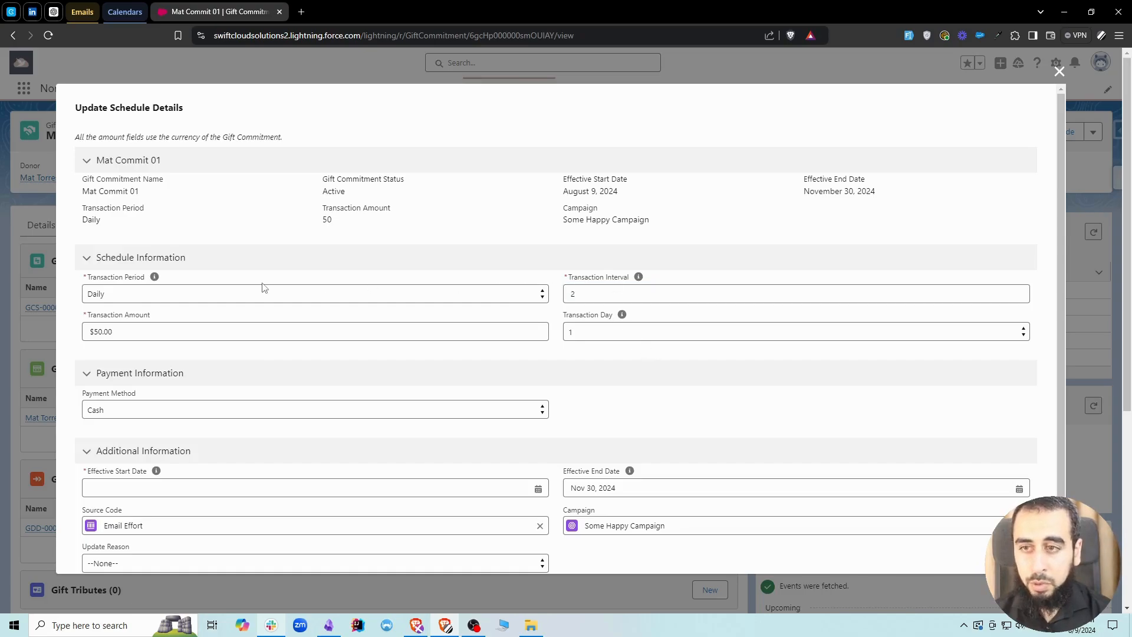
double_click(130, 328)
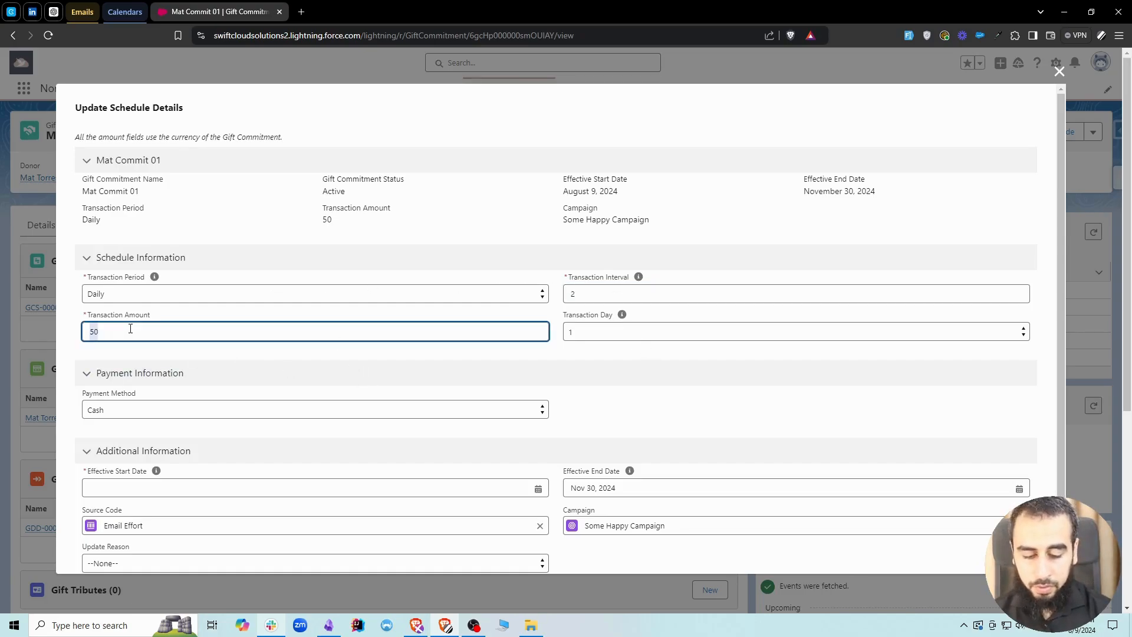
text(40)
click(287, 436)
scroll(236, 425, down, 1)
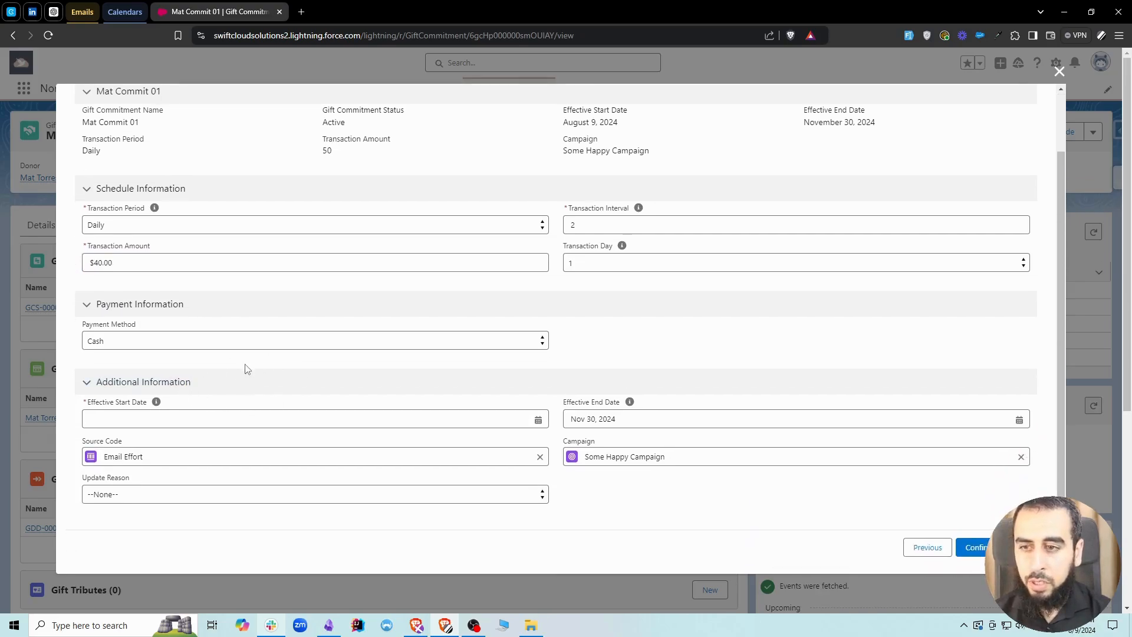
Set the schedule update's effective start date to Aug 20, 2024 and update reason to Financial Hardship, and confirm the change
click(156, 420)
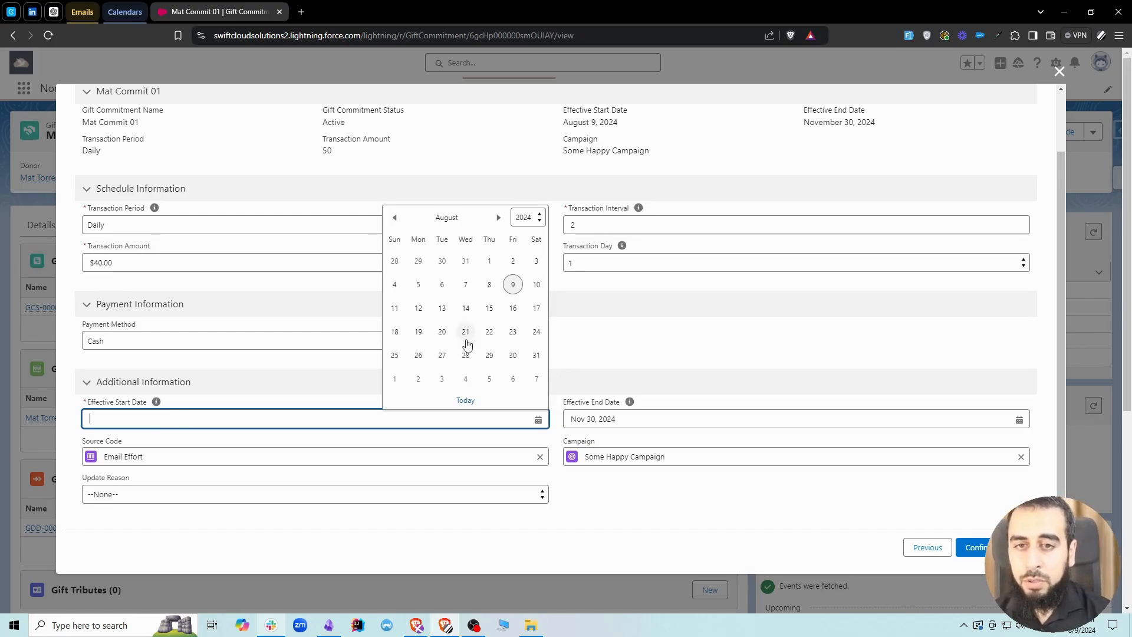
click(442, 334)
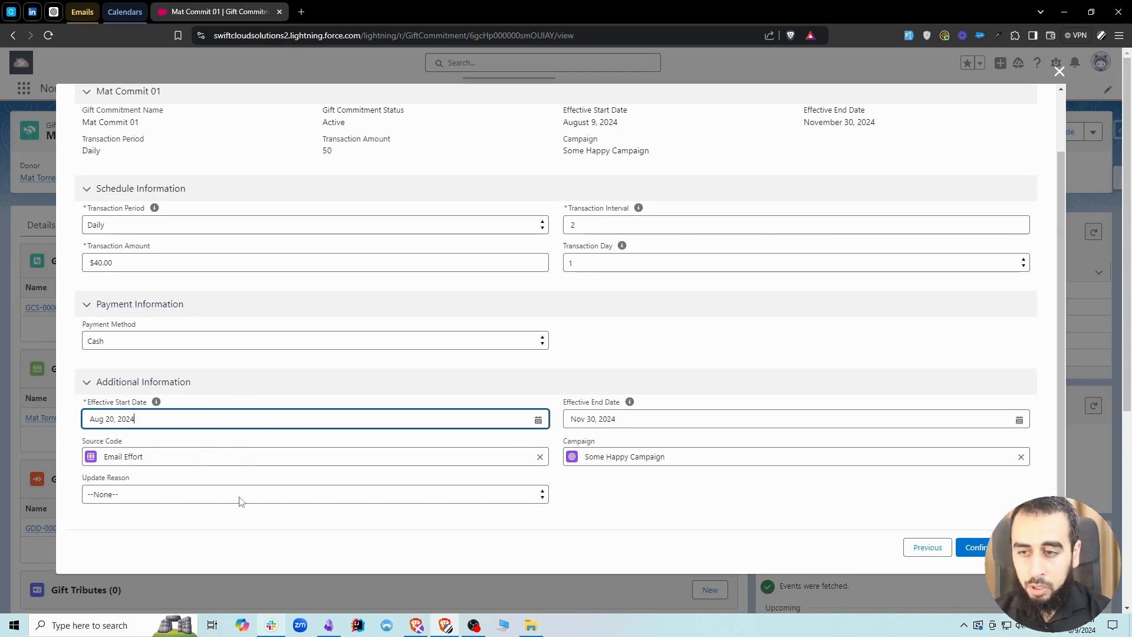
click(222, 499)
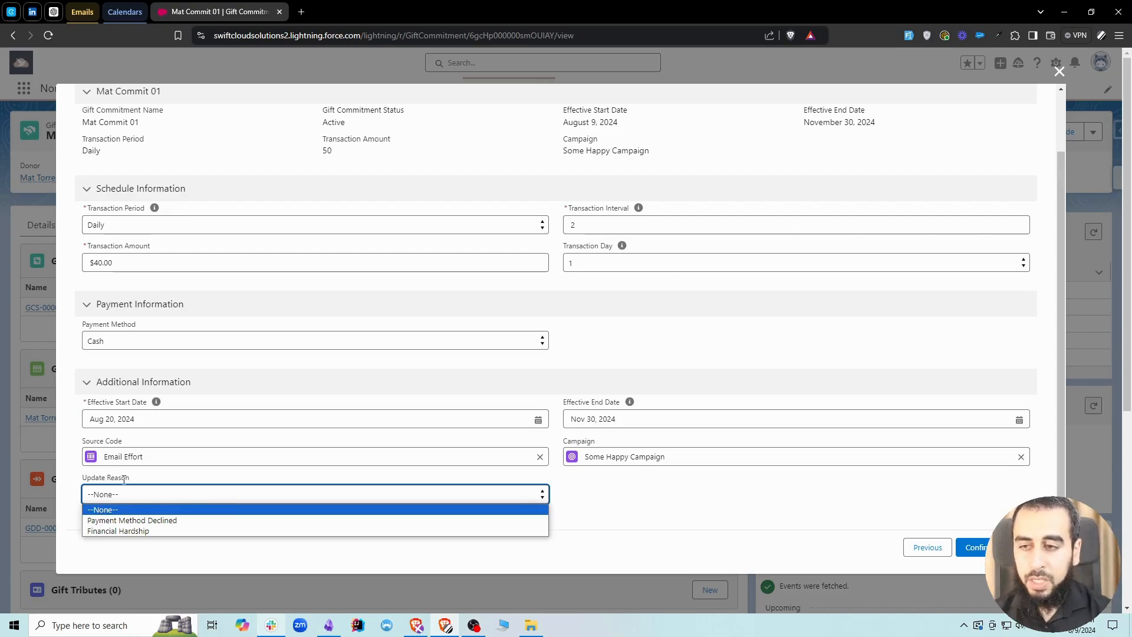
click(148, 532)
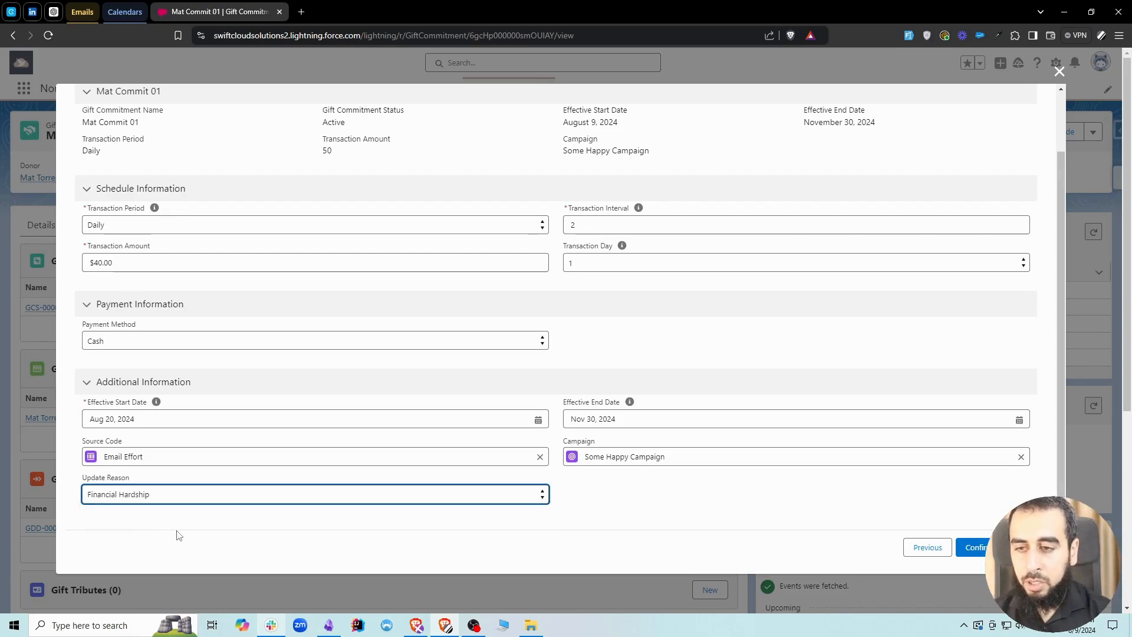
click(981, 547)
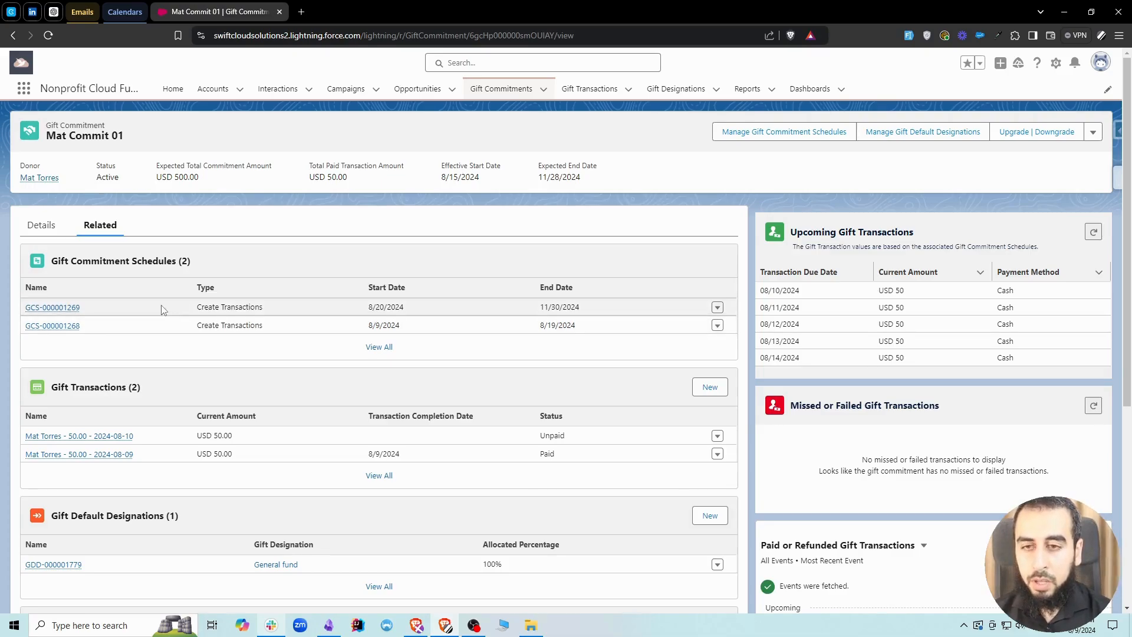
Compare the start and end dates of the commitment's two schedules, and check the current schedule in its details
click(380, 326)
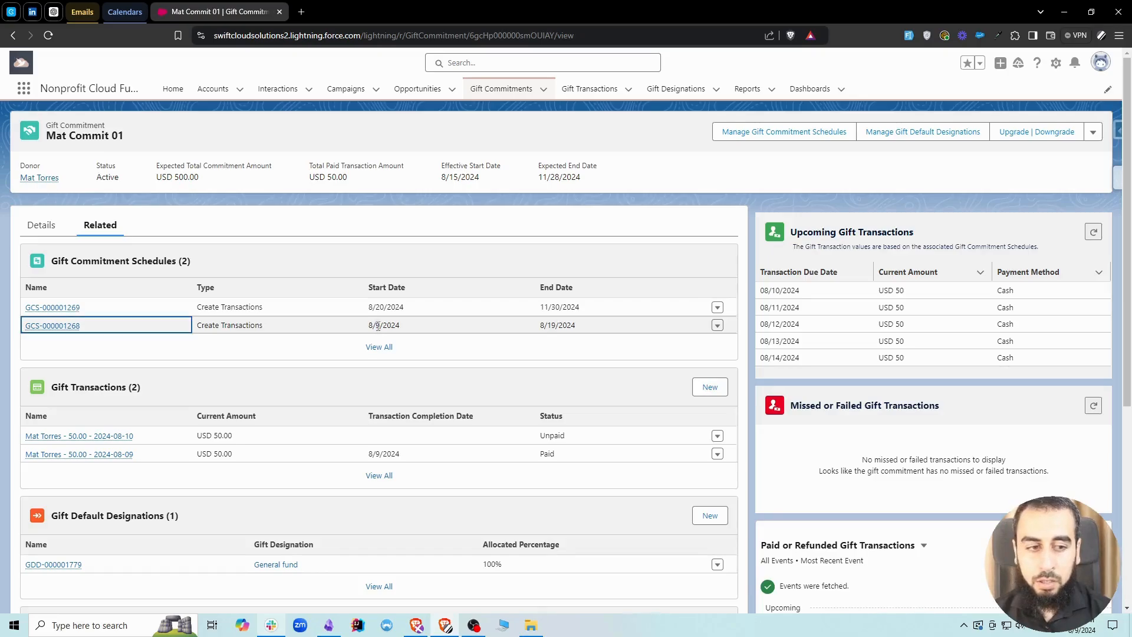
click(380, 326)
click(385, 306)
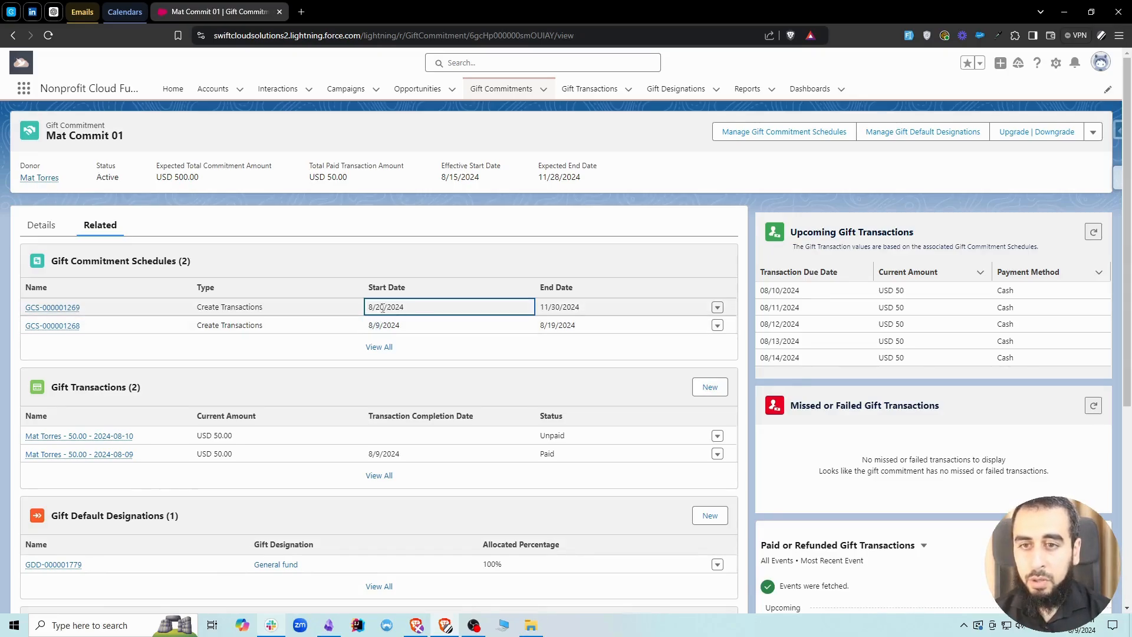
click(379, 306)
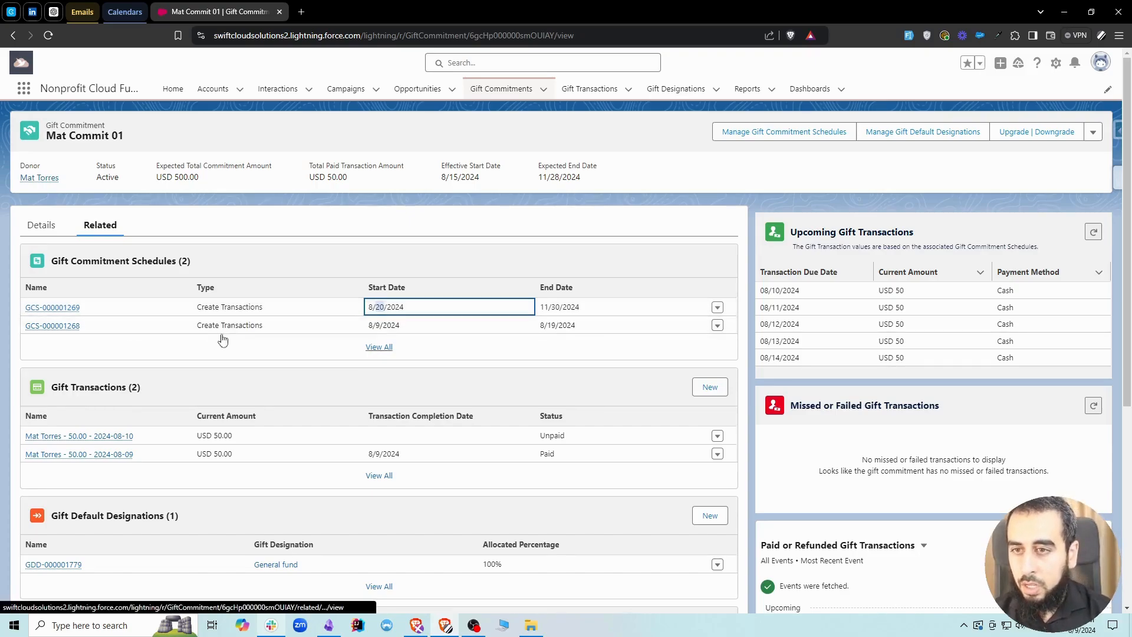
click(349, 328)
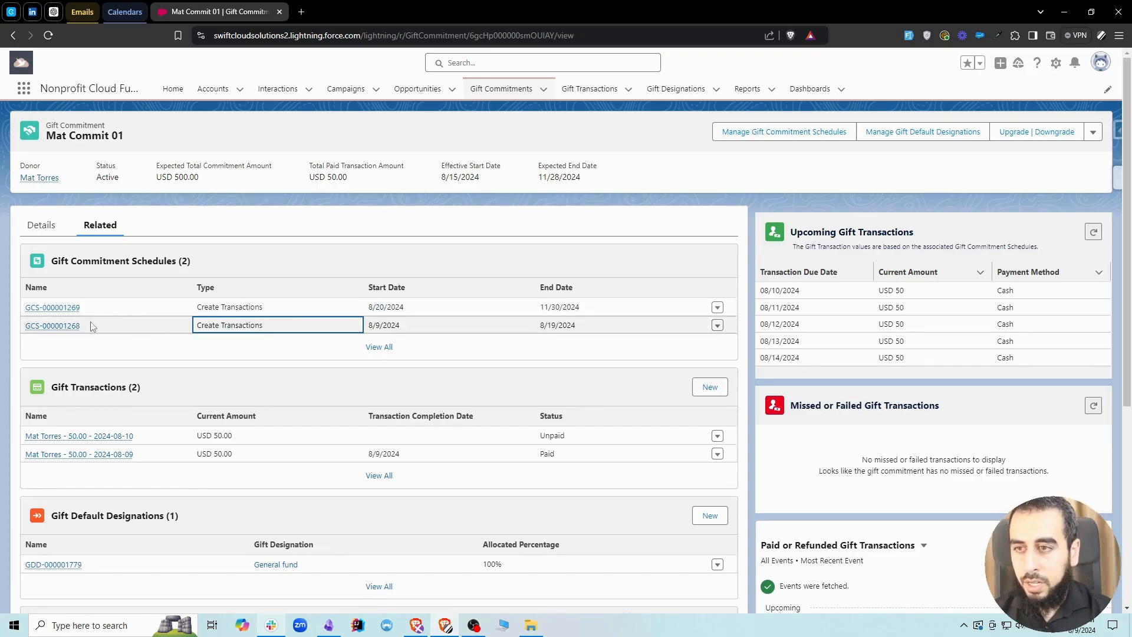
click(121, 330)
click(348, 325)
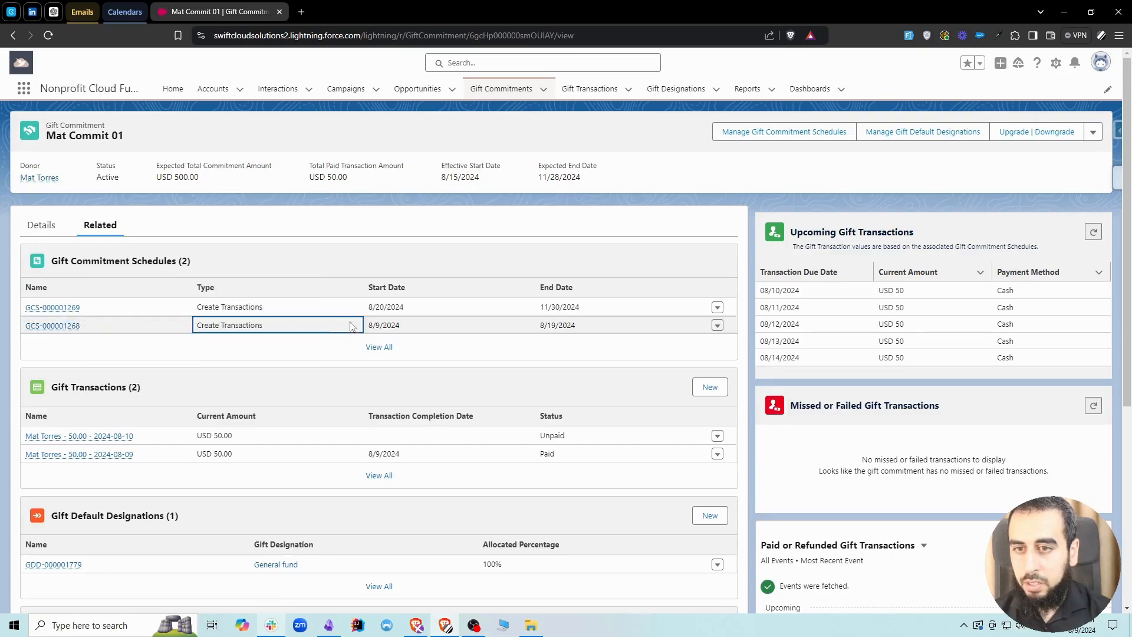
click(41, 229)
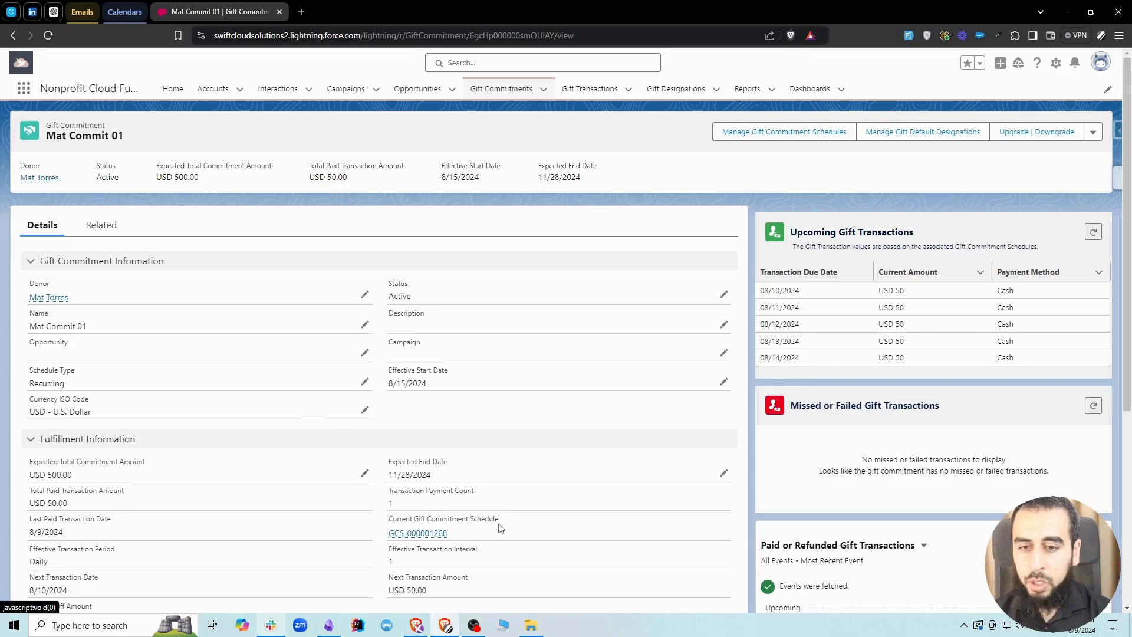
Preview the commitment's current gift commitment schedule, check its start date, and review the commitment's fulfillment details
mouse_move(440, 536)
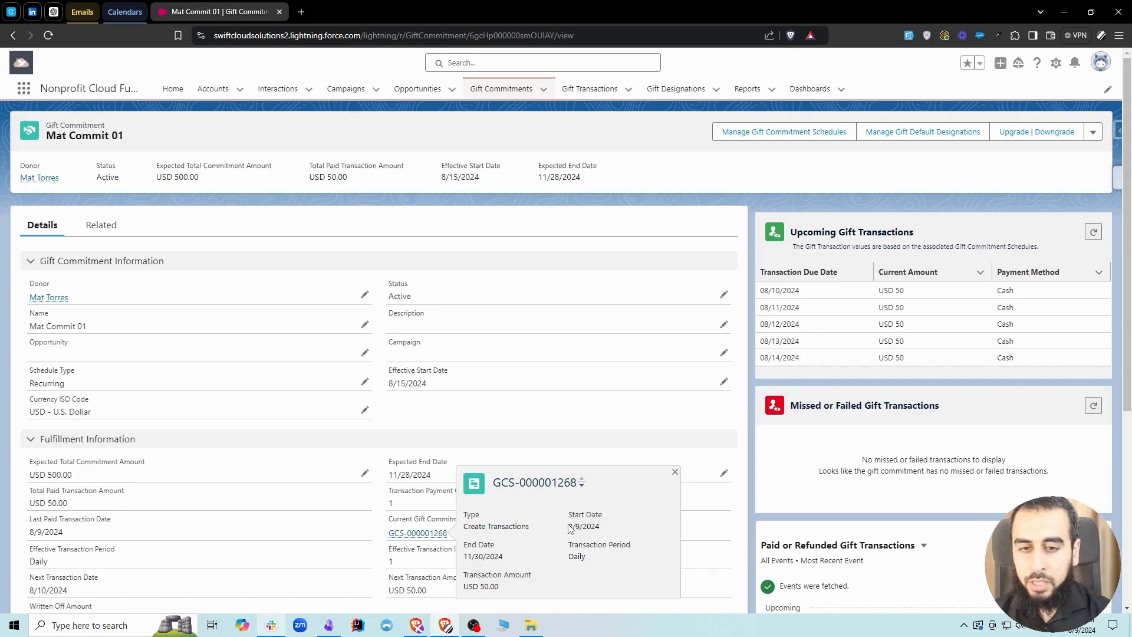
drag(568, 525, 597, 525)
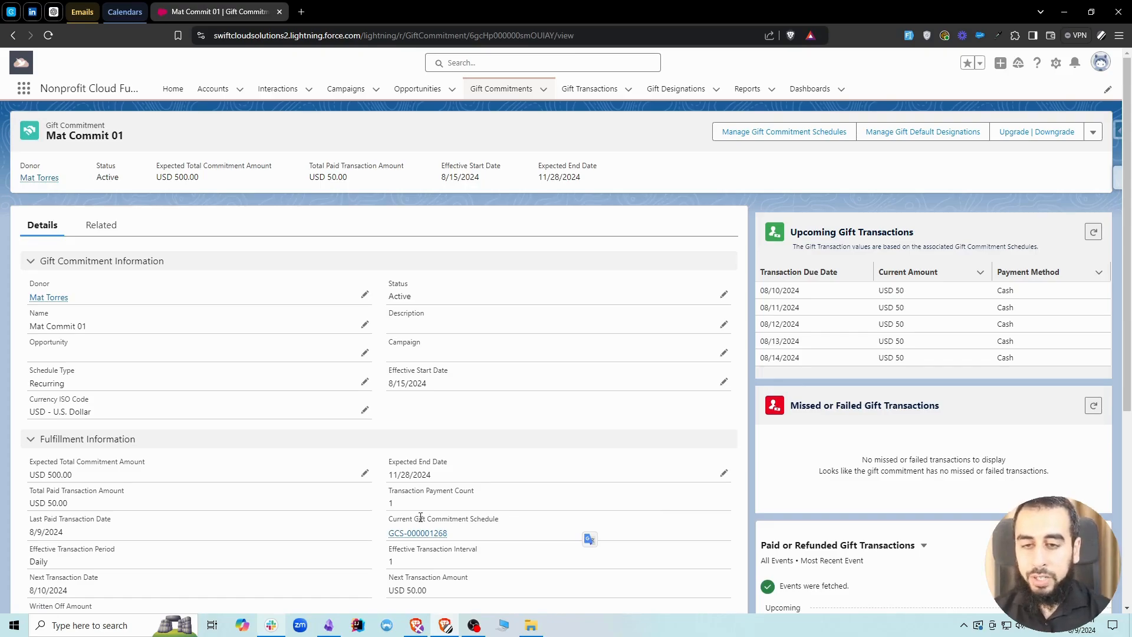
drag(406, 515, 472, 524)
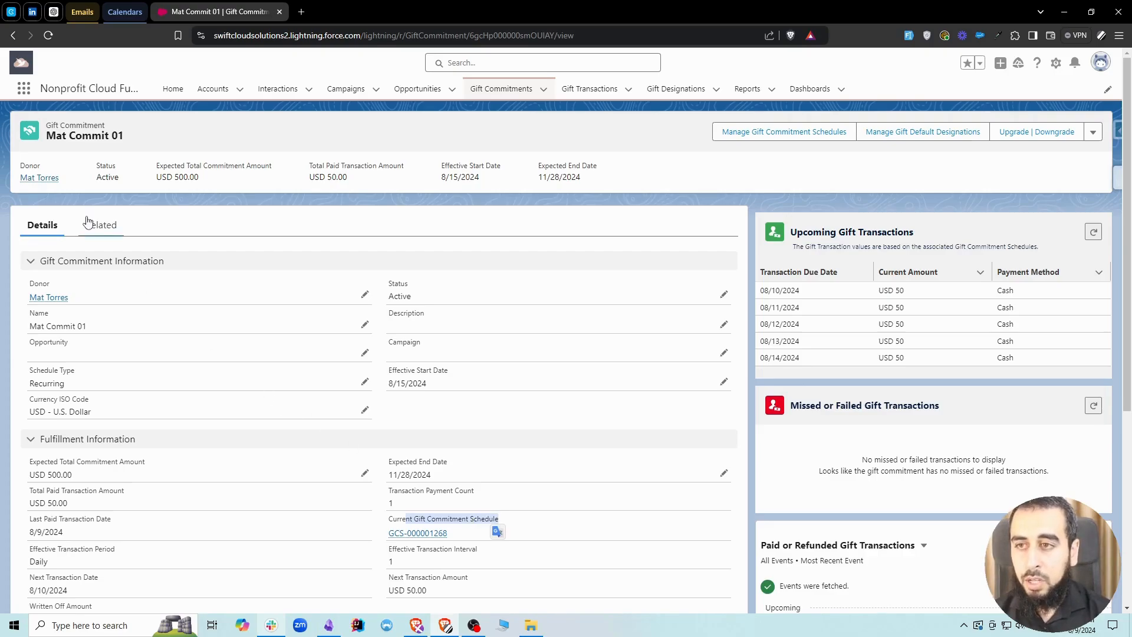
click(882, 254)
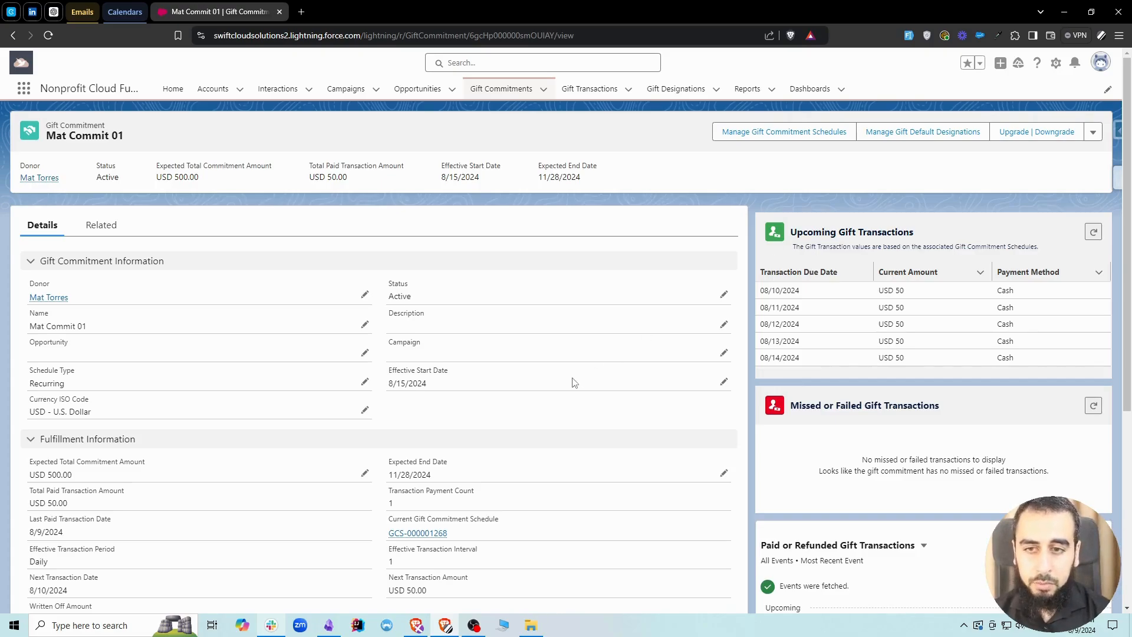
scroll(302, 336, down, 1)
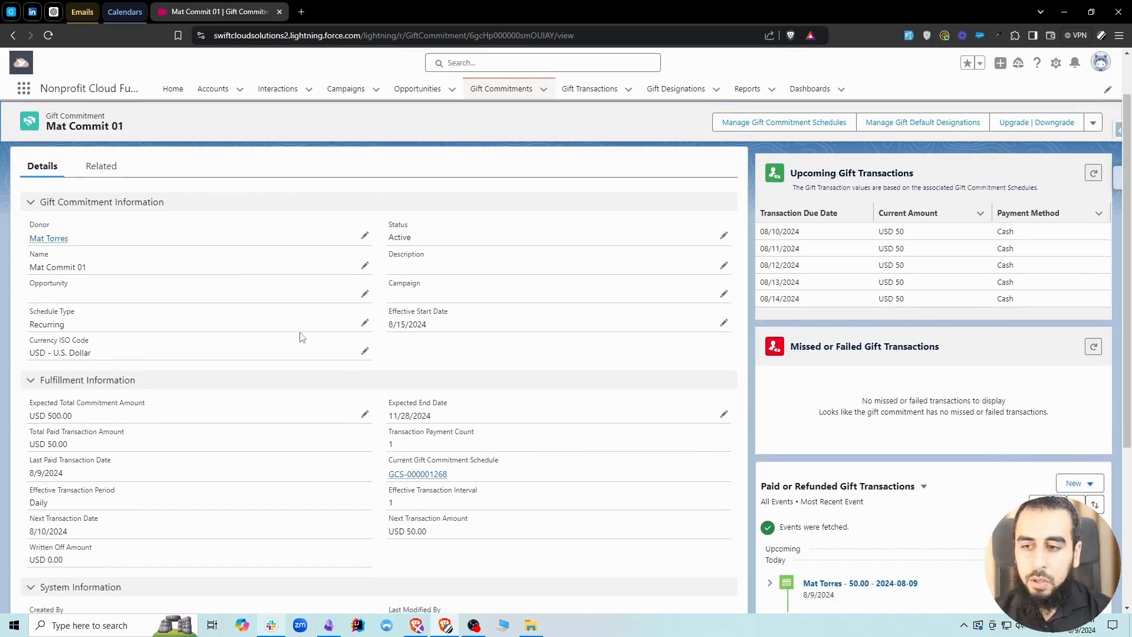
scroll(302, 336, up, 1)
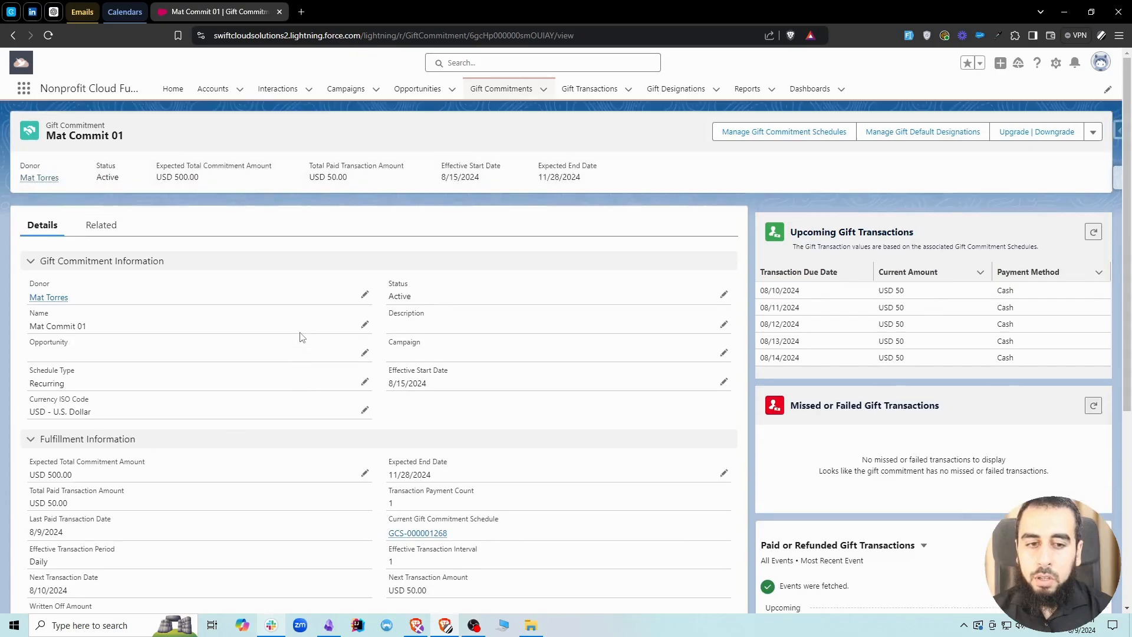
Start a new gift commitment, choose the donor, set the status to Active, and name it with the donor's first name followed by "Commit 03"
click(494, 89)
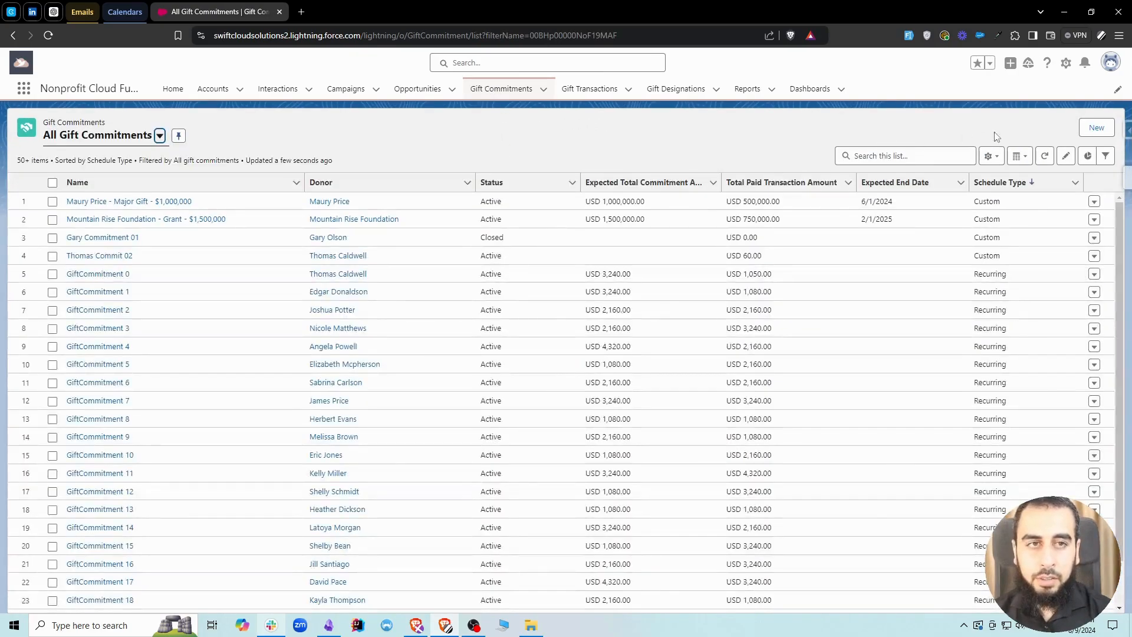
click(1094, 130)
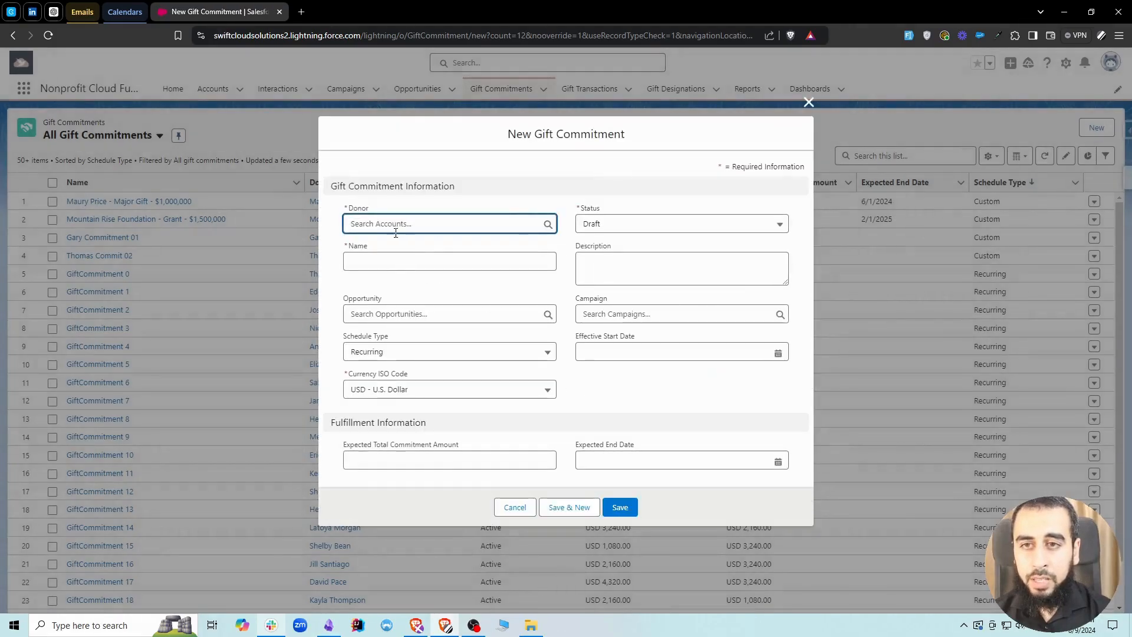
click(405, 306)
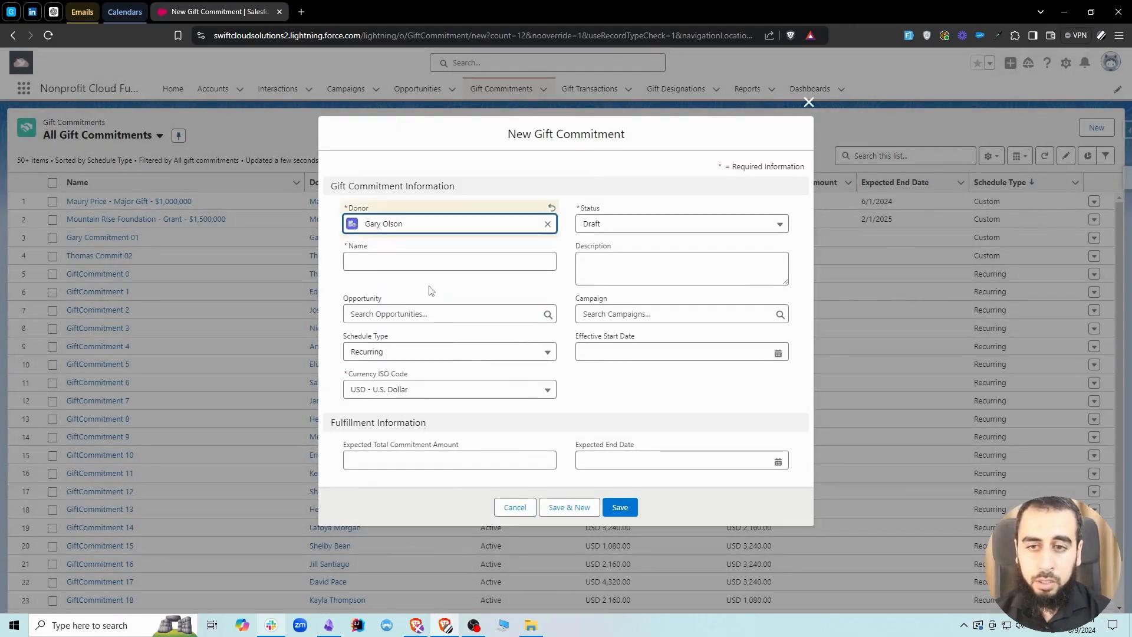
click(643, 223)
click(597, 269)
click(386, 254)
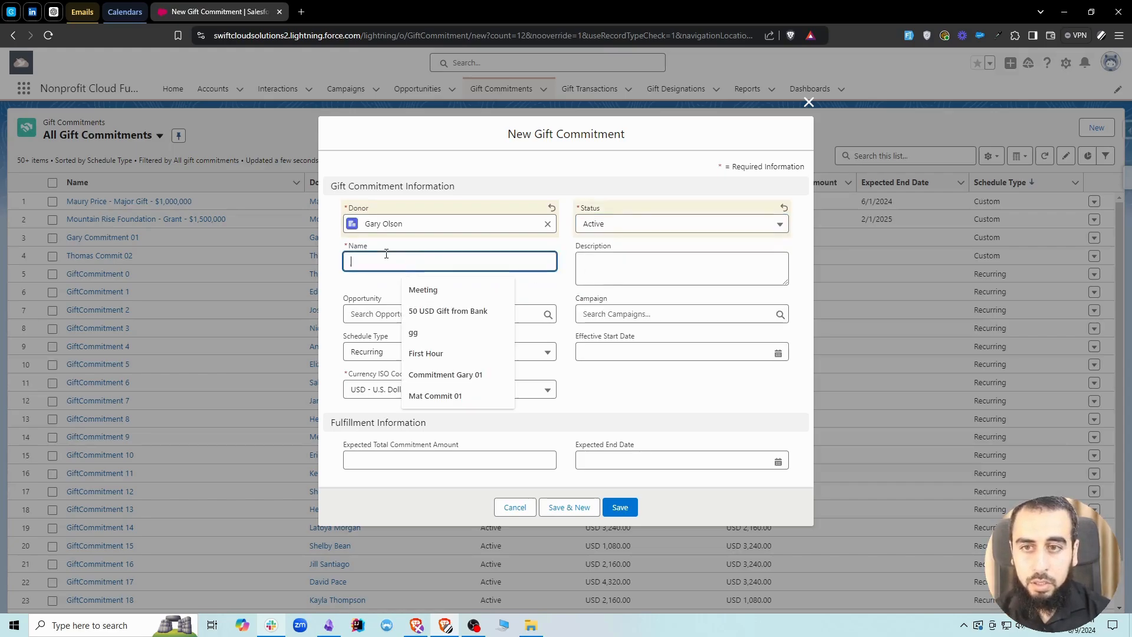
text(Gary )
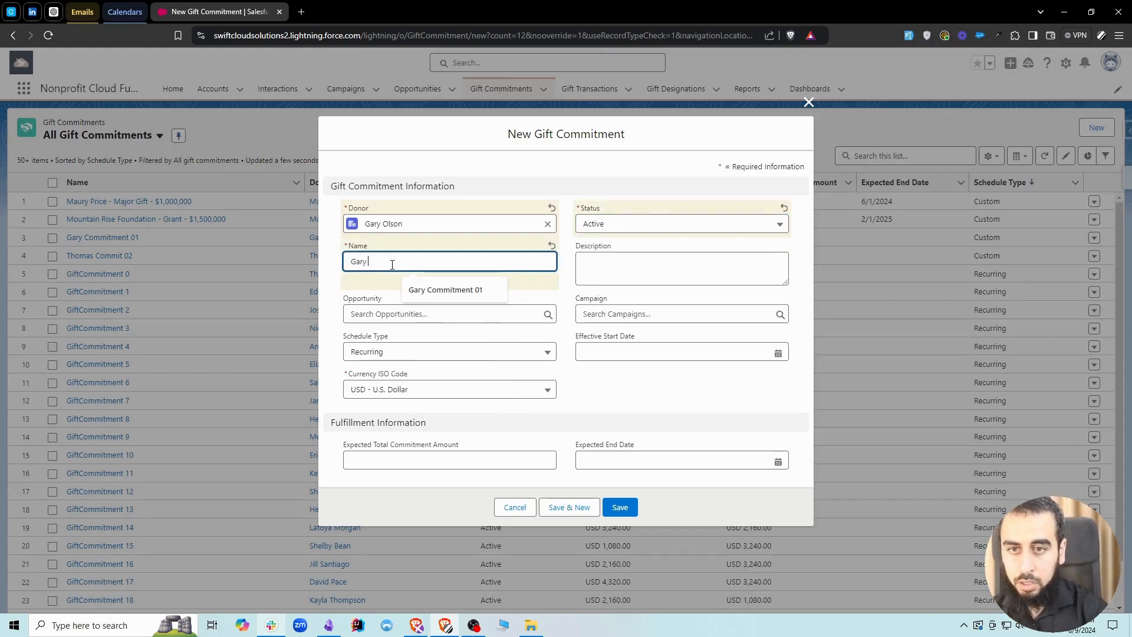
text(Commit 03)
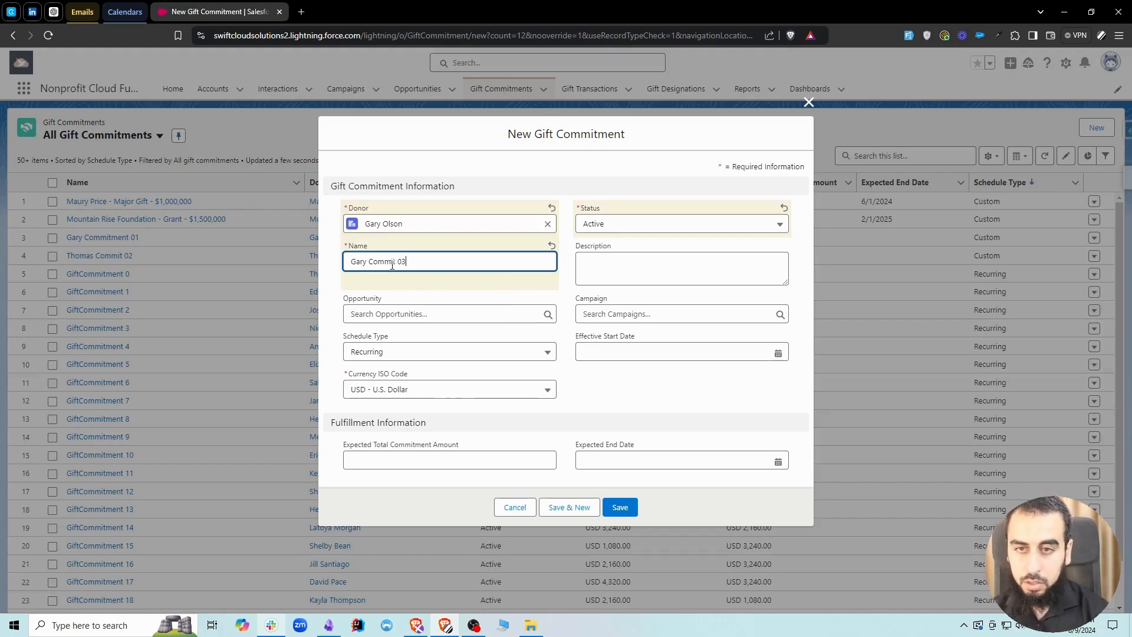
Set the new gift commitment's schedule type to Custom and save the record
click(408, 353)
click(408, 420)
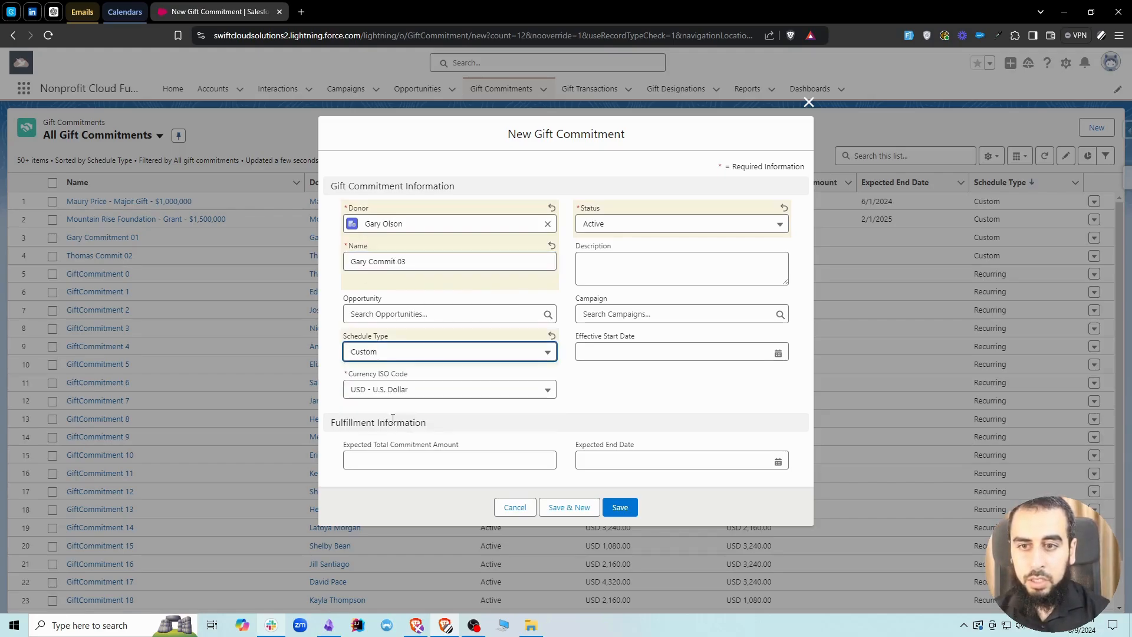
click(621, 505)
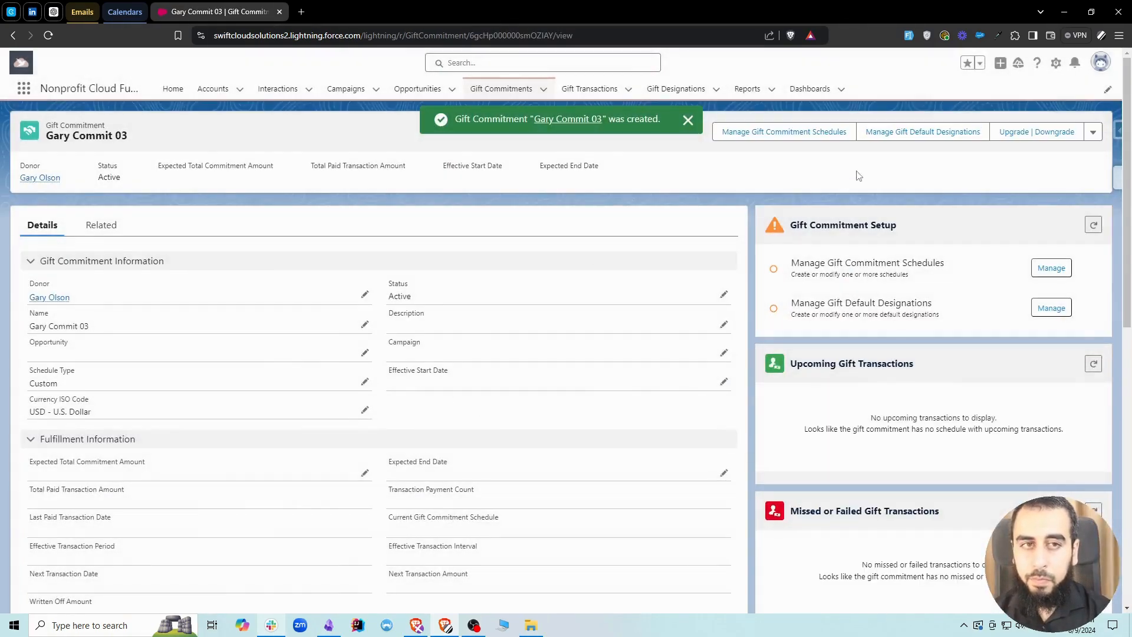
Save the commitment's default designation as General fund at 100%, and add three blank custom gift commitment schedules
click(920, 132)
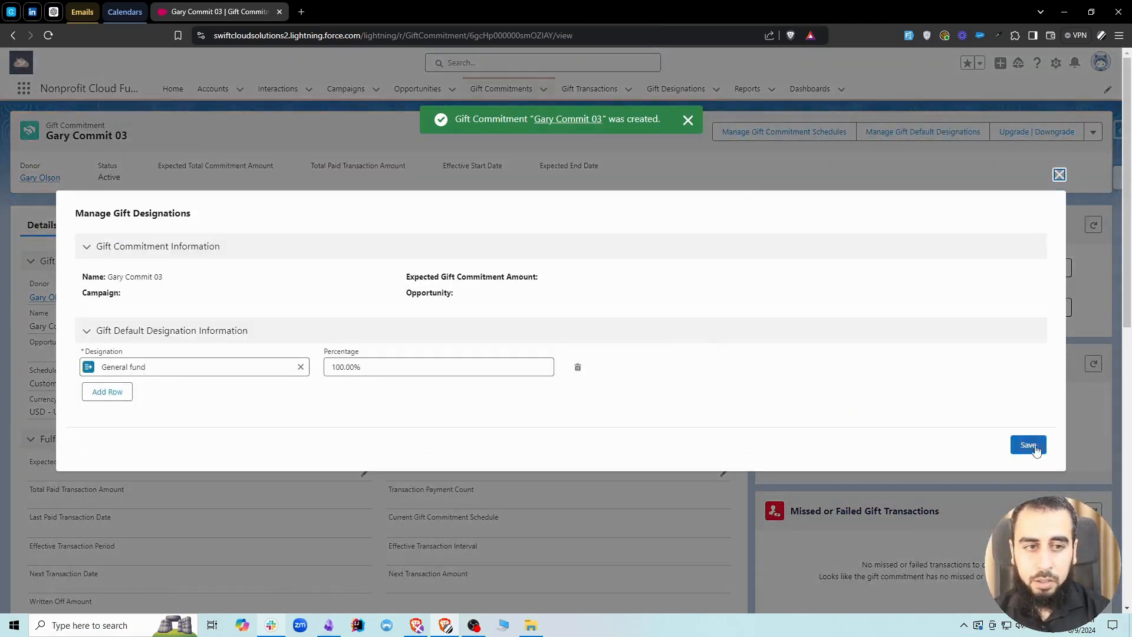
click(1031, 447)
click(801, 134)
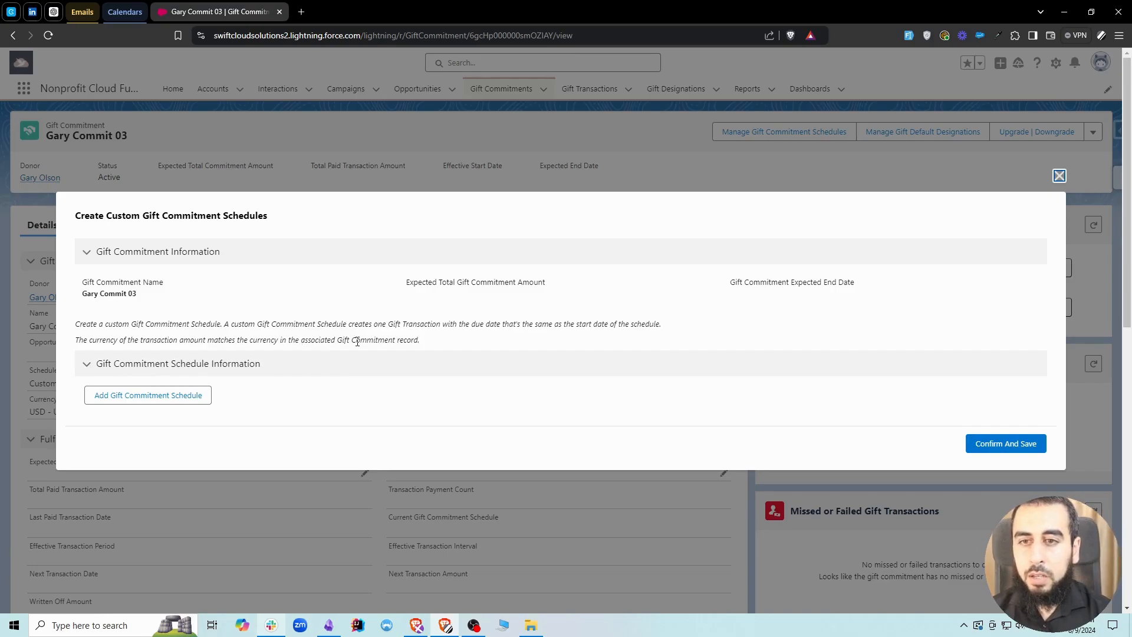
drag(373, 326, 439, 324)
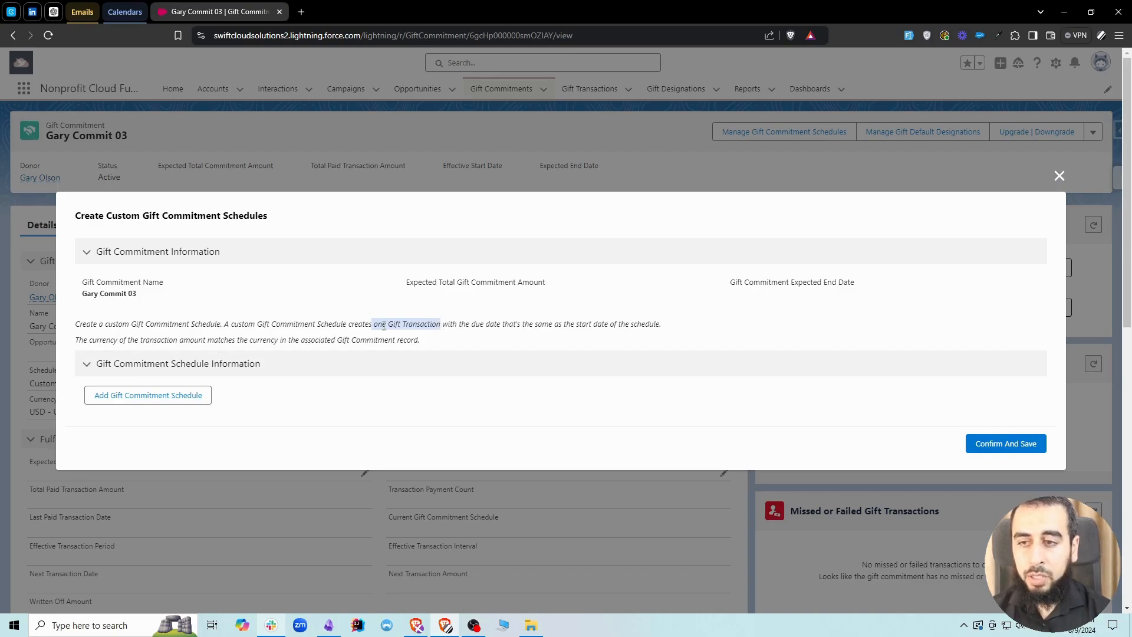
click(134, 396)
click(136, 432)
click(151, 477)
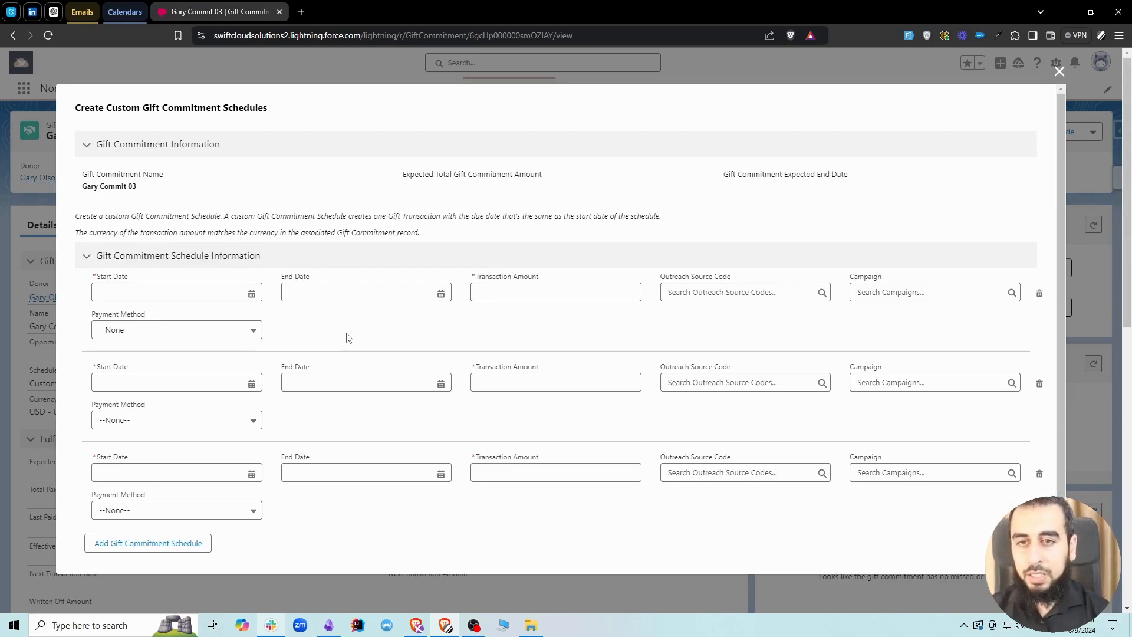
Set the first custom schedule's start and end dates to Aug 12, 2024 and its transaction amount to 50
click(176, 293)
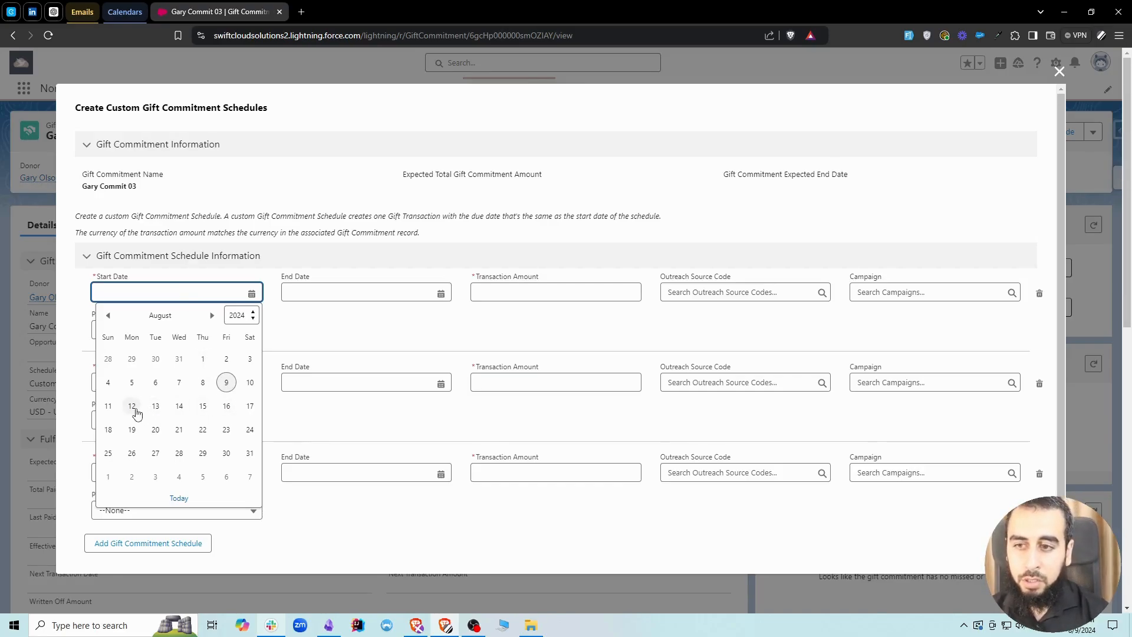
click(131, 406)
double_click(197, 290)
key(ctrl+a)
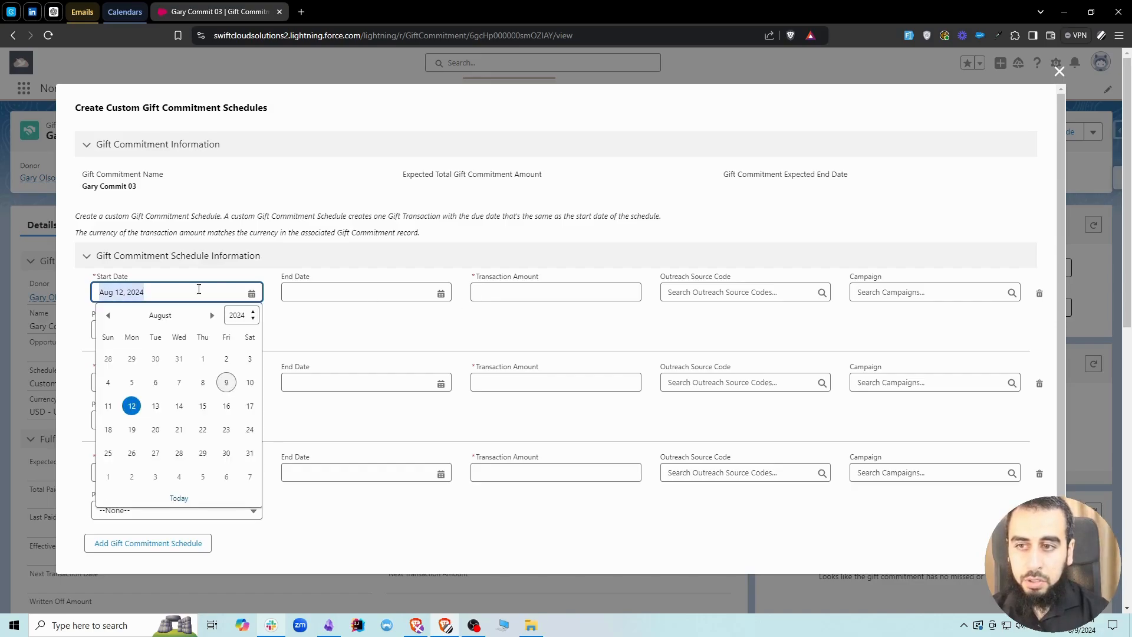
key(ctrl+c)
click(351, 292)
key(ctrl+v)
click(459, 318)
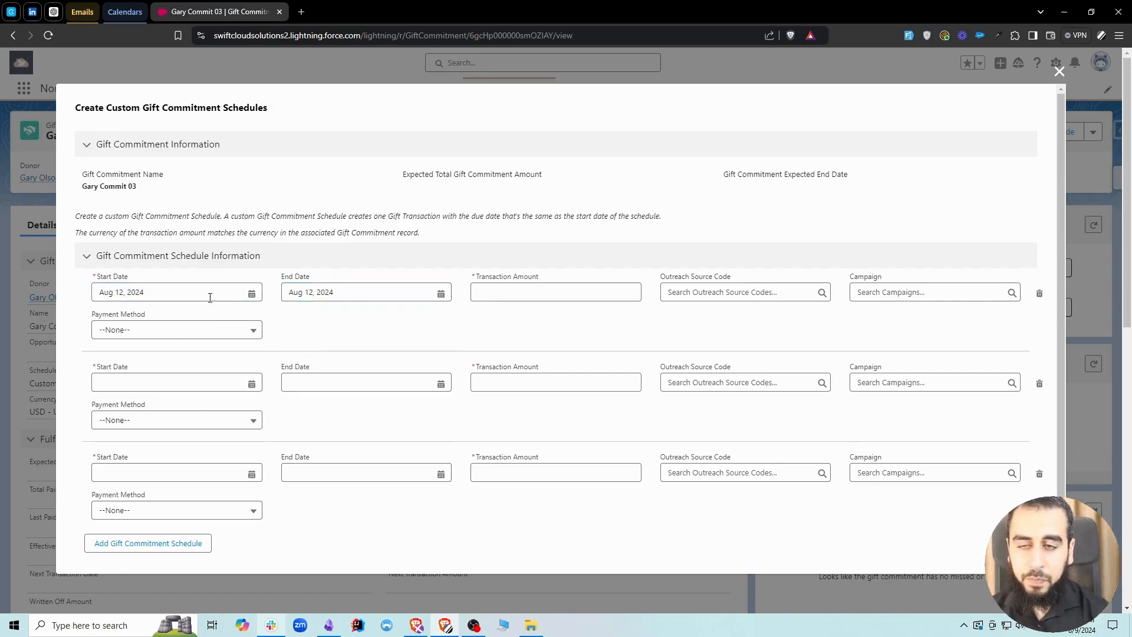
click(491, 294)
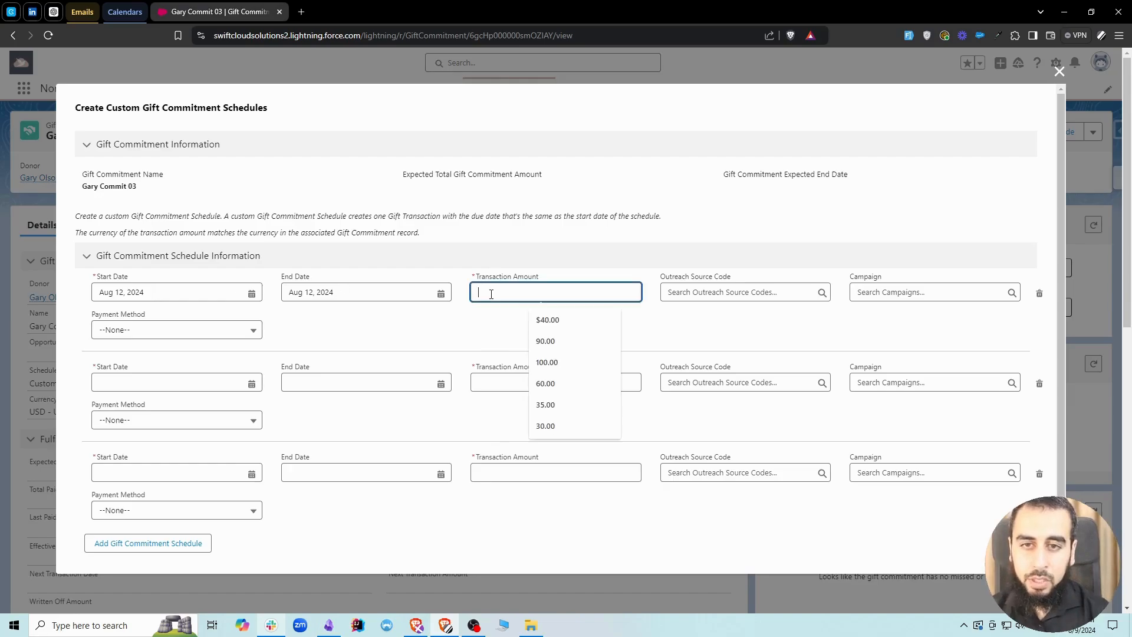
text(50)
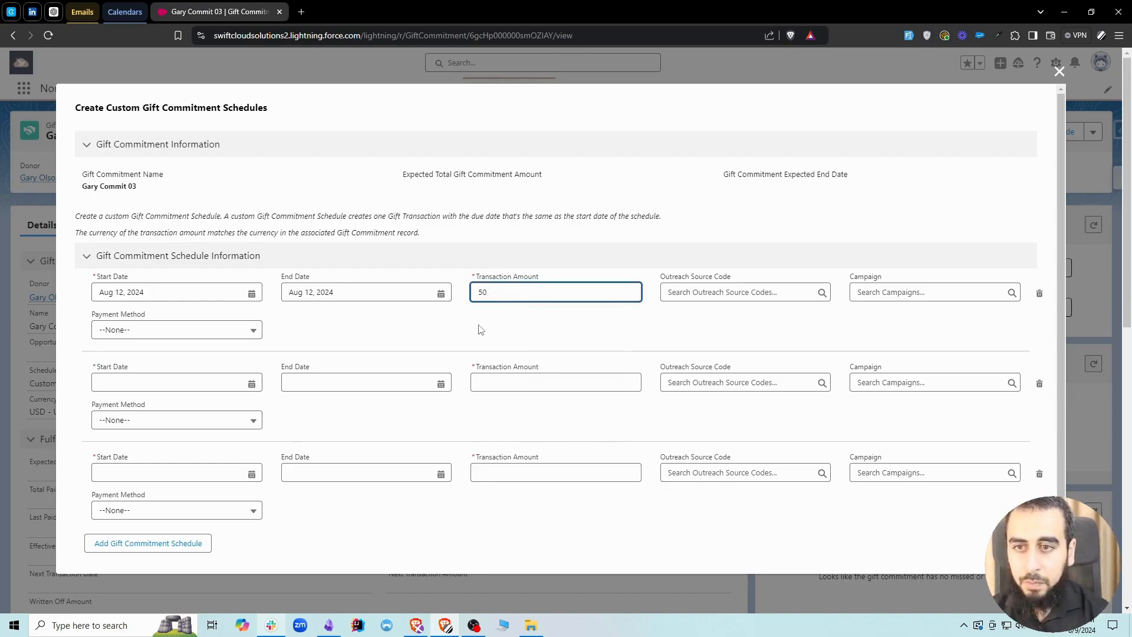
click(481, 329)
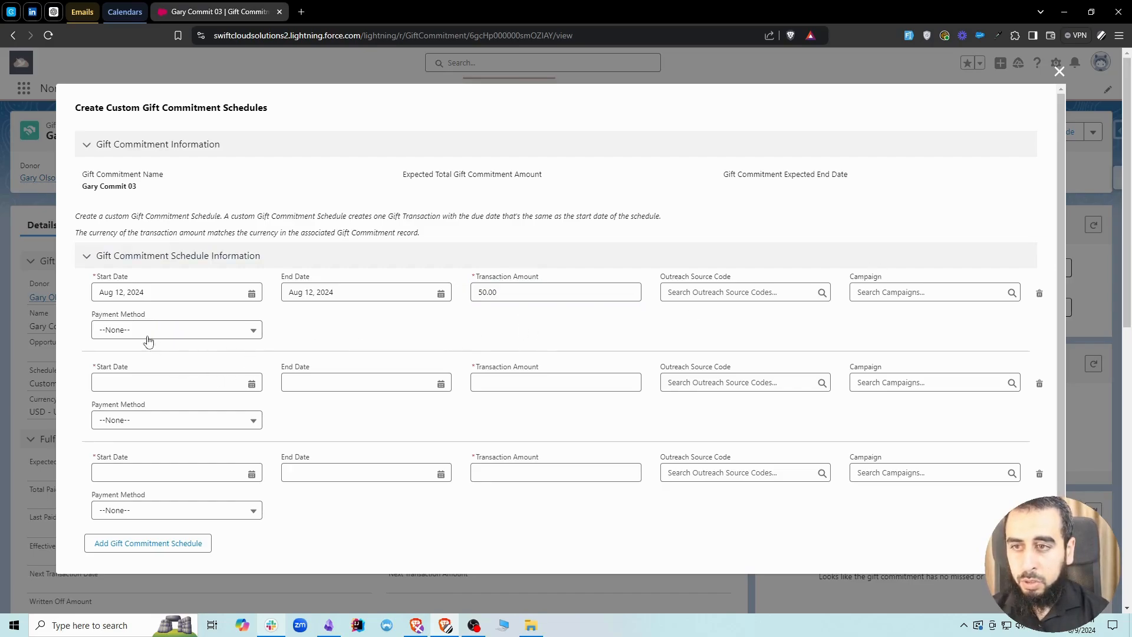
Set the second custom schedule's start and end dates to Aug 13, 2024 and its transaction amount to 20
click(157, 292)
click(174, 382)
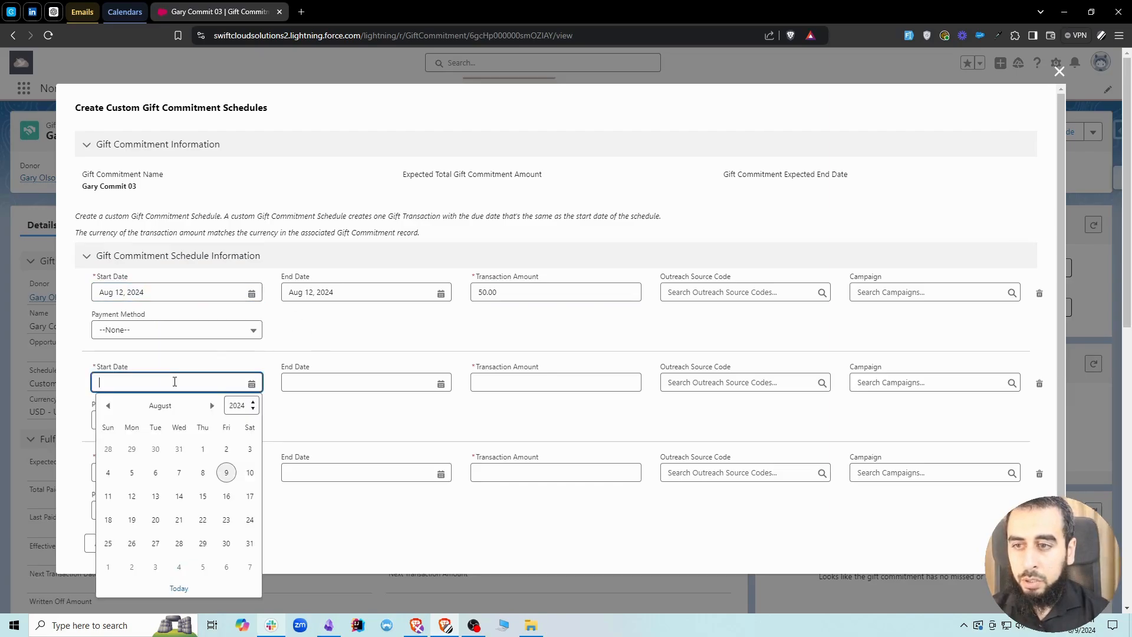
click(155, 496)
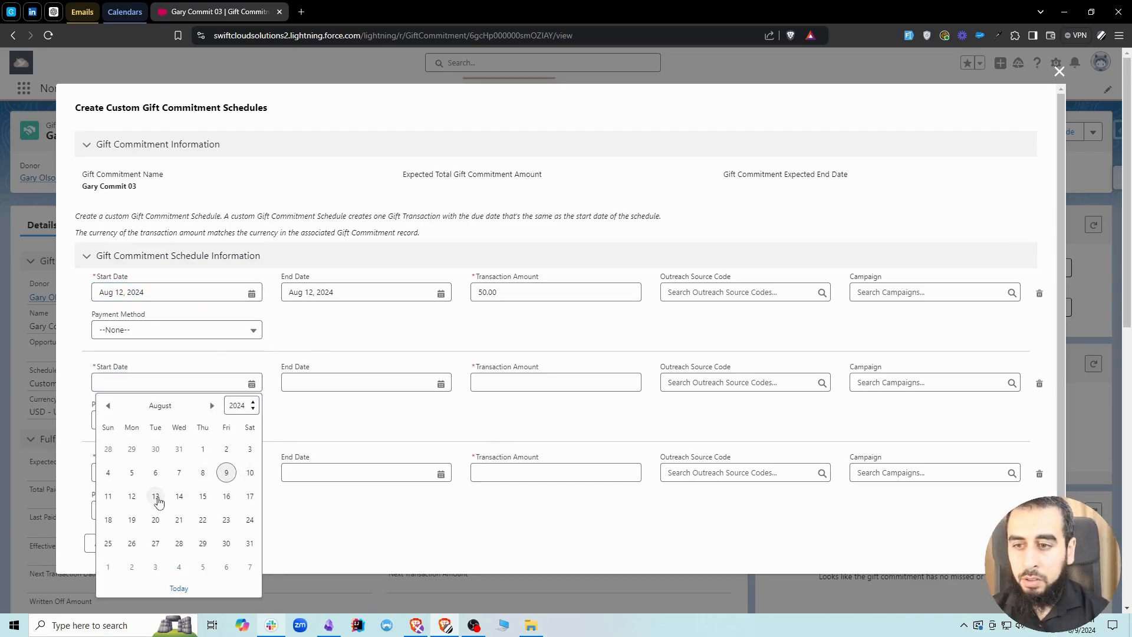
click(347, 383)
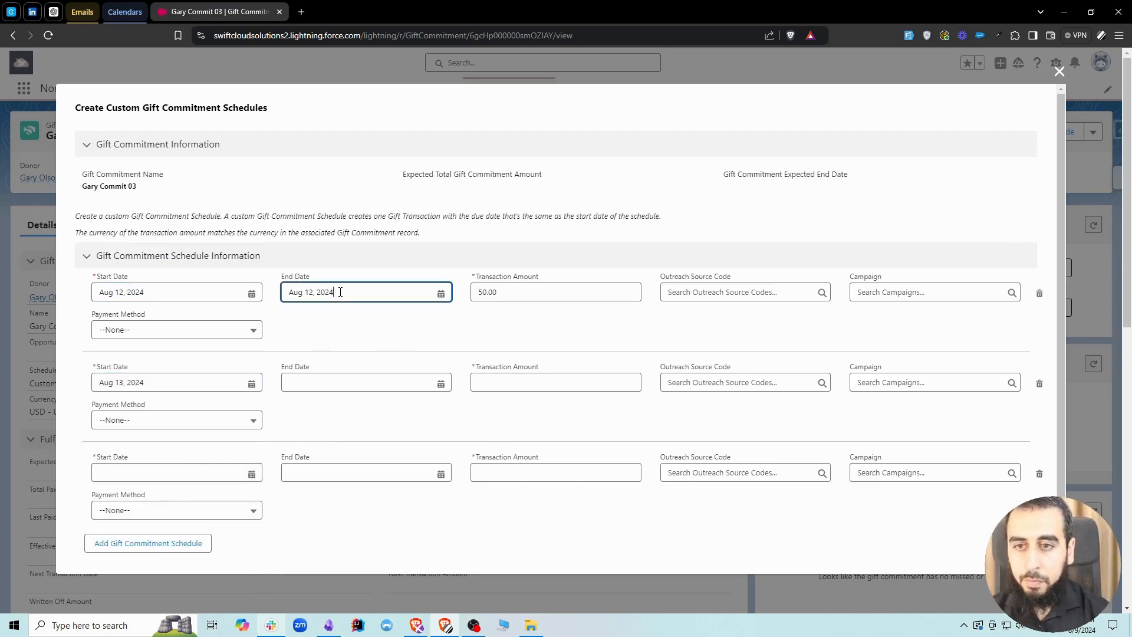
click(523, 290)
click(528, 380)
text(20)
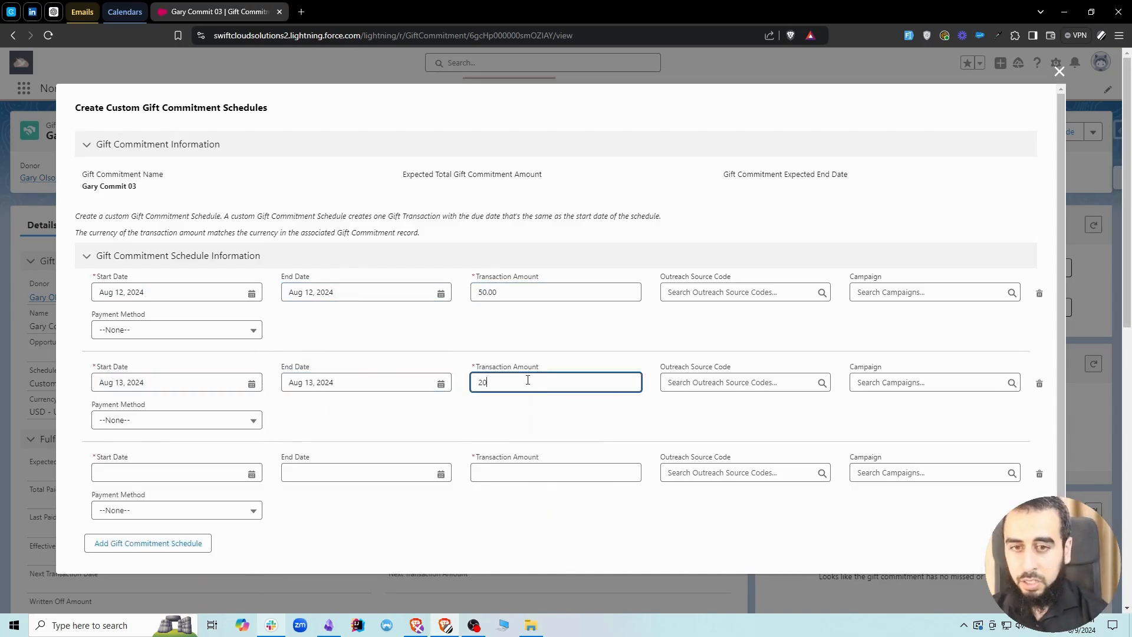
click(455, 433)
Set the third custom schedule's start and end dates to Aug 28, 2024 and its transaction amount to 30, and save all the schedules
click(162, 475)
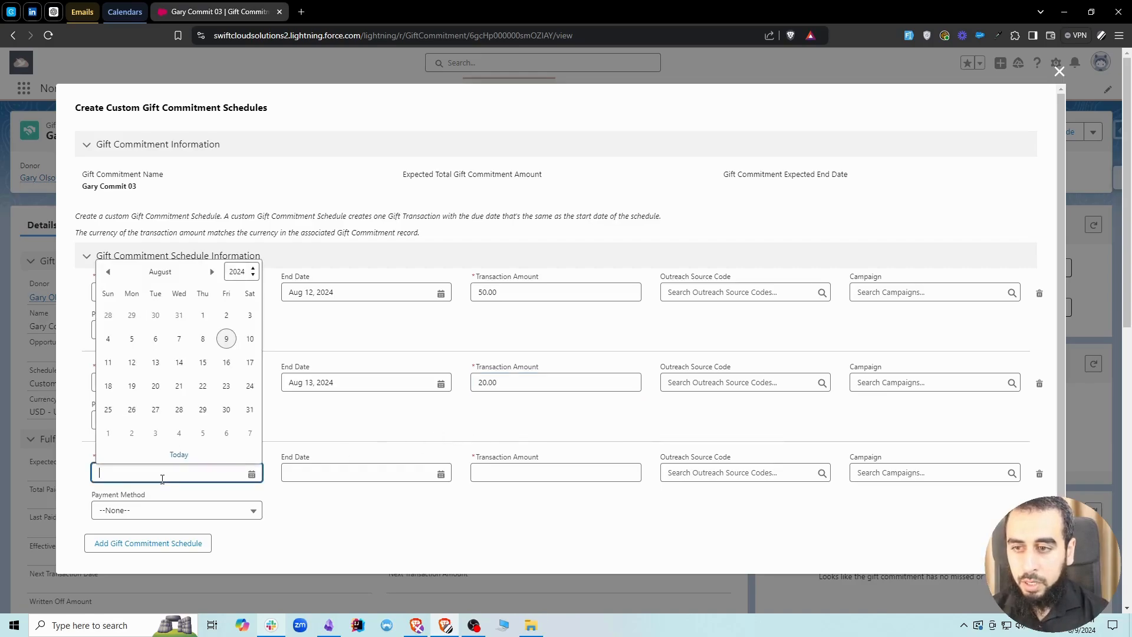
click(179, 409)
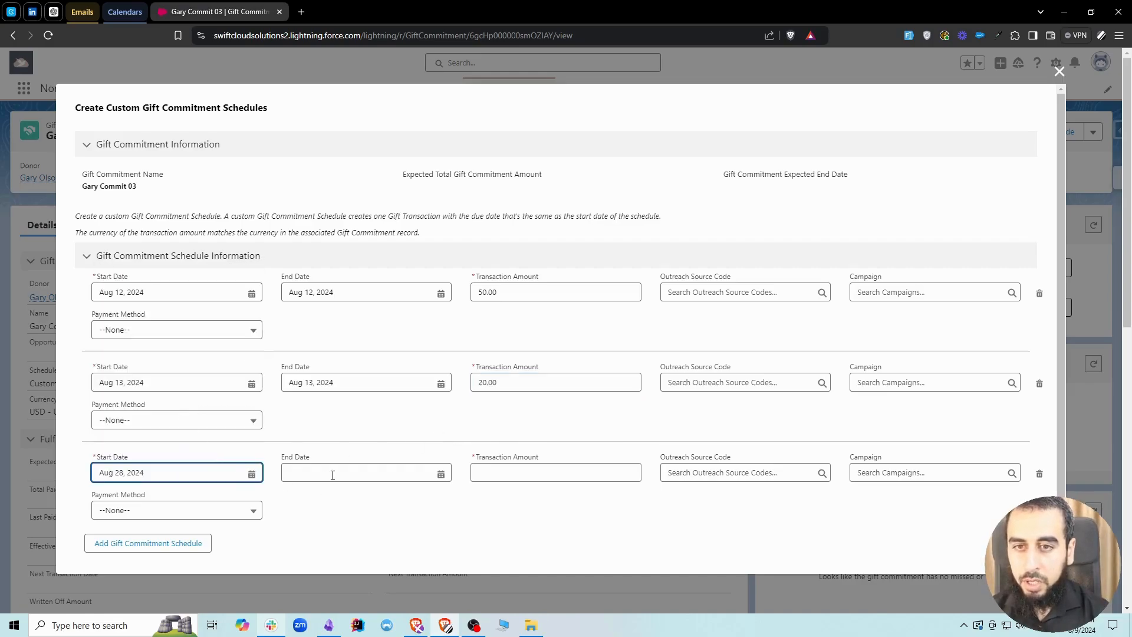
triple_click(119, 476)
key(ctrl+c)
click(354, 475)
key(ctrl+v)
click(526, 478)
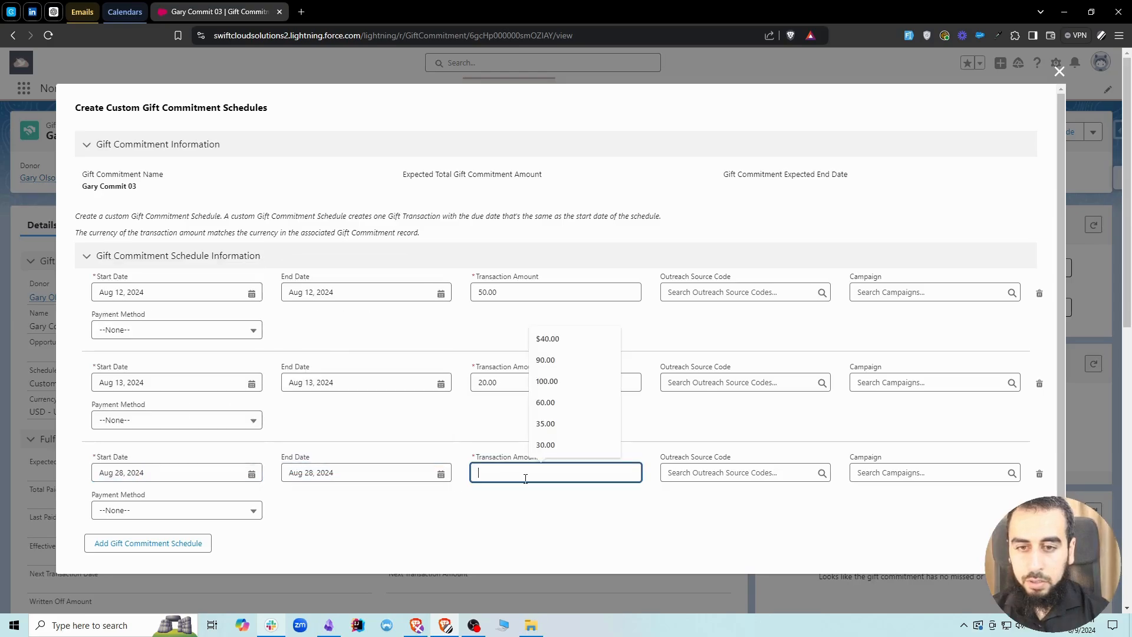
text(30)
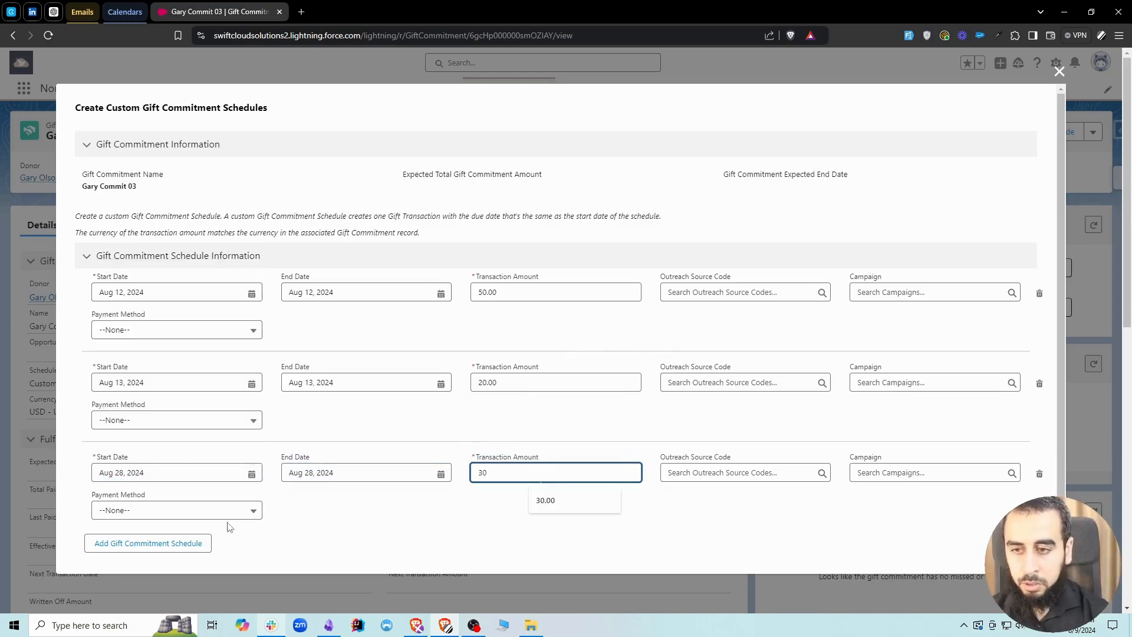
click(379, 510)
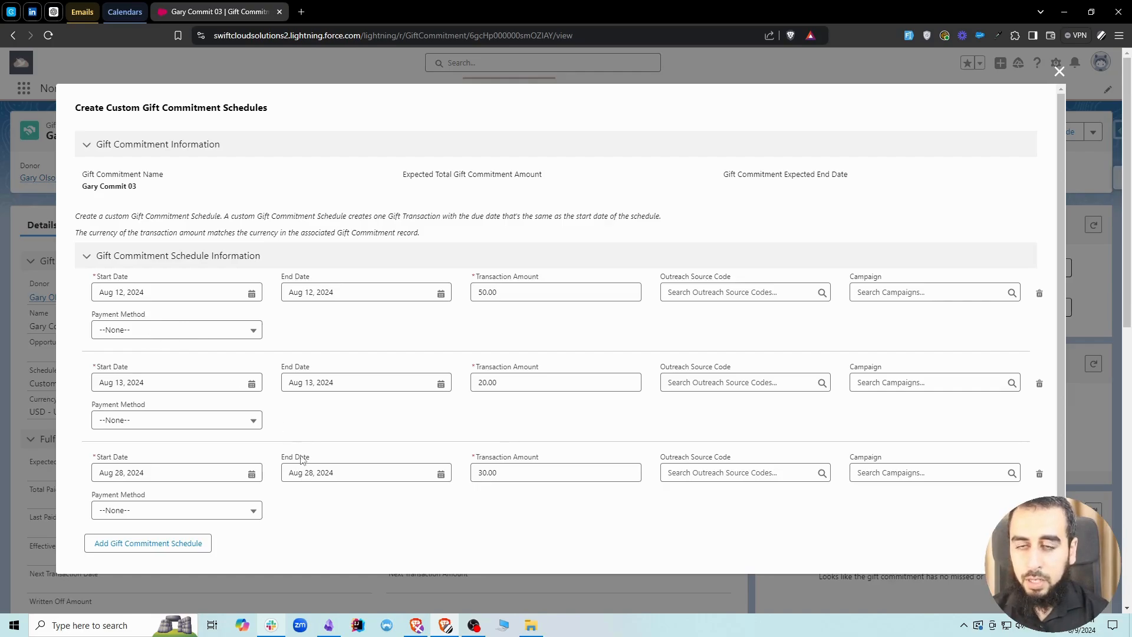
scroll(724, 454, down, 2)
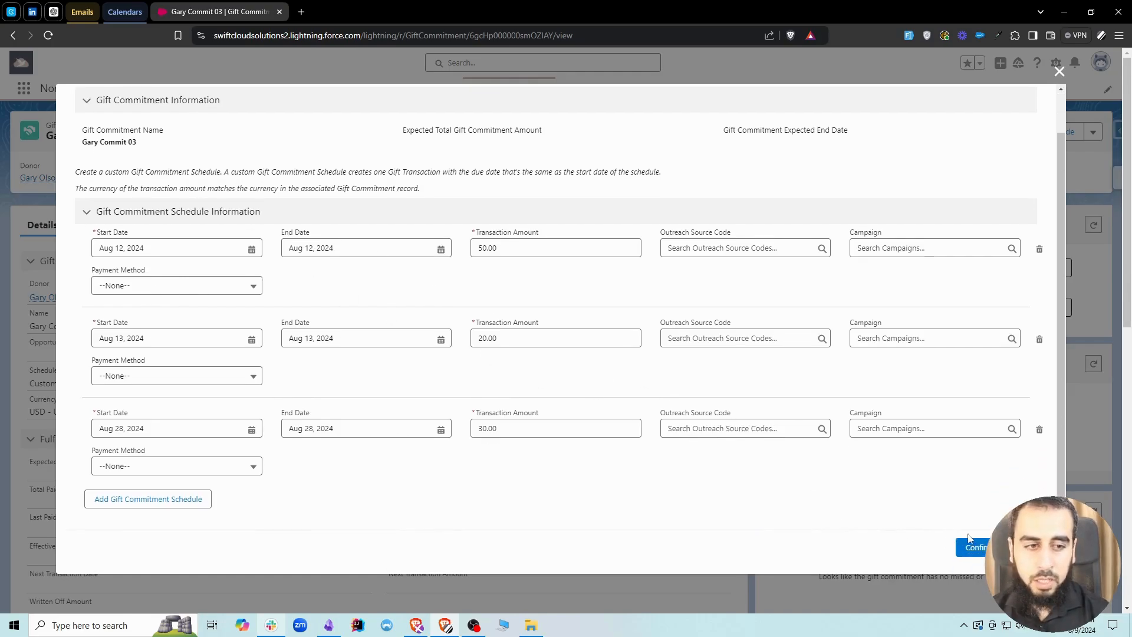
click(973, 545)
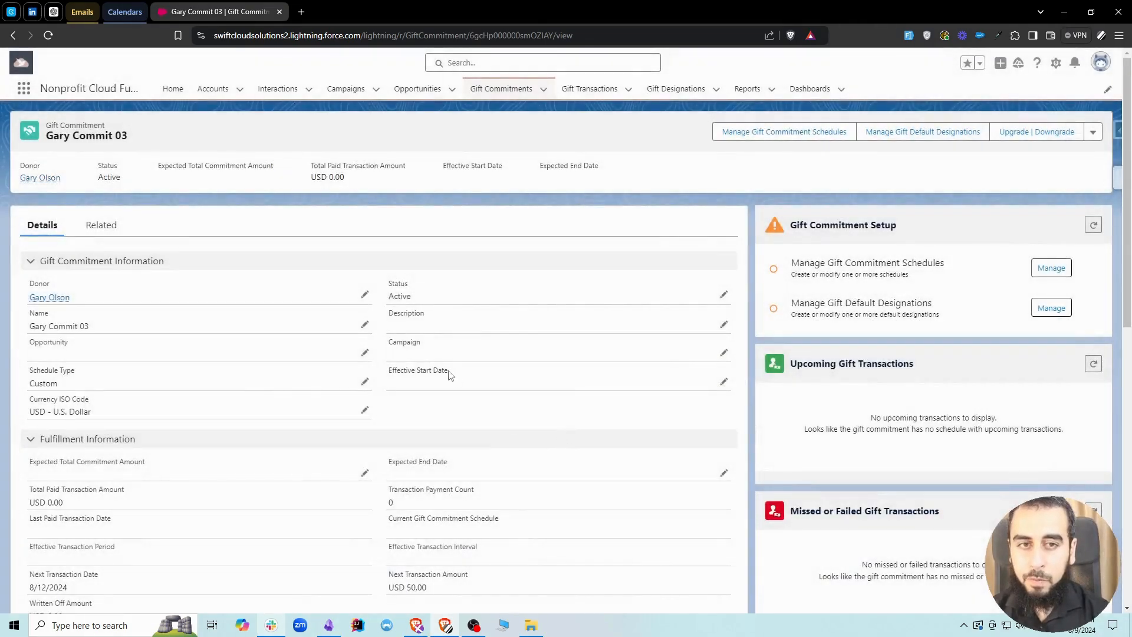
Refresh the gift commitment setup status and review the commitment's related schedules, gift transactions and default designations
click(1092, 226)
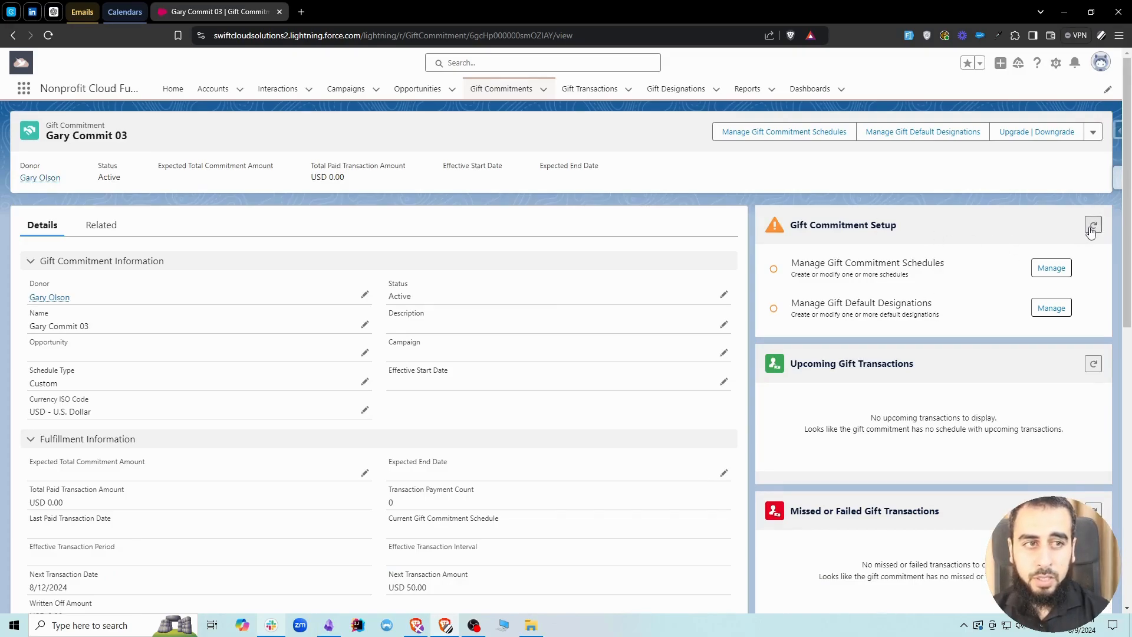
click(1093, 232)
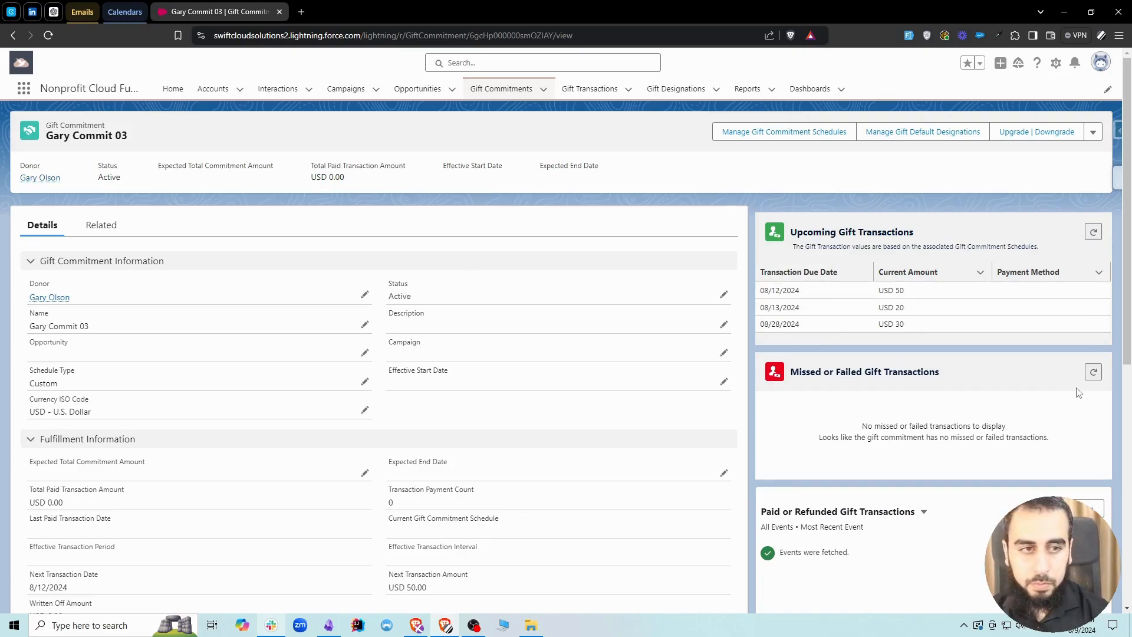
click(101, 227)
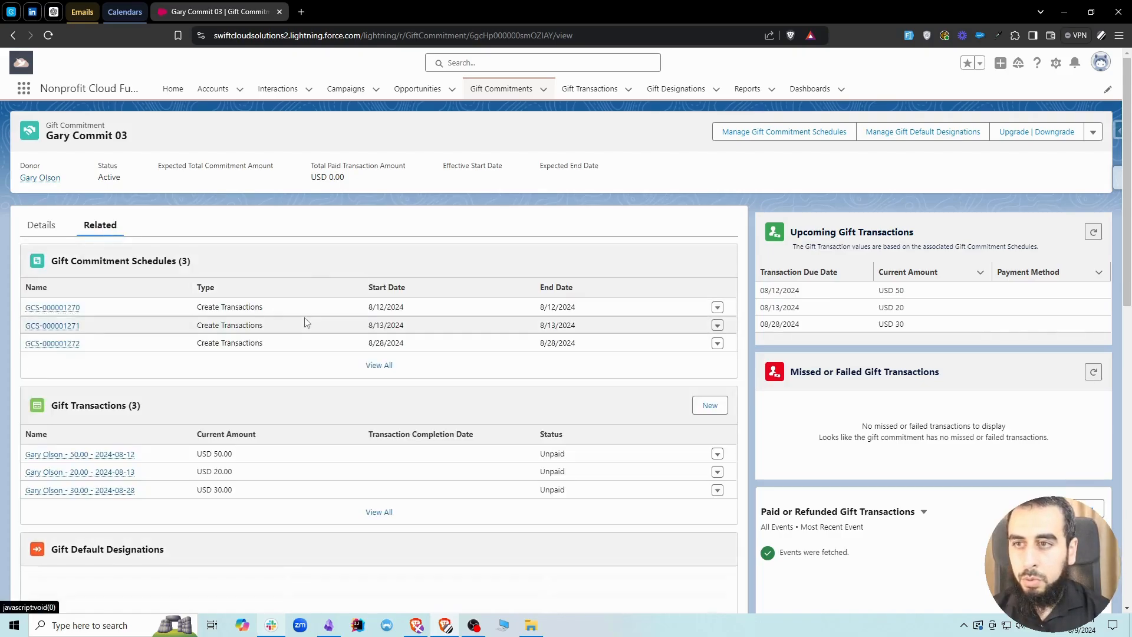
scroll(359, 359, down, 1)
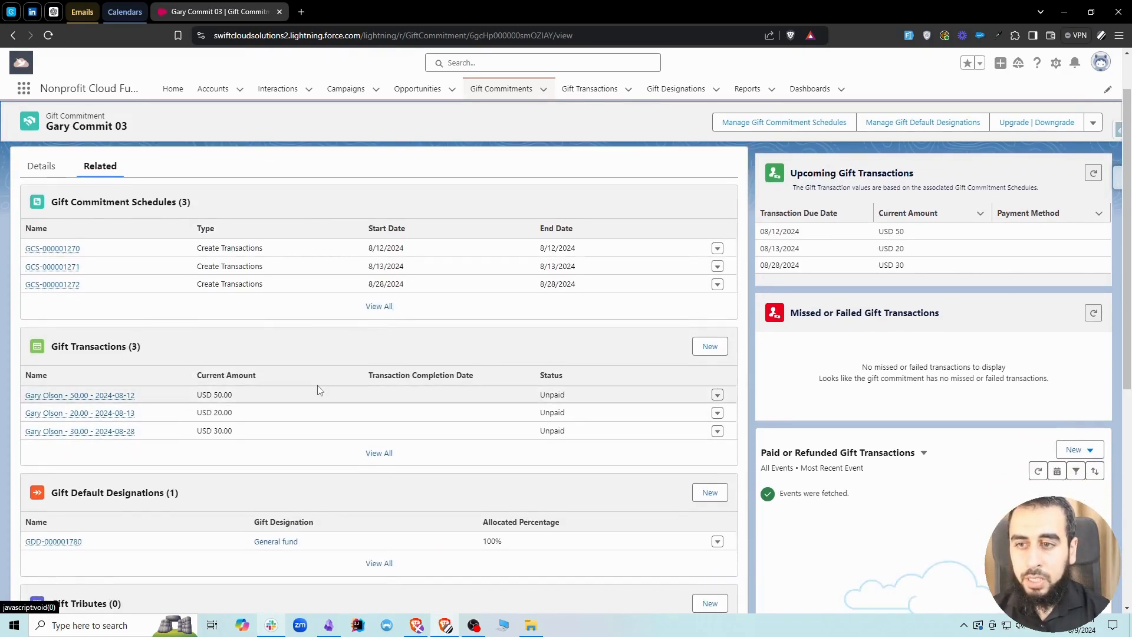
scroll(342, 377, down, 1)
scroll(442, 383, up, 1)
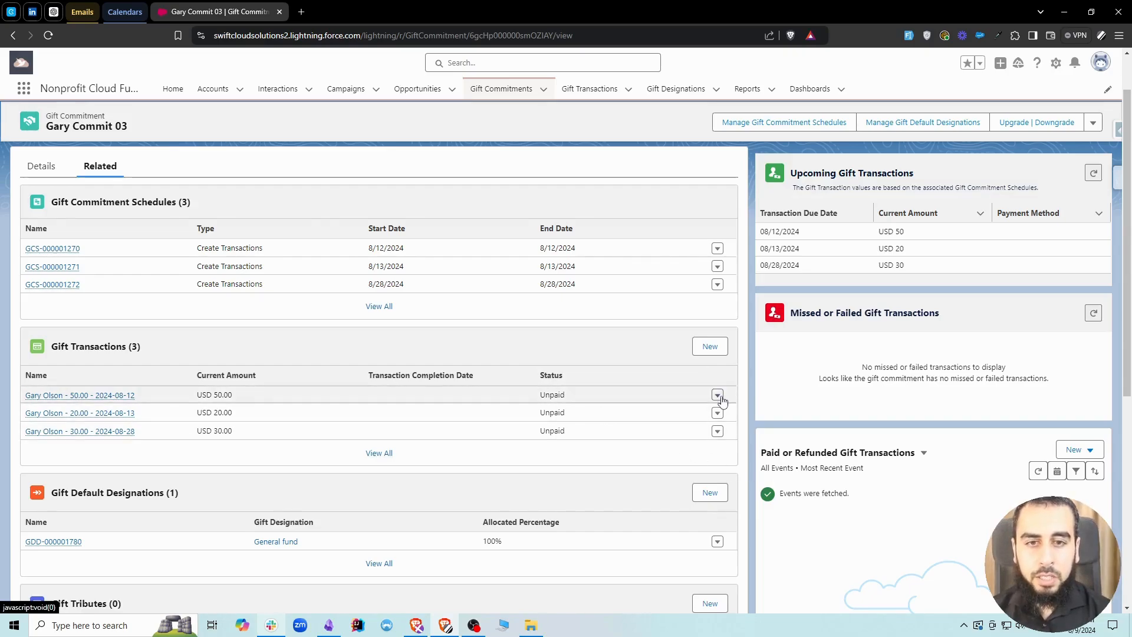
drag(857, 311, 862, 313)
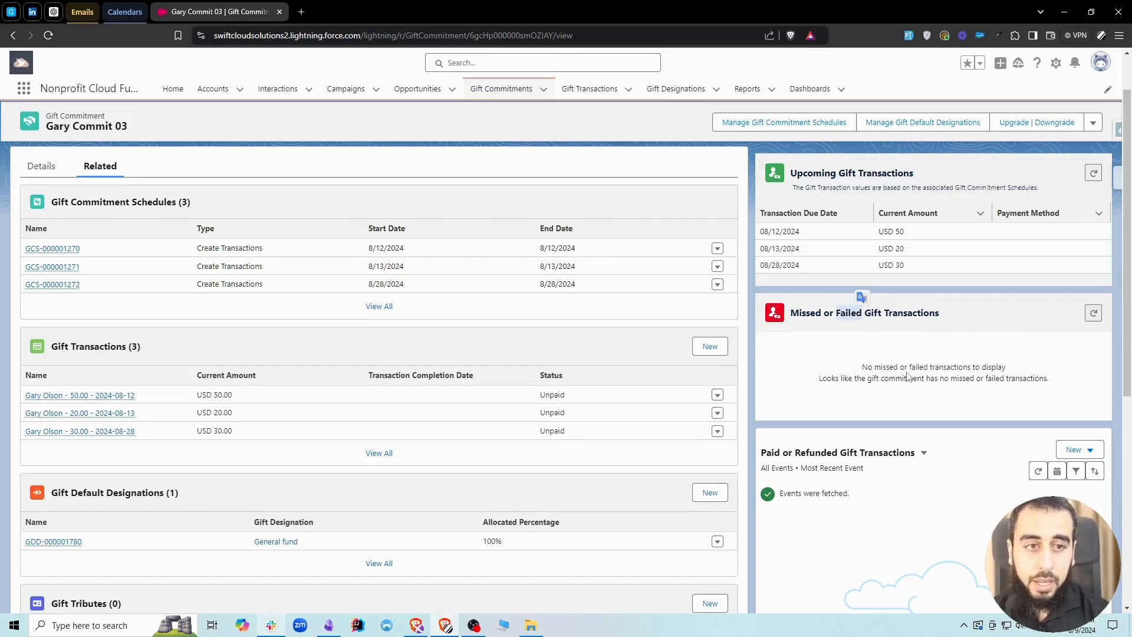
Change the status of the USD 50.00 gift transaction dated 2024-08-12 to Failed, save it, and refresh the missed or failed gift transactions
click(717, 394)
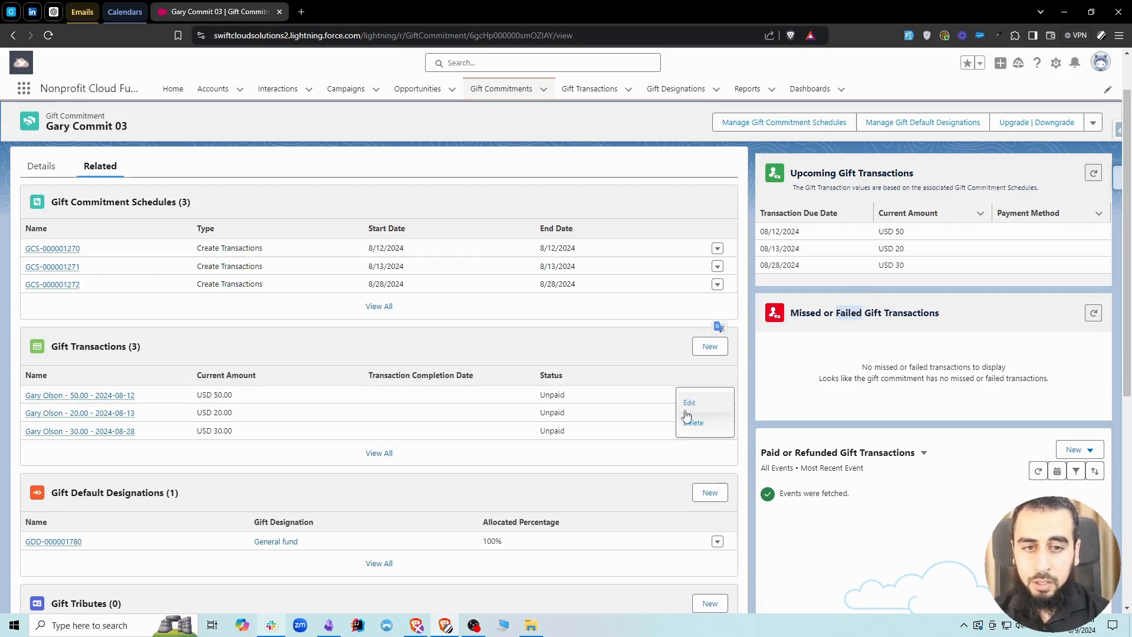
click(684, 412)
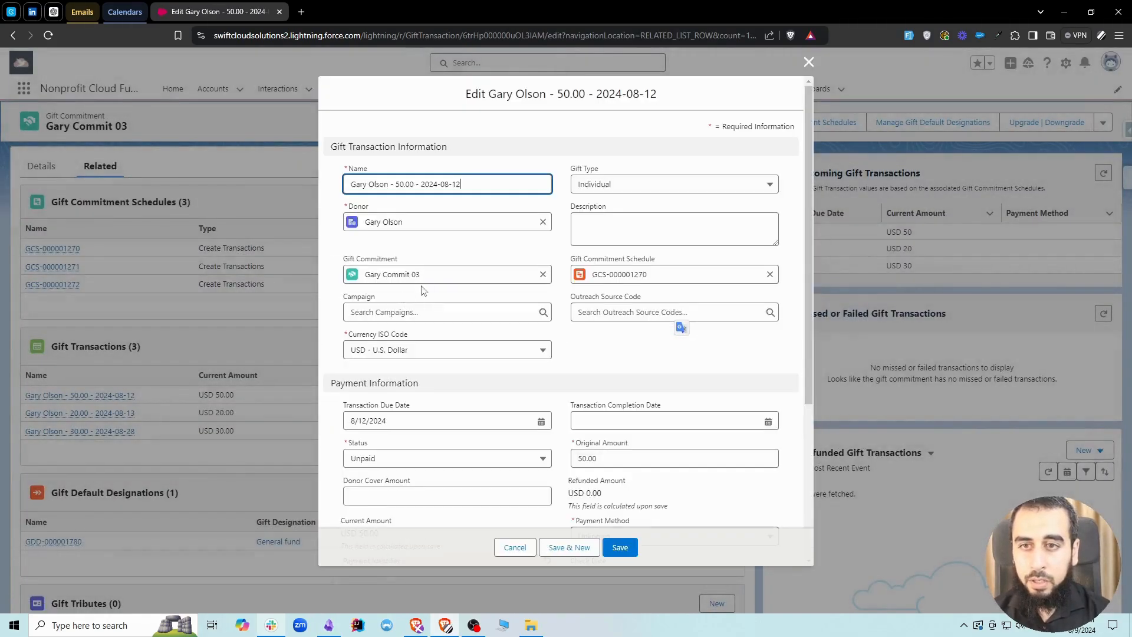
click(406, 457)
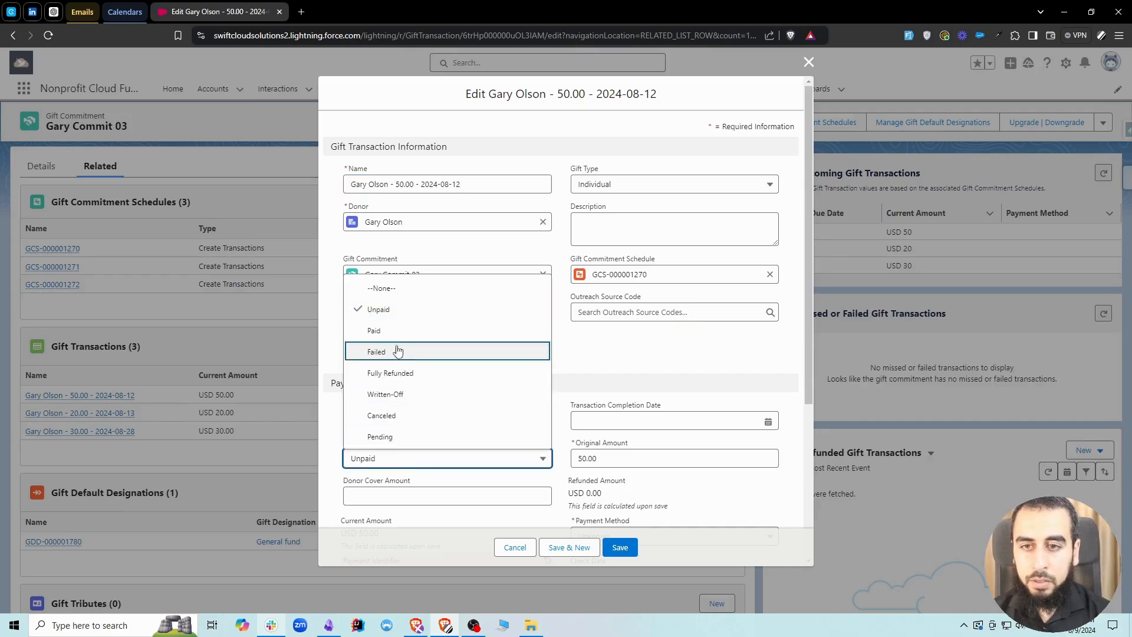
click(429, 405)
click(619, 547)
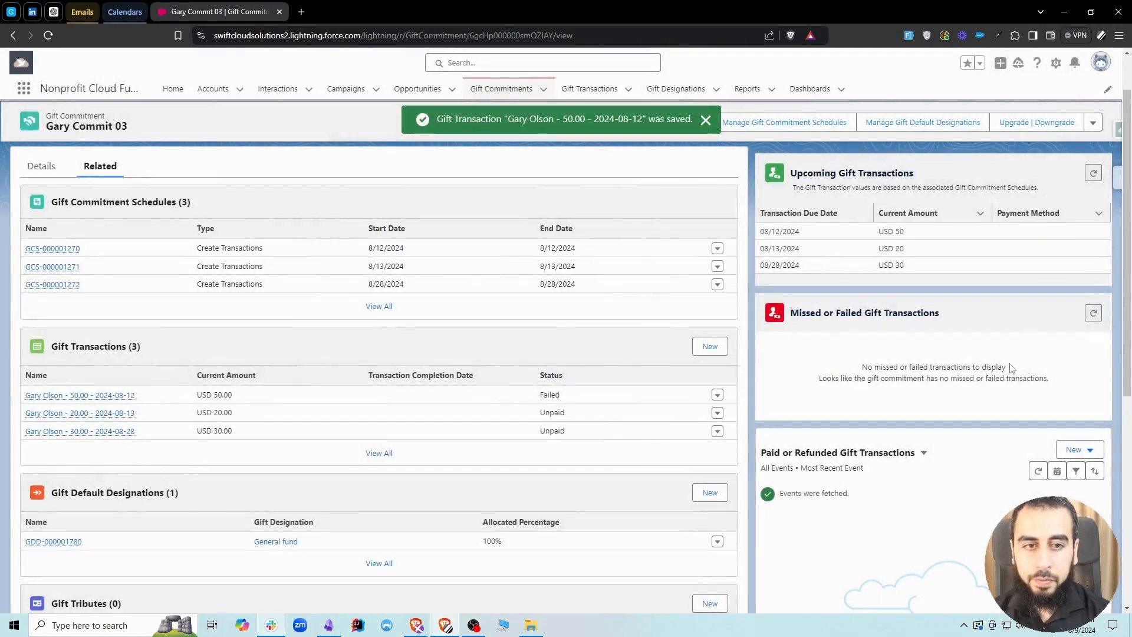
click(1095, 315)
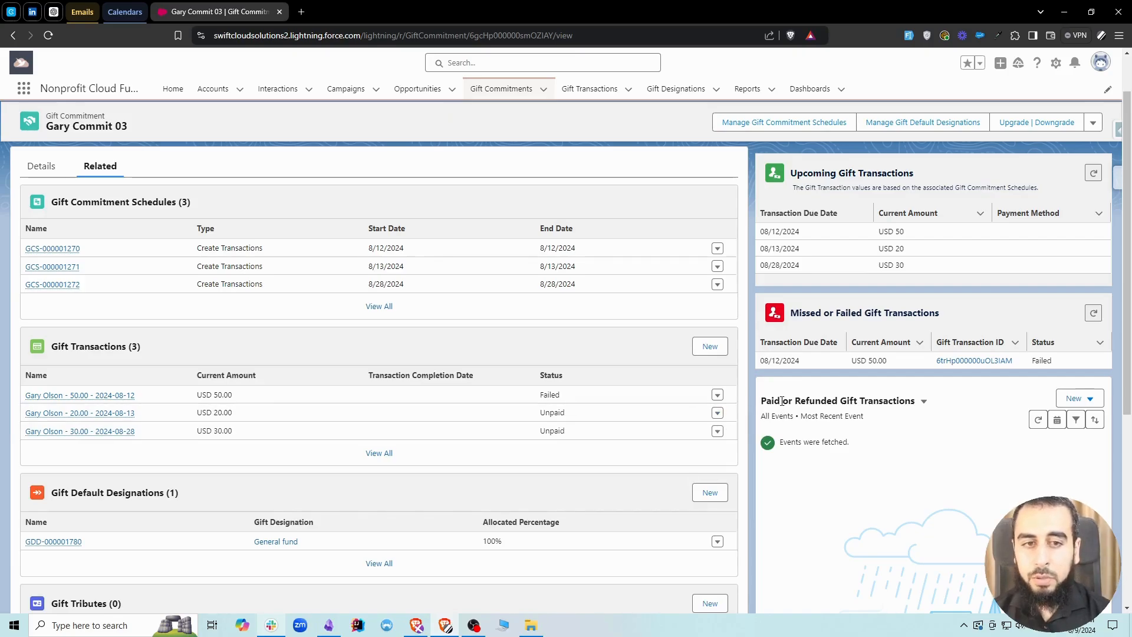
click(809, 402)
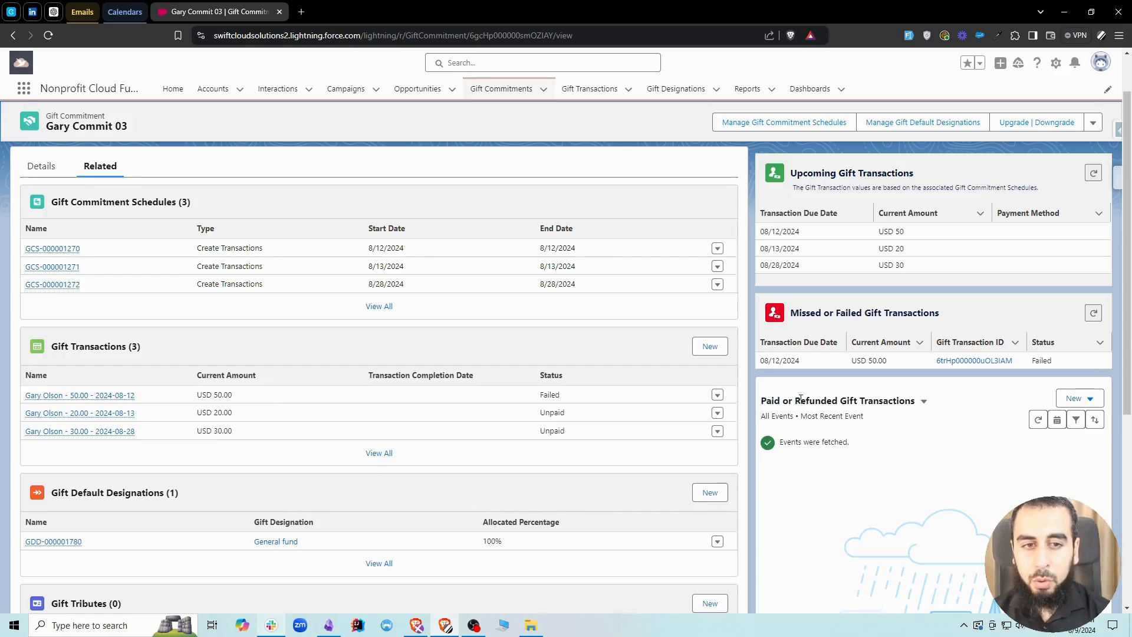
double_click(801, 400)
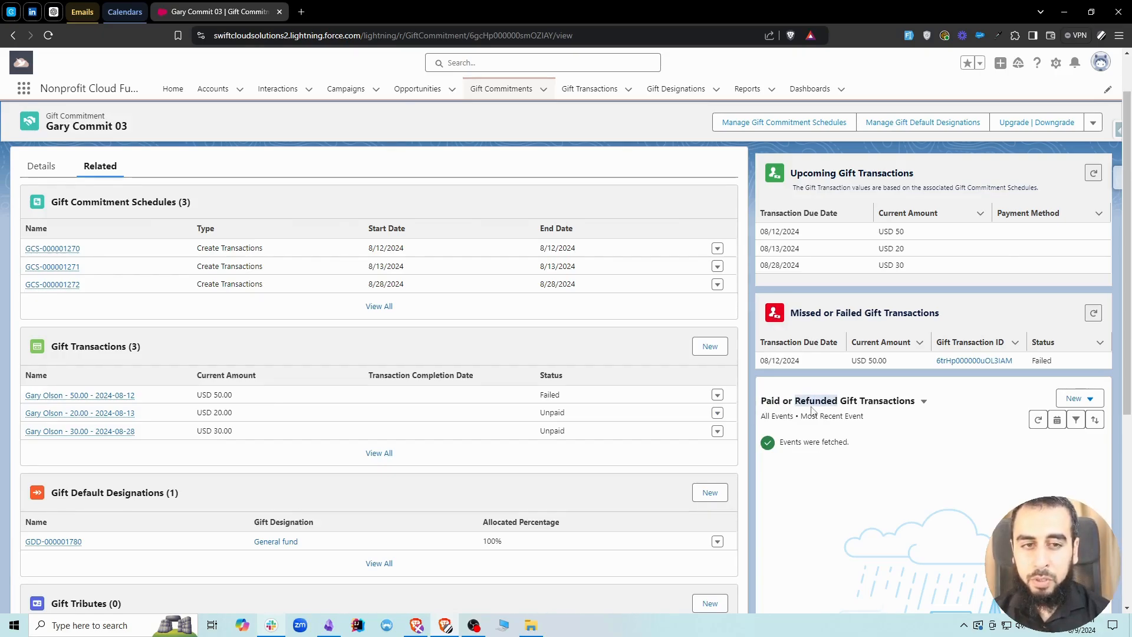
Set the status of the USD 20.00 gift transaction dated 2024-08-13 to Paid and try to save it
click(717, 394)
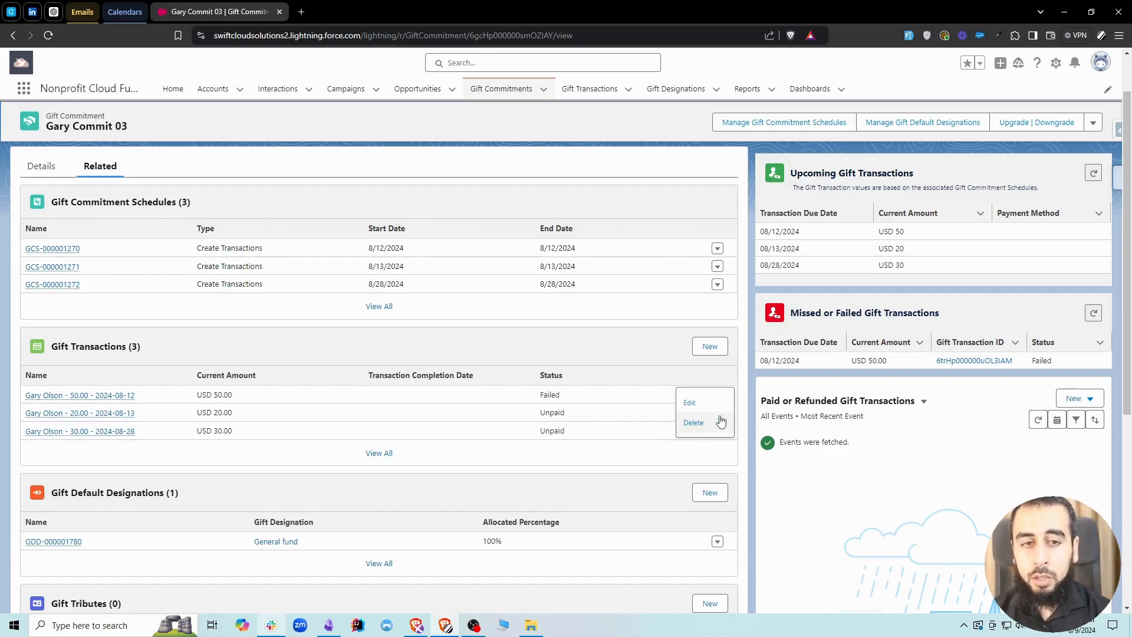
click(690, 404)
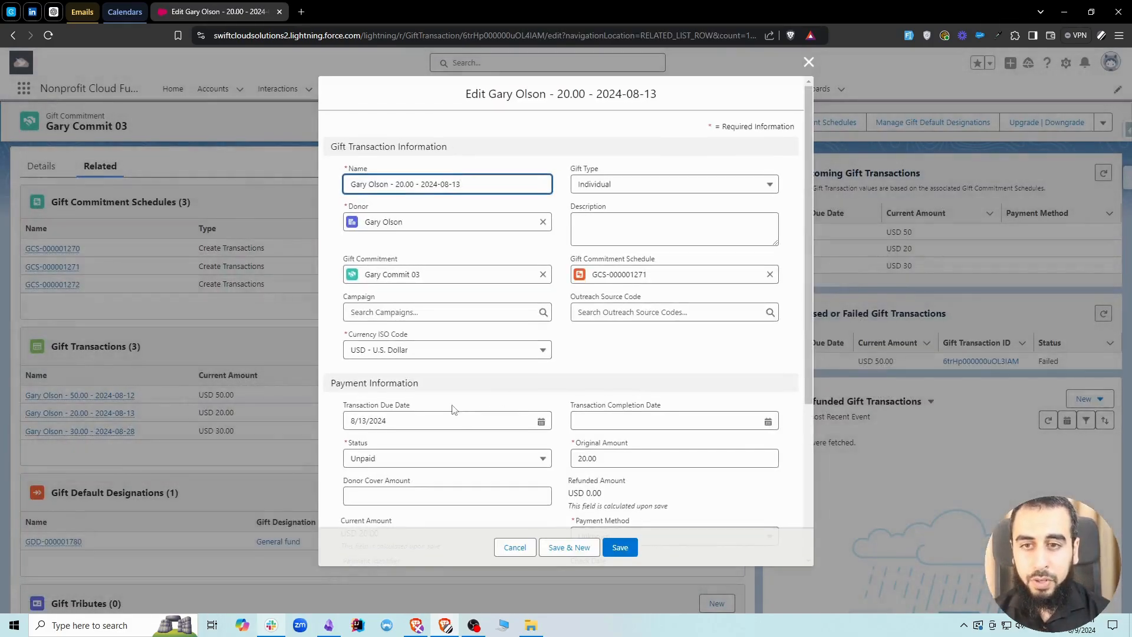
scroll(459, 441, down, 1)
click(405, 401)
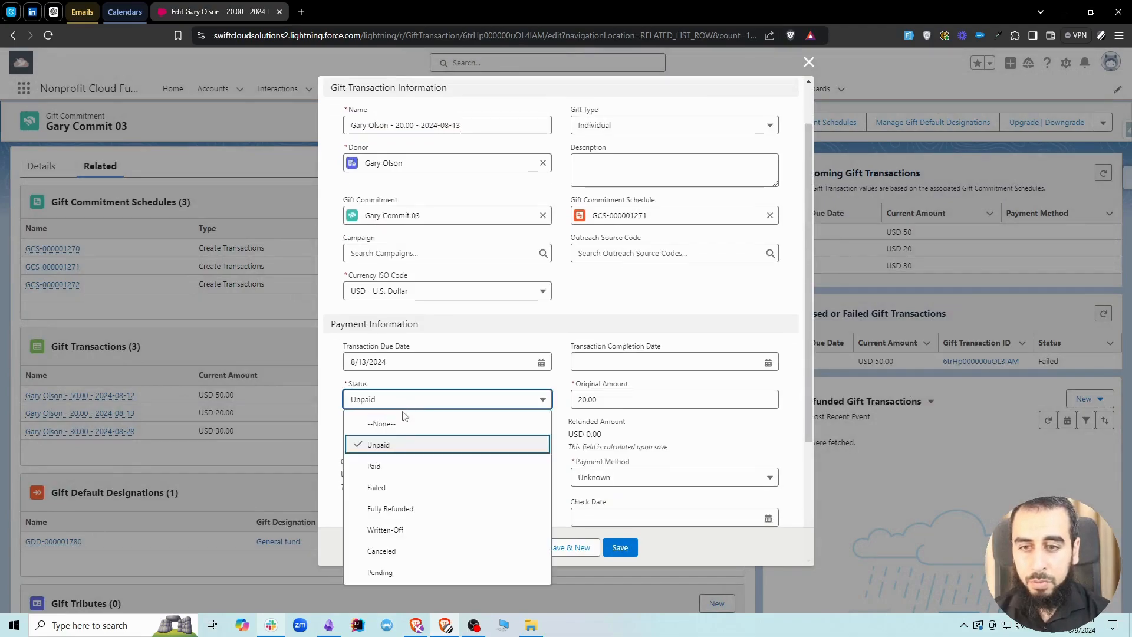
click(407, 466)
click(622, 547)
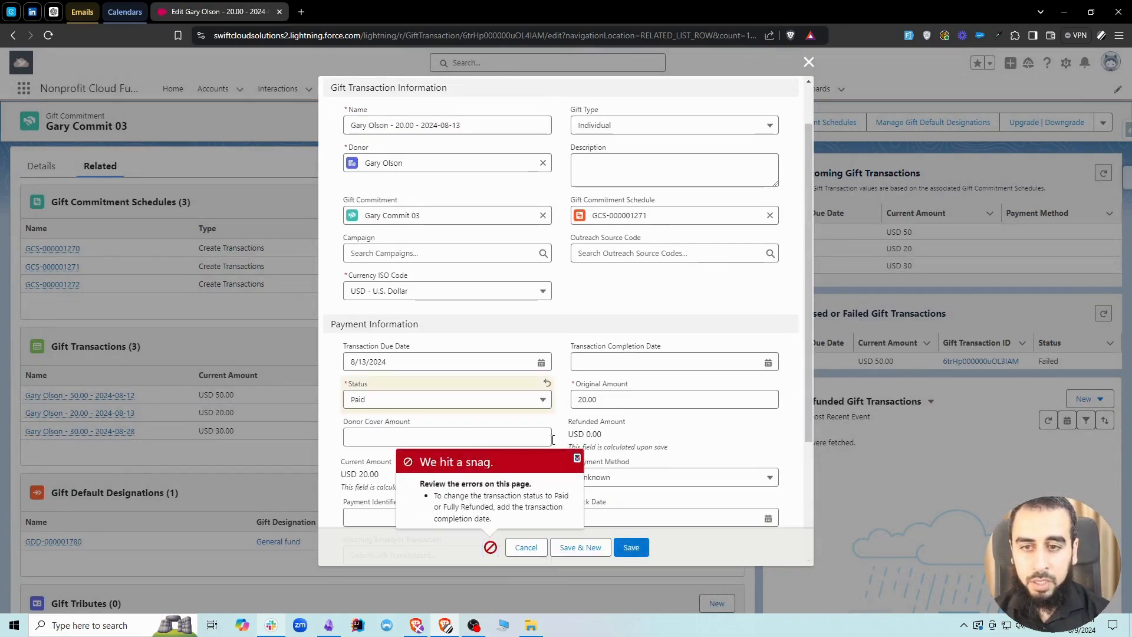
Set the USD 20.00 gift transaction's completion date to 8/13/2024 and save the record
click(651, 361)
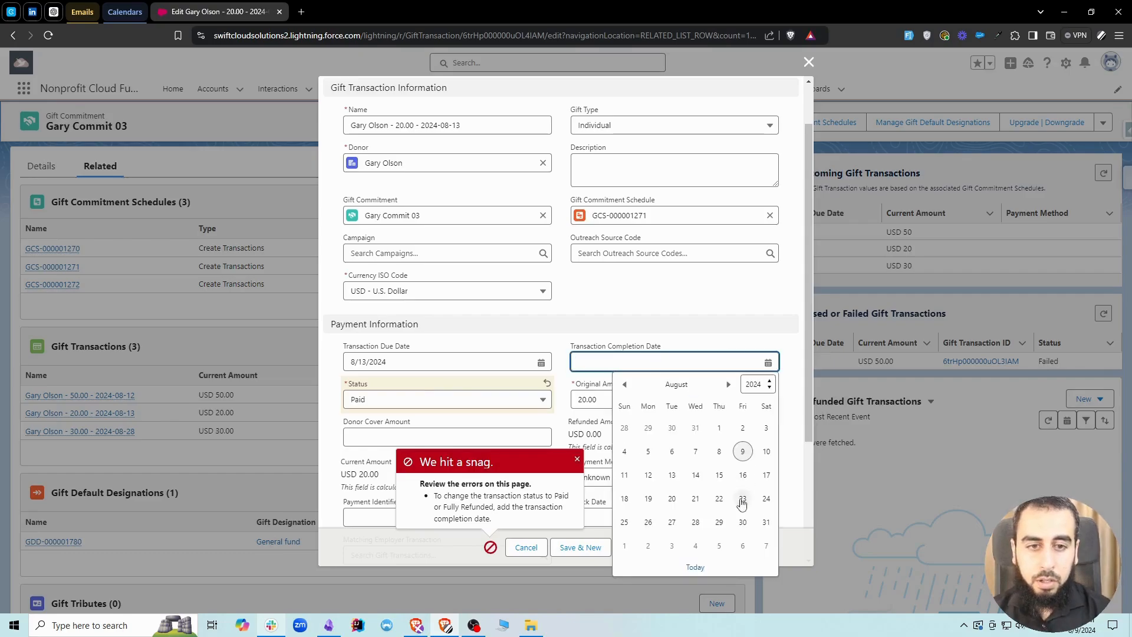
click(766, 452)
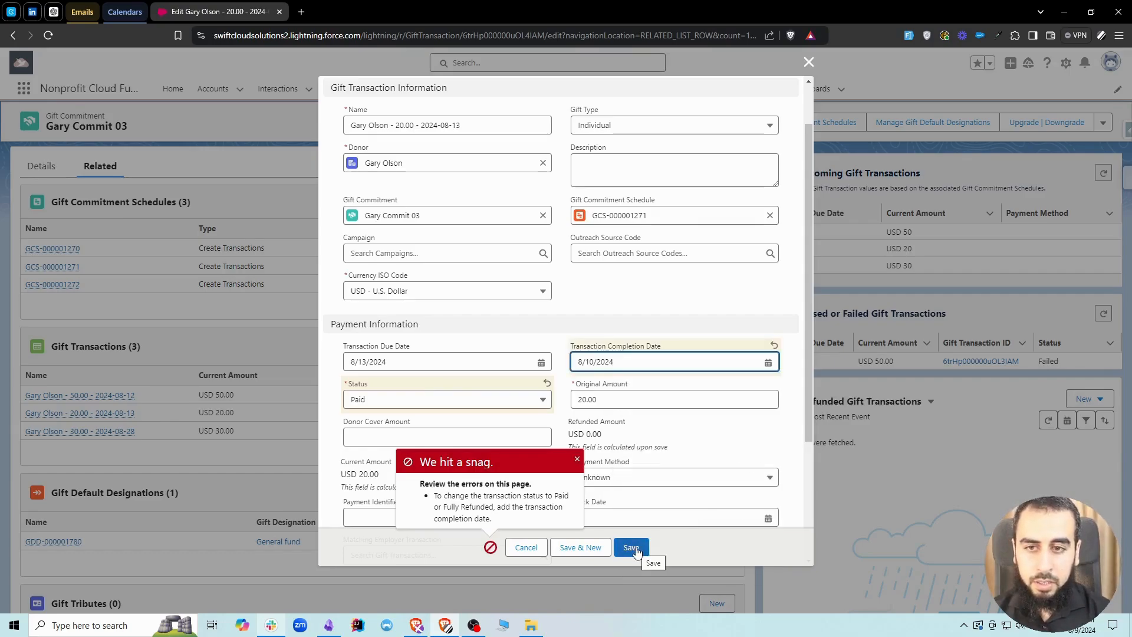
click(655, 361)
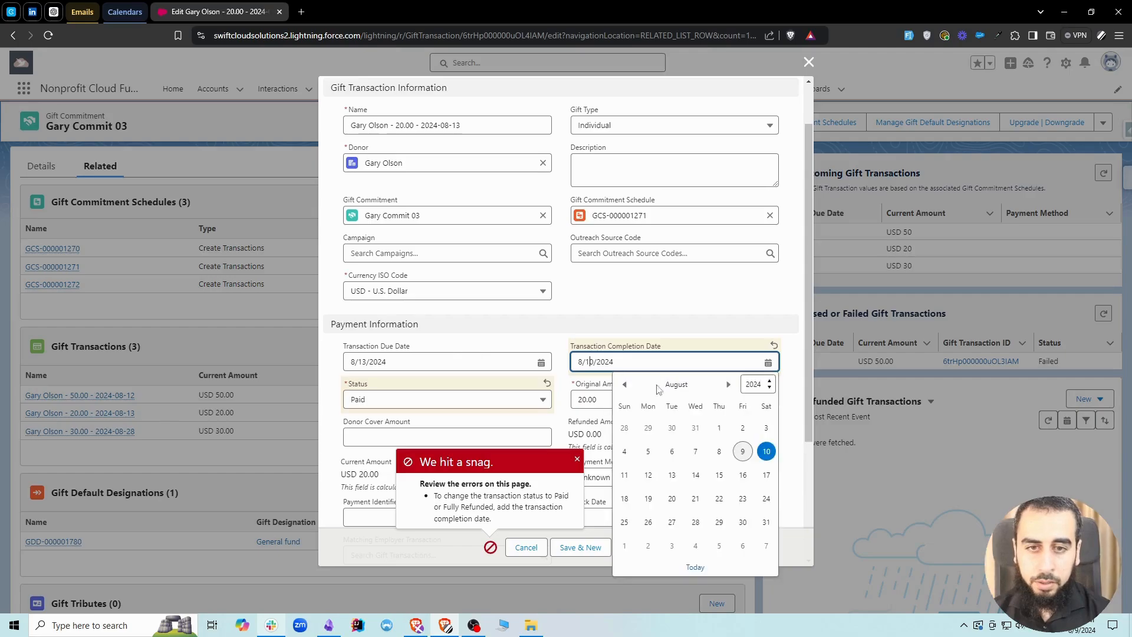
click(672, 478)
click(622, 547)
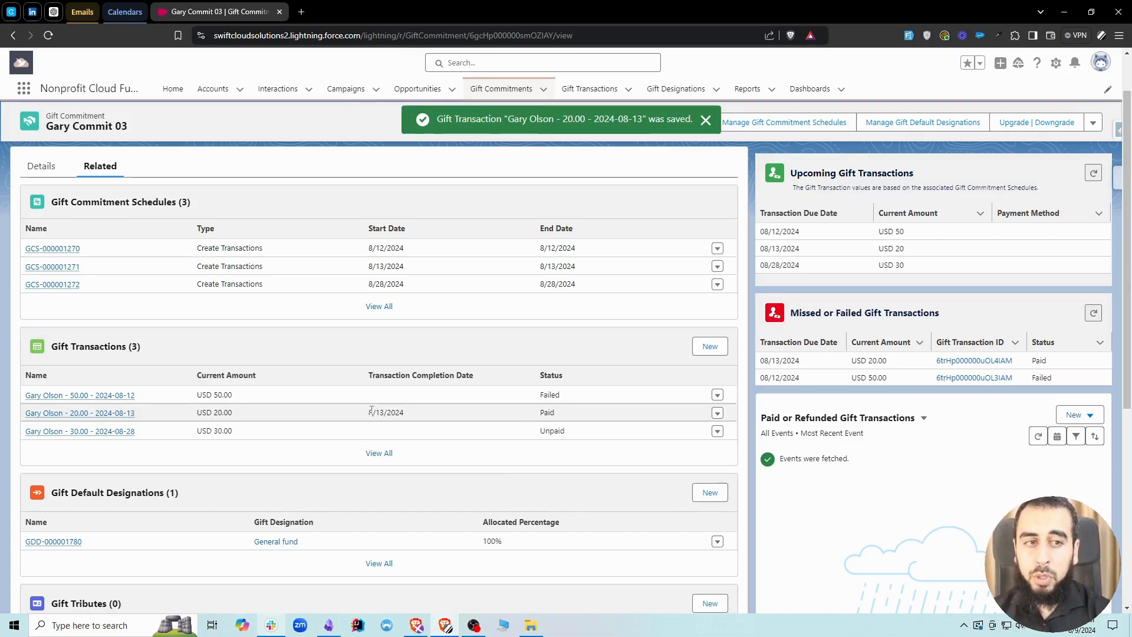
Open the paid USD 20.00 gift transaction in a new browser tab and show its related records
middle_click(125, 414)
click(354, 6)
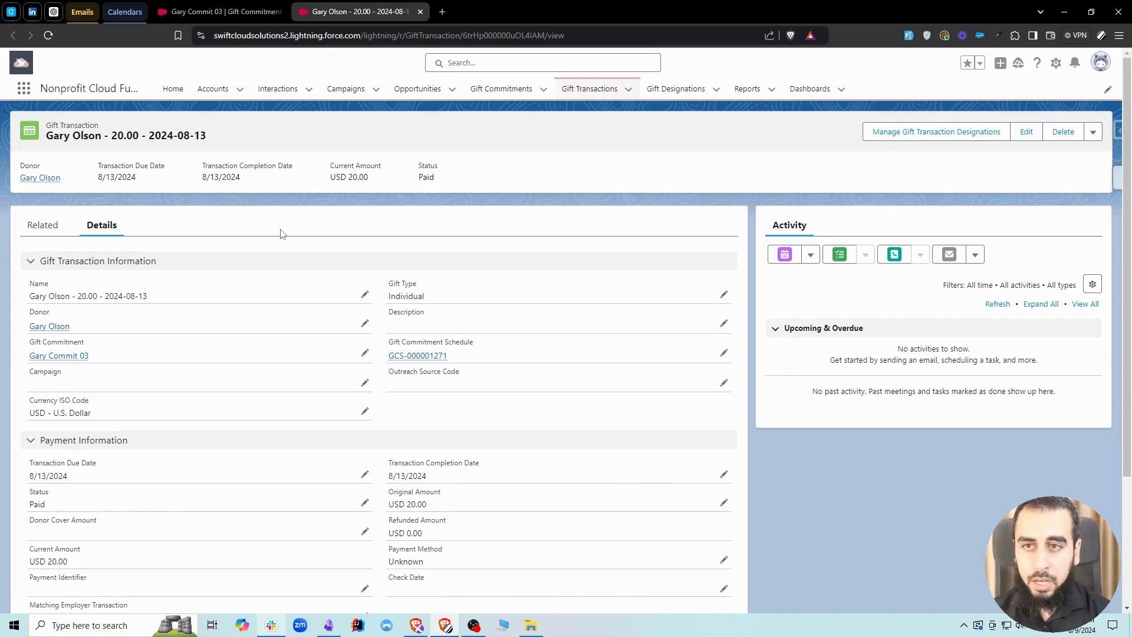
click(52, 225)
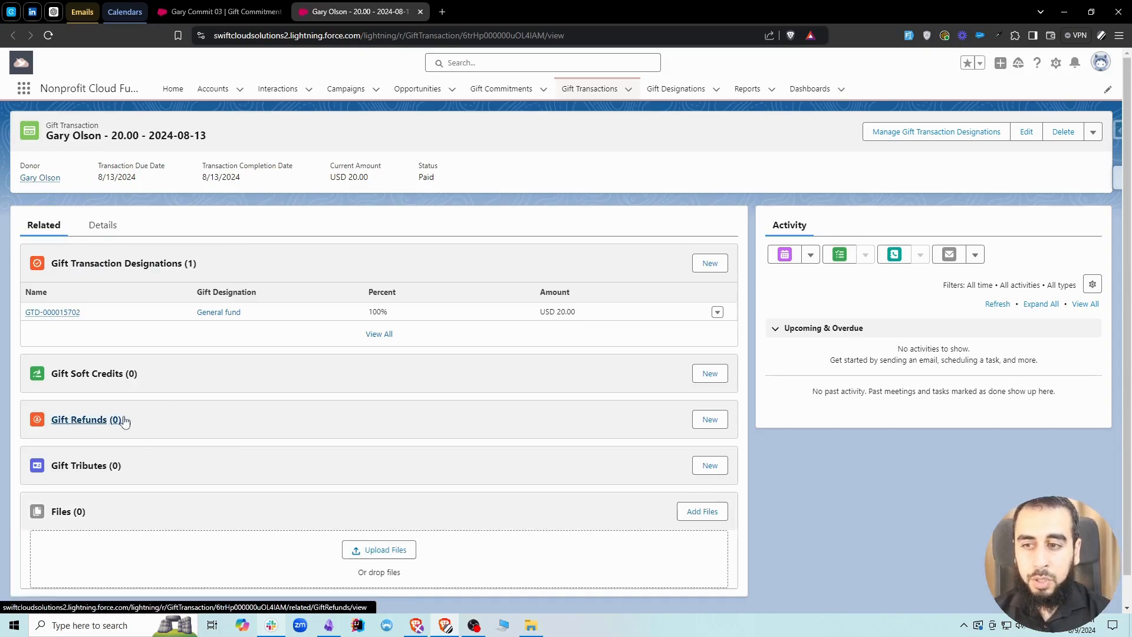
click(708, 419)
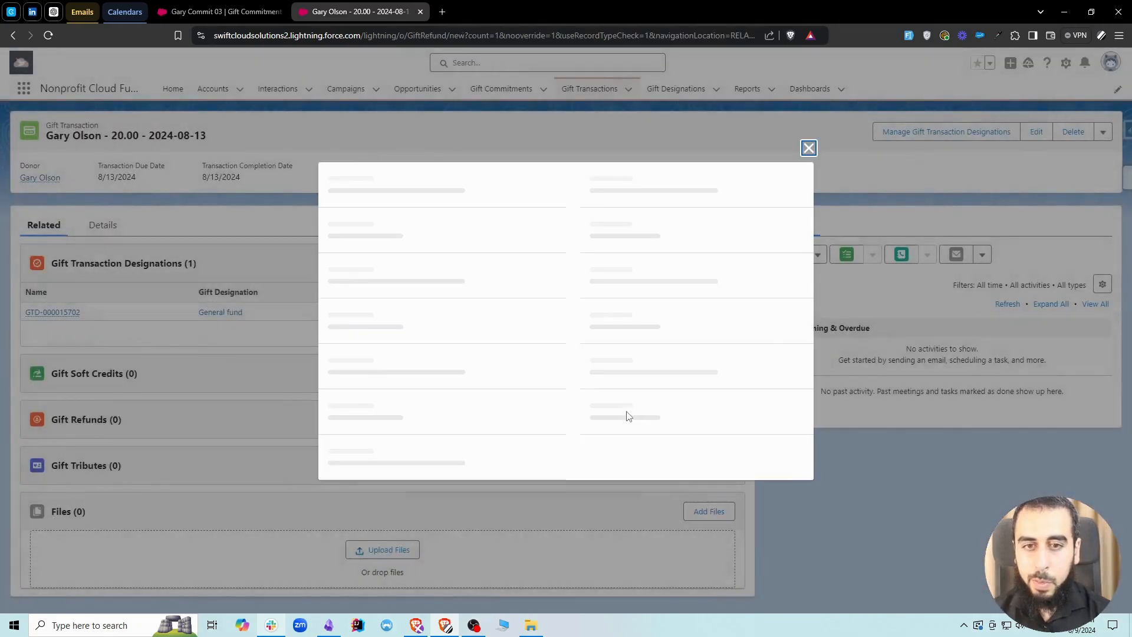
click(624, 306)
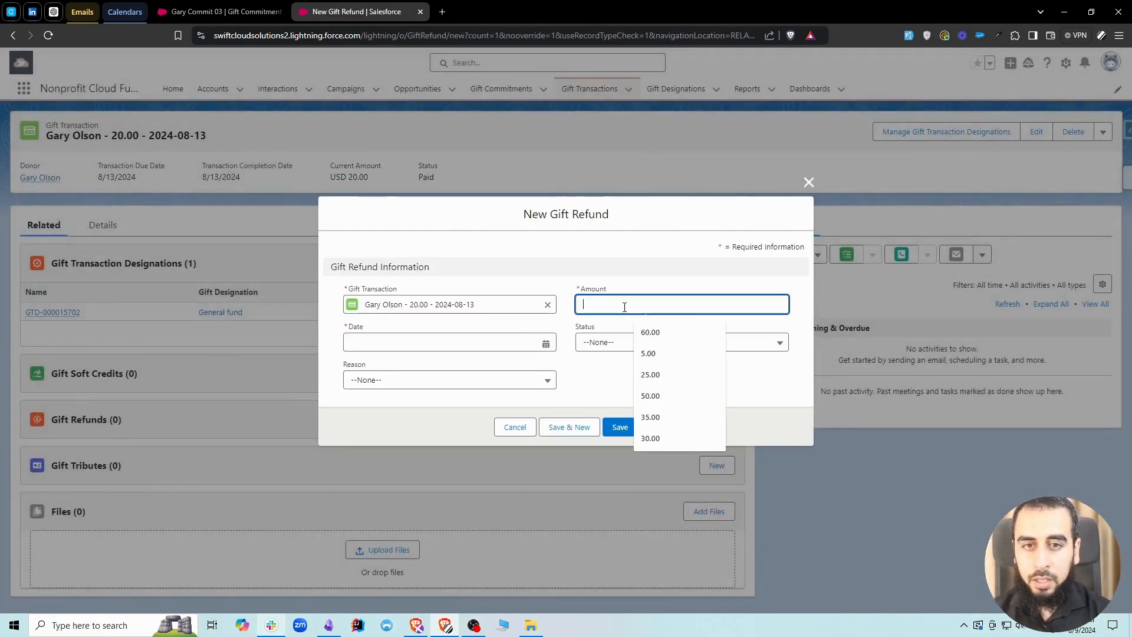
text(20)
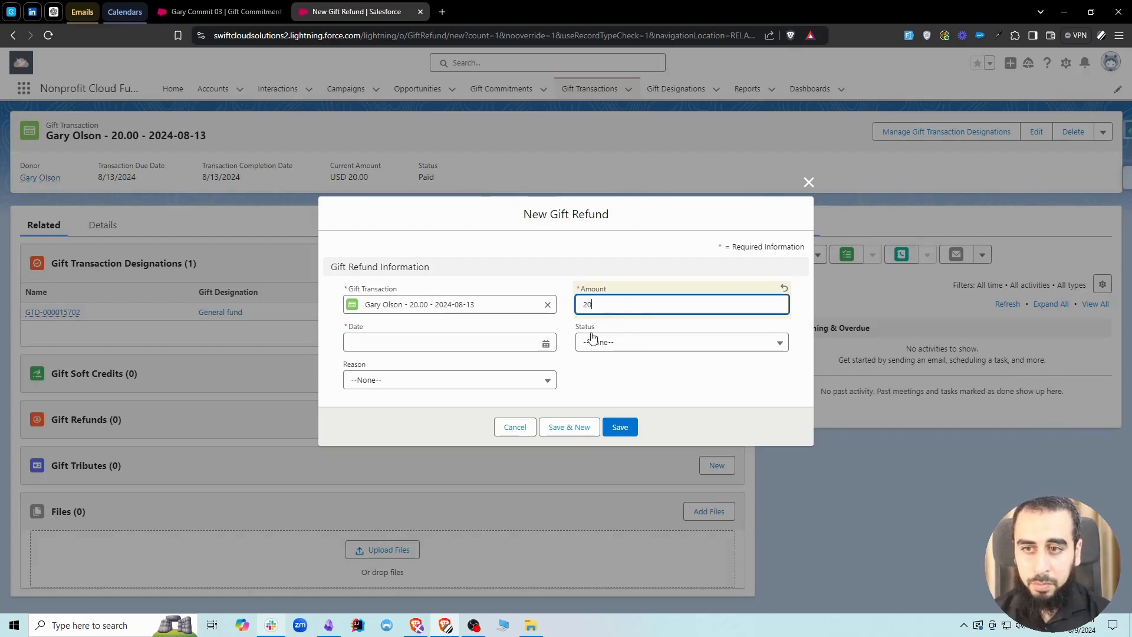
click(514, 428)
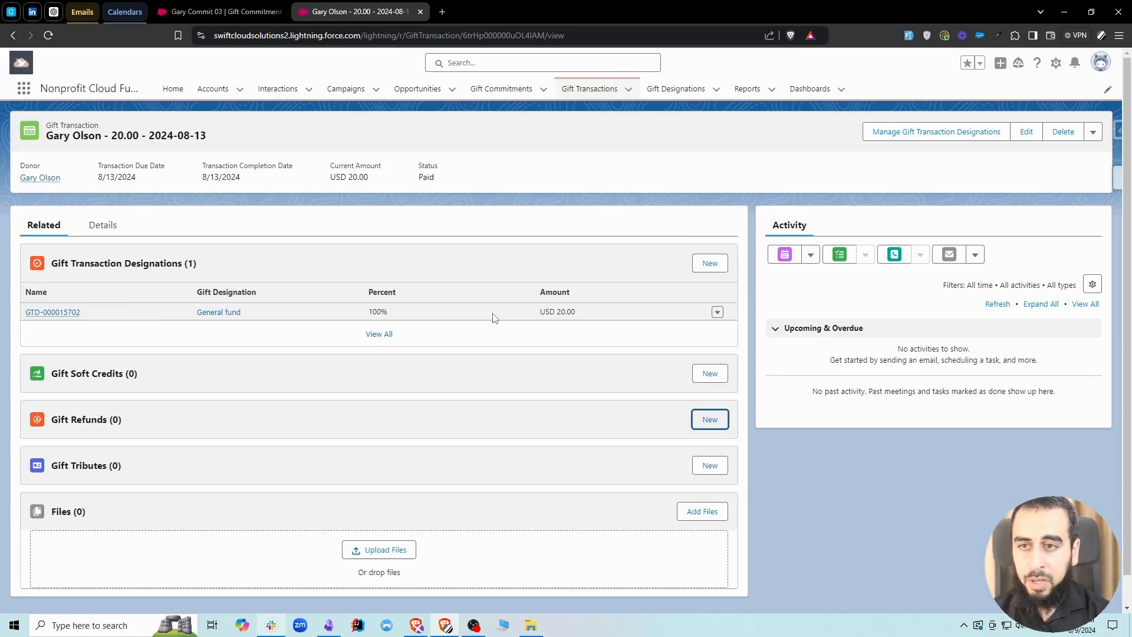
Delete the General fund designation from the USD 20.00 gift transaction
double_click(564, 312)
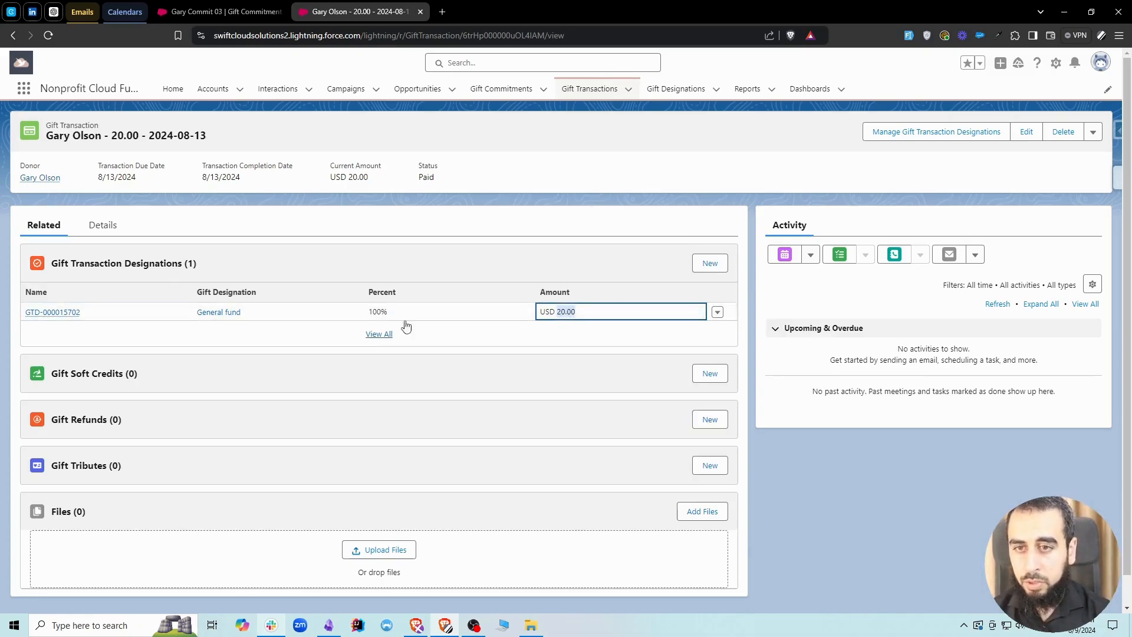
click(717, 313)
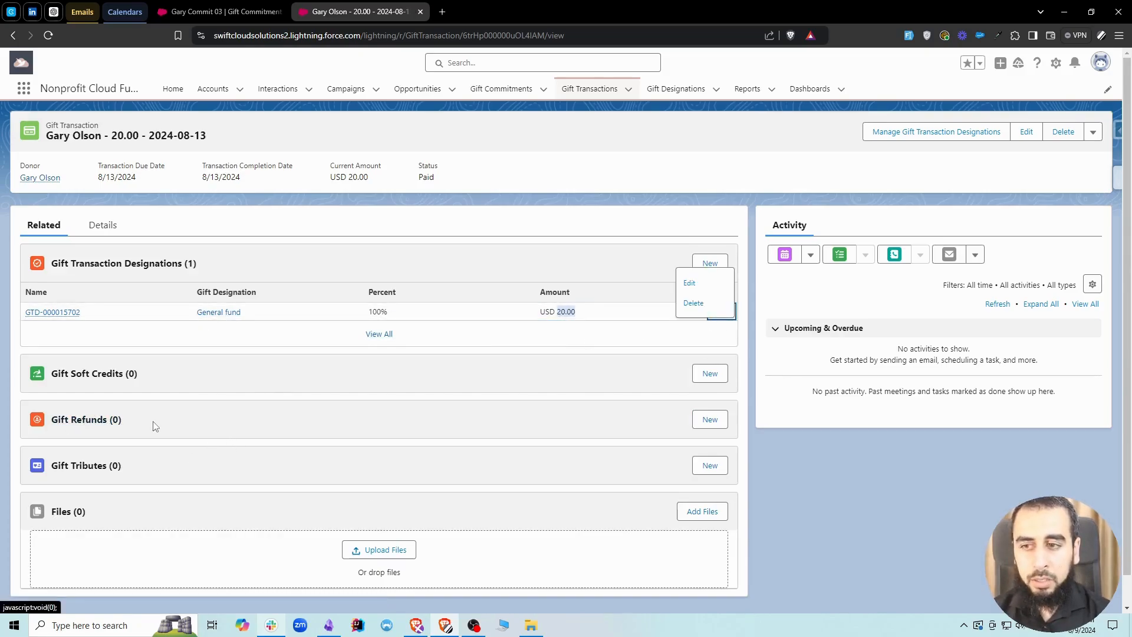
click(691, 303)
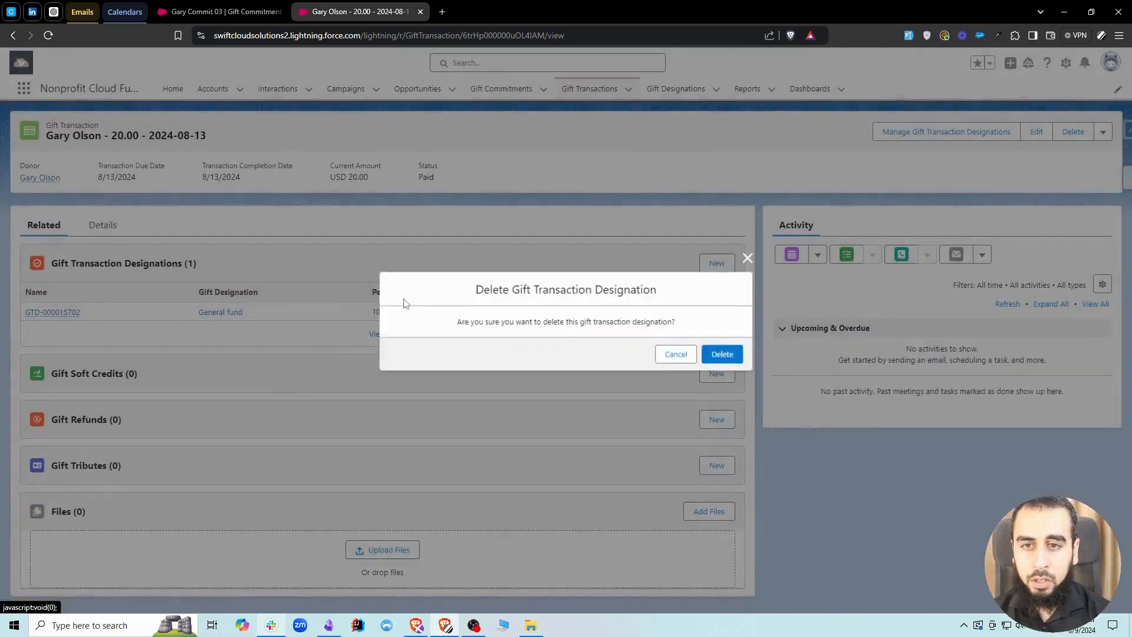
click(723, 354)
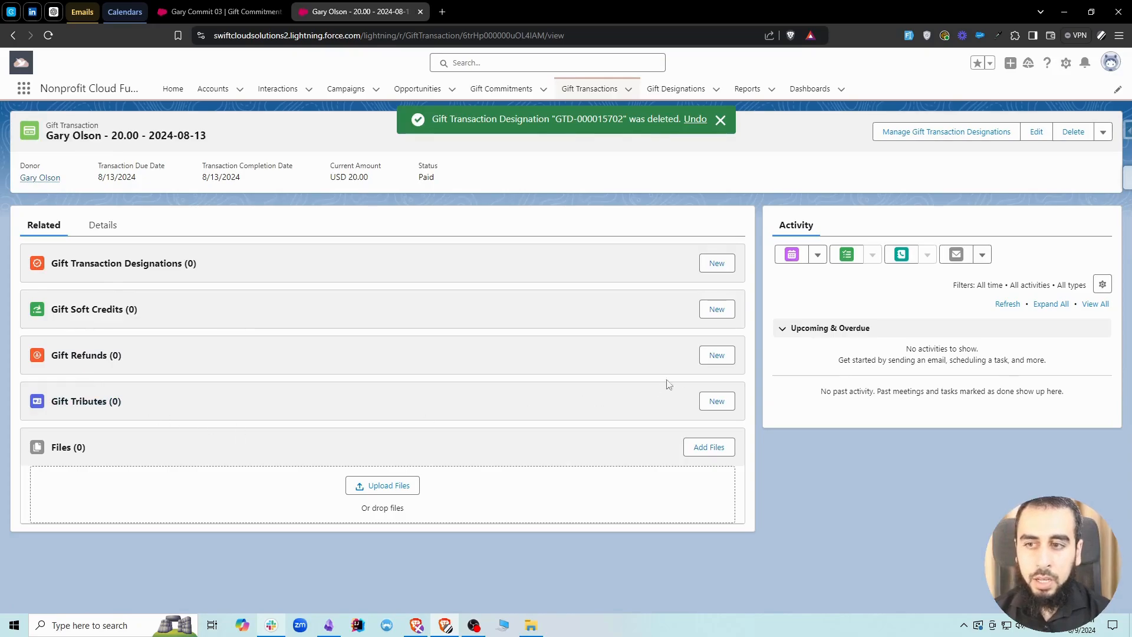
Start a new gift refund on the USD 20.00 gift transaction with an amount of 20 and the date 8/14/2024
click(716, 355)
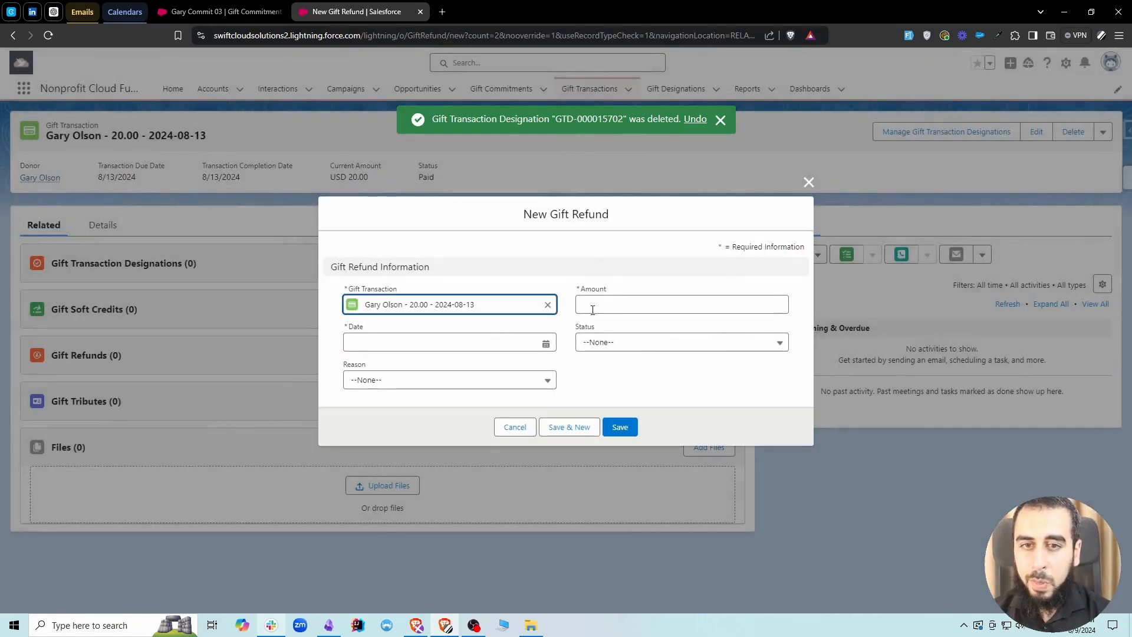
click(592, 310)
text(20)
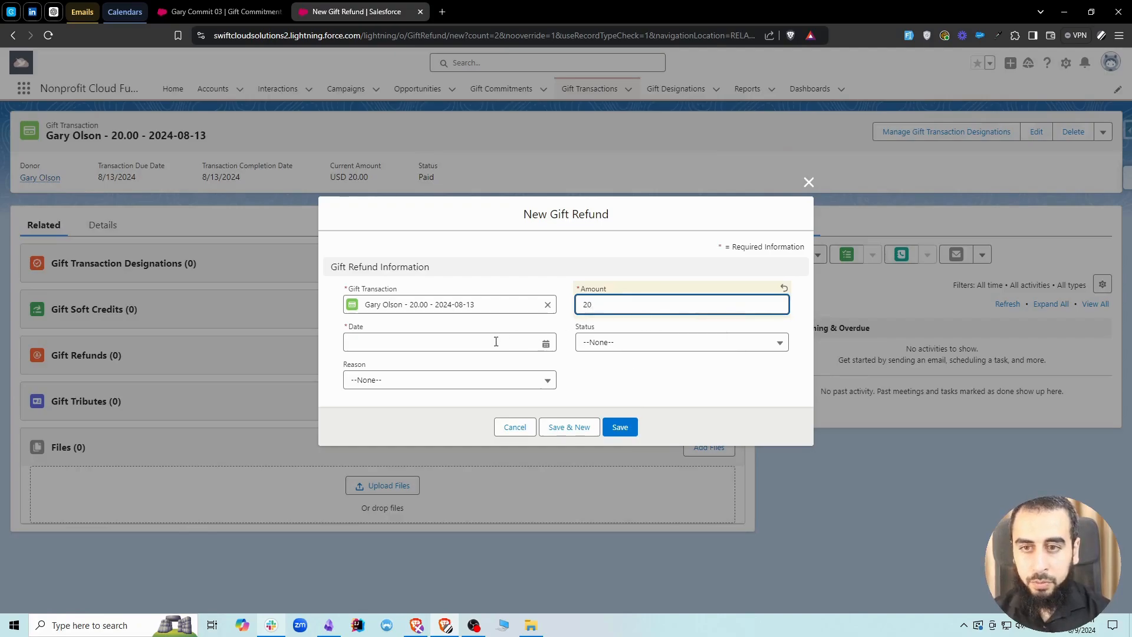
click(496, 341)
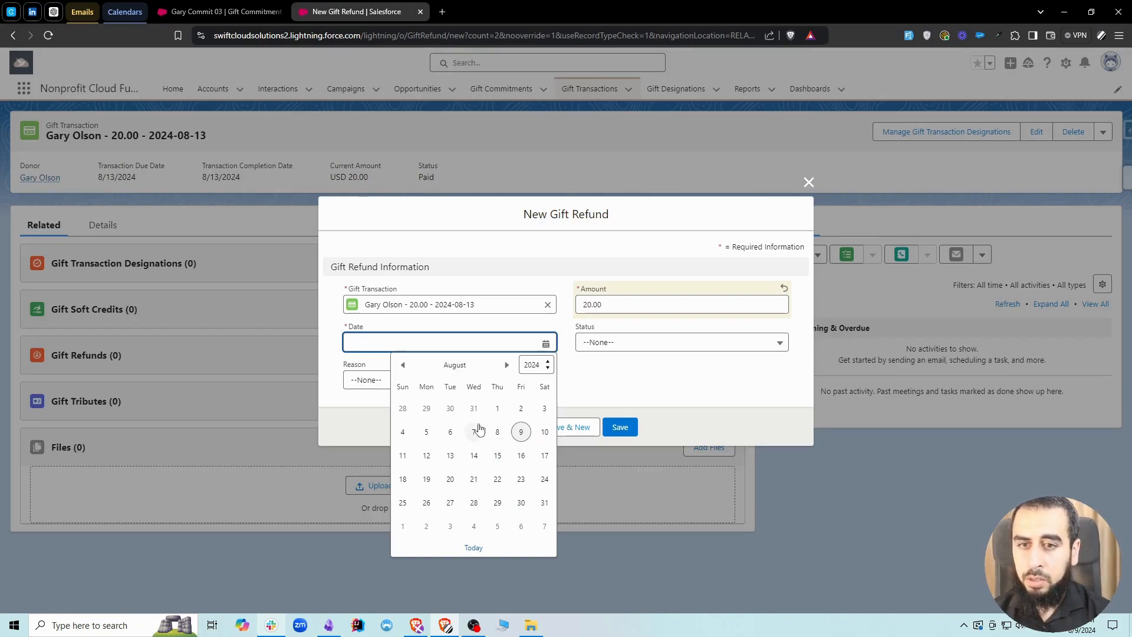
click(450, 455)
click(614, 343)
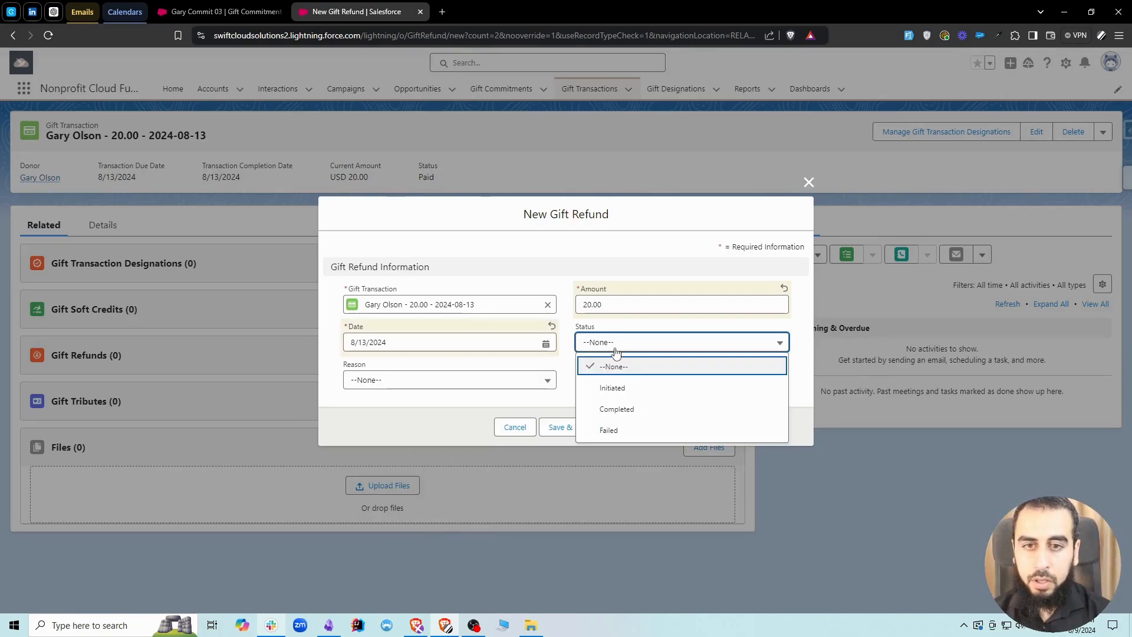
click(449, 343)
click(474, 458)
Set the gift refund's status to Completed and its reason to Donor Request, and save it
click(652, 343)
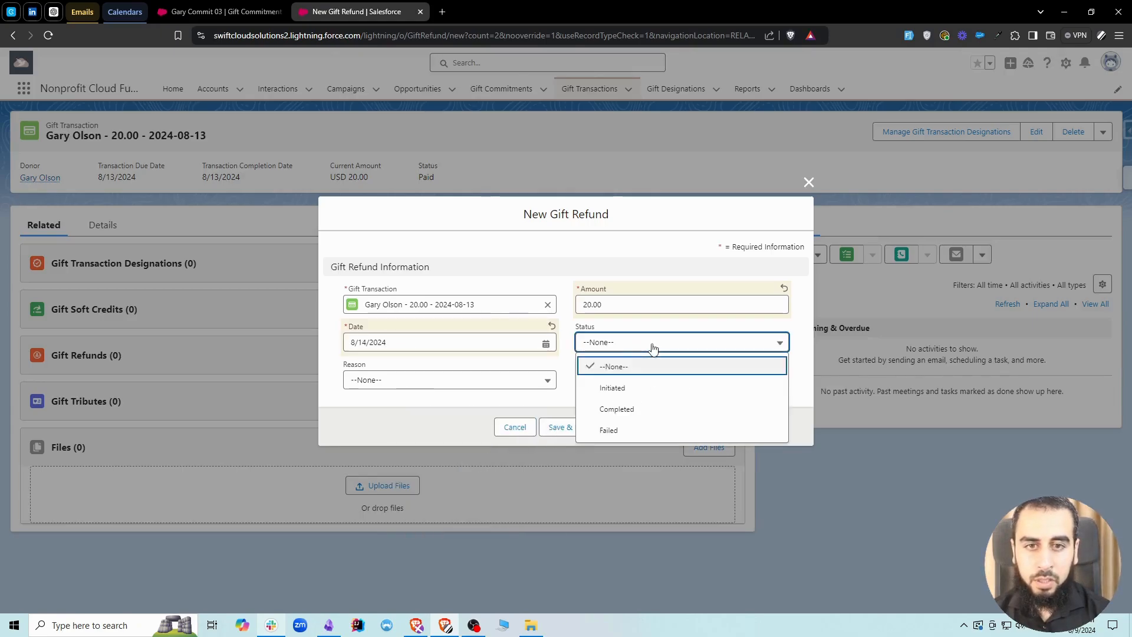
click(631, 407)
click(458, 380)
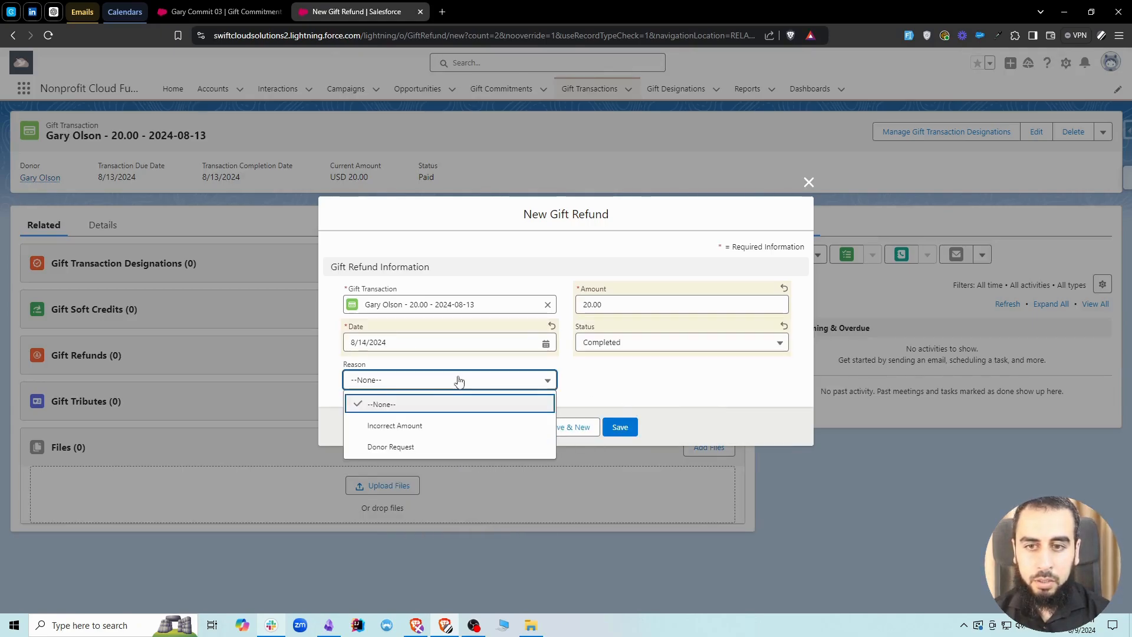
click(420, 448)
click(619, 427)
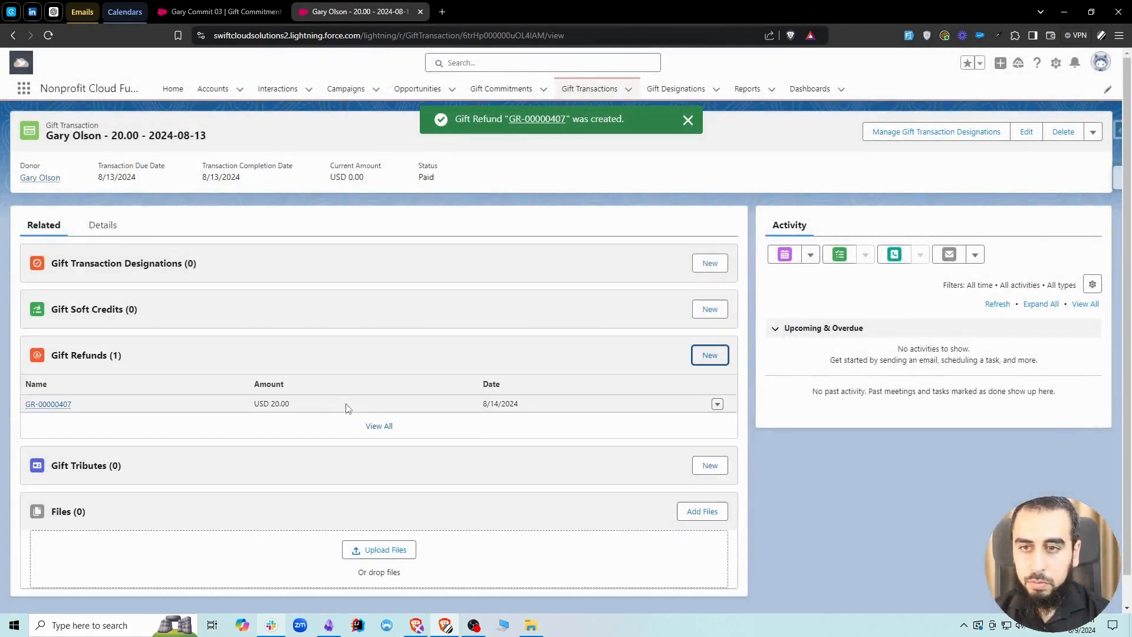
Show the gift transaction's details and examine its original, refunded and current amounts
click(103, 227)
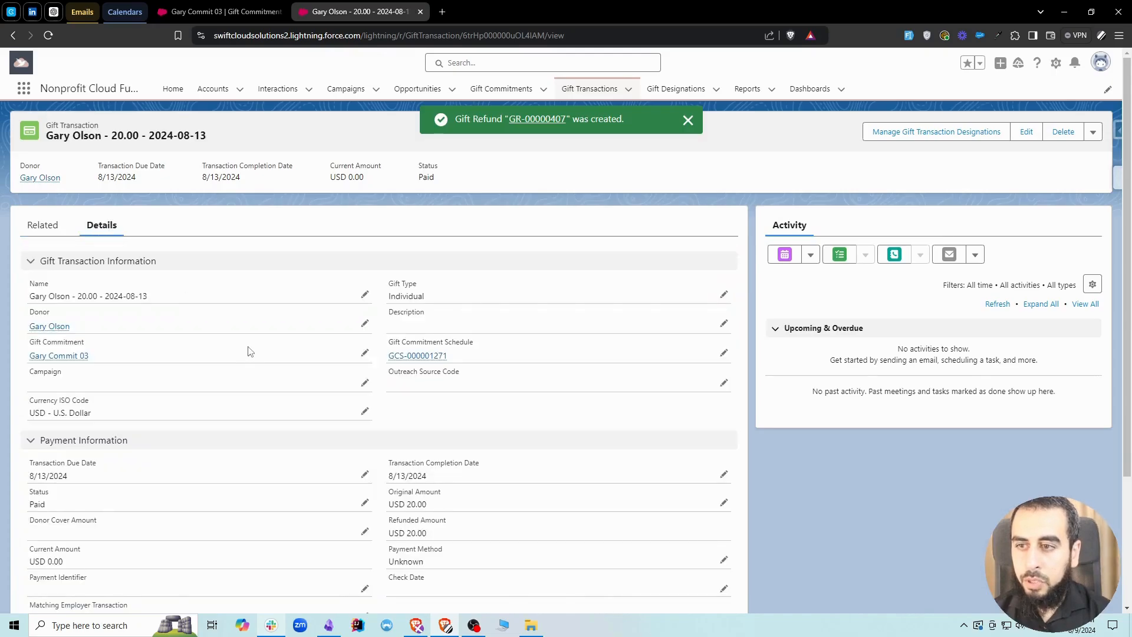
scroll(246, 348, down, 2)
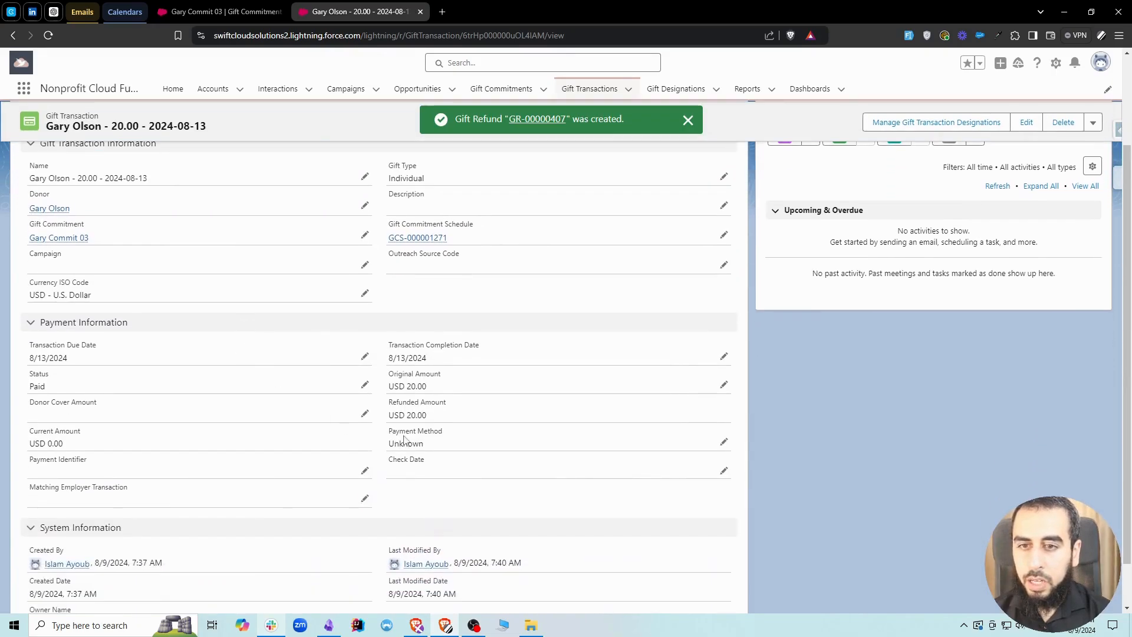
drag(406, 386, 444, 420)
drag(74, 443, 53, 443)
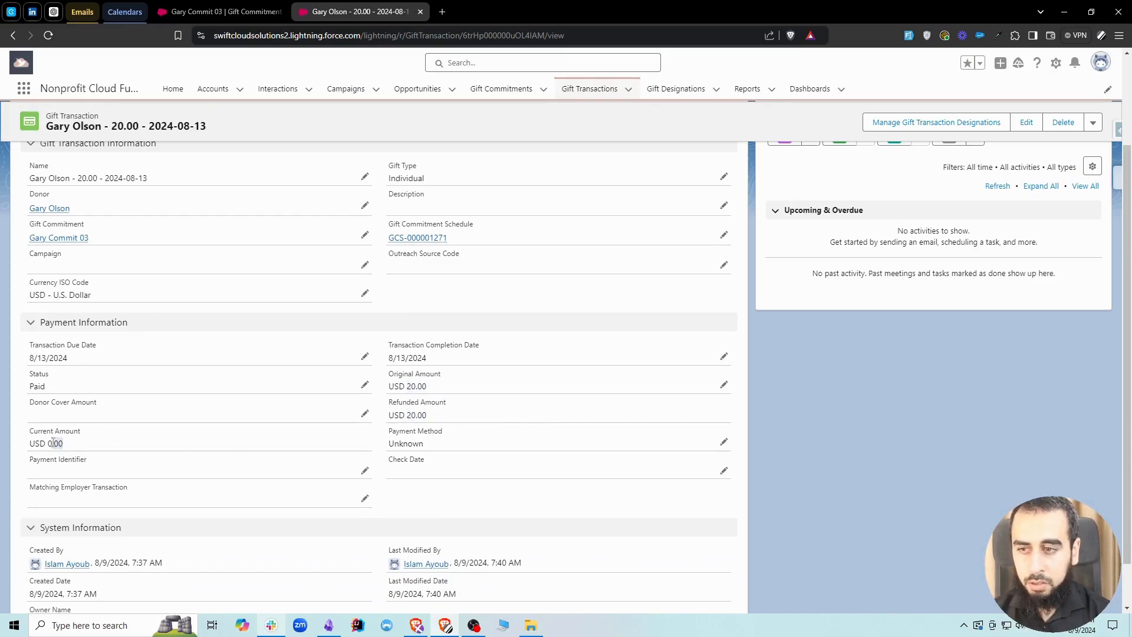
Change the status of the USD 20.00 gift transaction to Fully Refunded and save the record
scroll(105, 431, up, 2)
scroll(94, 413, down, 1)
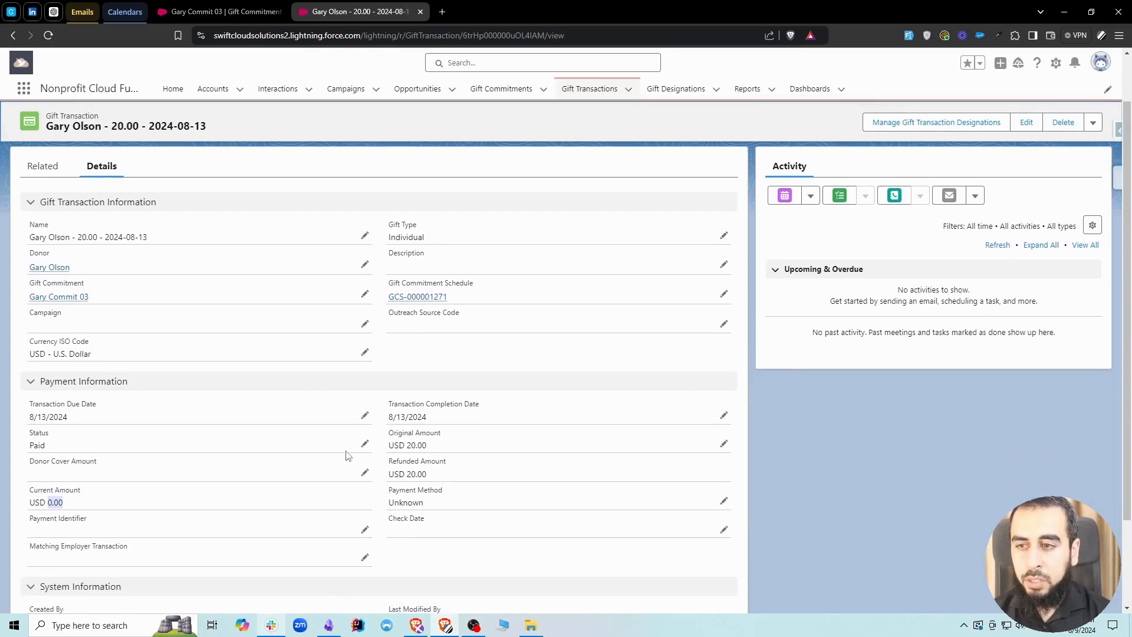
click(364, 445)
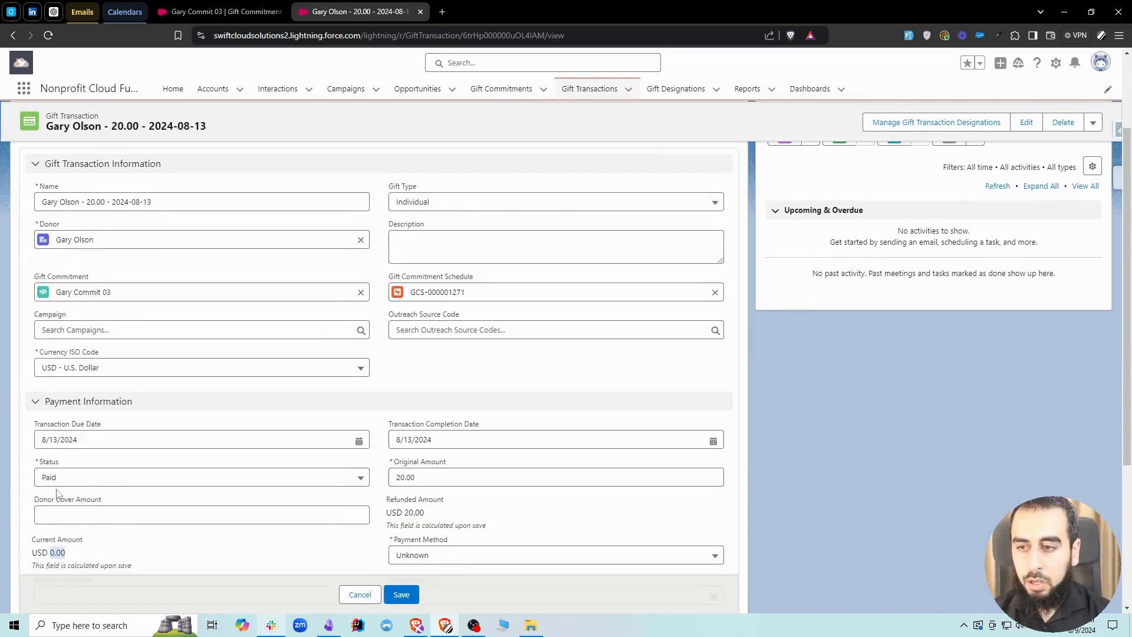
click(57, 479)
click(81, 390)
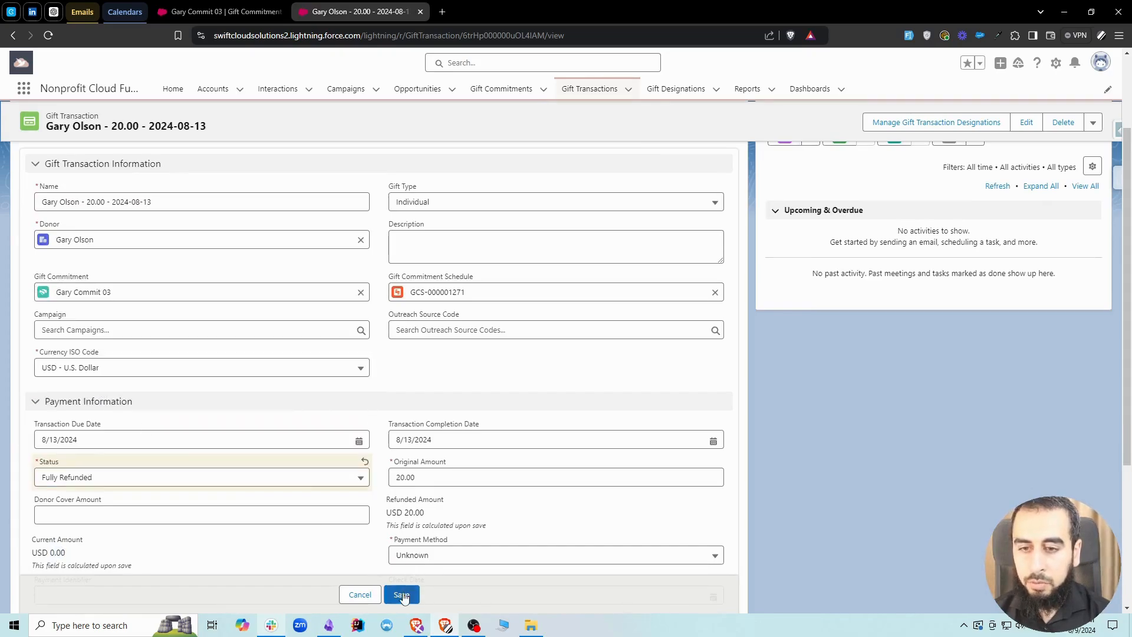
click(401, 595)
scroll(263, 409, up, 1)
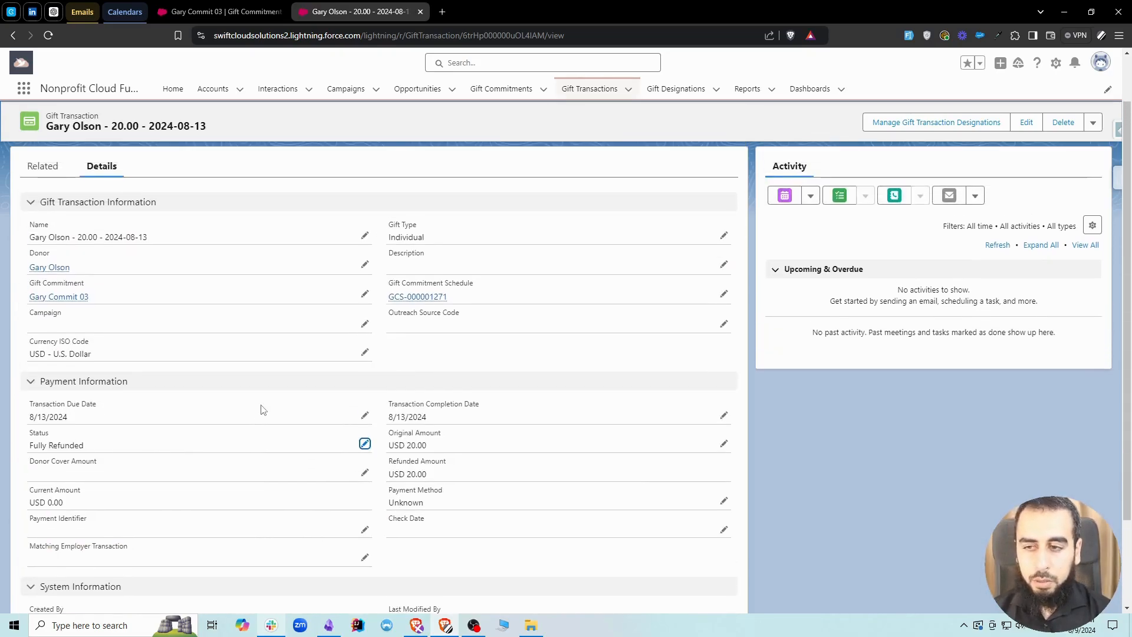
scroll(300, 372, up, 1)
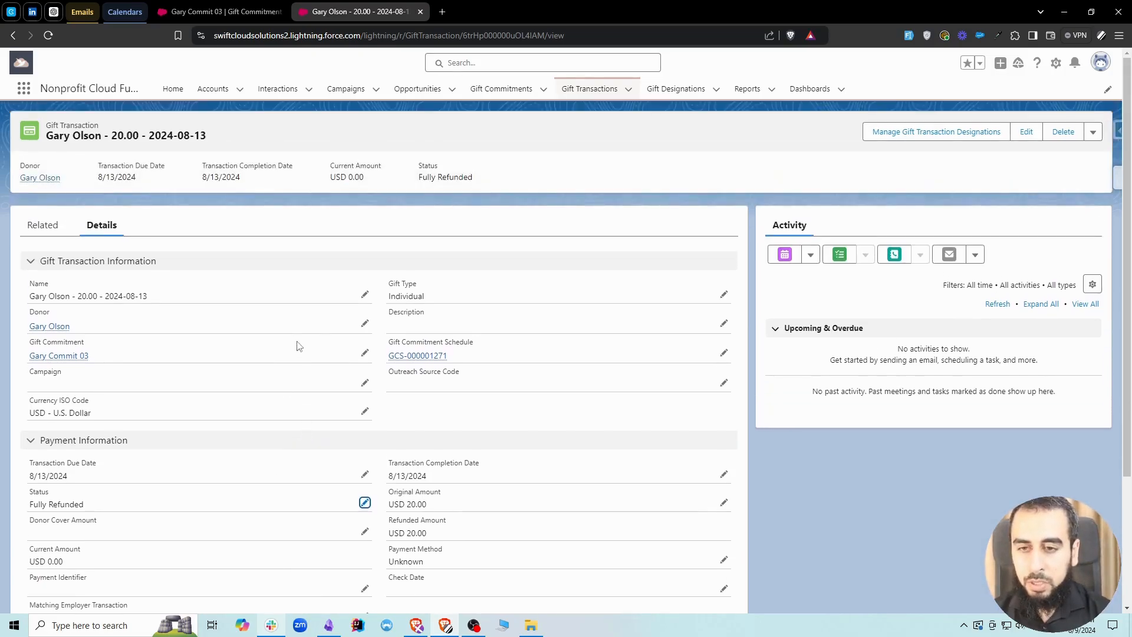
Return to the custom-schedule gift commitment, close the transaction's browser tab, and show the reloaded commitment's related records
click(245, 11)
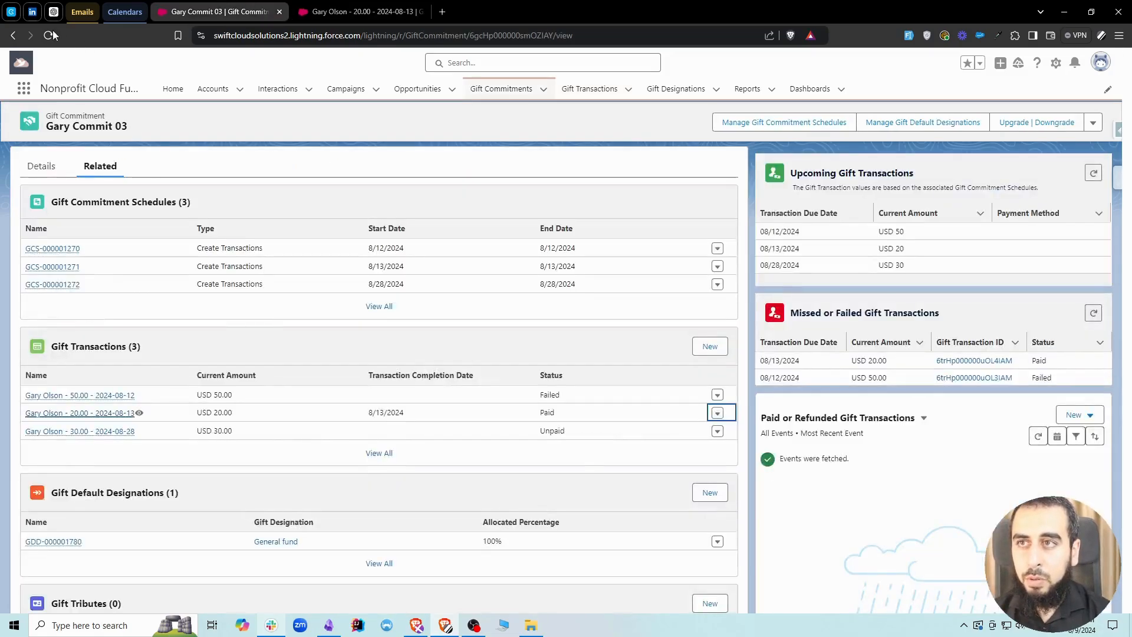
click(423, 12)
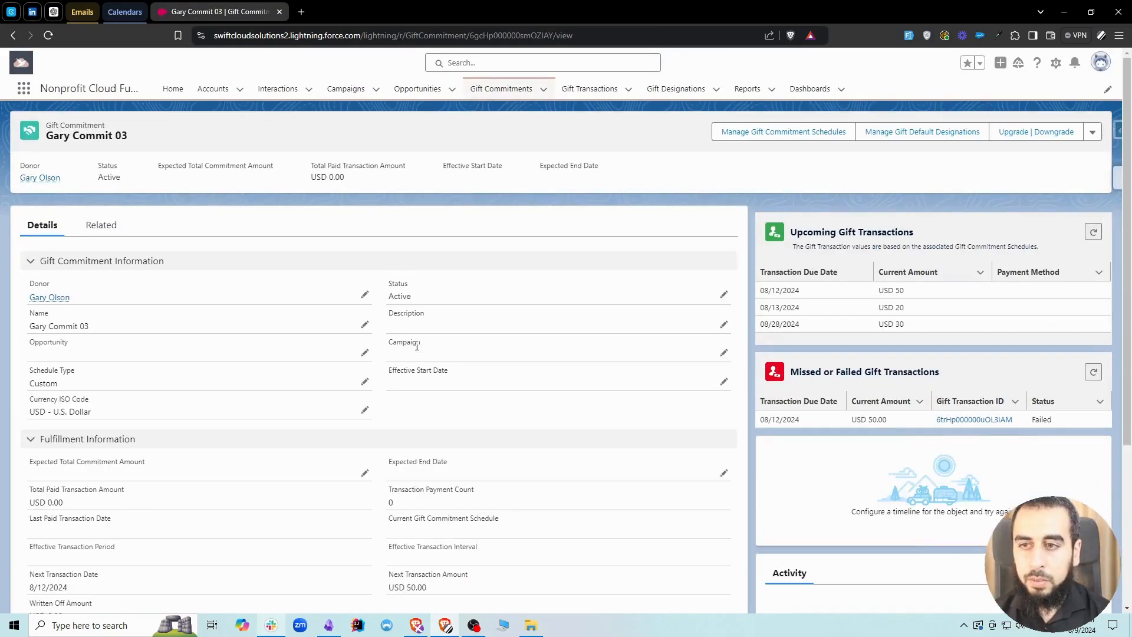
click(101, 221)
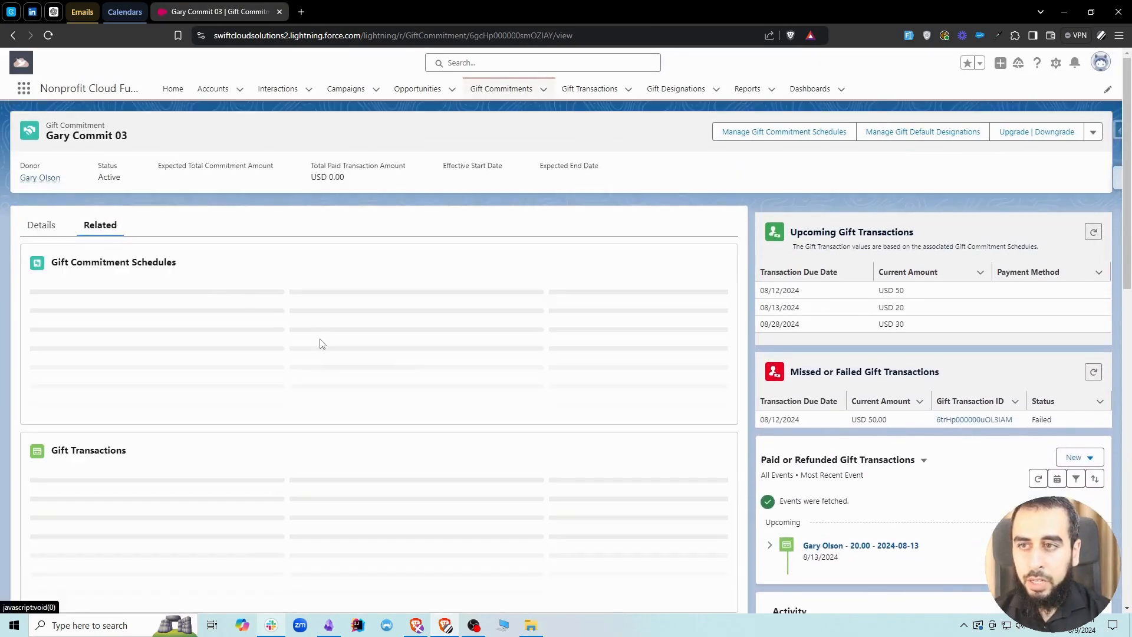
scroll(344, 359, down, 1)
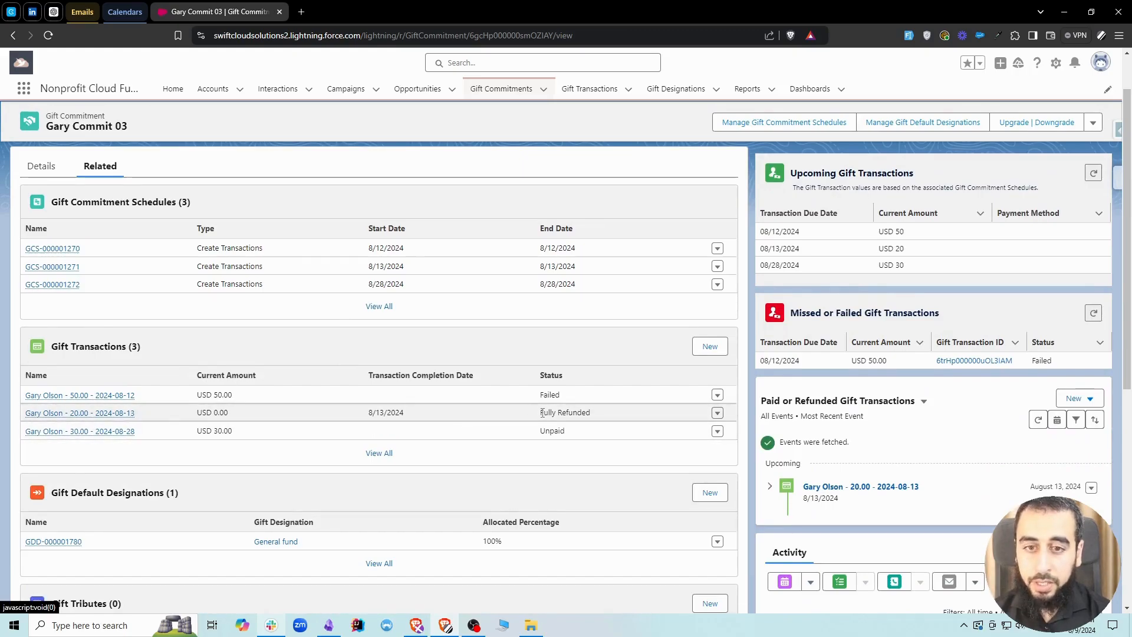
Compare the USD 20.00 transaction's status in the related list with its expanded entry in the Paid or Refunded Gift Transactions timeline
drag(542, 412, 587, 414)
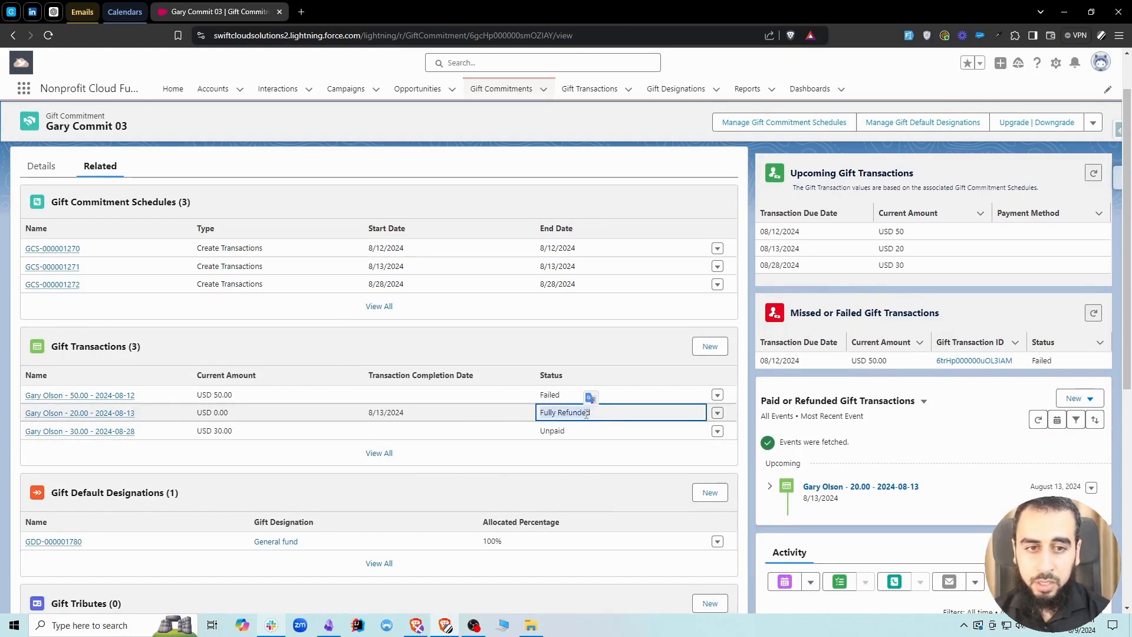
click(568, 414)
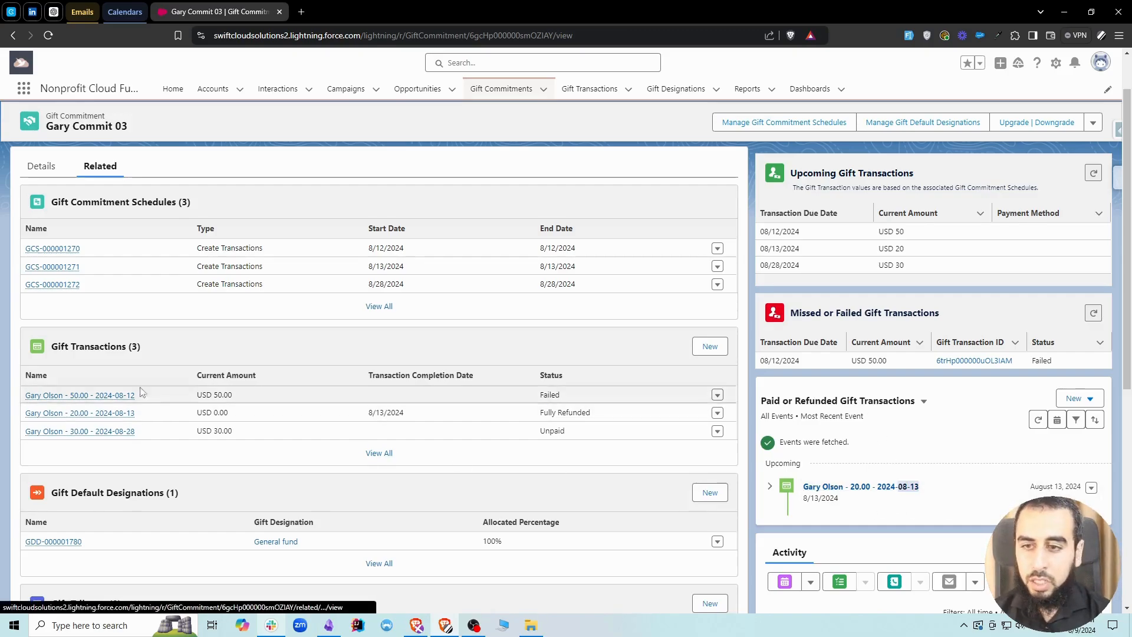
click(142, 411)
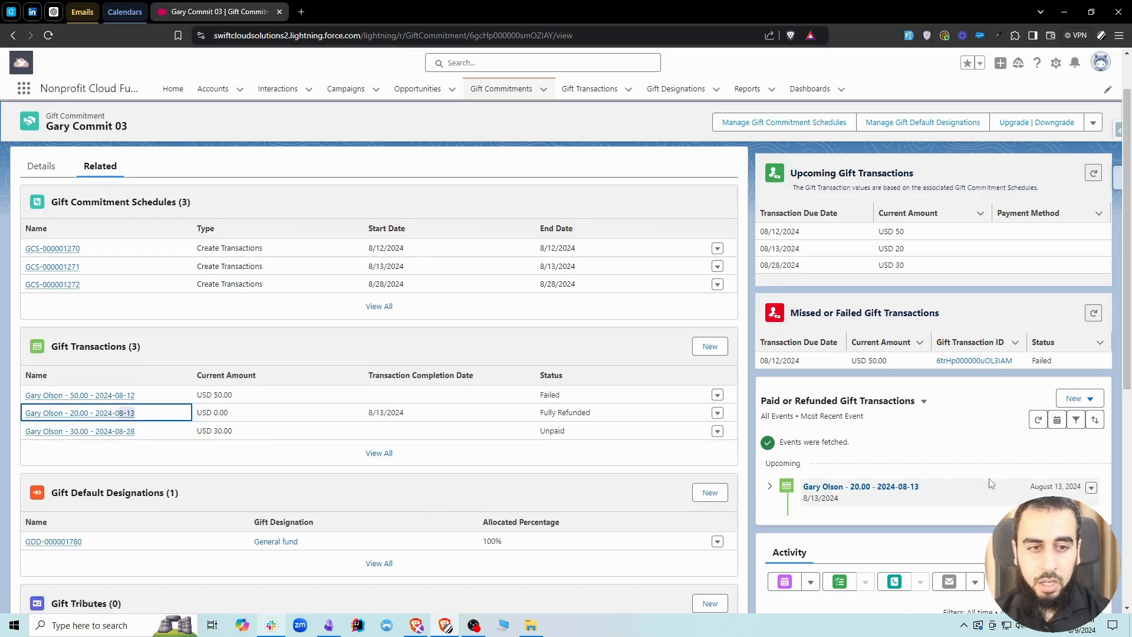
click(770, 488)
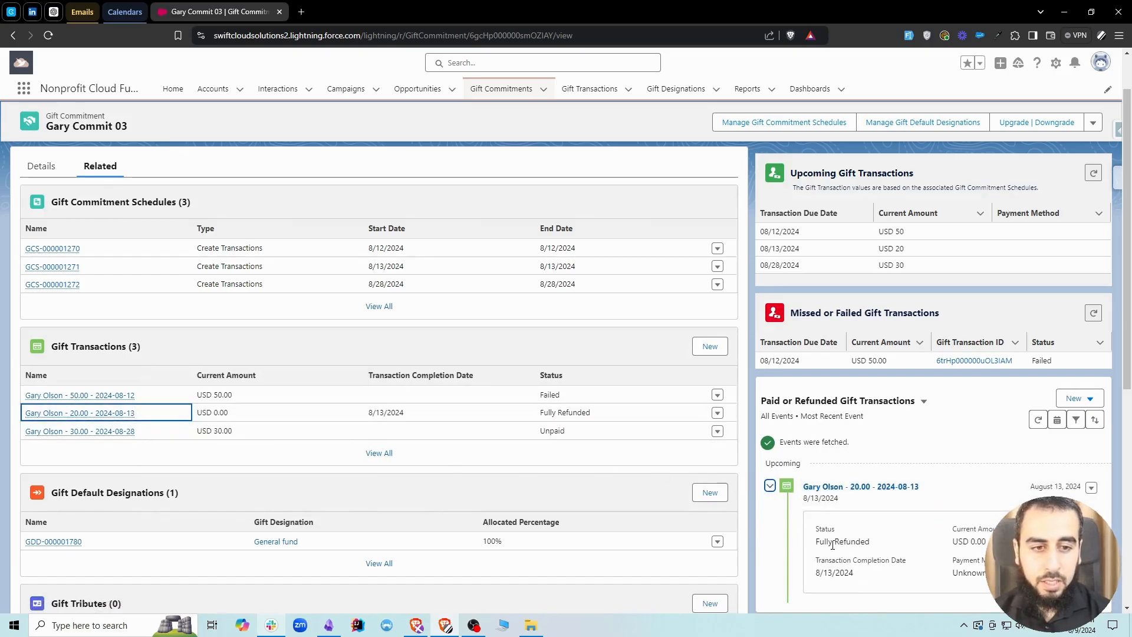
drag(833, 544, 870, 545)
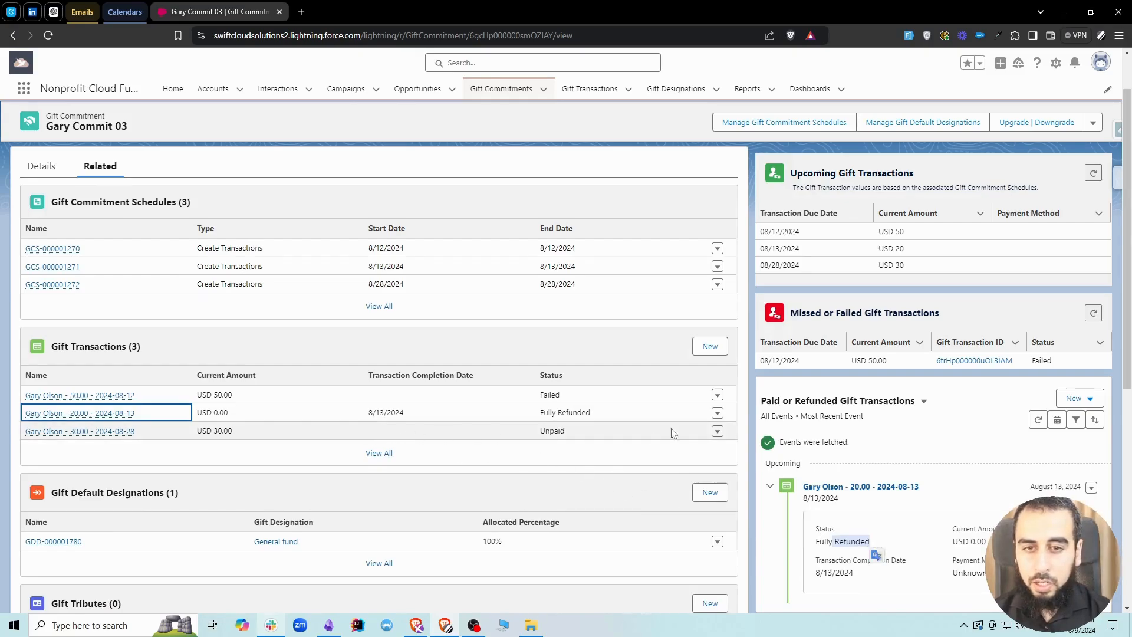
Set the status of the USD 30.00 gift transaction dated 2024-08-28 to Paid and try to save it
click(717, 431)
click(693, 398)
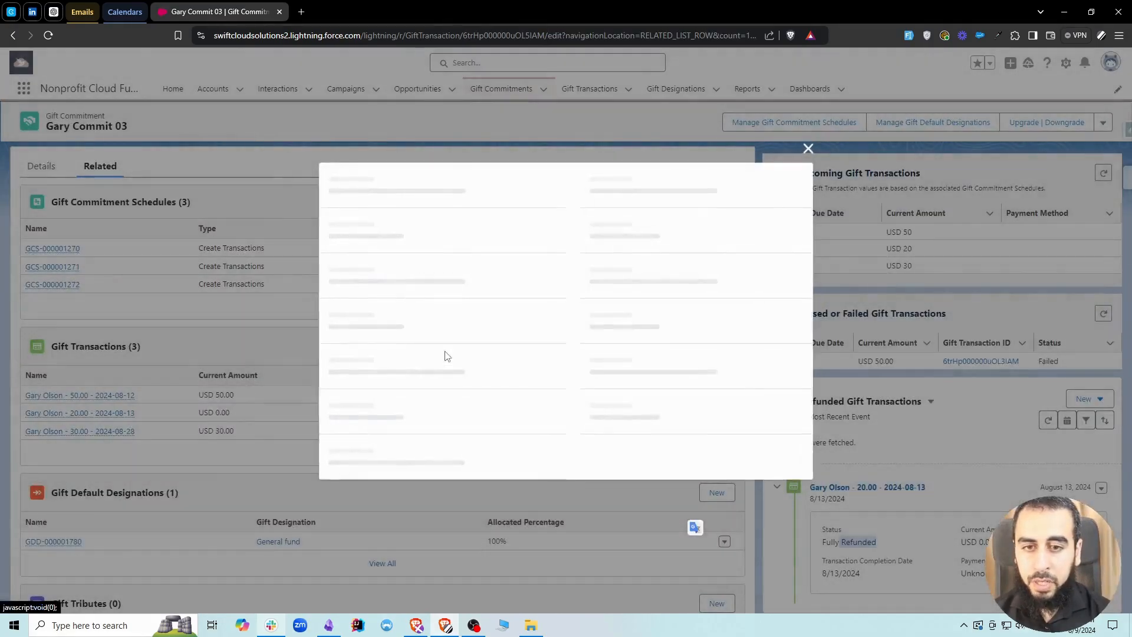
click(377, 458)
click(371, 332)
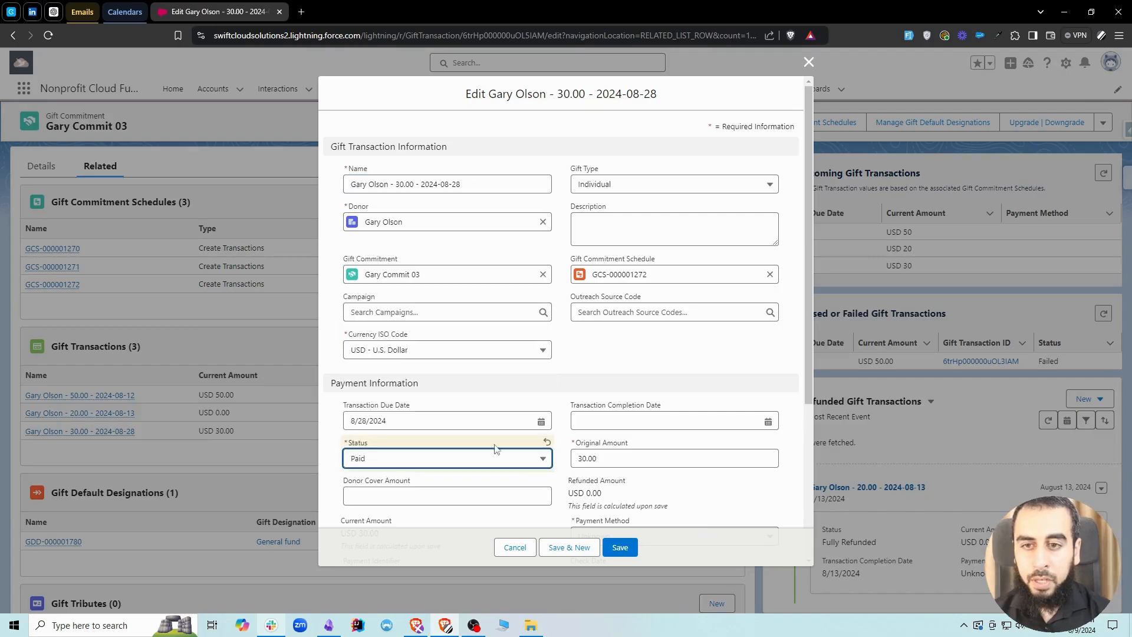
click(629, 553)
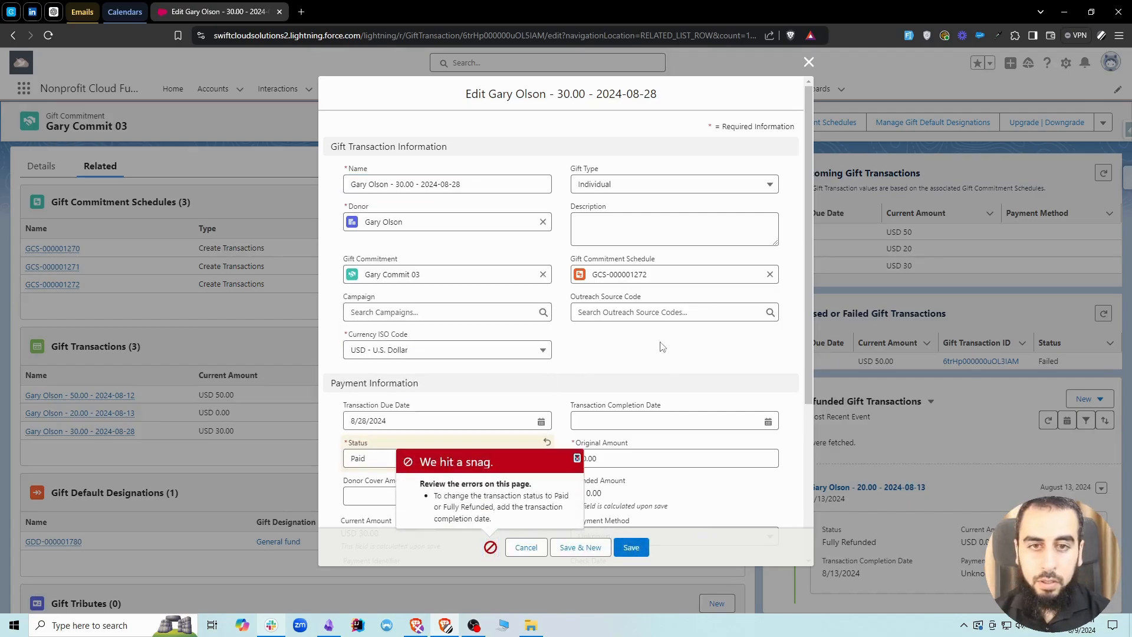
Set the USD 30.00 gift transaction's completion date to 8/13/2024 and save the record
click(691, 421)
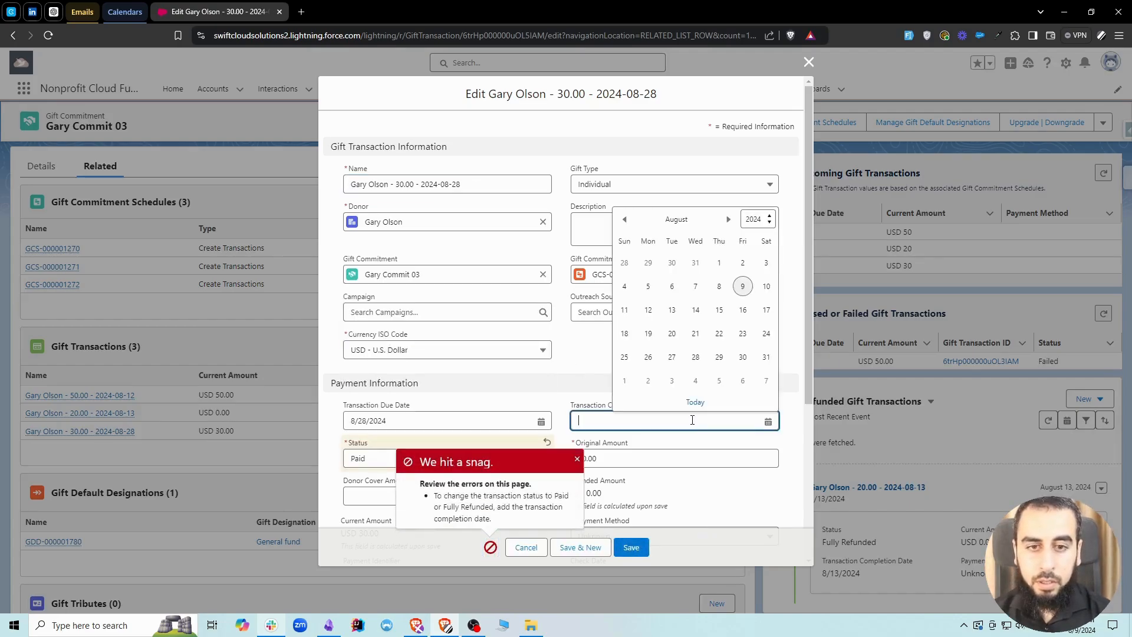
click(719, 311)
click(634, 547)
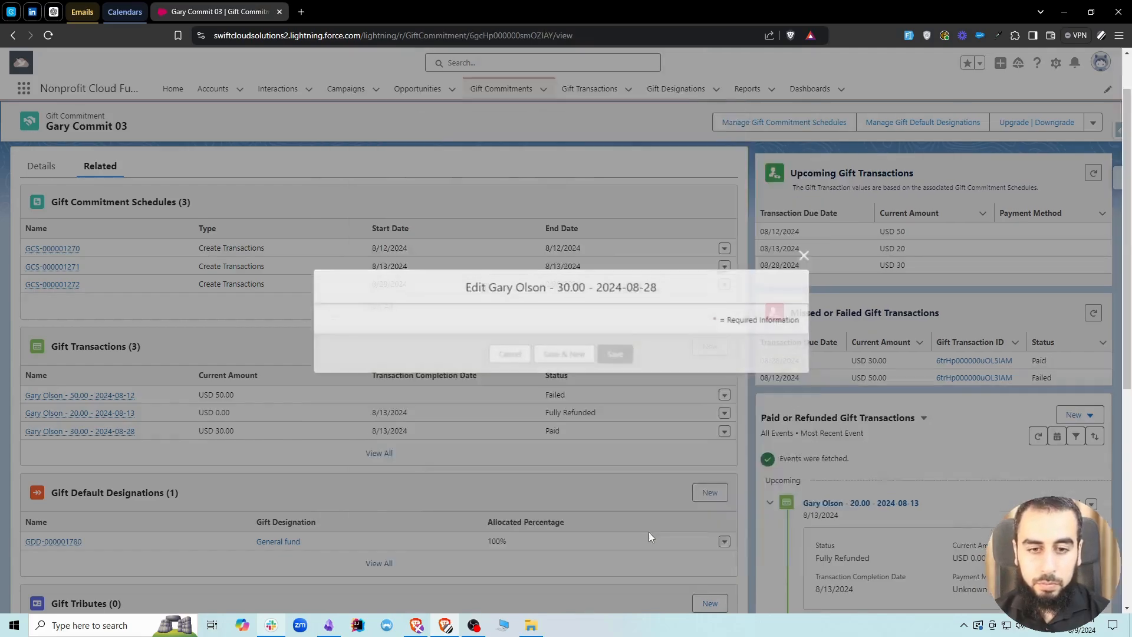
Refresh the Paid or Refunded Gift Transactions timeline and expand the USD 30.00 and USD 20.00 entries to review their statuses
scroll(744, 471, down, 1)
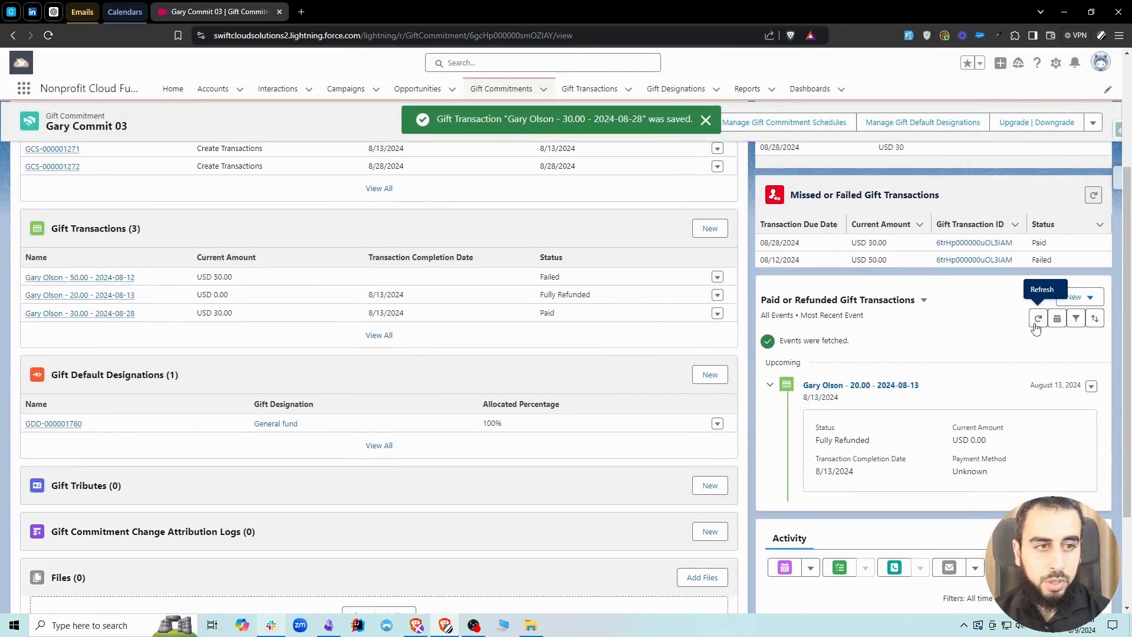
click(1037, 319)
click(770, 385)
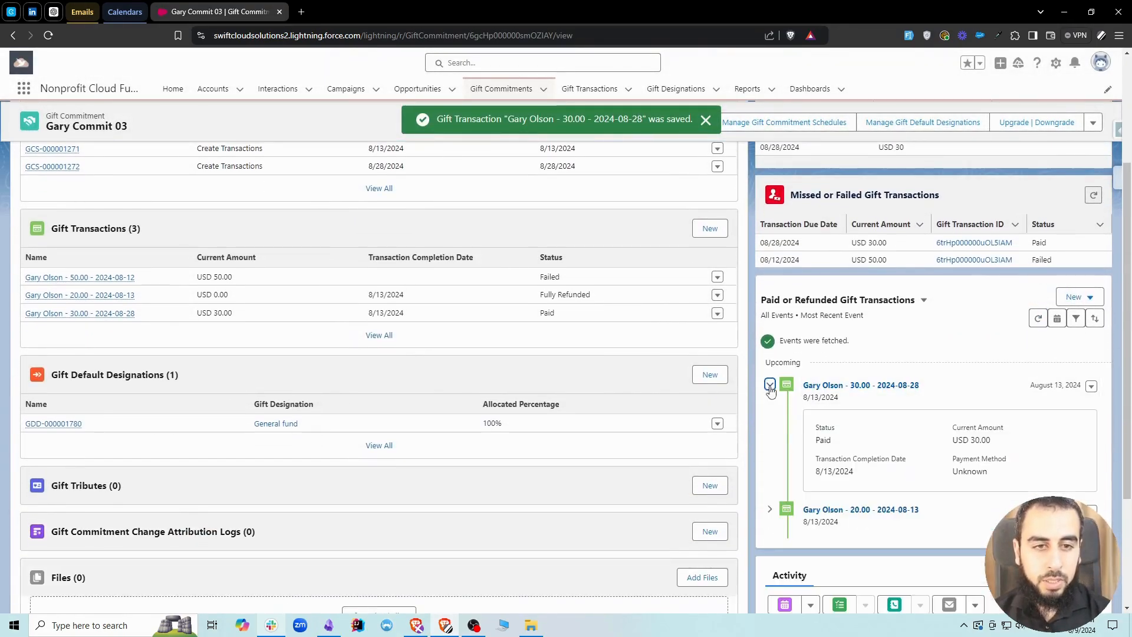
scroll(769, 412, down, 1)
click(769, 450)
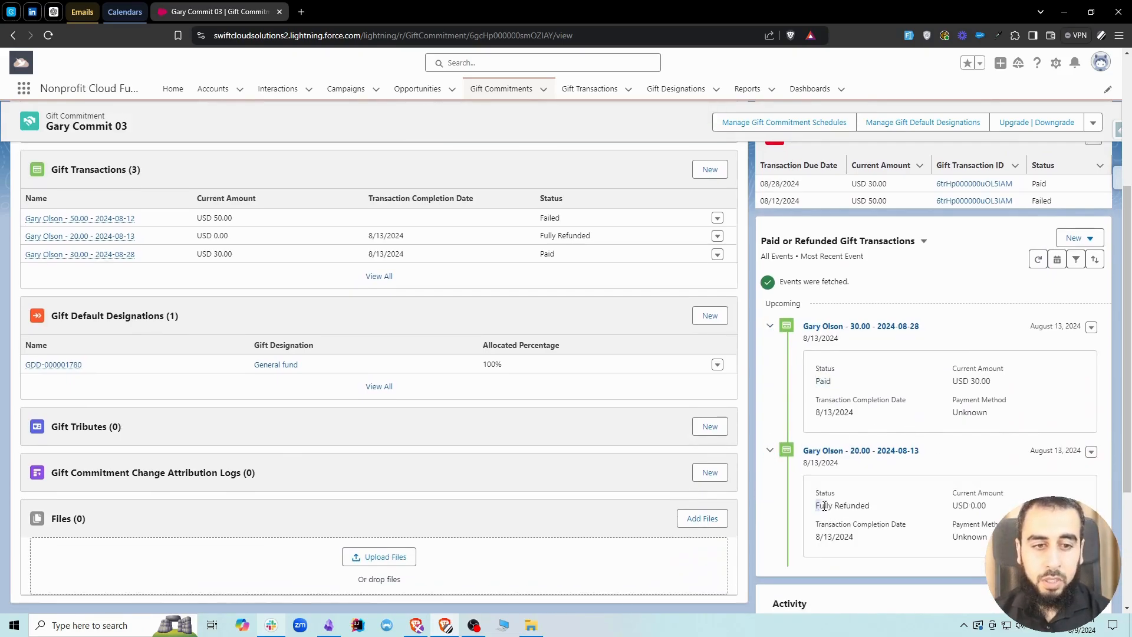
drag(816, 505, 869, 506)
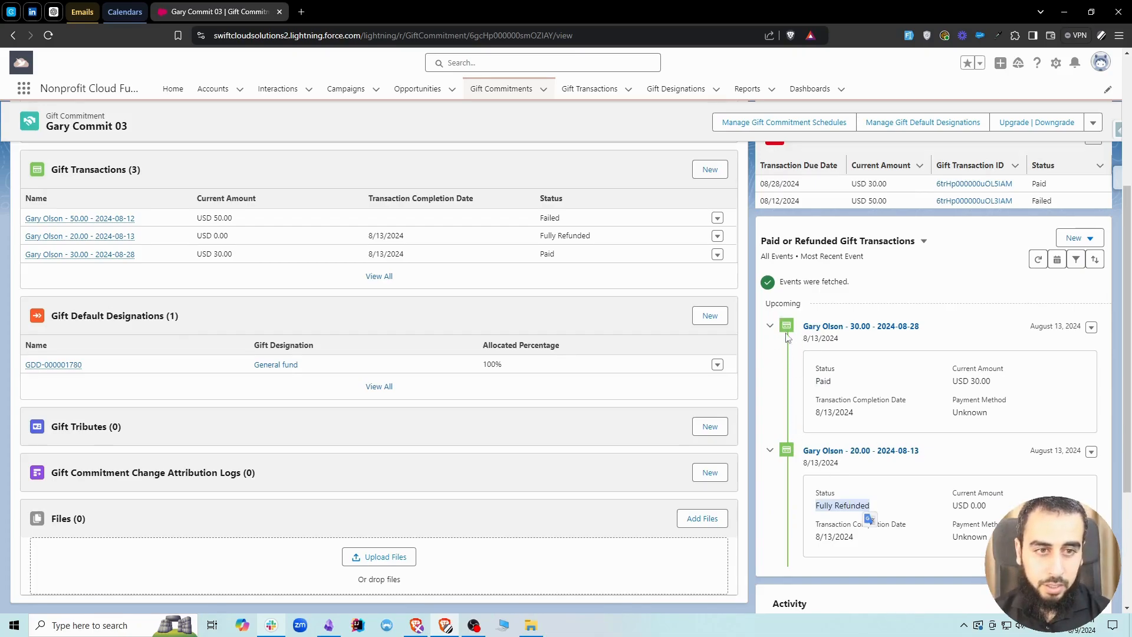
click(822, 375)
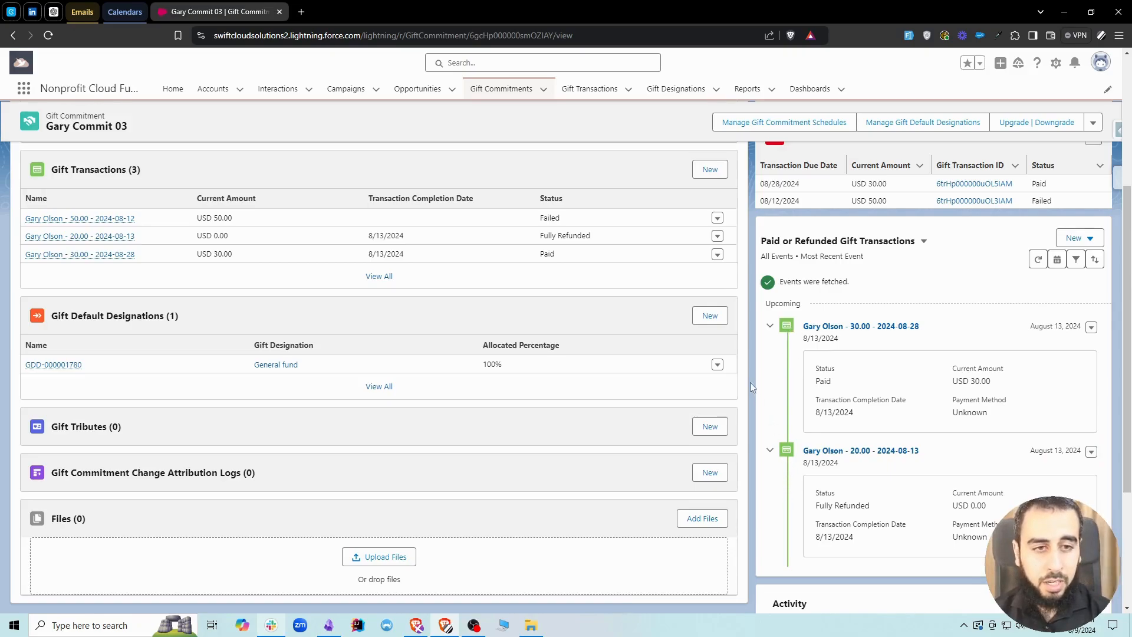
drag(818, 503, 878, 507)
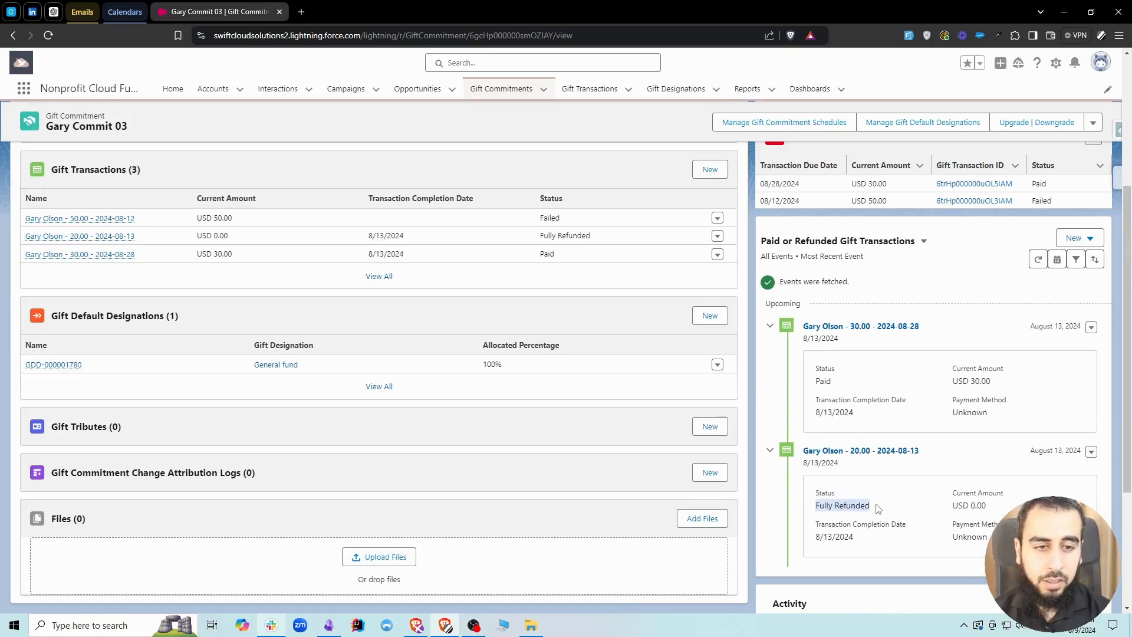
Examine the status and completion date of the USD 20.00 entry in the Paid or Refunded Gift Transactions timeline
click(840, 505)
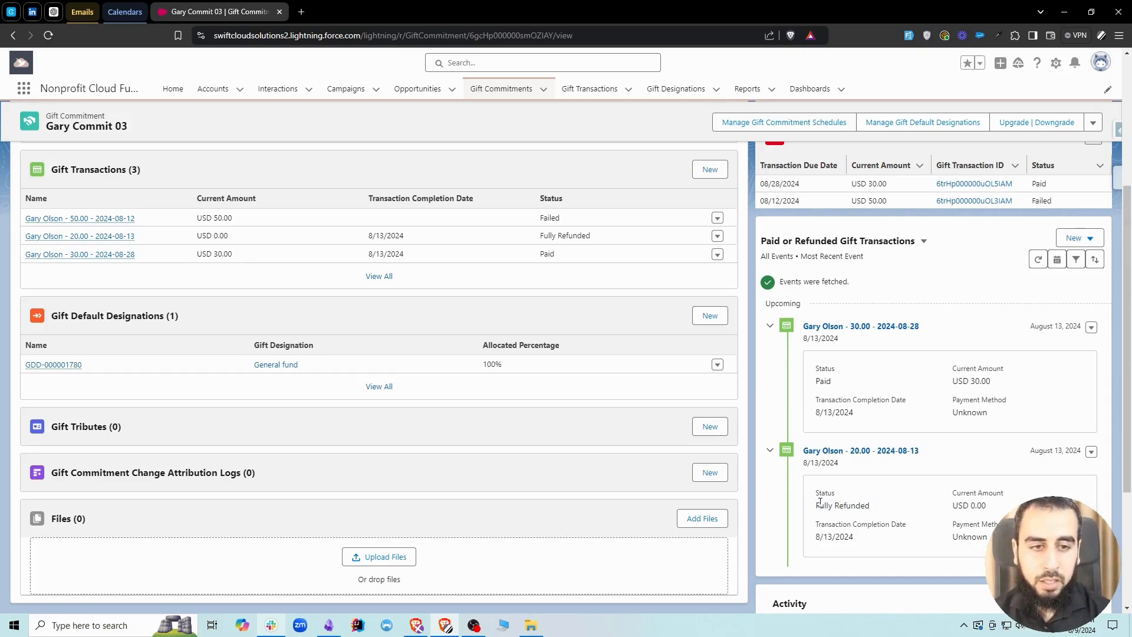
mouse_move(817, 503)
mouse_down()
mouse_move(876, 507)
mouse_move(816, 494)
mouse_up()
click(847, 514)
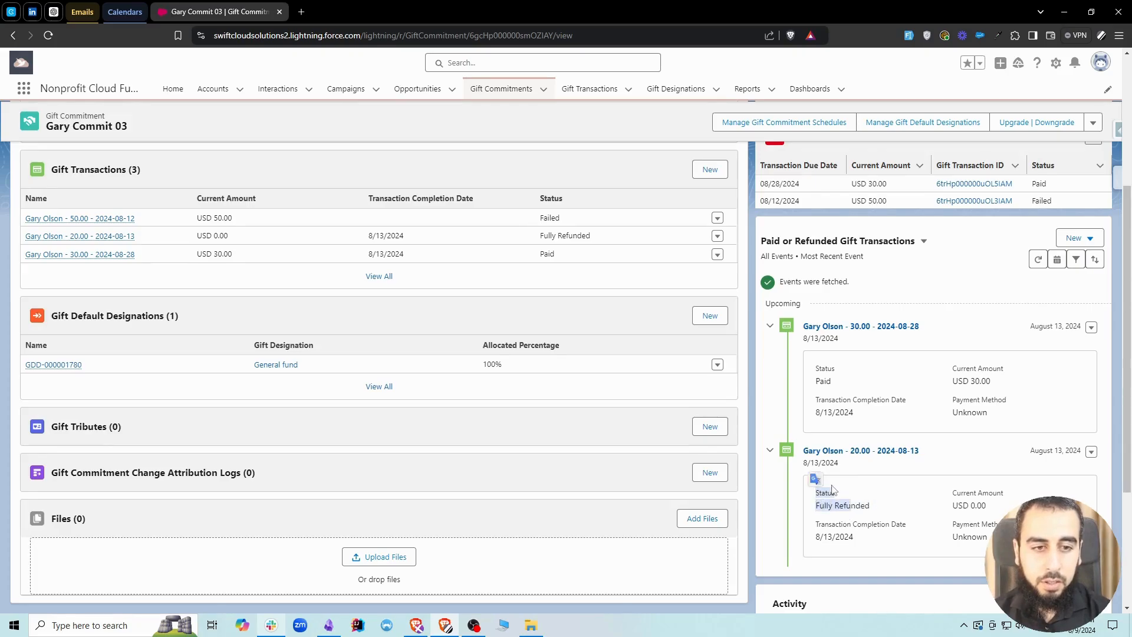
click(841, 470)
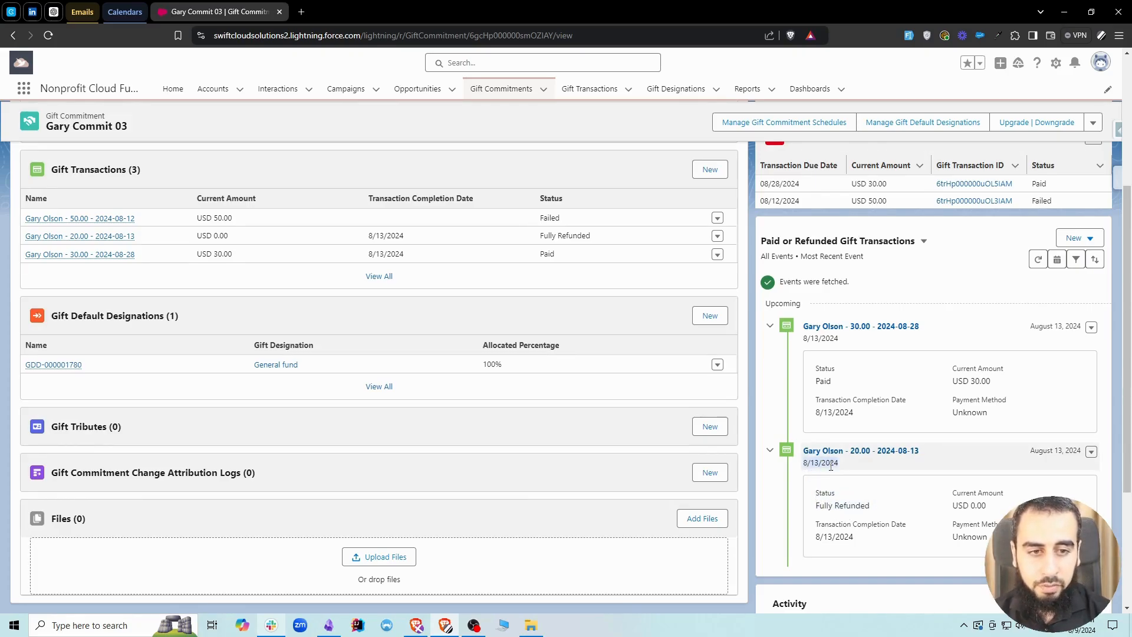
click(841, 500)
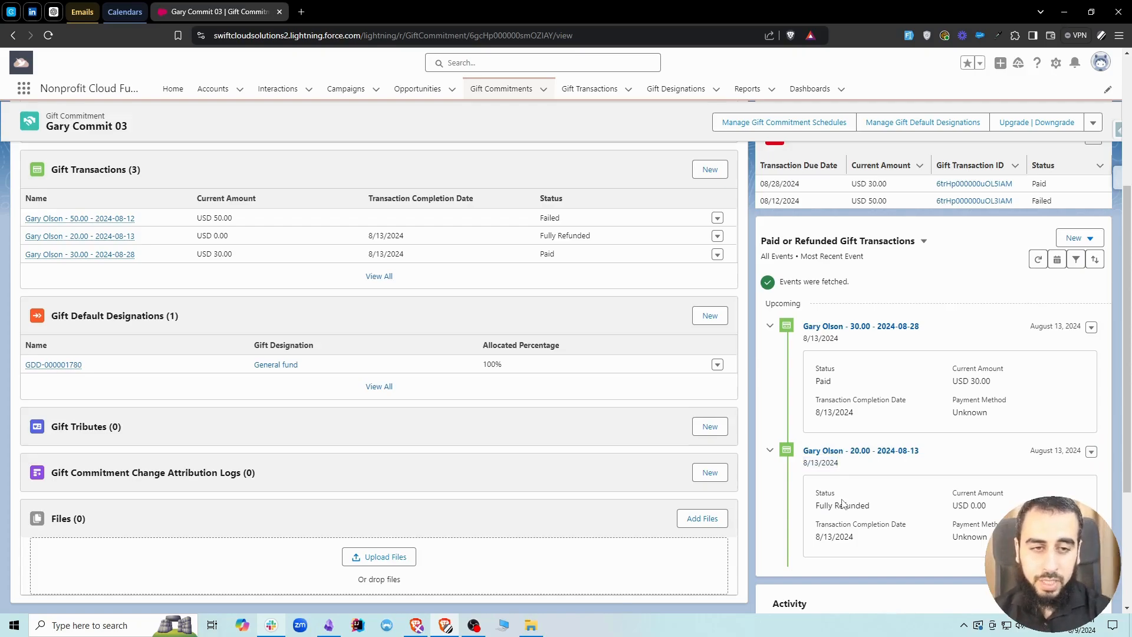
scroll(841, 499, up, 1)
scroll(841, 500, down, 1)
scroll(841, 500, up, 1)
scroll(838, 489, down, 1)
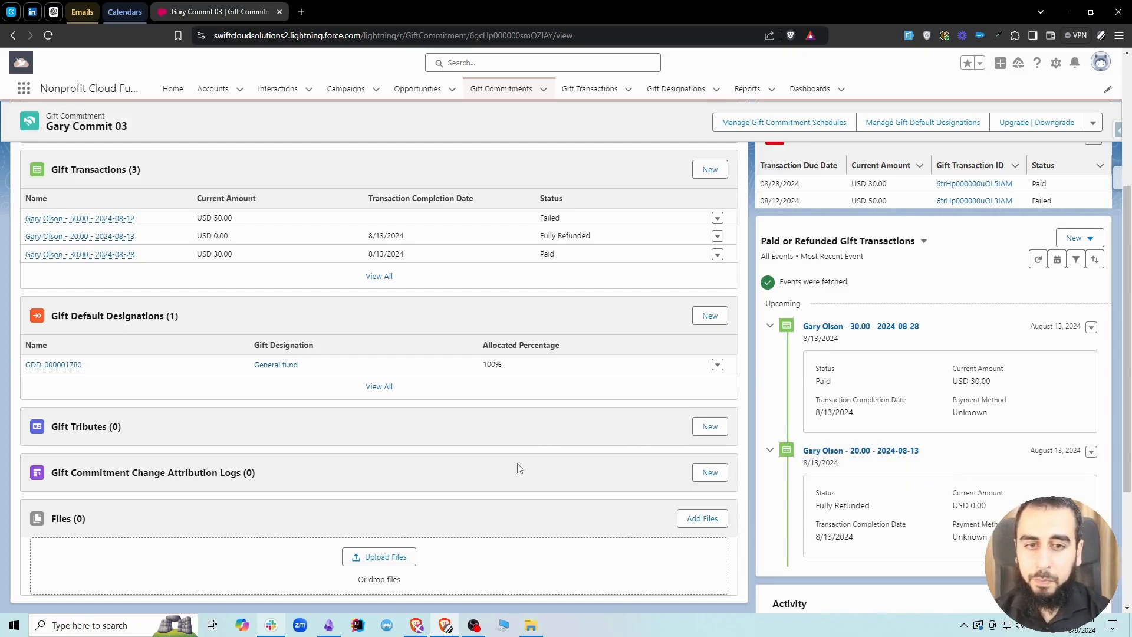
Review the custom-schedule commitment's gift commitment and fulfillment details
scroll(530, 483, up, 1)
scroll(551, 501, up, 1)
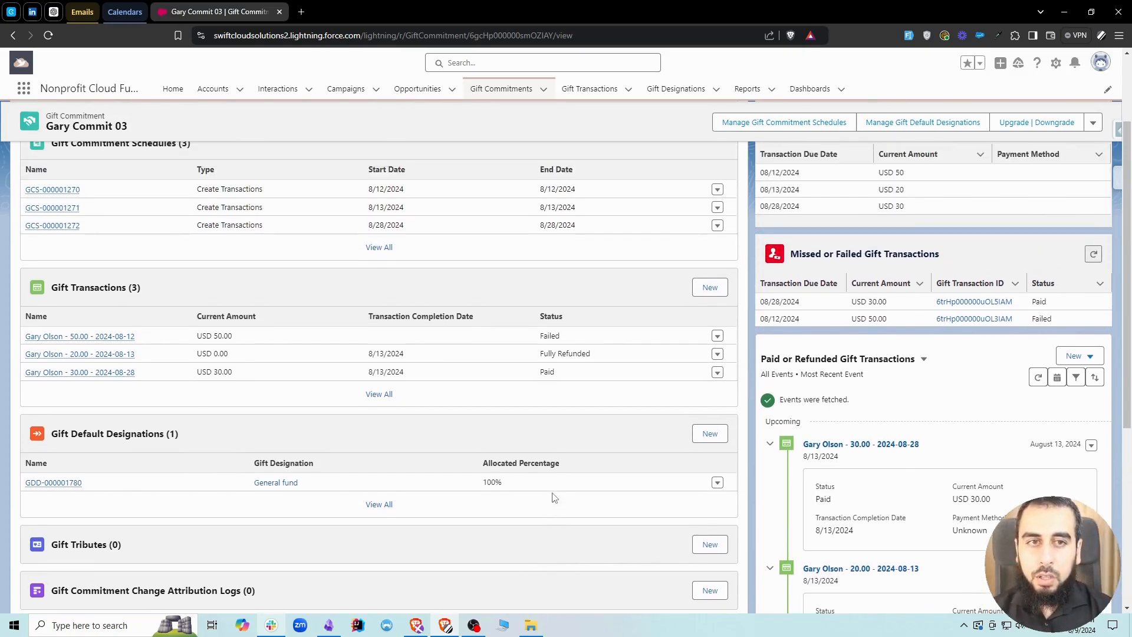
scroll(554, 497, up, 1)
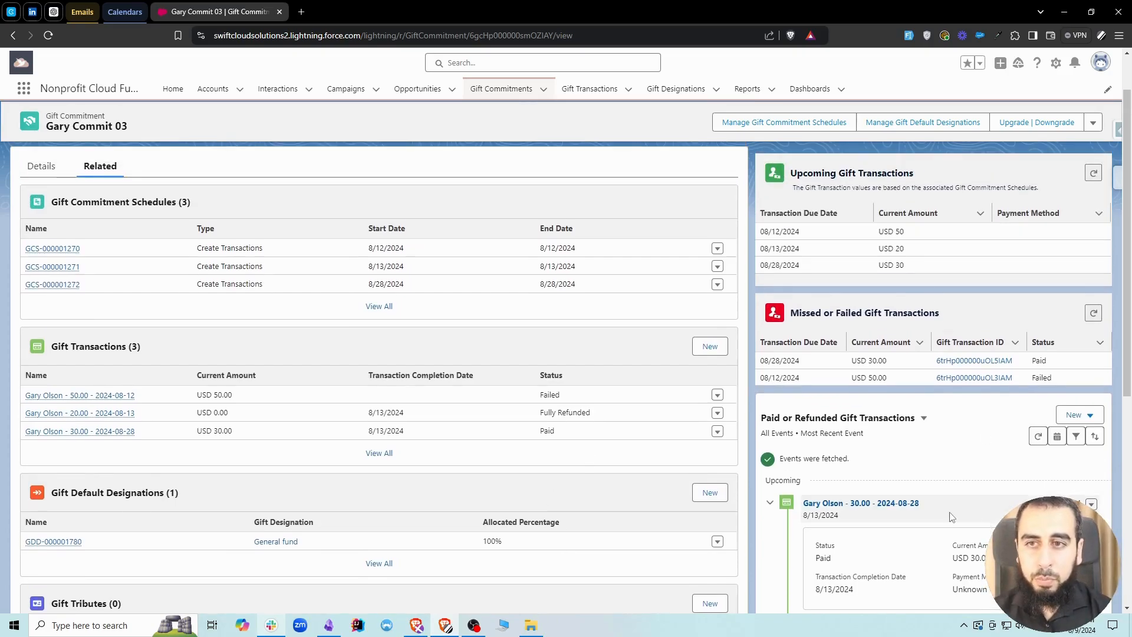
click(42, 168)
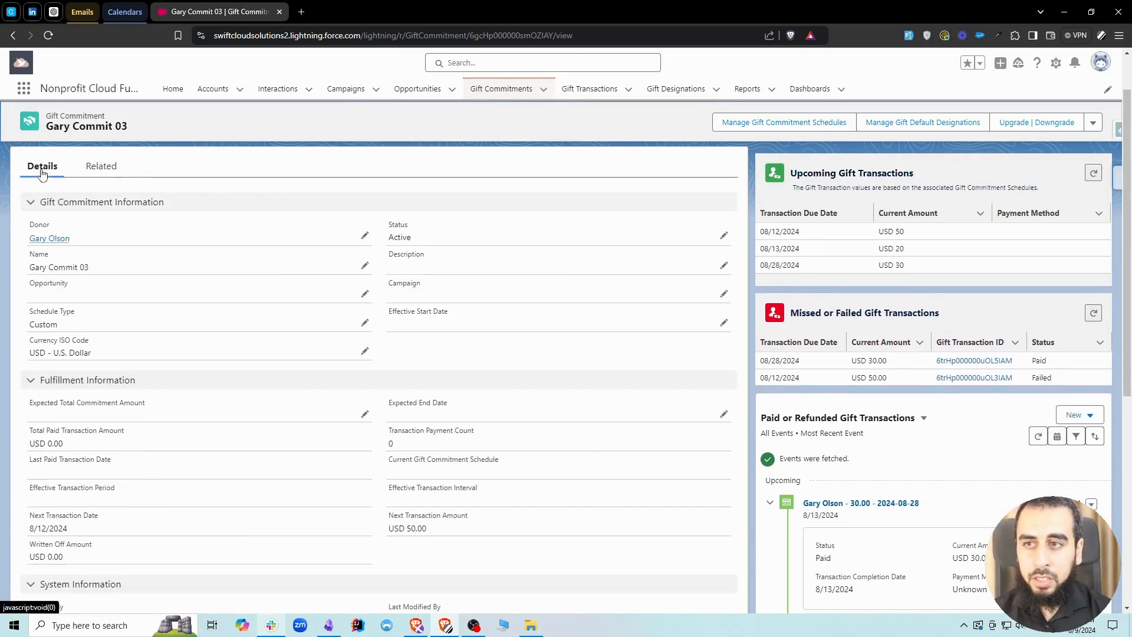
scroll(177, 346, down, 2)
scroll(177, 346, up, 3)
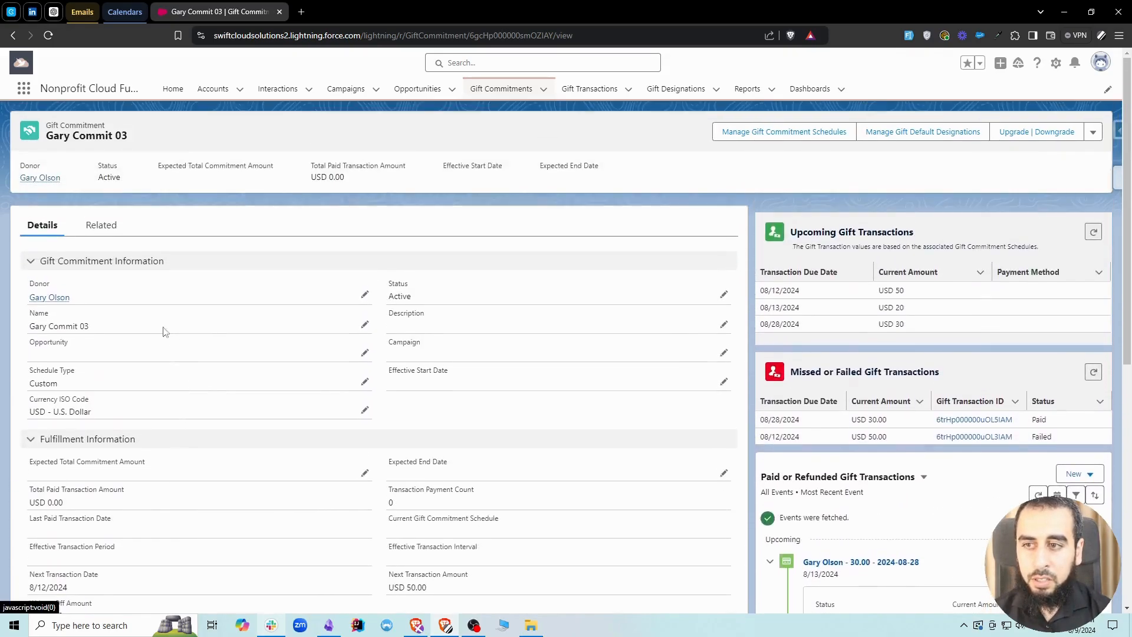
Add a gift tribute of type Honor to the commitment with an existing account as the honoree contact, and save it
click(100, 225)
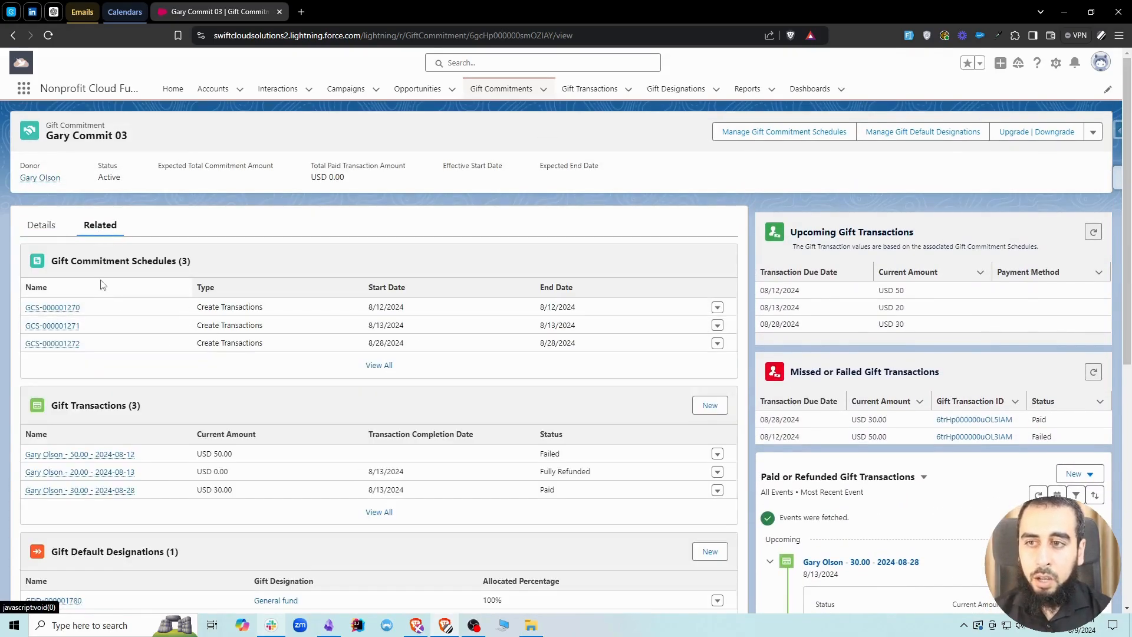
scroll(147, 369, down, 3)
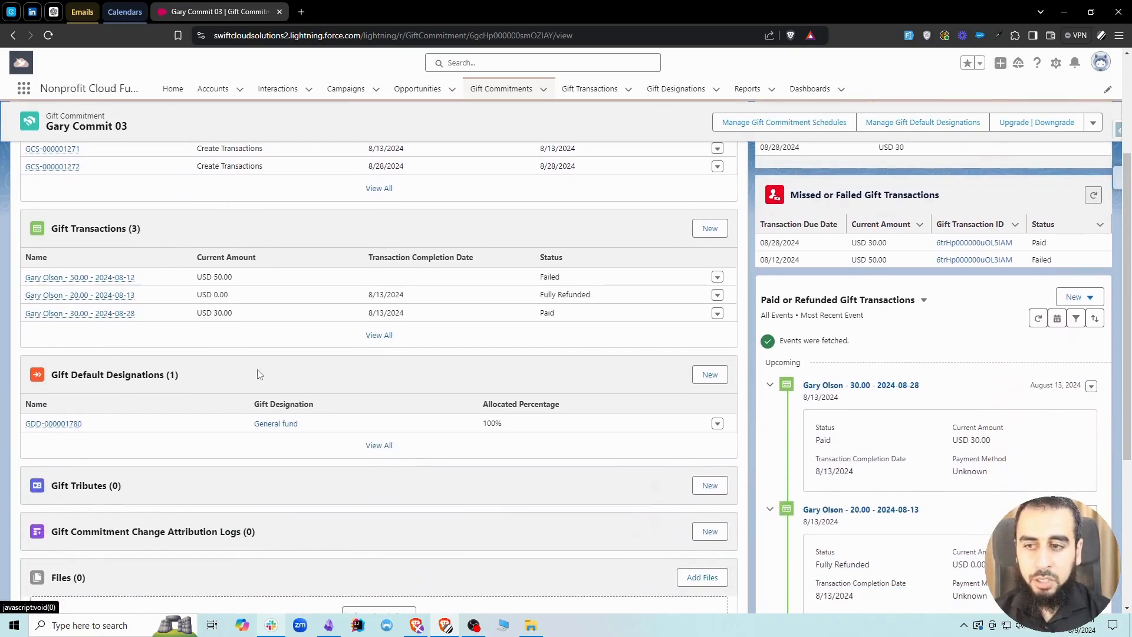
scroll(267, 382, down, 1)
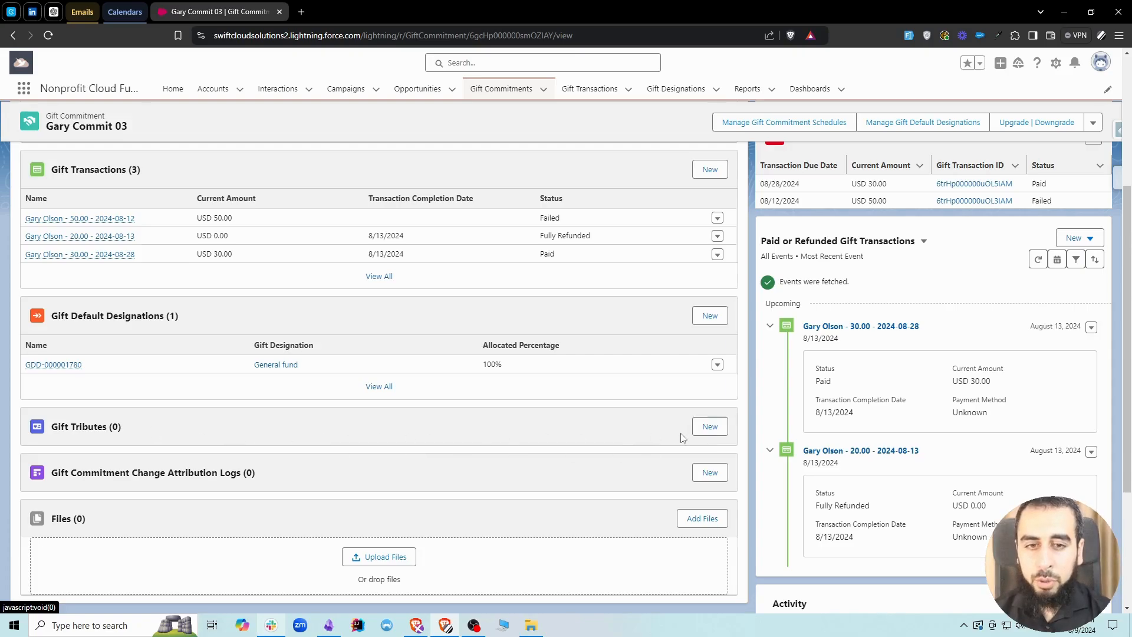
click(705, 426)
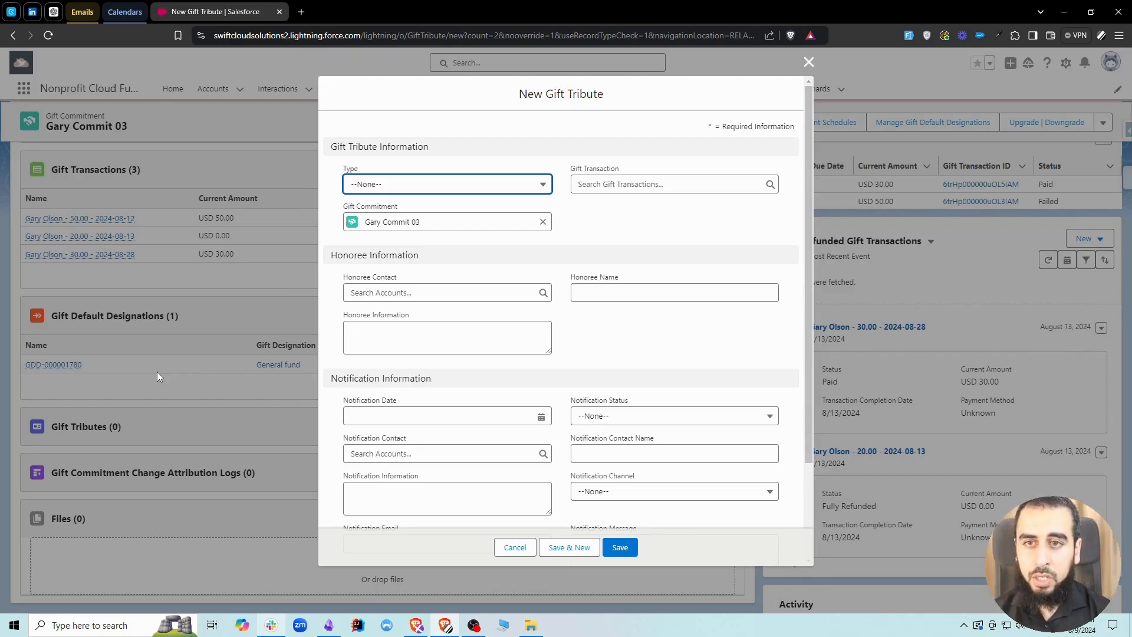
click(418, 187)
click(409, 226)
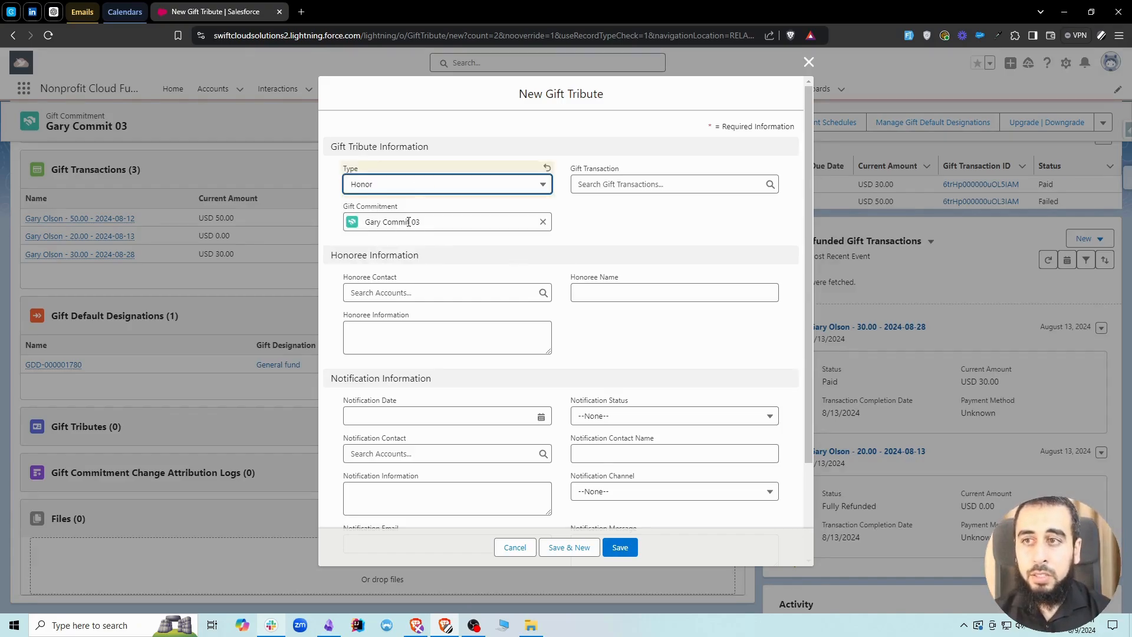
click(419, 293)
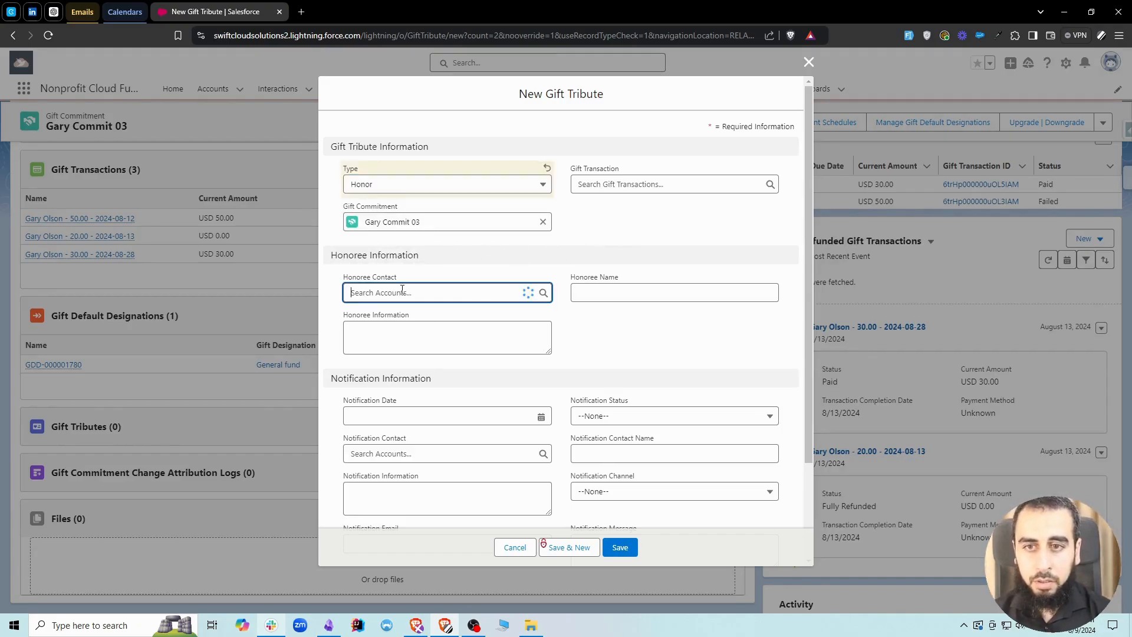
click(413, 373)
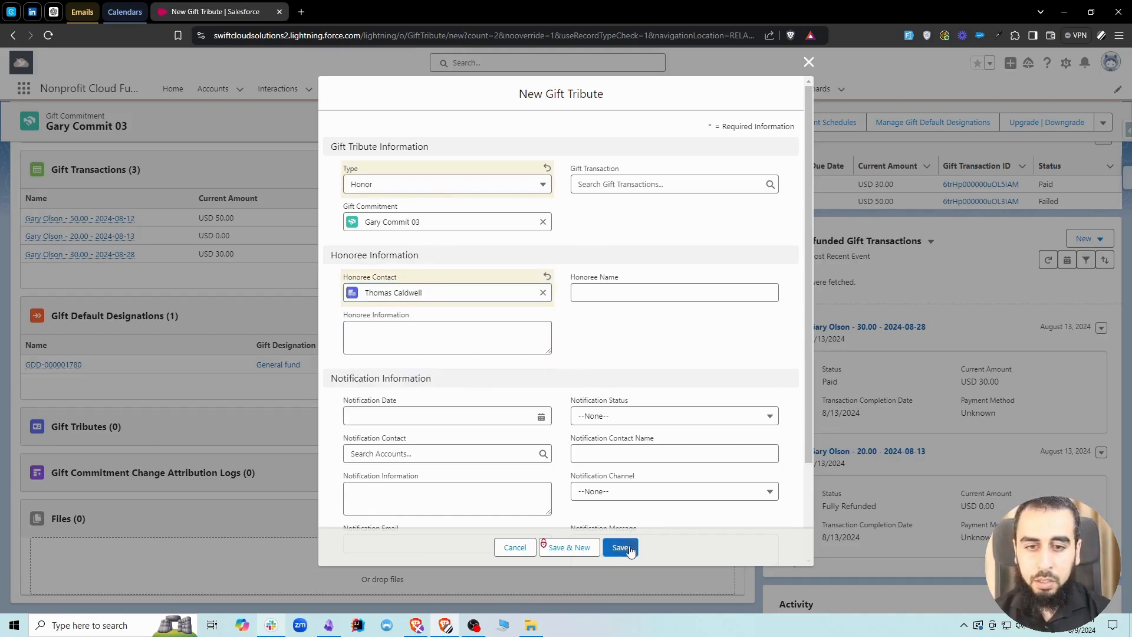
click(619, 547)
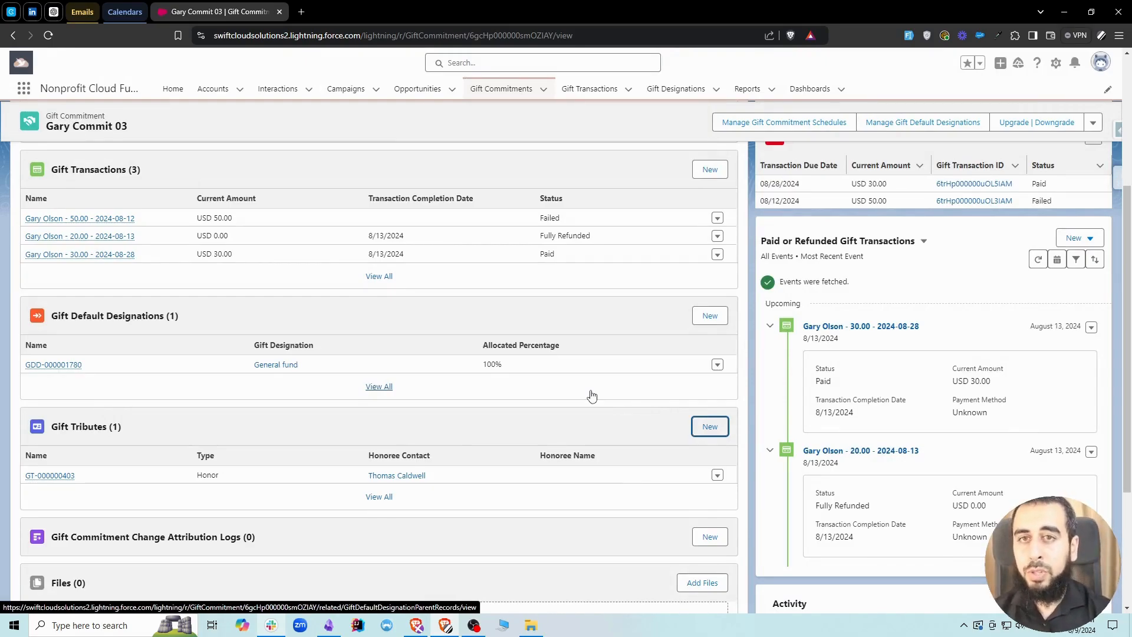
Check the custom-schedule commitment's details, try to upgrade or downgrade it, and read the resulting message
scroll(587, 395, up, 5)
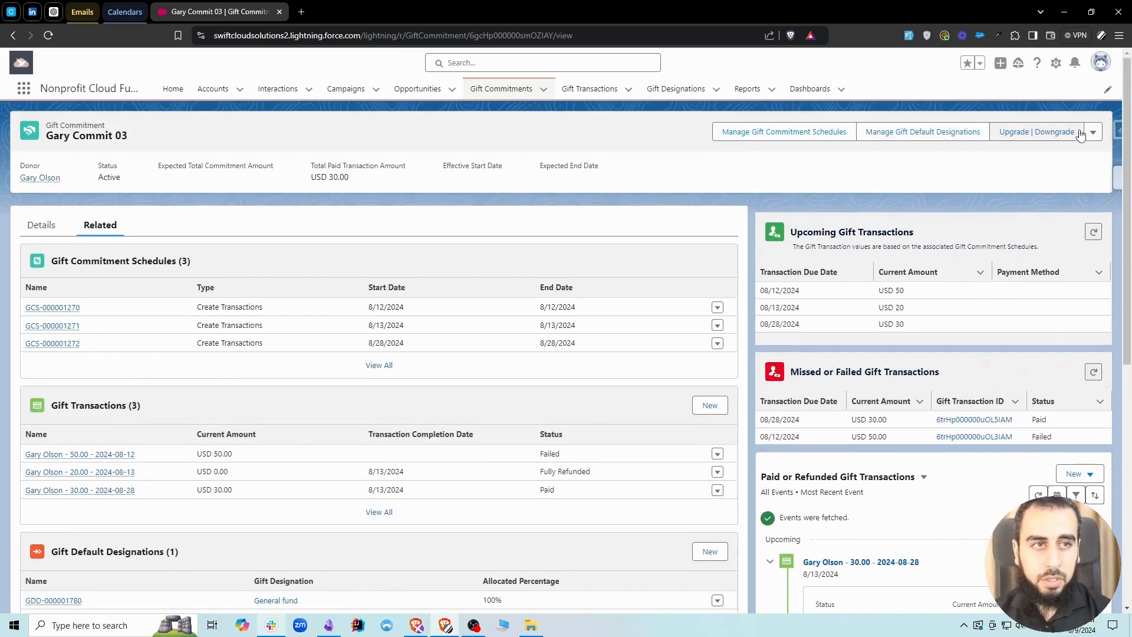
click(51, 228)
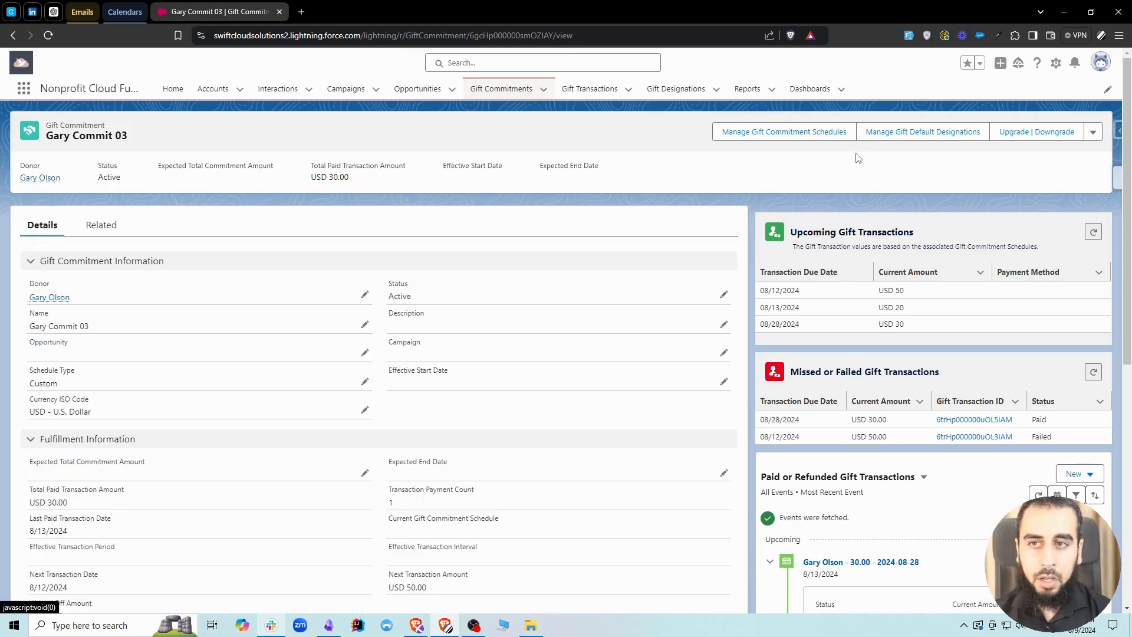
click(1032, 132)
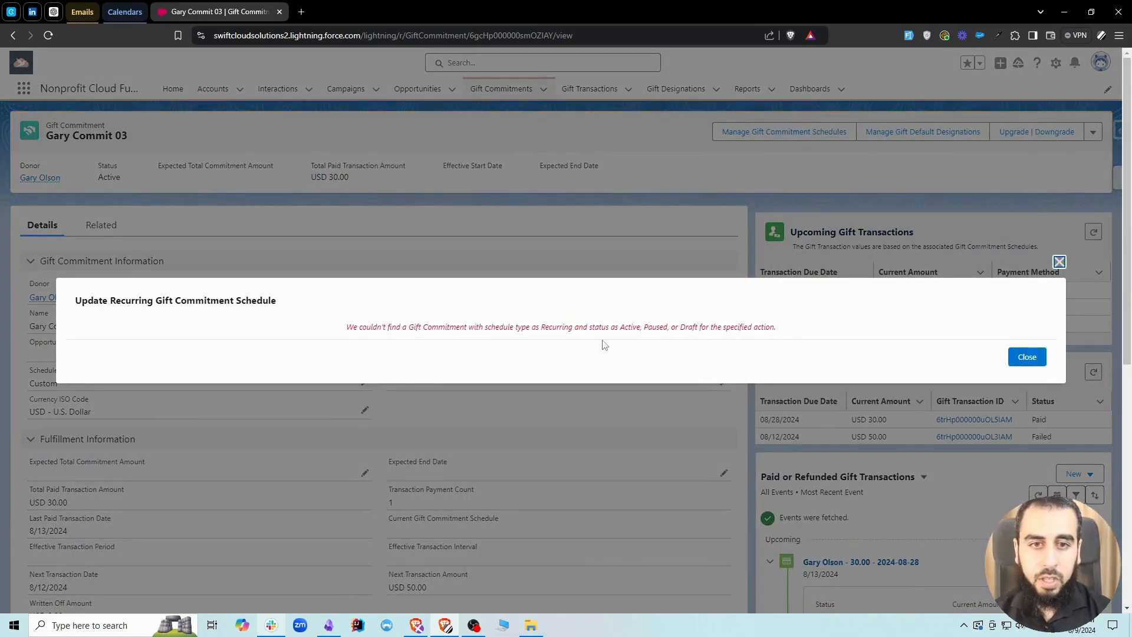
click(1059, 262)
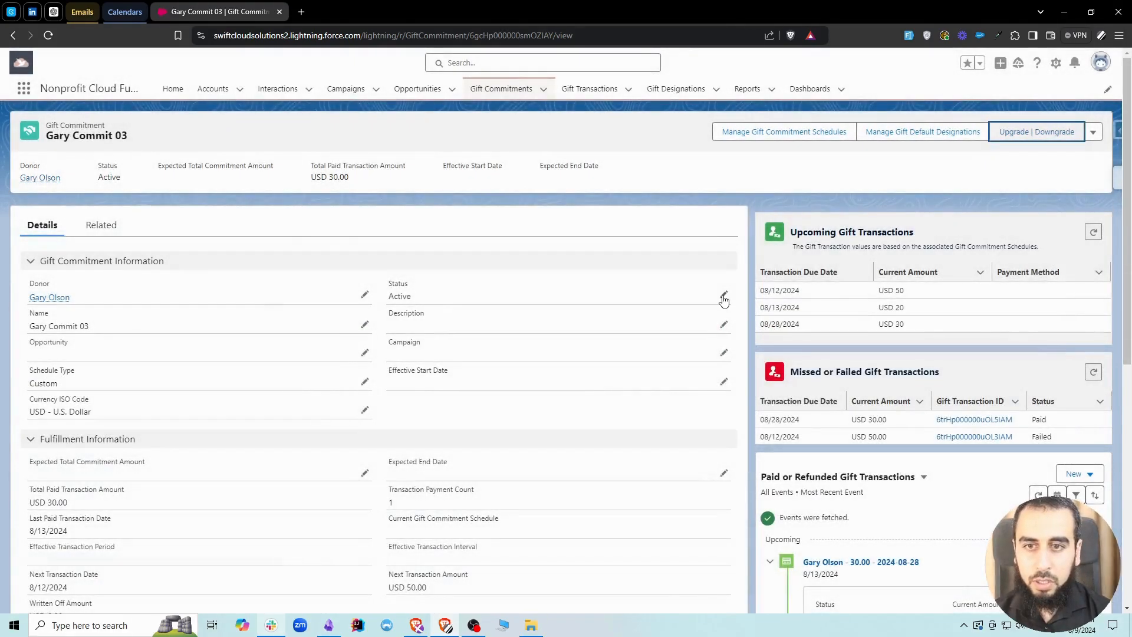
click(1016, 139)
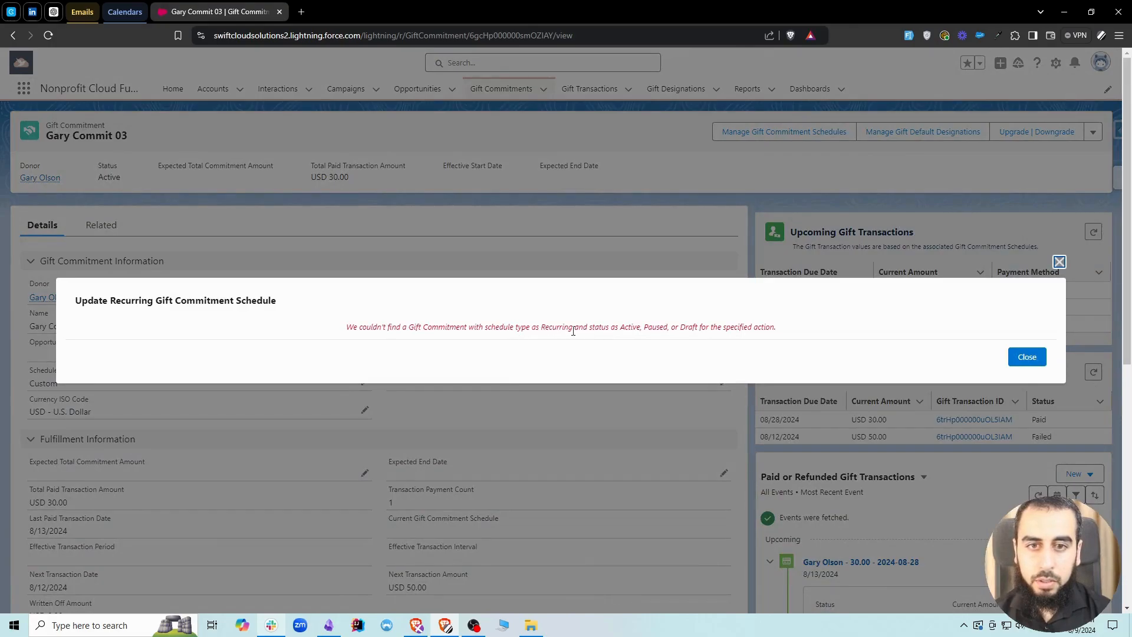
drag(543, 328, 588, 328)
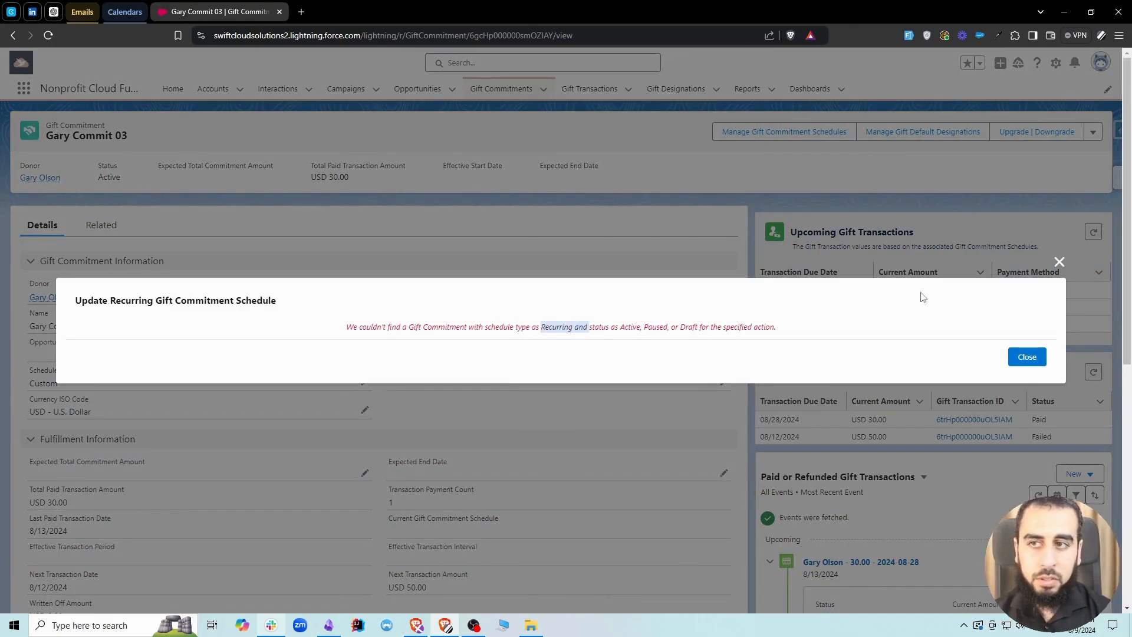
click(1059, 262)
Open the recurring commitment GiftCommitment 0 and view the schedule selection offered for upgrading or downgrading and for managing schedules
click(502, 88)
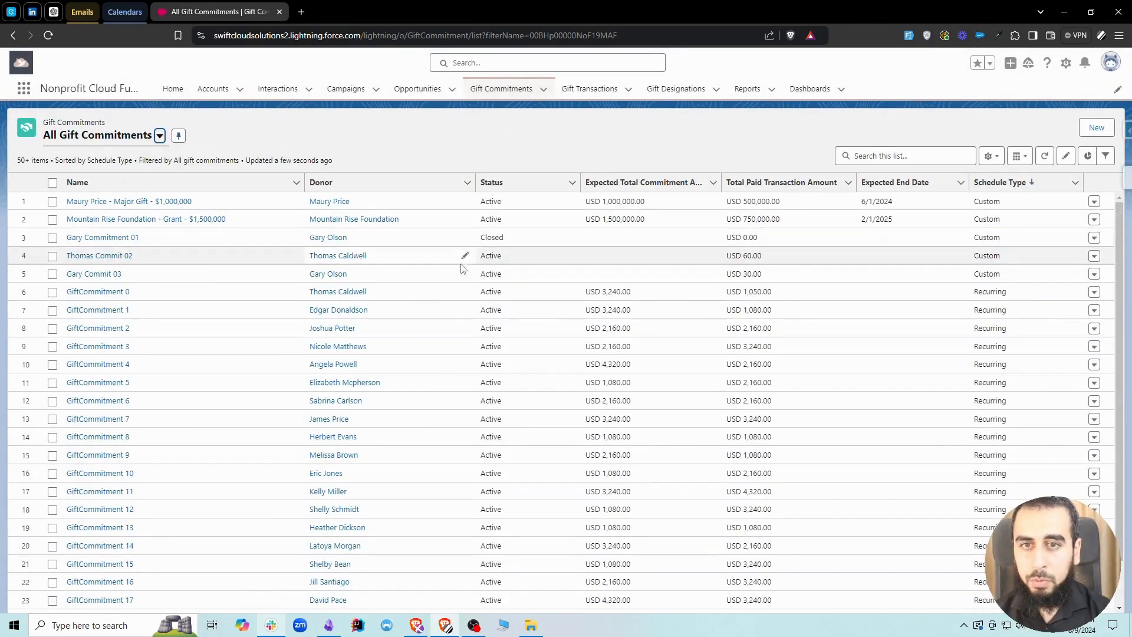
click(87, 293)
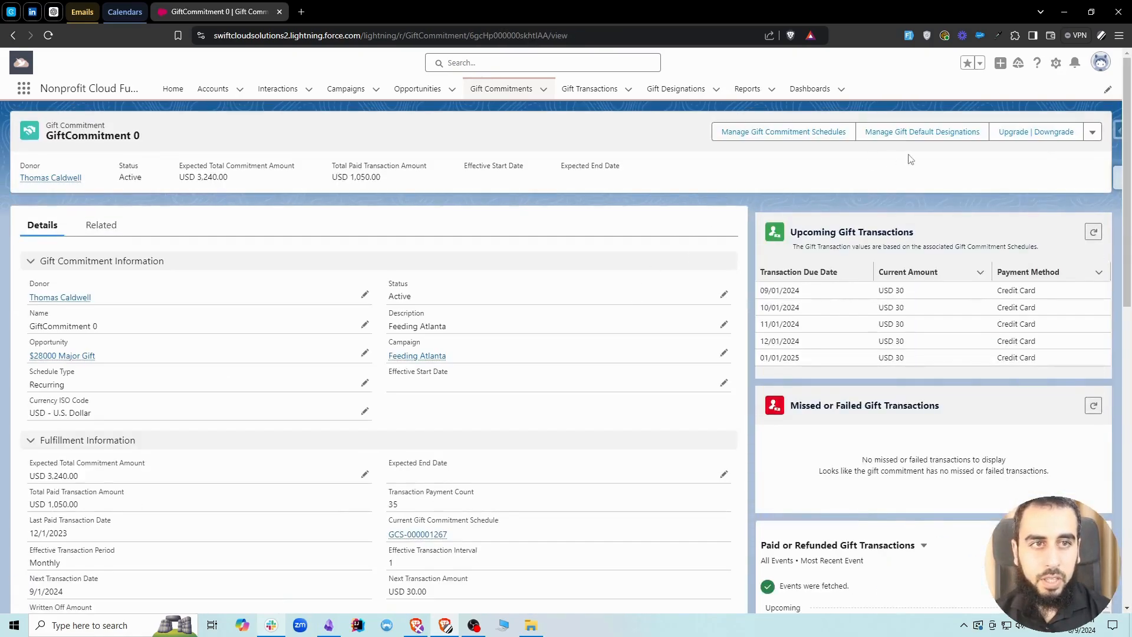
click(1041, 134)
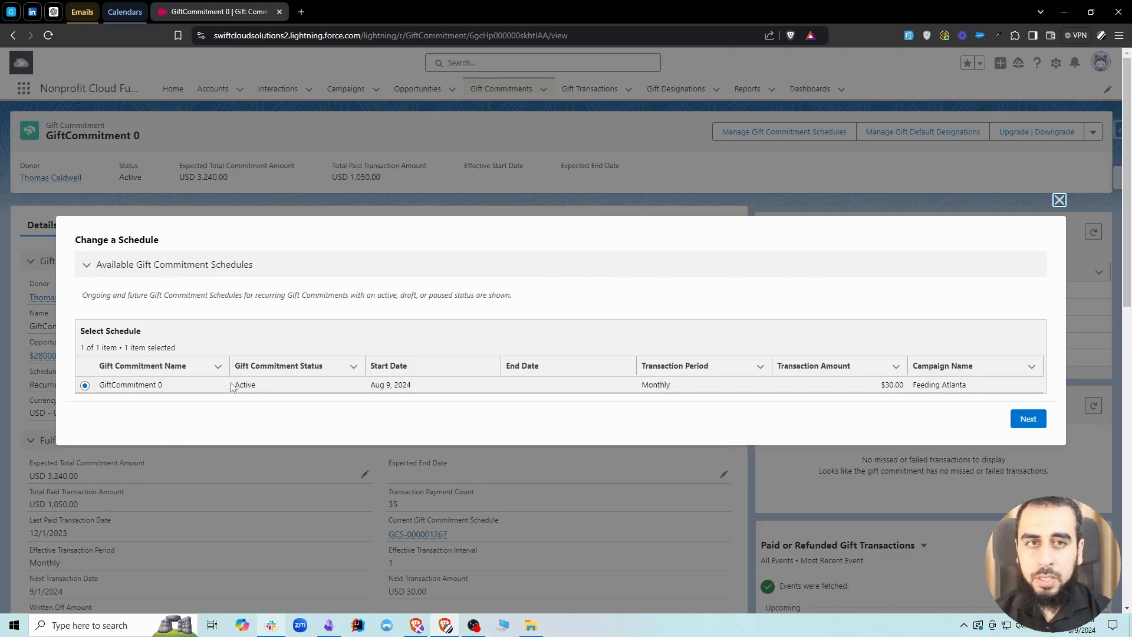
click(1059, 203)
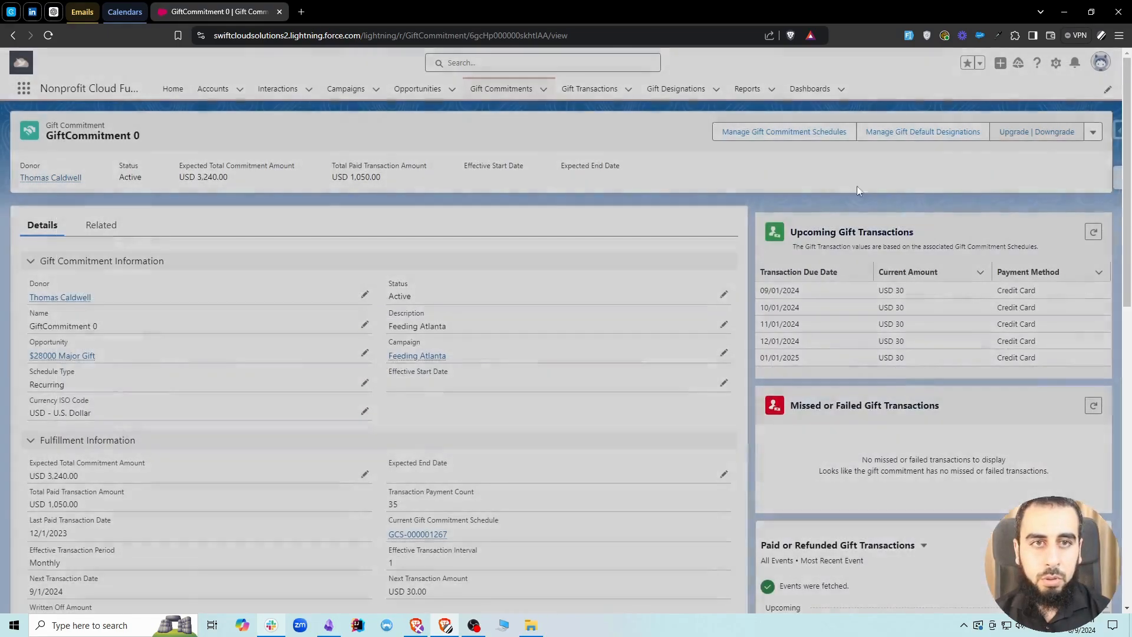
click(784, 133)
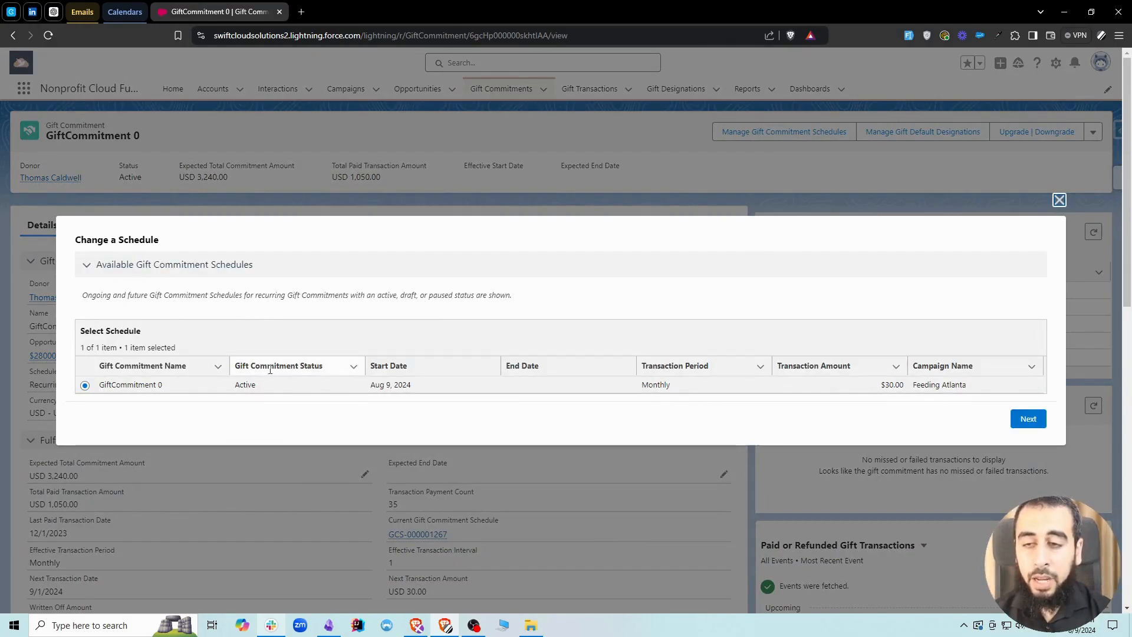
click(1059, 200)
Examine the schedule, payment and additional fields for upgrading or downgrading GiftCommitment 0's monthly schedule, and leave without saving
click(1018, 134)
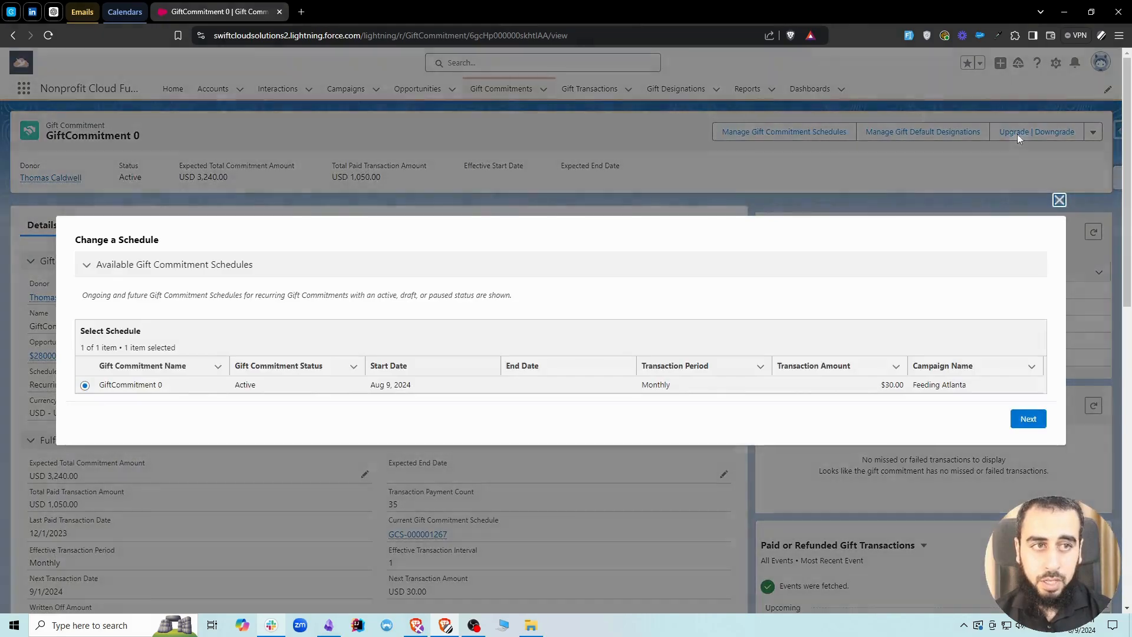
click(1015, 420)
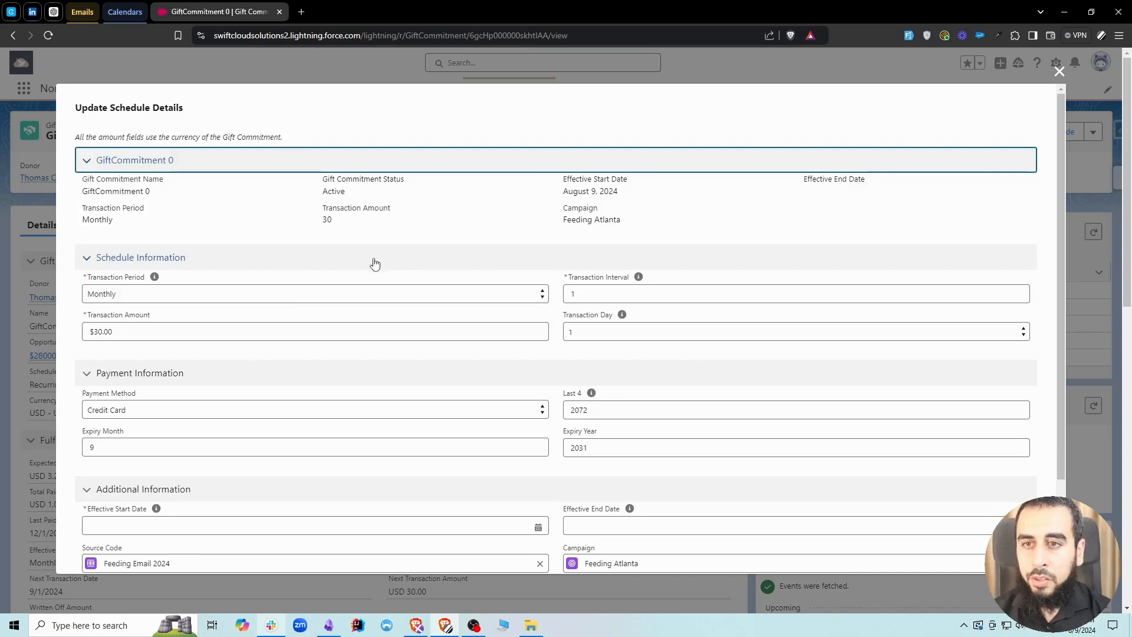
scroll(218, 255, down, 2)
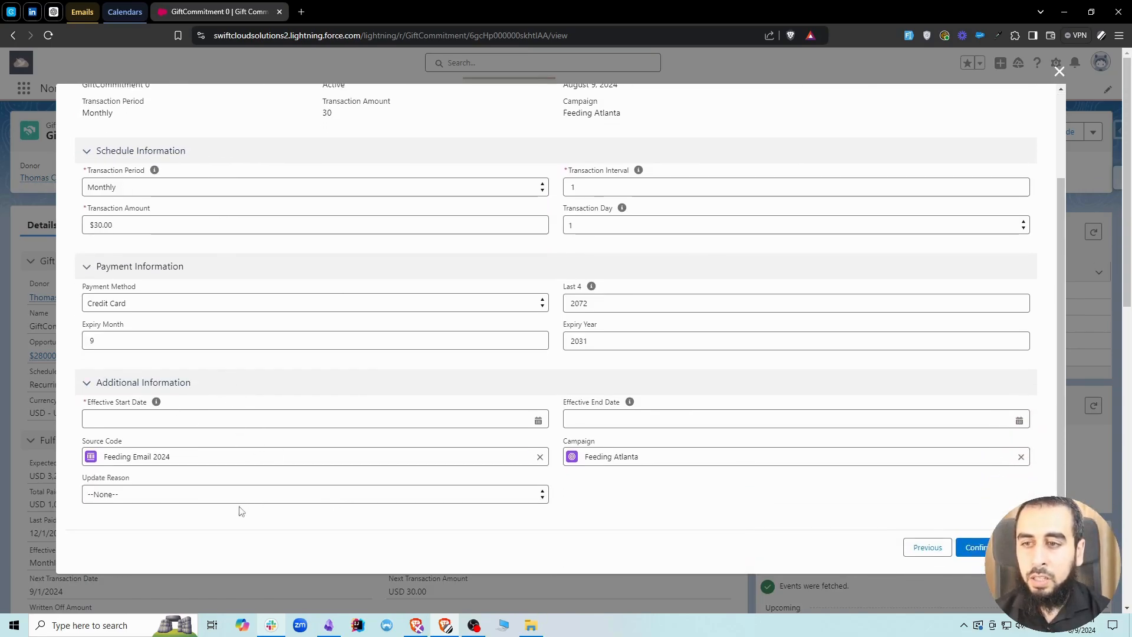
scroll(167, 511, up, 2)
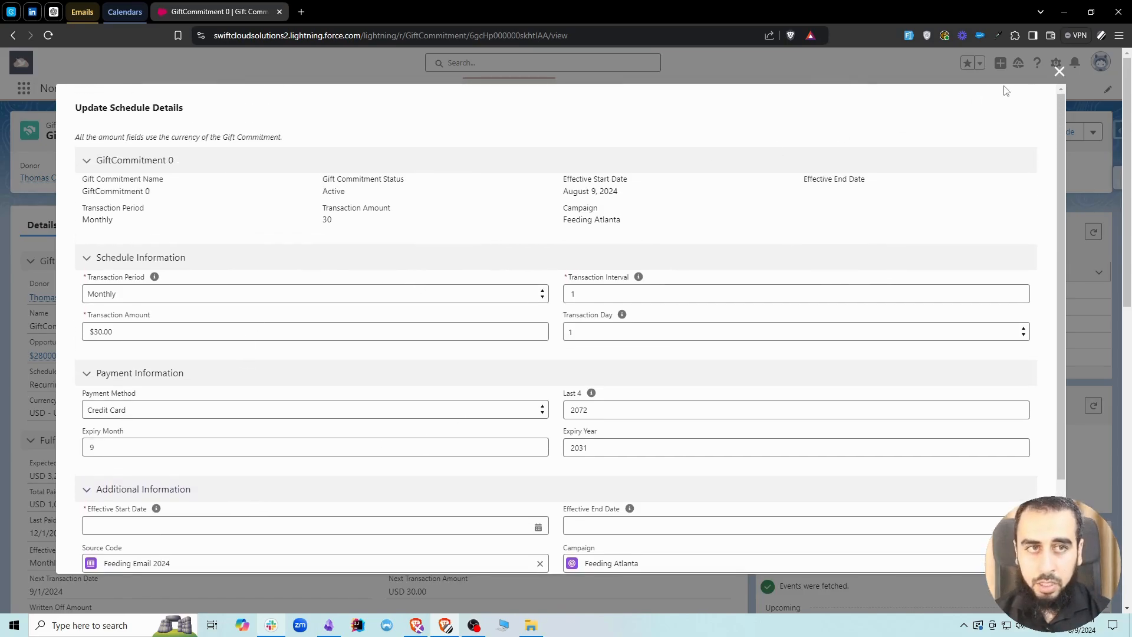
click(1059, 74)
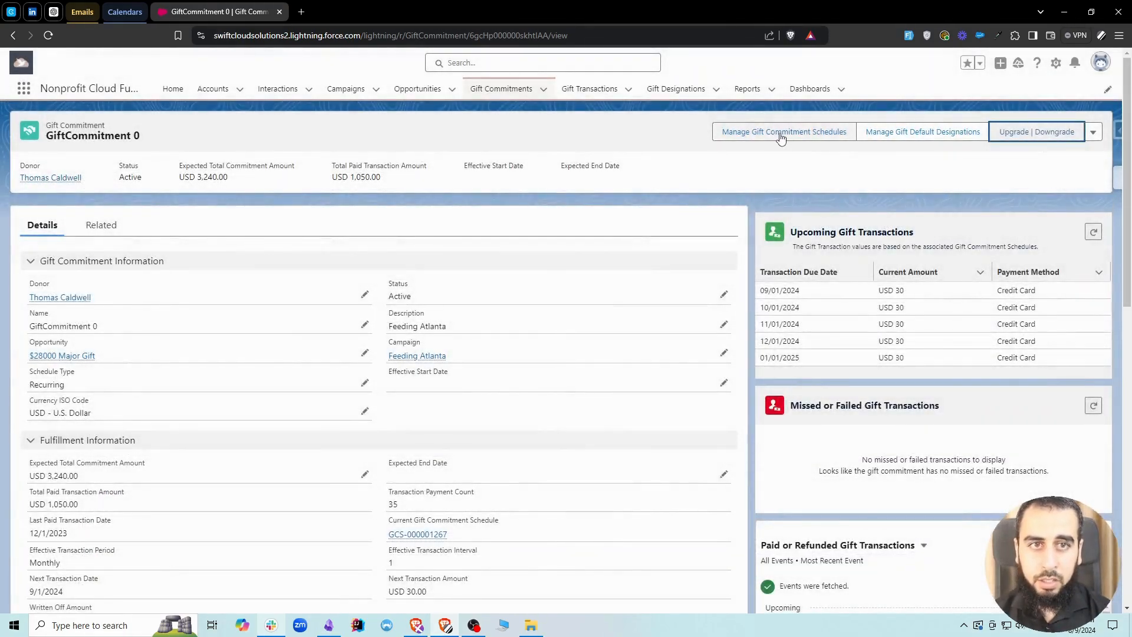
View the pause period, additional information and pause reason options for GiftCommitment 0's schedule, and leave without pausing it
click(1092, 133)
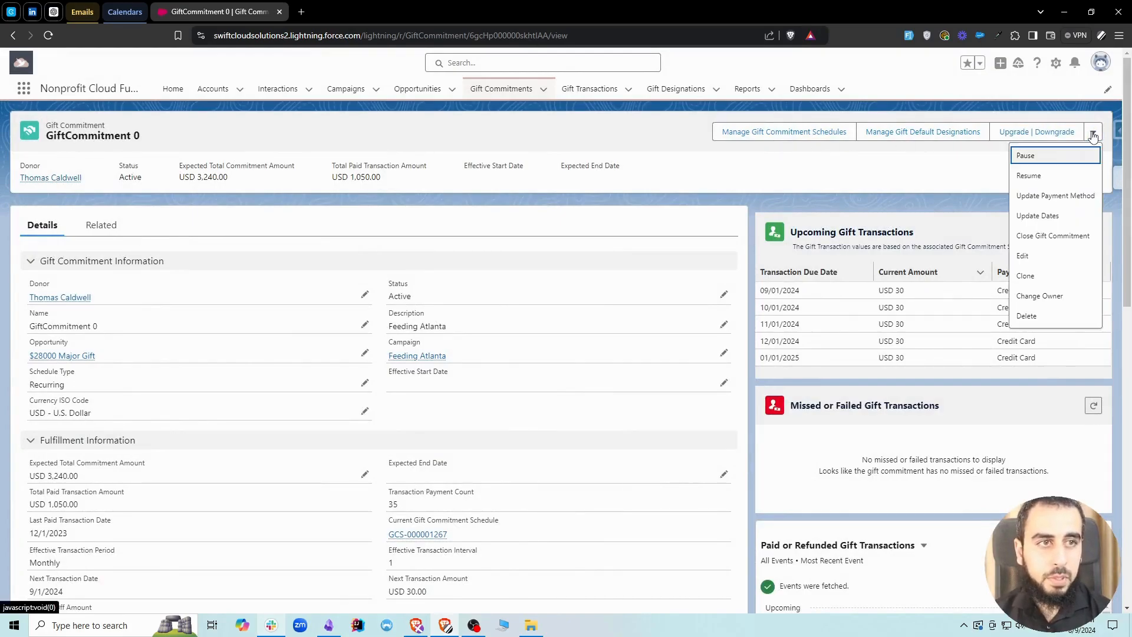
click(1038, 156)
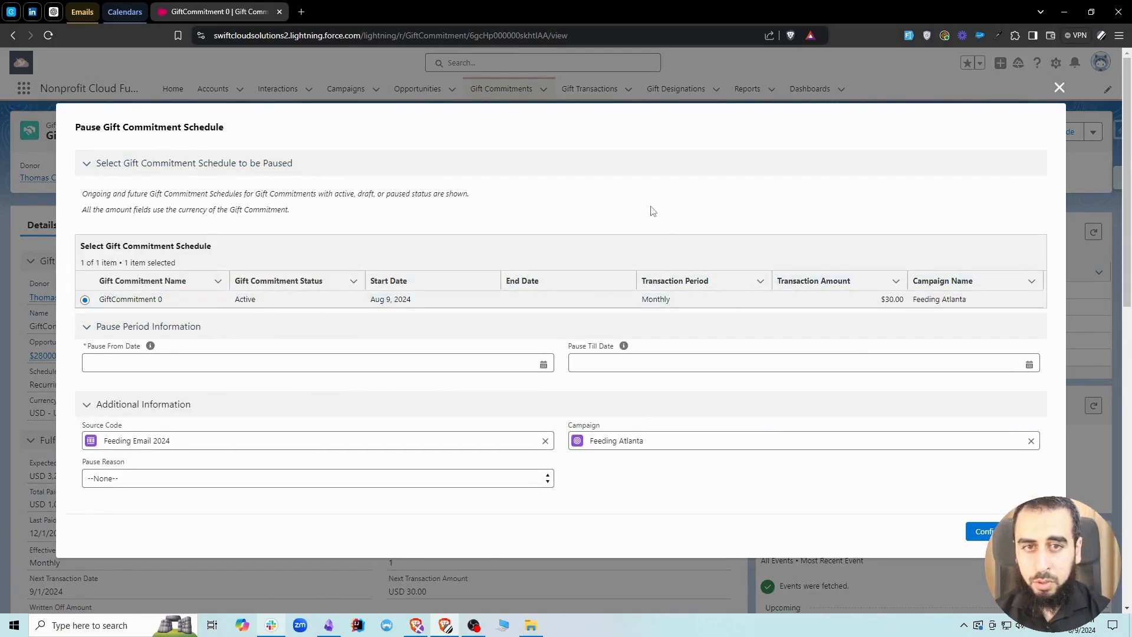
click(170, 363)
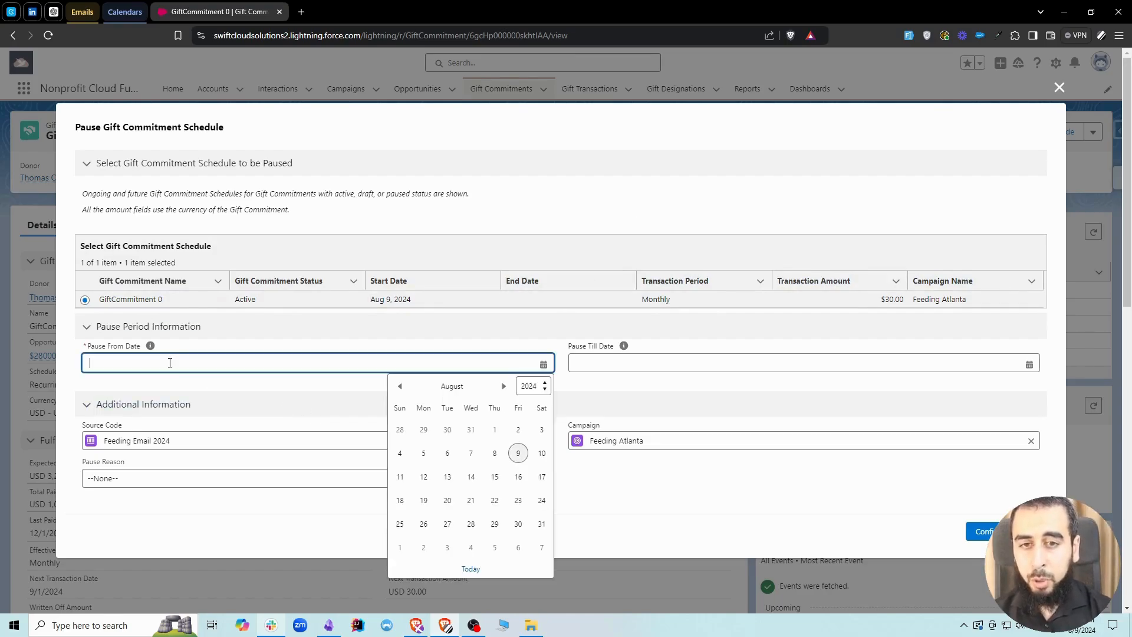
click(623, 386)
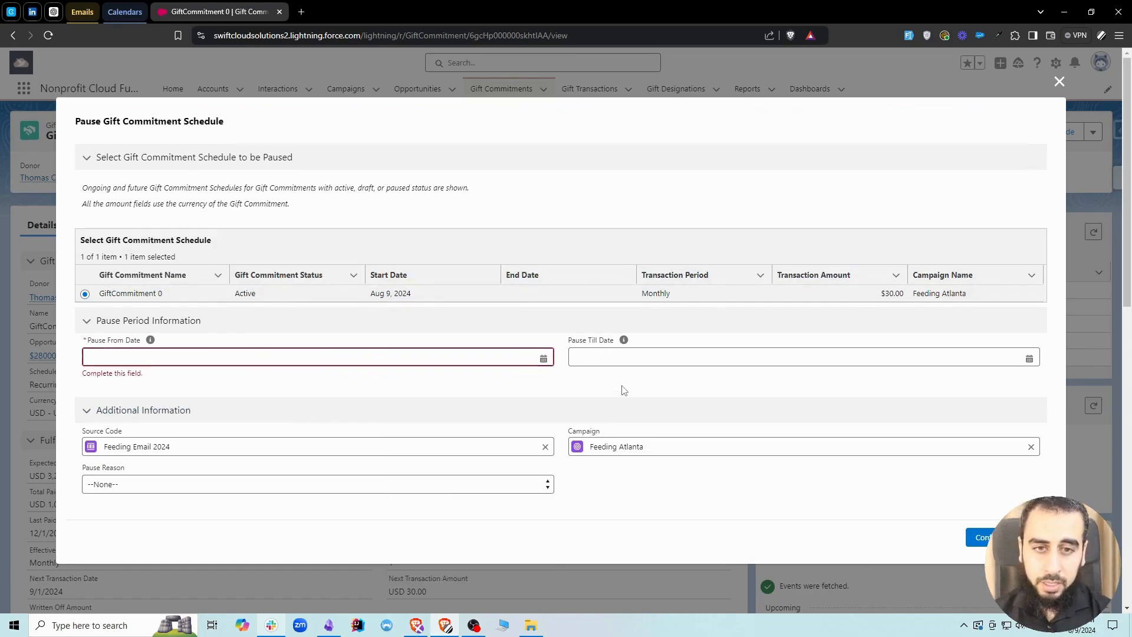
click(131, 487)
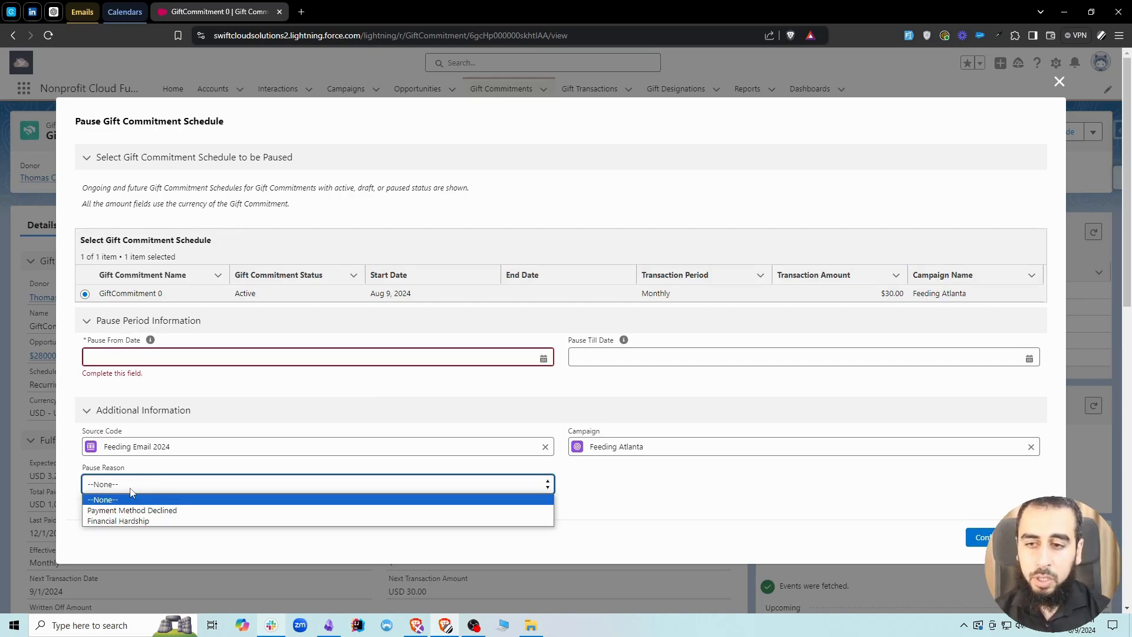
click(1059, 81)
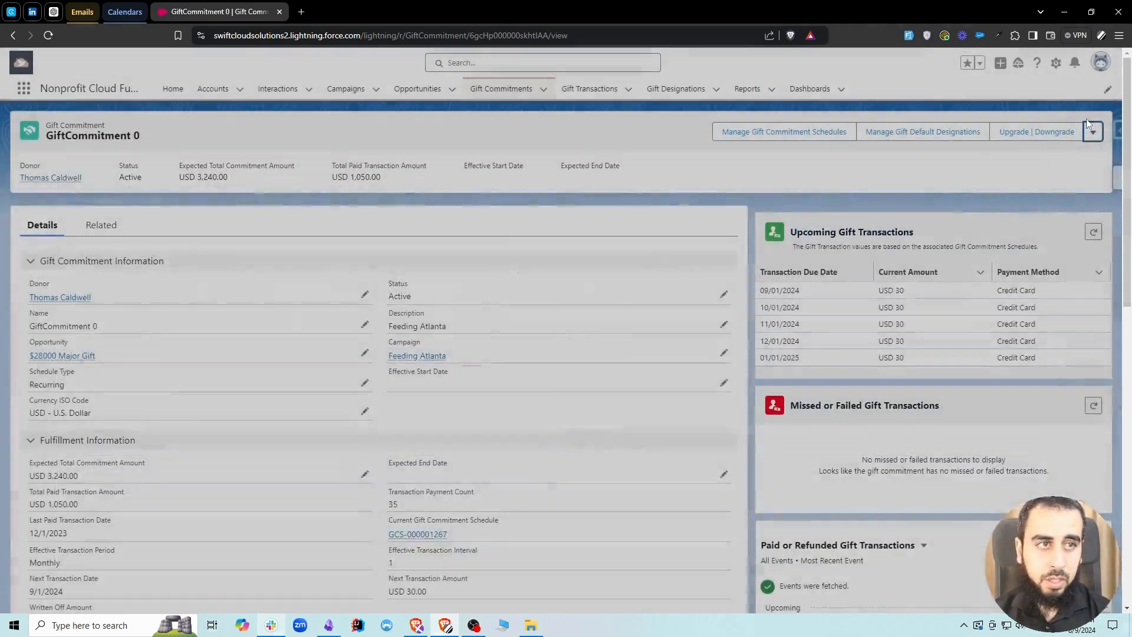
View the payment method options for updating GiftCommitment 0's monthly schedule, and leave without saving
click(1093, 132)
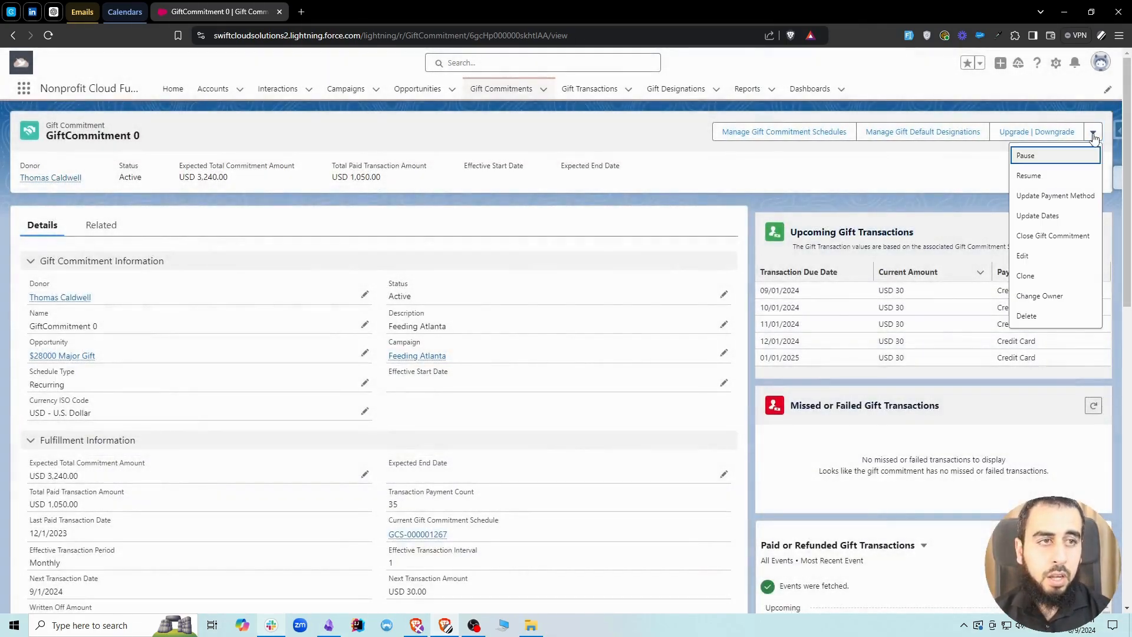
click(1043, 198)
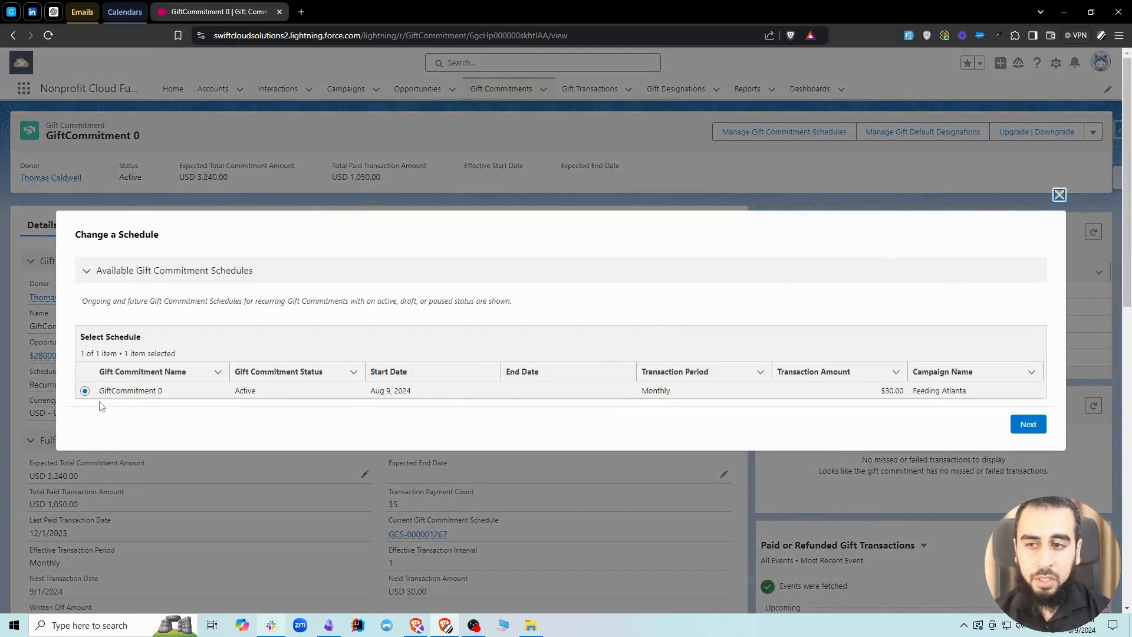
click(1024, 427)
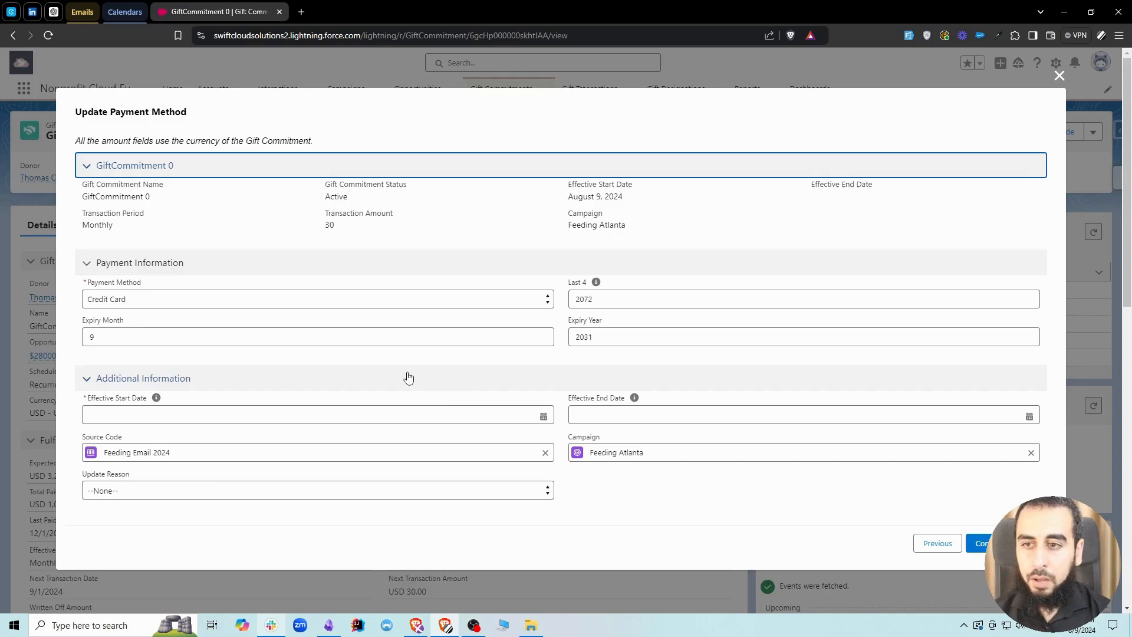
click(108, 301)
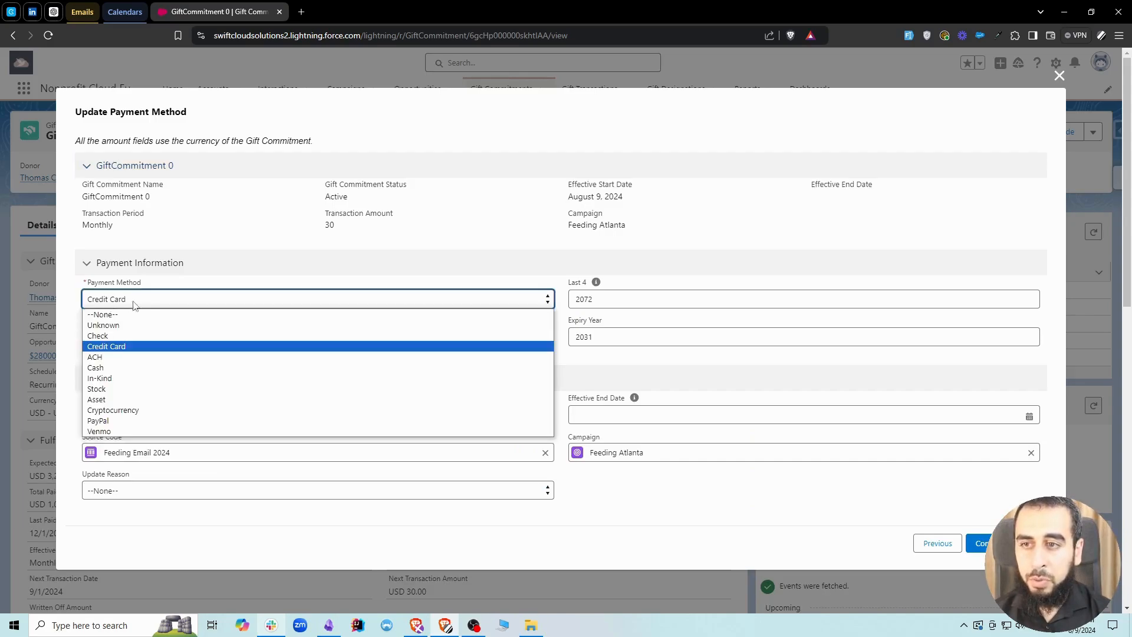
click(390, 240)
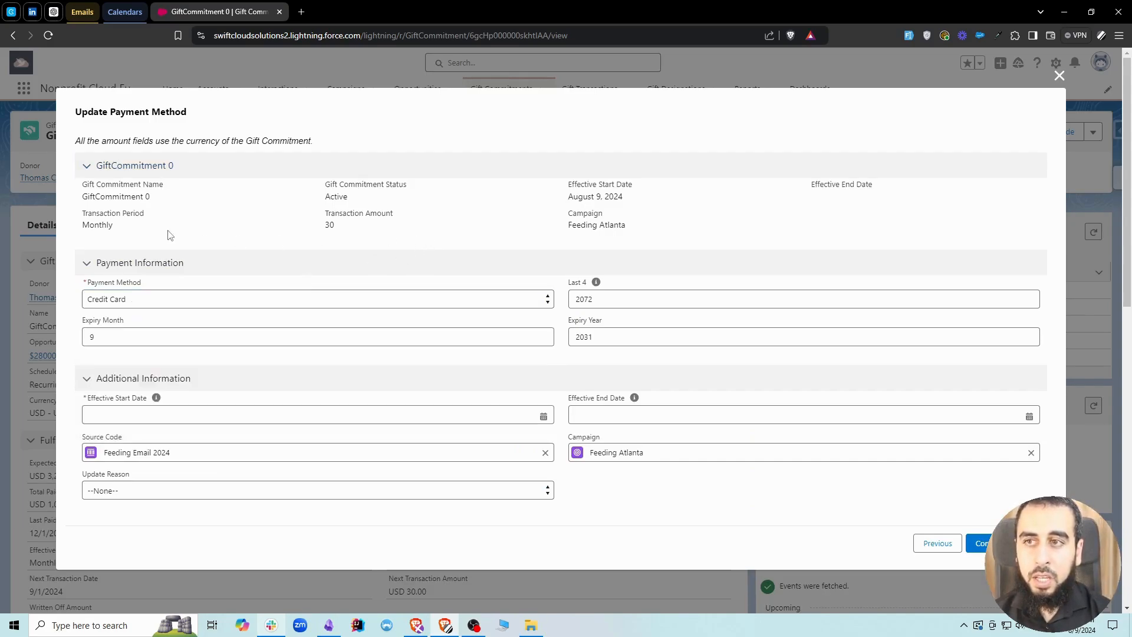
click(1060, 76)
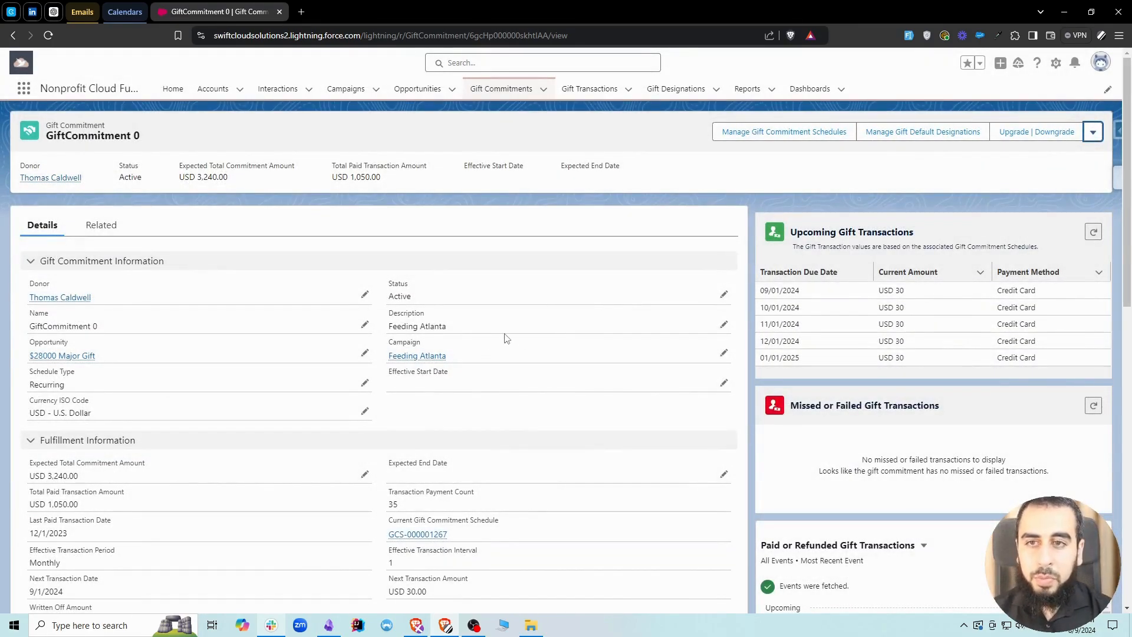
Open the related gift transaction Gift 8000 from GiftCommitment 0 in a separate browser tab and review its details and payment information
click(115, 234)
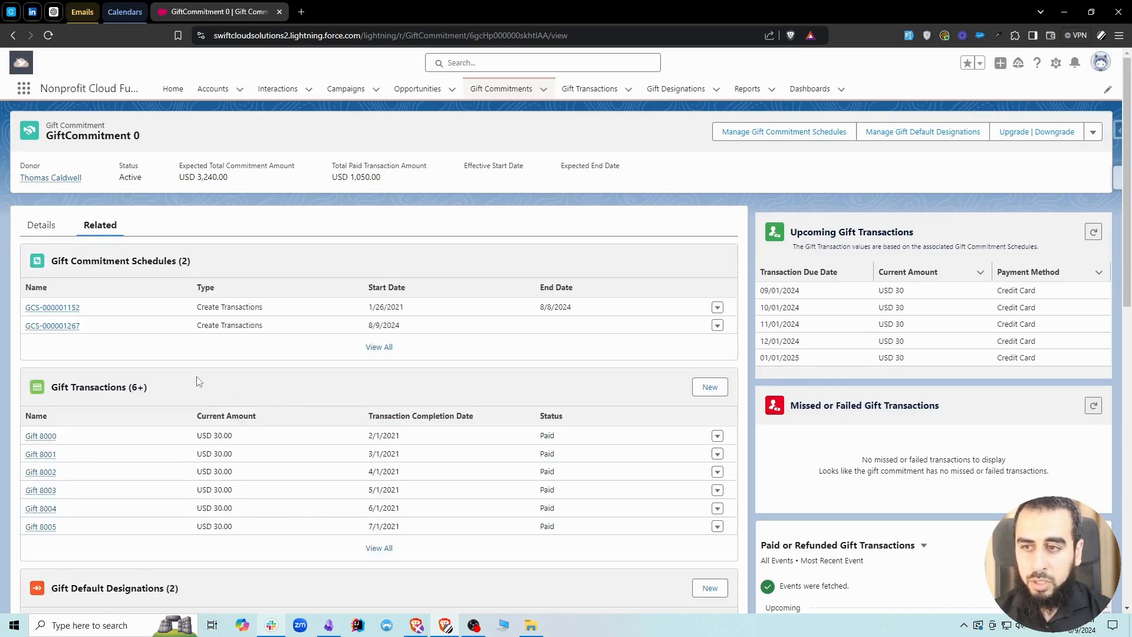
middle_click(40, 436)
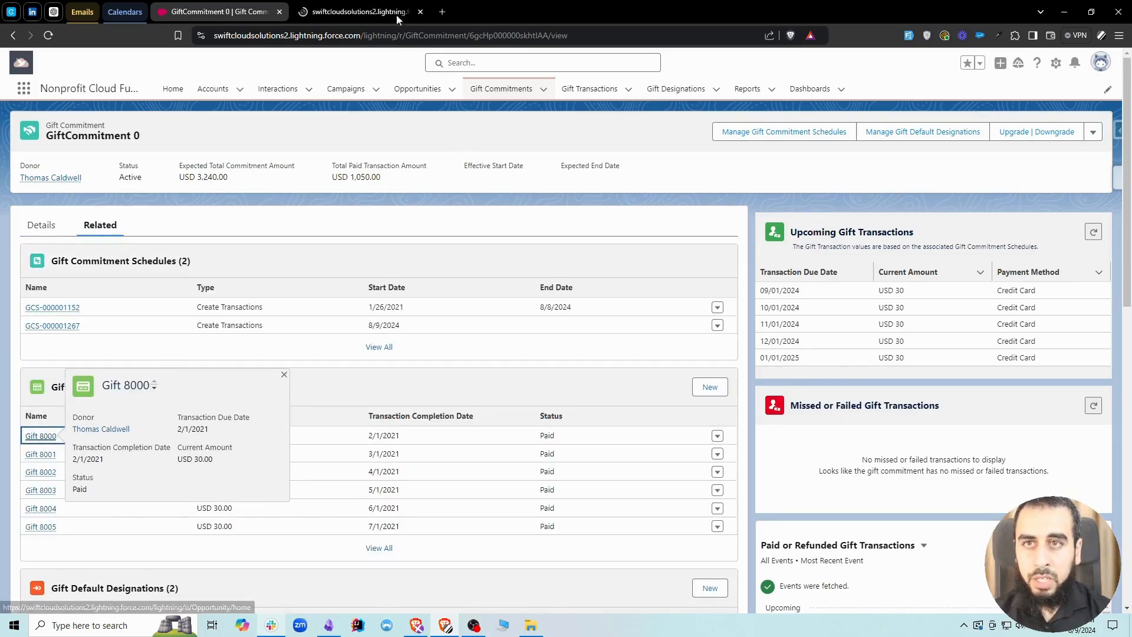
click(366, 11)
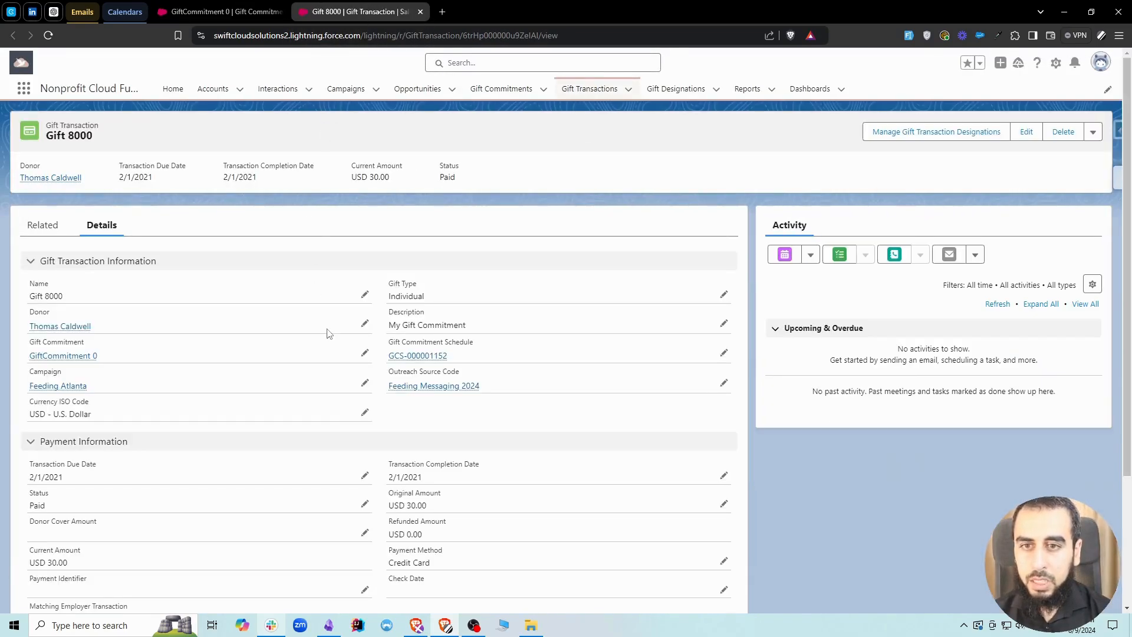
scroll(328, 334, down, 3)
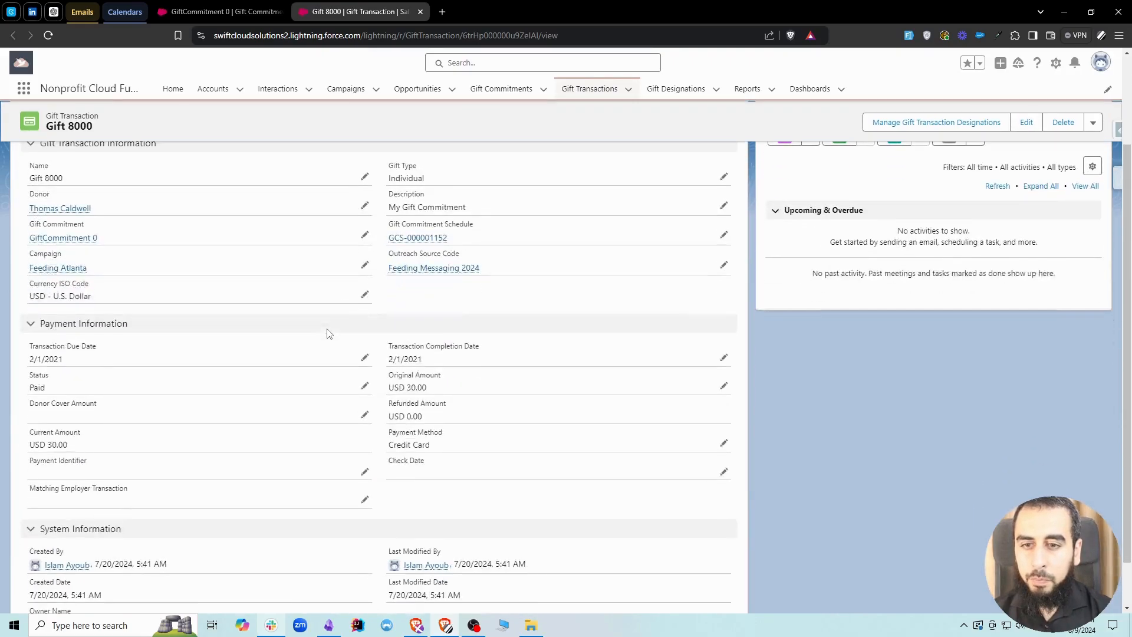
scroll(328, 334, up, 2)
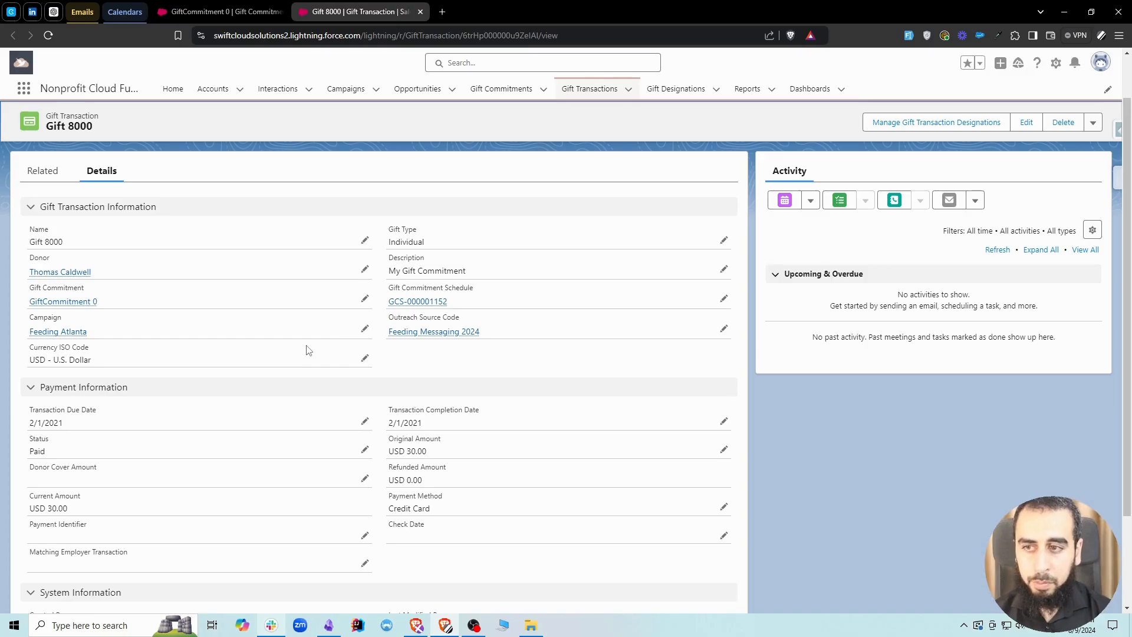
Edit the Gift Transaction record page in Lightning App Builder and open its Gift Transaction Layout from the record detail component
click(1056, 64)
click(996, 225)
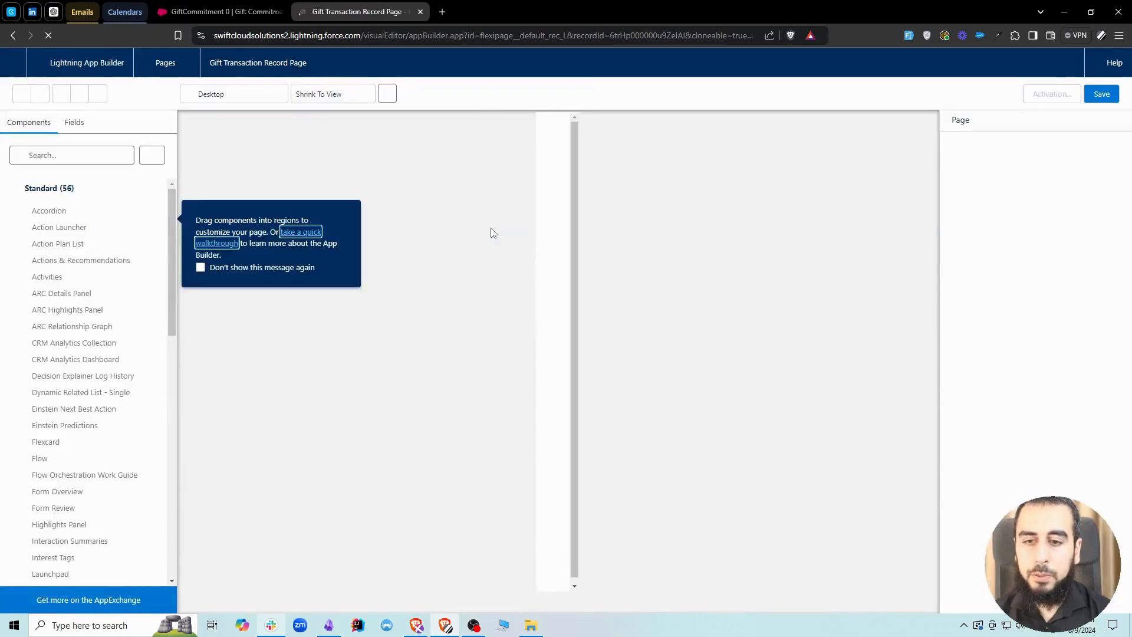
click(348, 214)
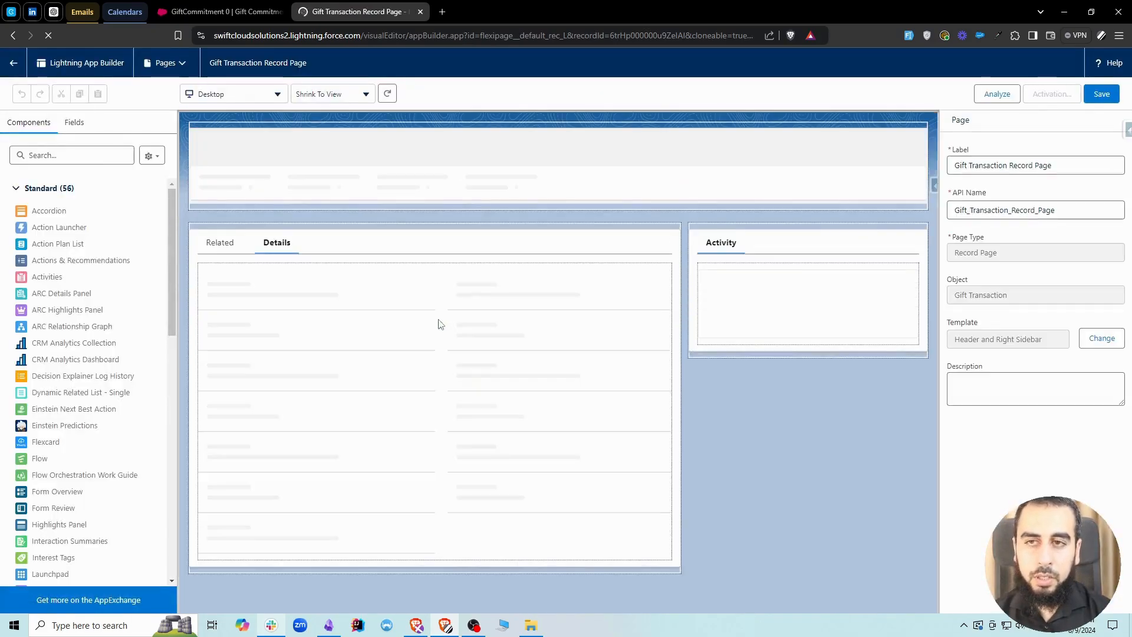
click(621, 370)
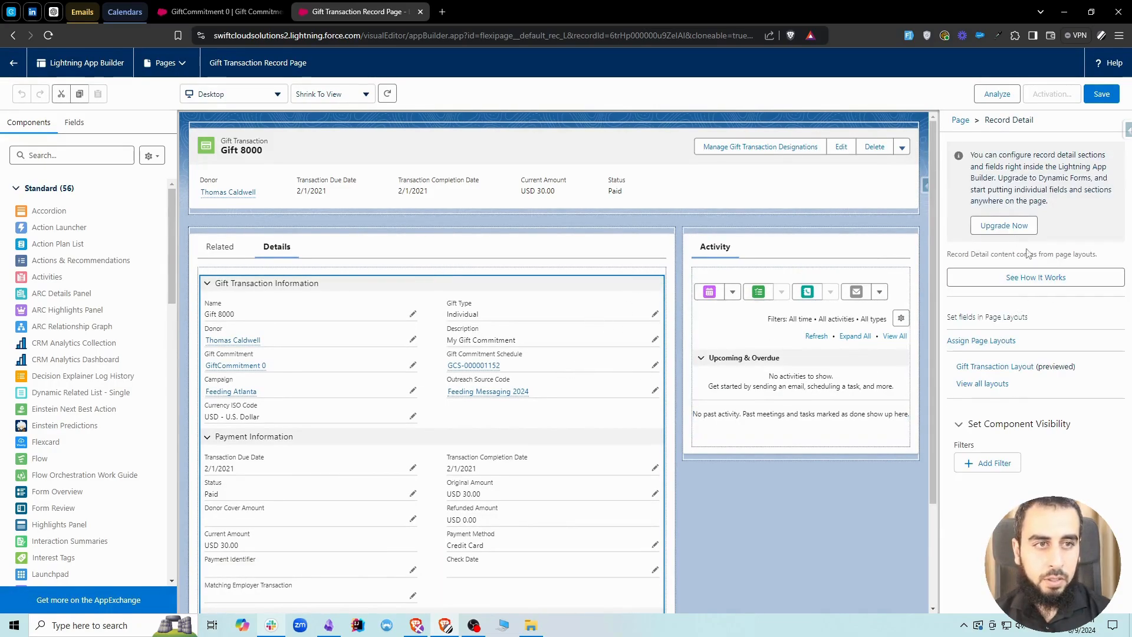
click(996, 367)
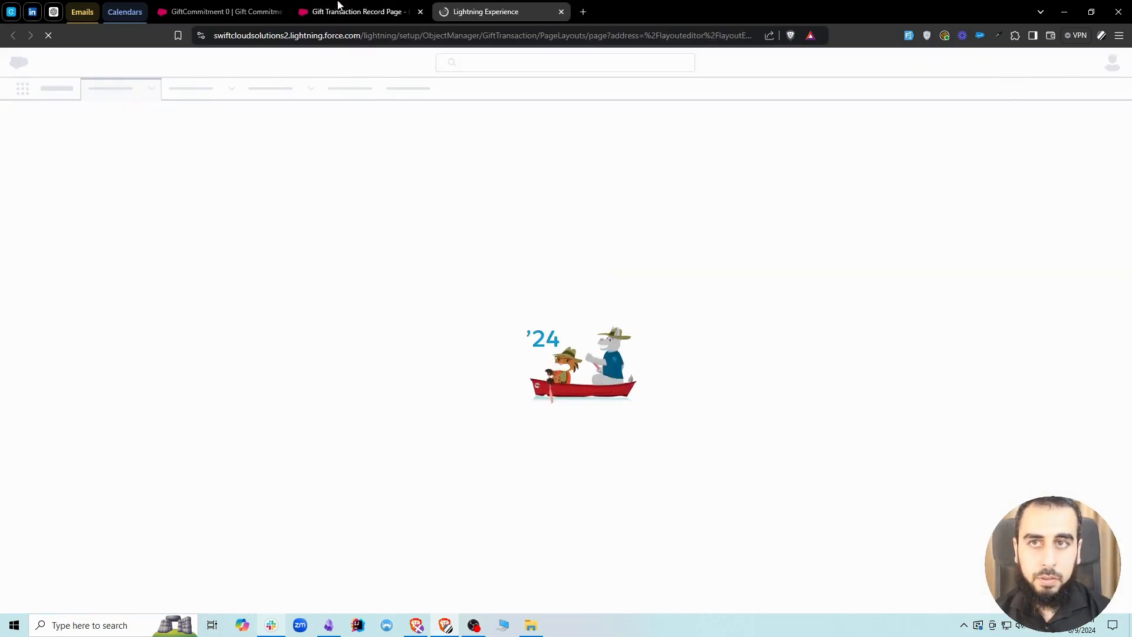
click(336, 11)
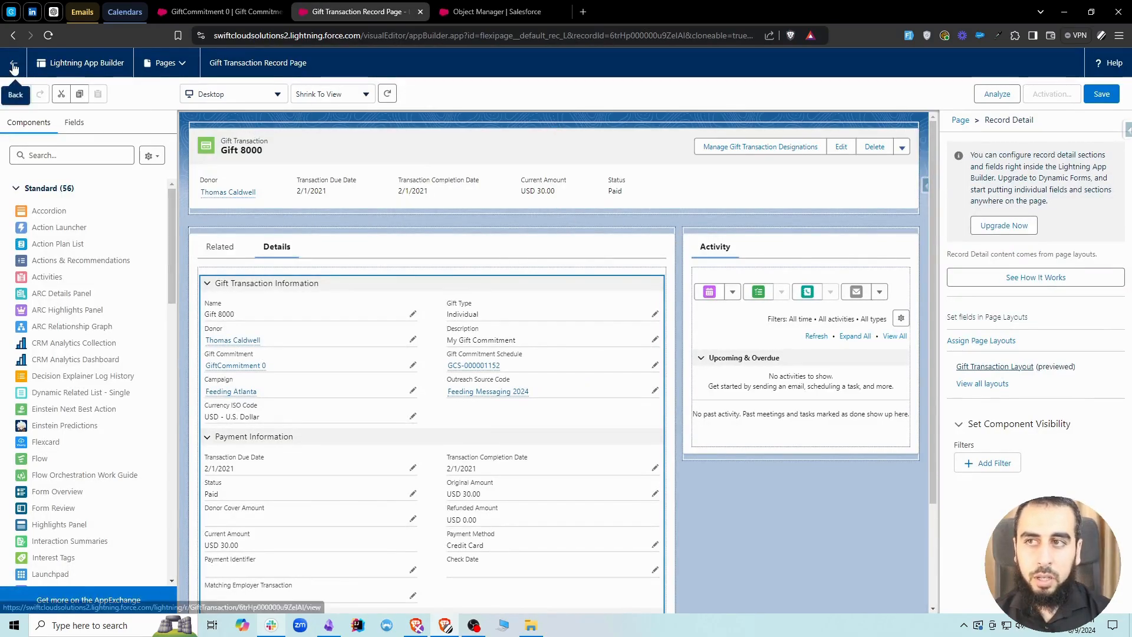
click(480, 8)
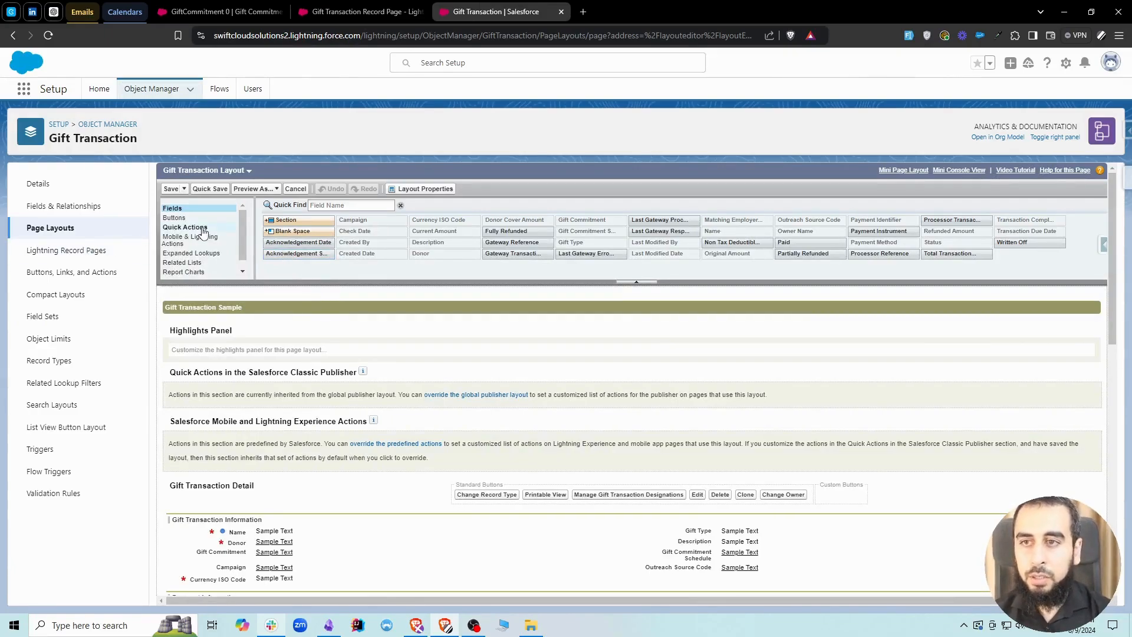
Find the Payment Instrument field, add it to the Gift Transaction Layout, and save the layout
click(329, 207)
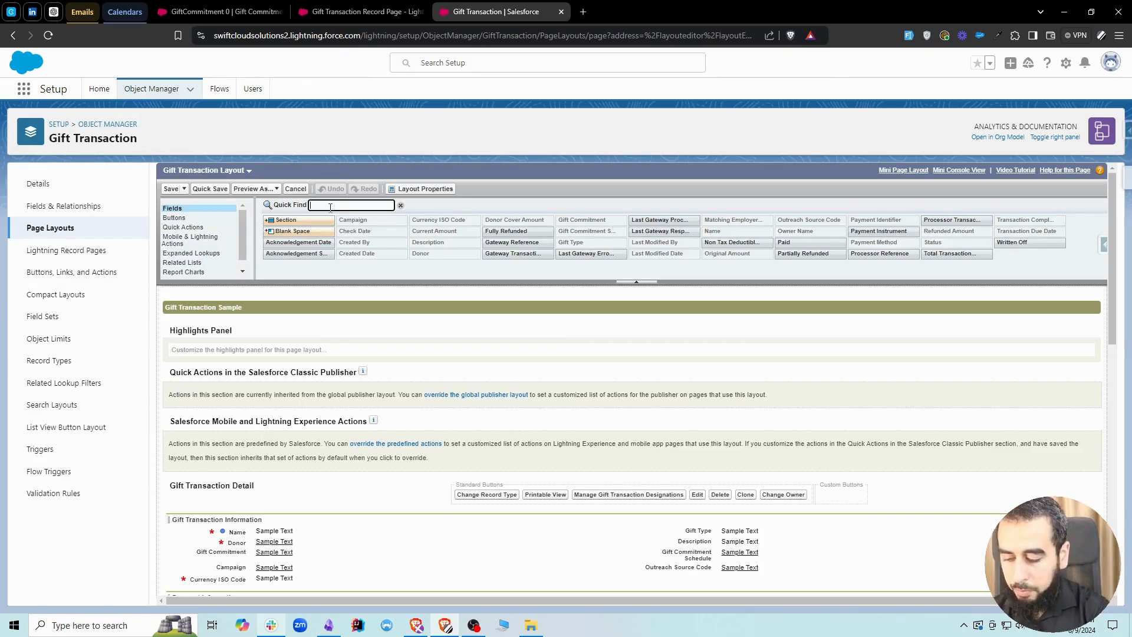
text(ins)
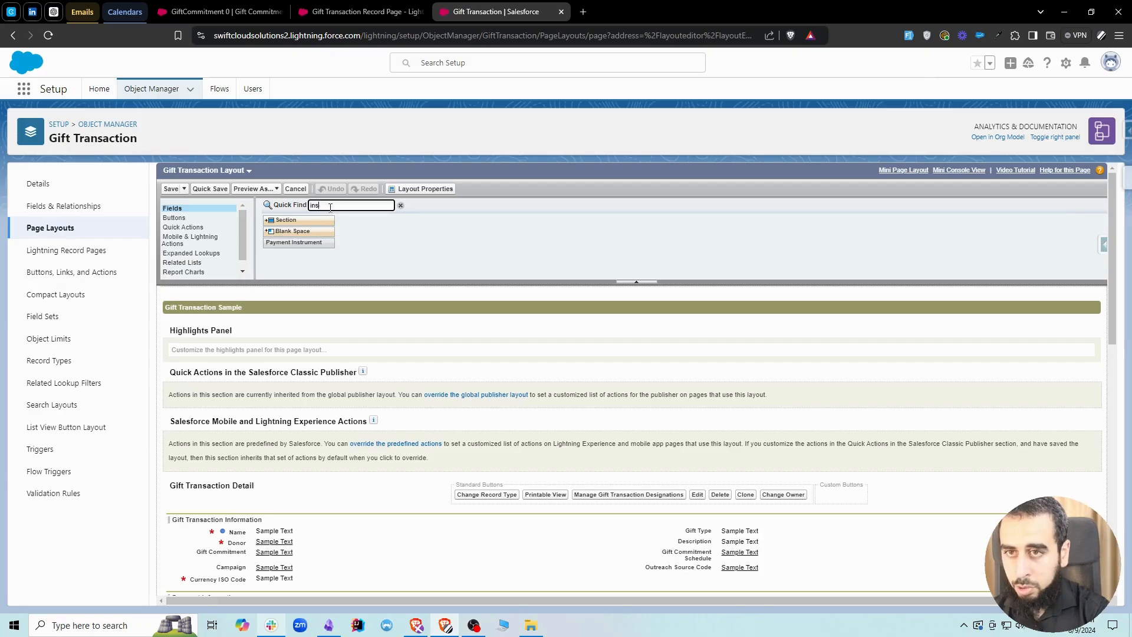
drag(303, 243, 731, 579)
click(168, 190)
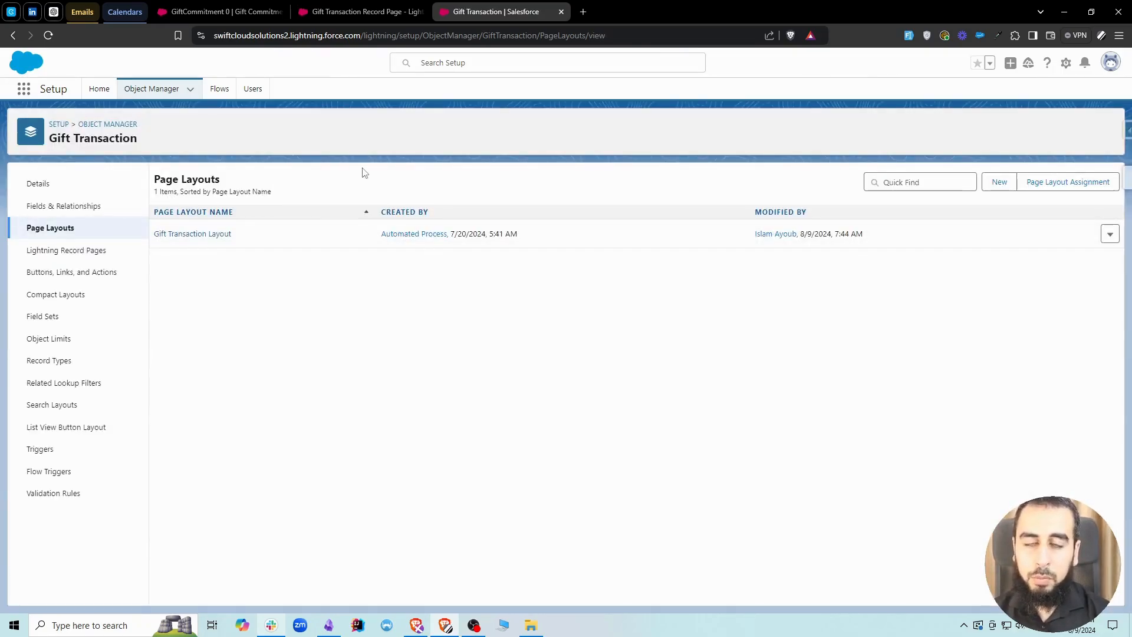
Return from Lightning App Builder to the Gift 8000 record and reload it to check for the added field
click(354, 11)
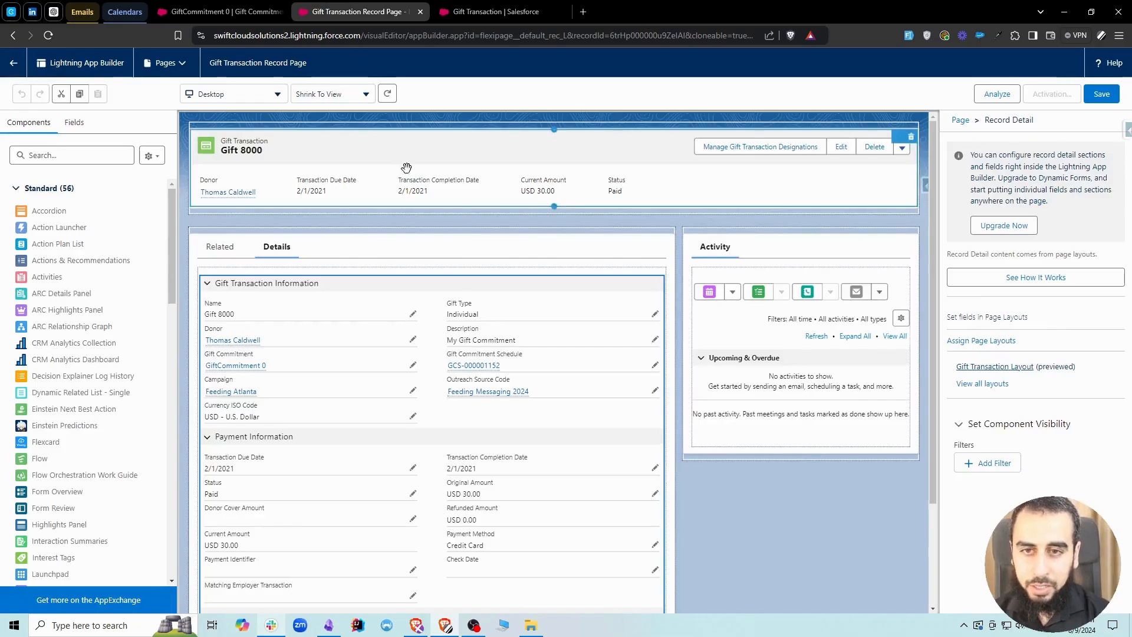
click(13, 63)
click(619, 107)
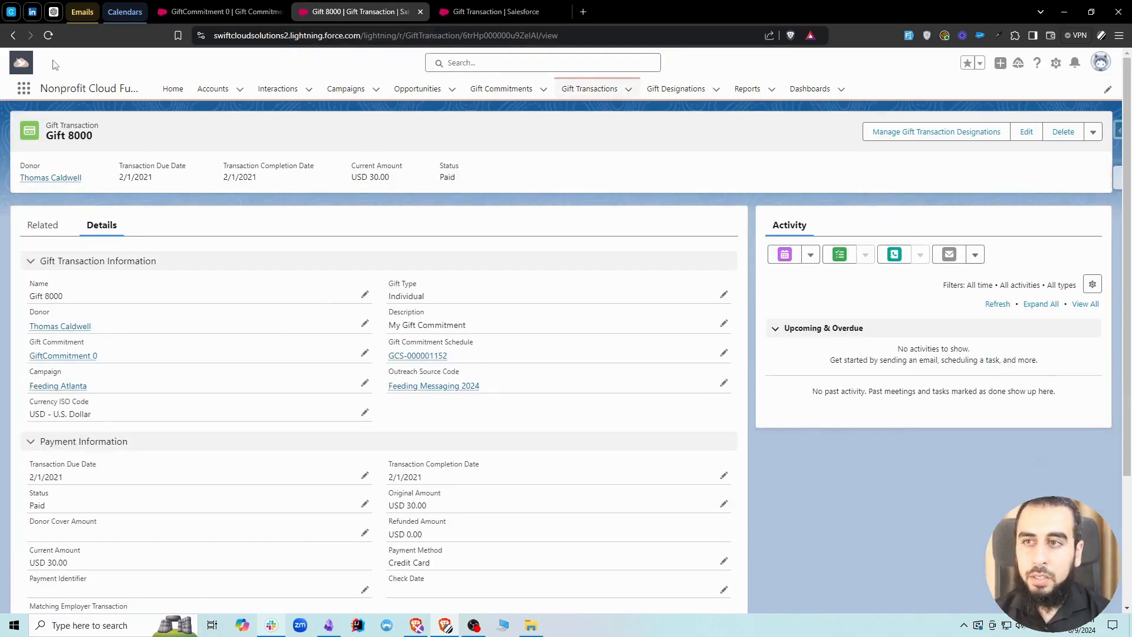
click(49, 35)
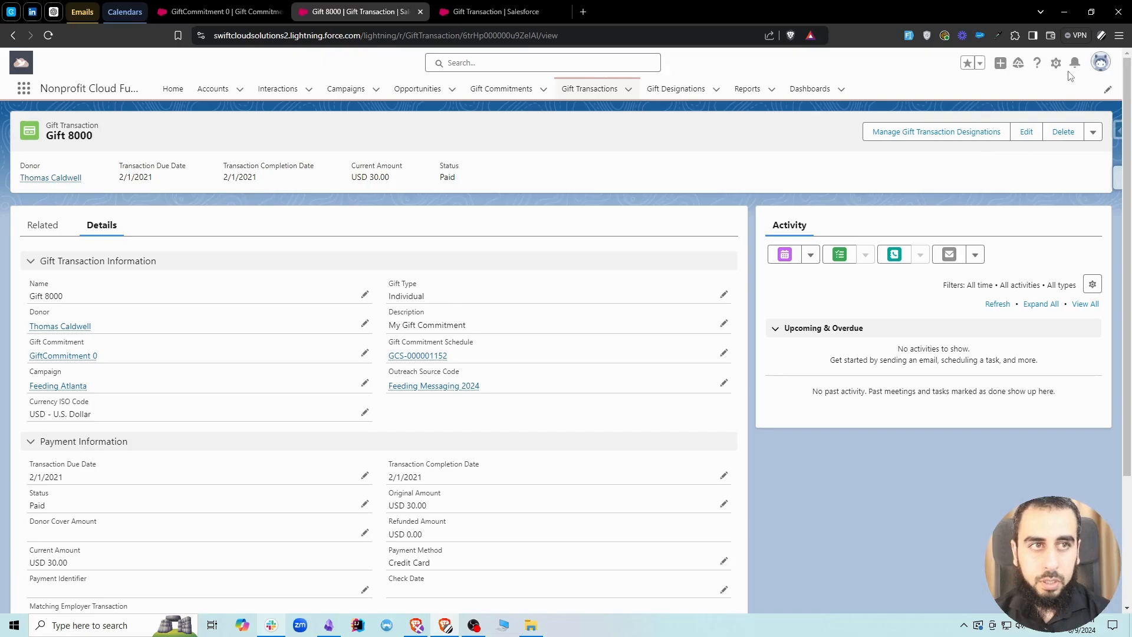
Delete the browser's stored site data for swiftcloudsolutions2.my.salesforce.com and reload the Gift 8000 page
click(1100, 62)
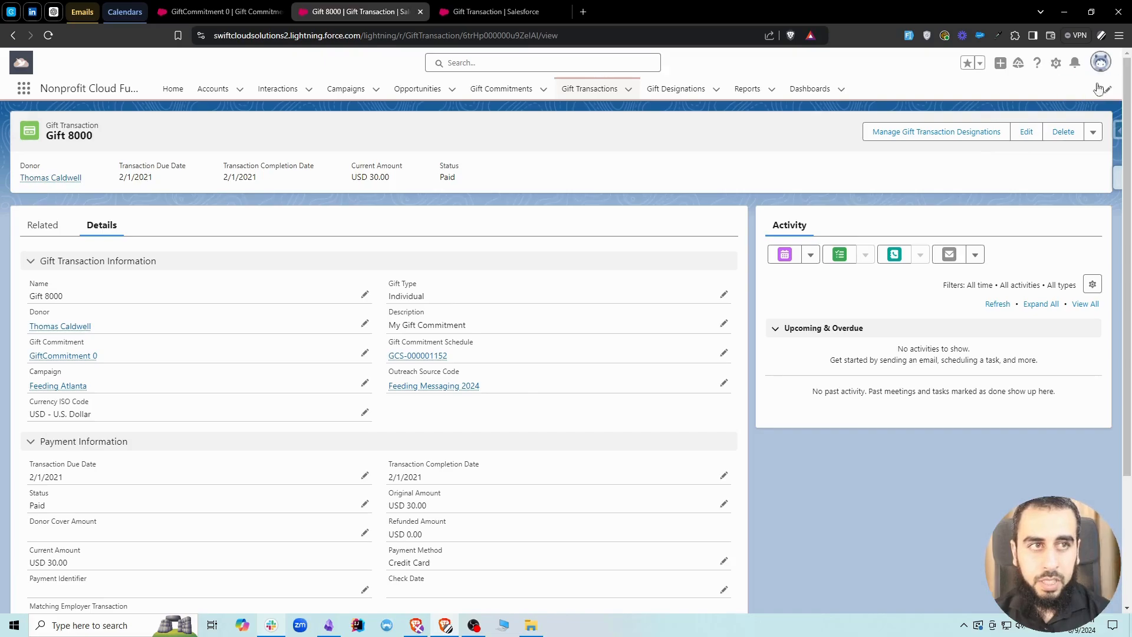
click(201, 35)
click(277, 179)
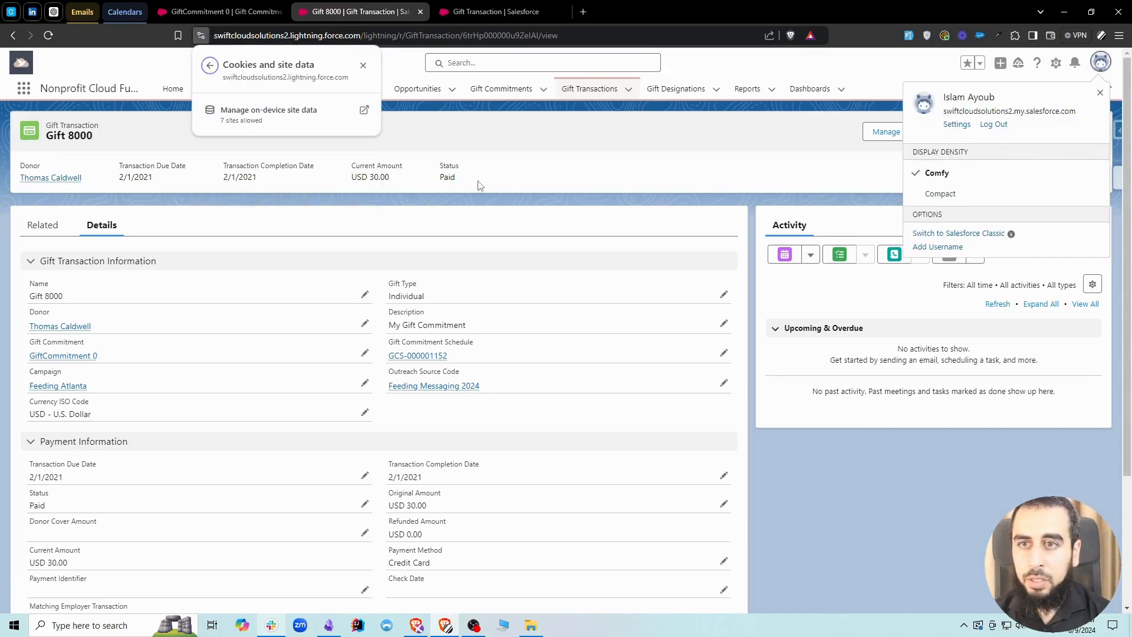
click(289, 117)
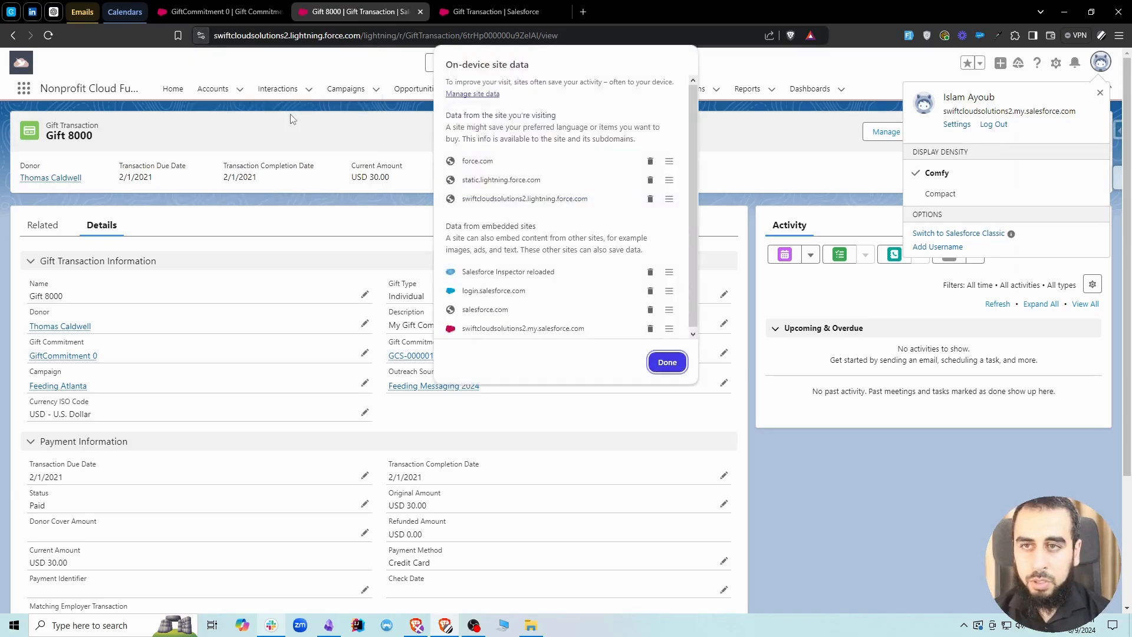
click(650, 328)
click(667, 362)
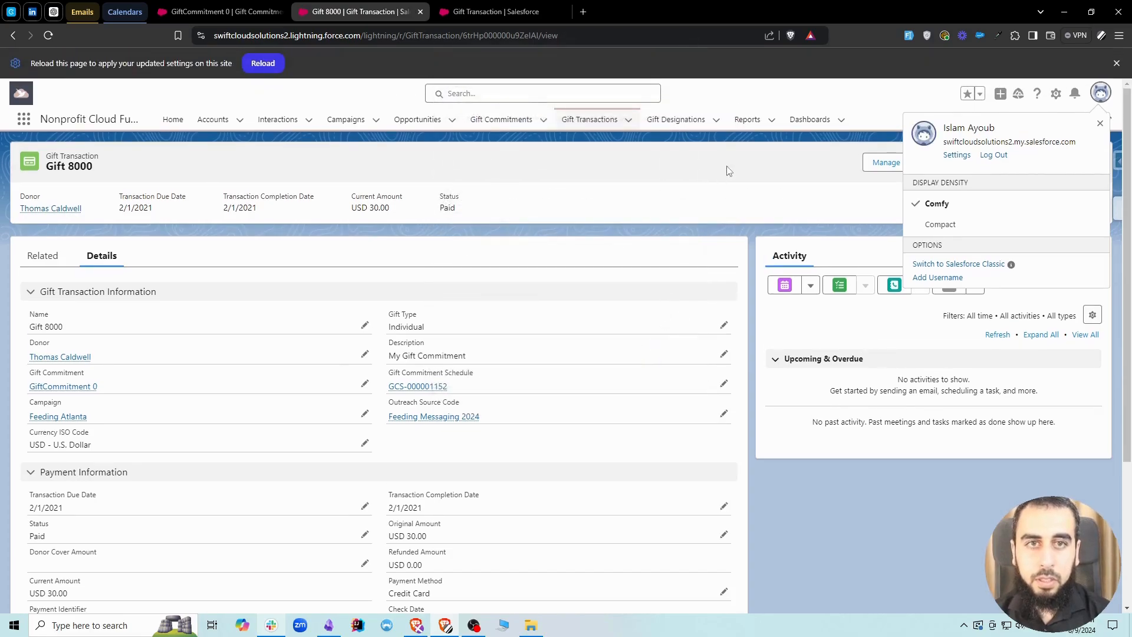
click(263, 63)
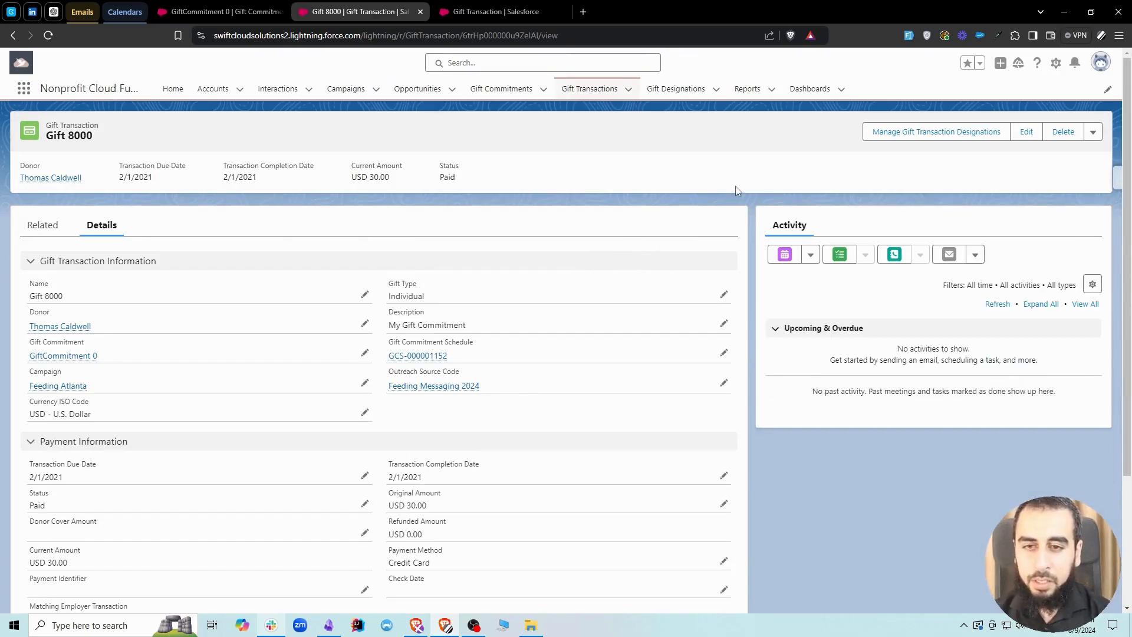
Log out of Salesforce and log back in by filling the username and password from the saved Lead Magnet - Live record in Keeper
click(1100, 62)
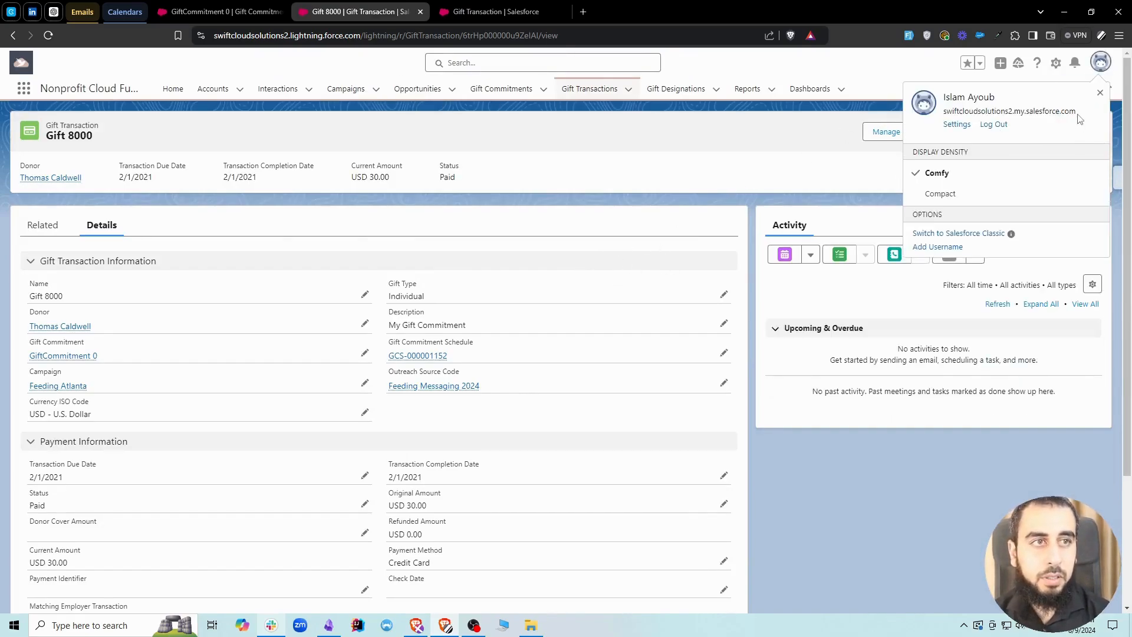
click(992, 125)
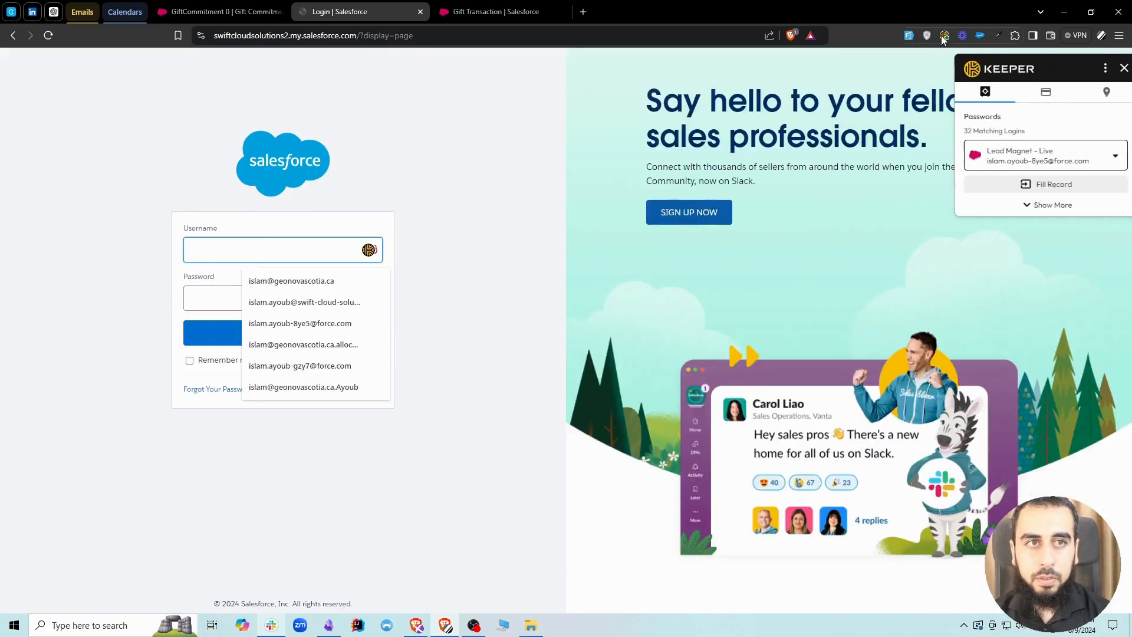
click(944, 36)
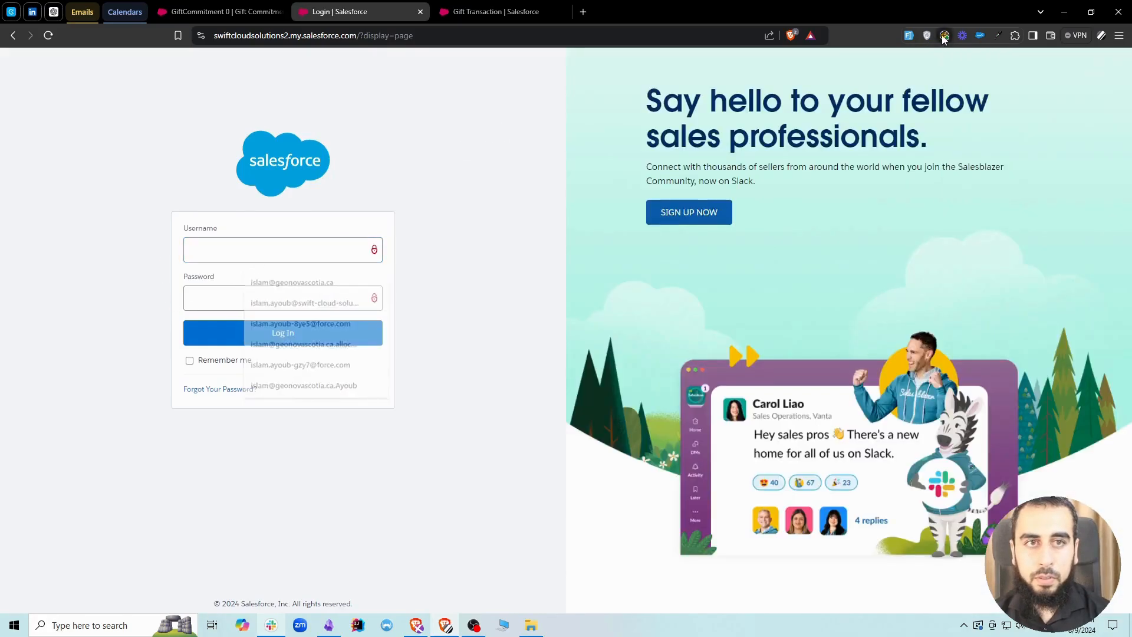
click(1072, 184)
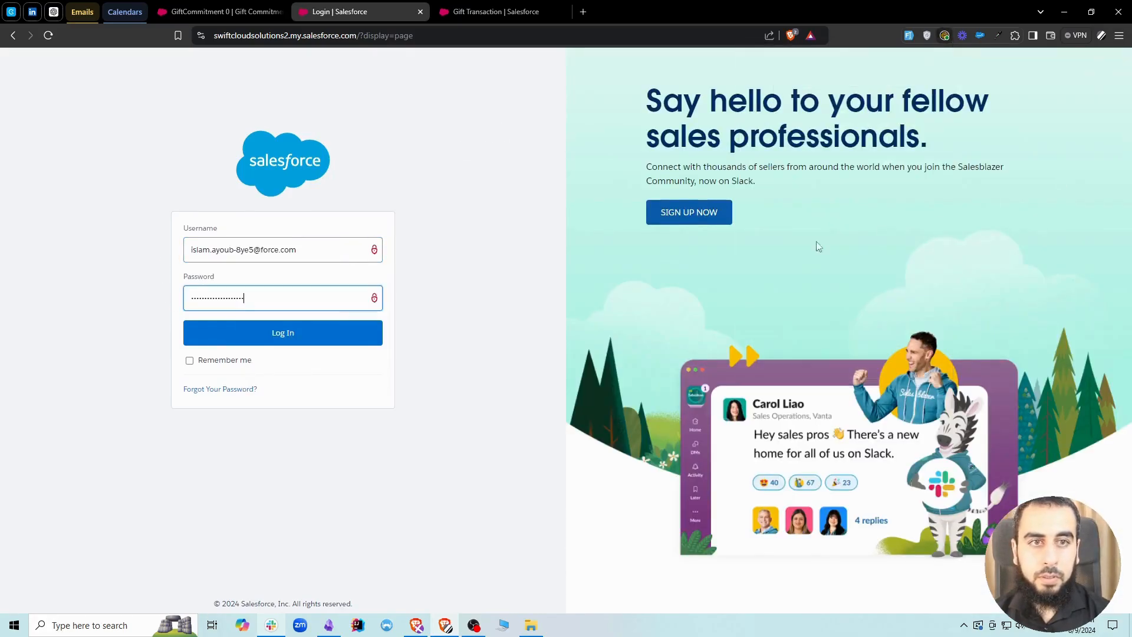
click(305, 333)
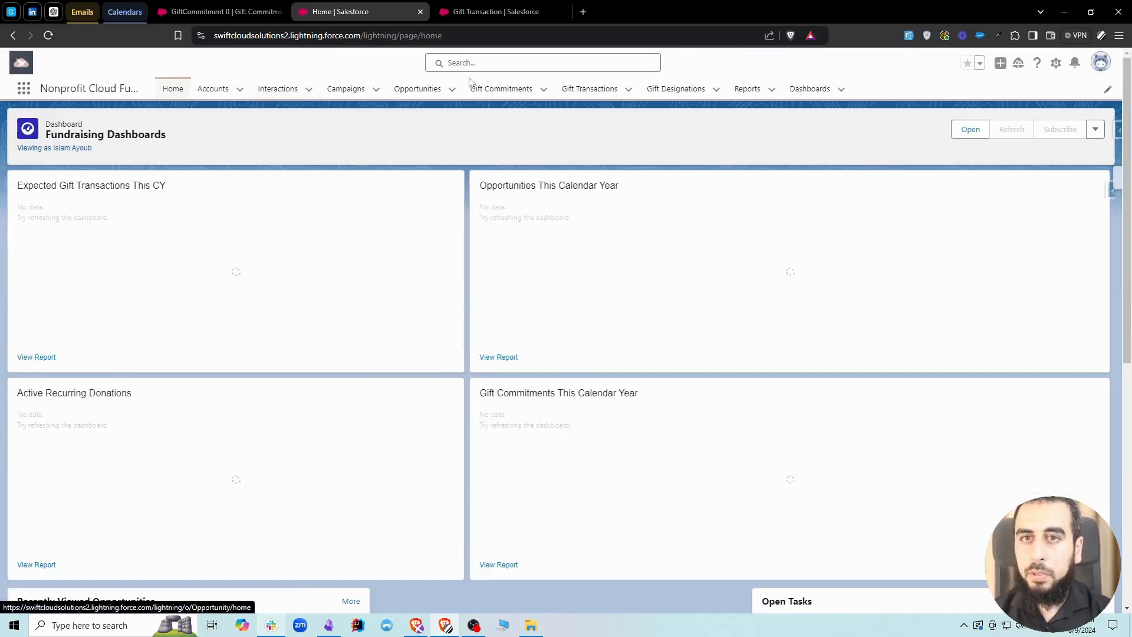
Open the first record in the Gift Transactions list to check its details for the Payment Instrument field
click(512, 89)
click(585, 90)
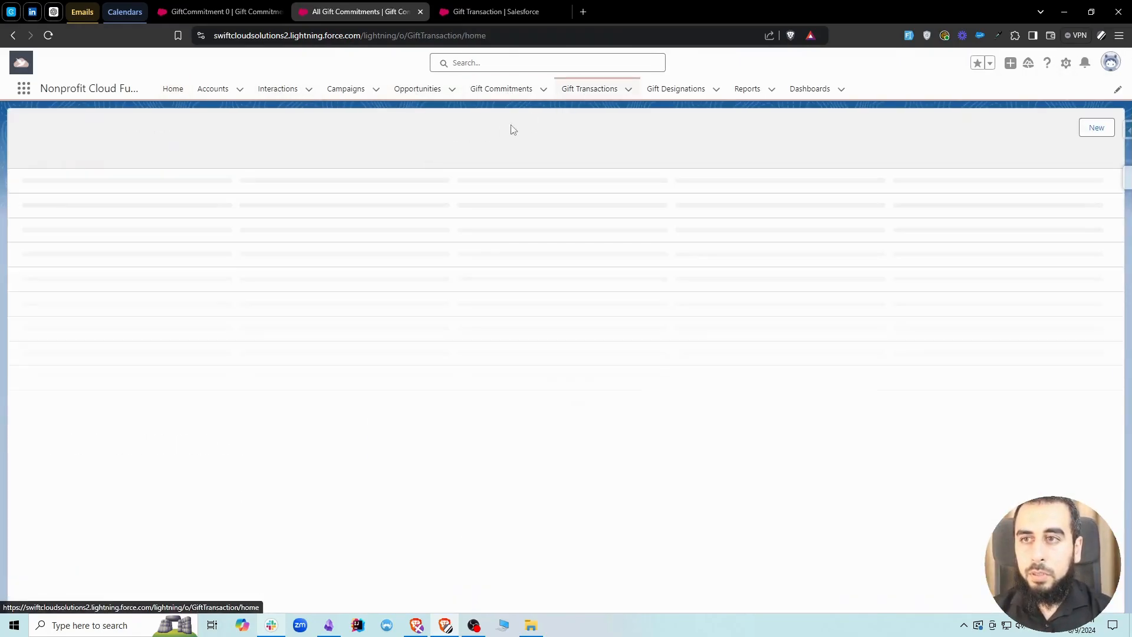
click(123, 203)
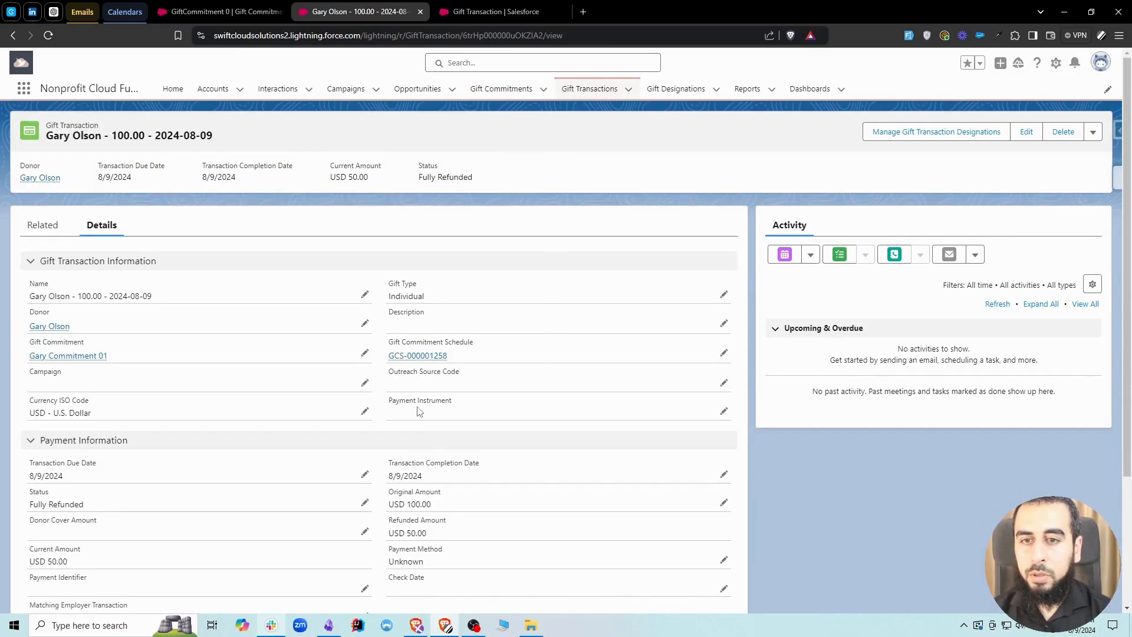
Open Gift 8000 in a separate browser tab from GiftCommitment 0's related gift transactions, closing the tabs no longer needed
click(490, 89)
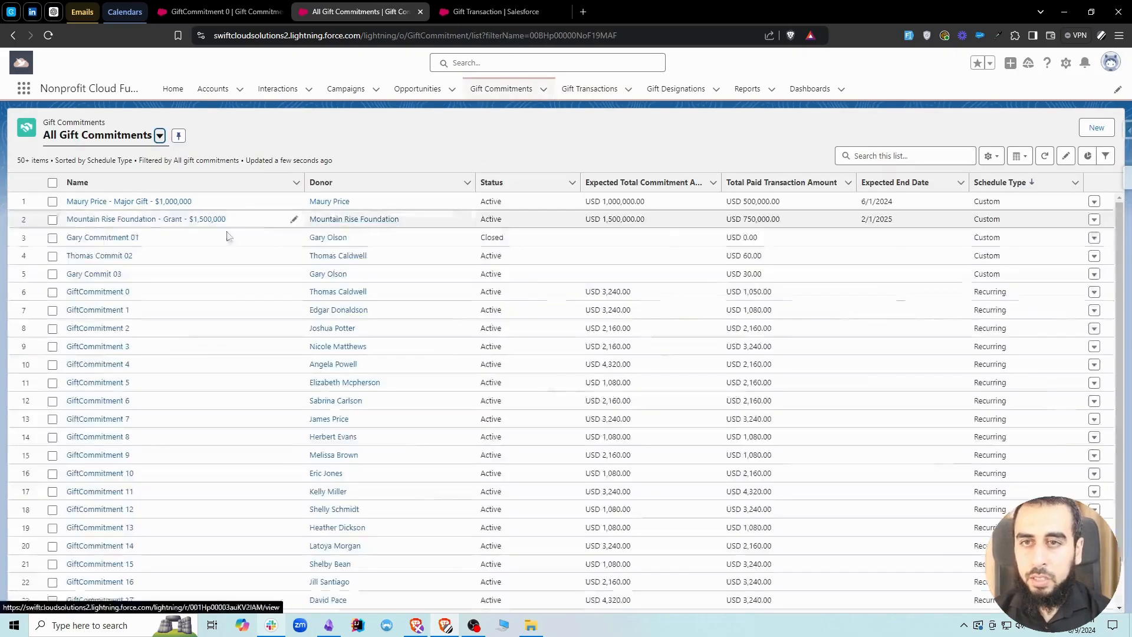
click(115, 292)
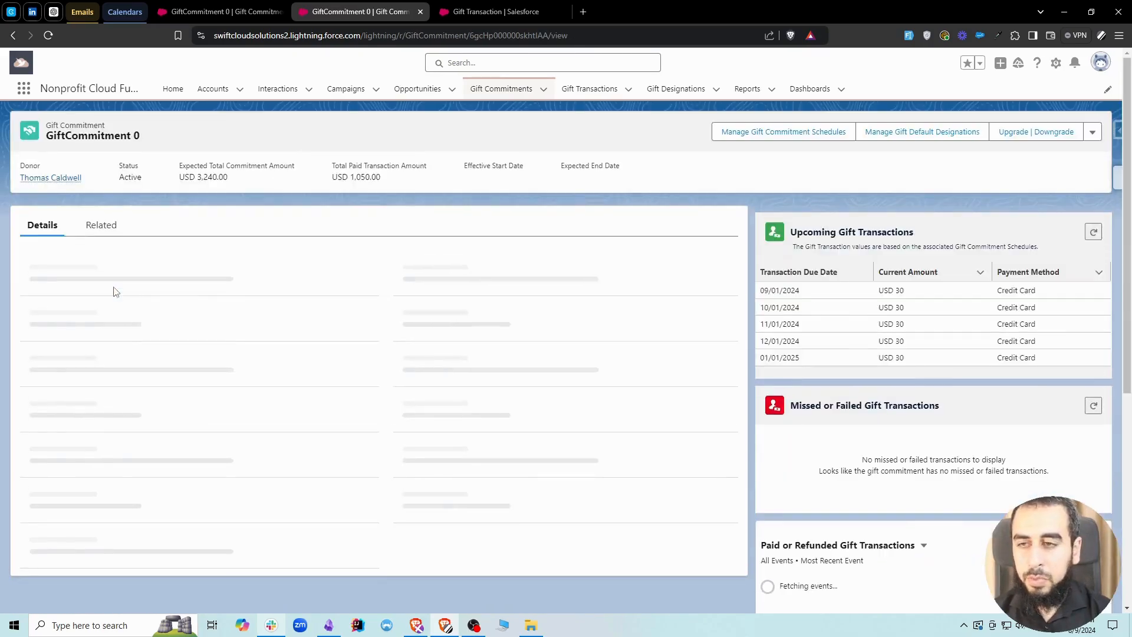
click(101, 224)
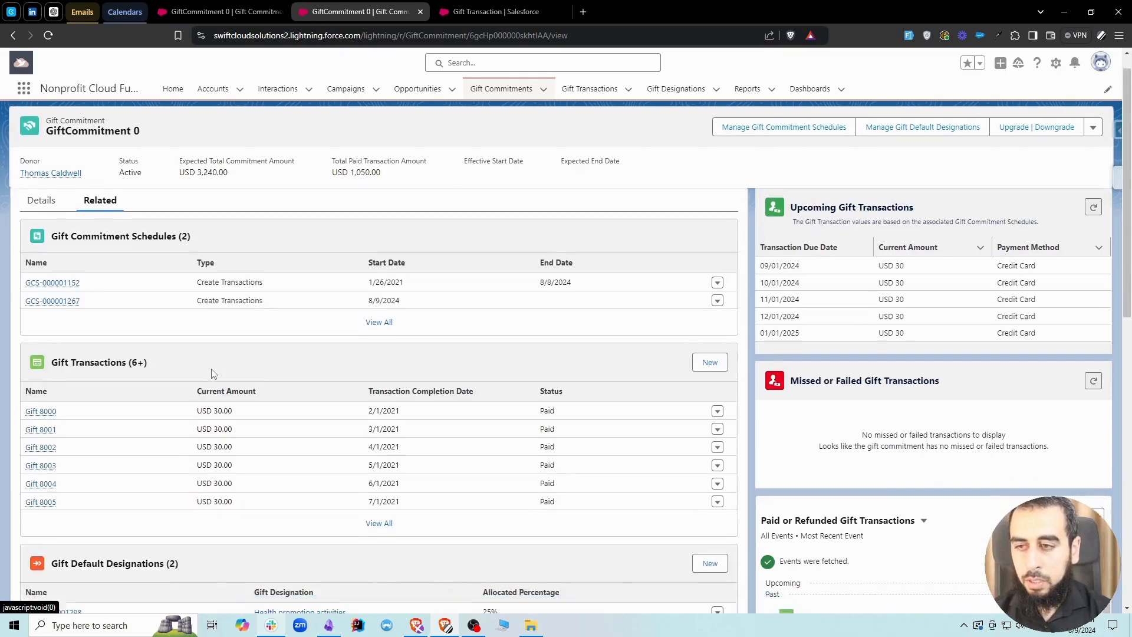
scroll(213, 373, down, 2)
middle_click(43, 320)
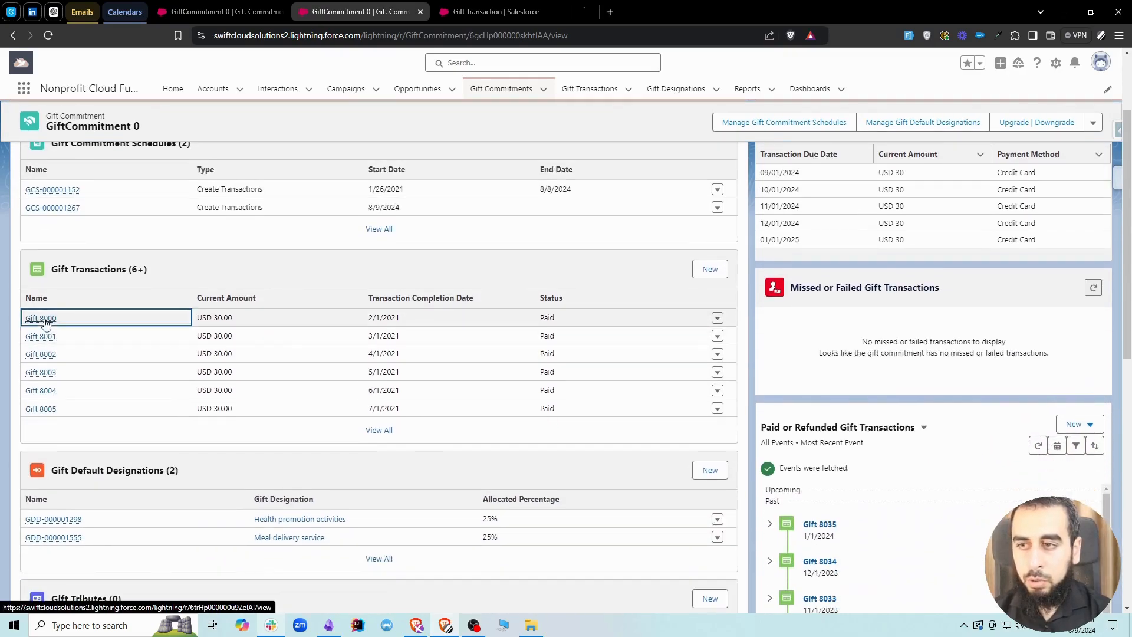
click(561, 12)
click(518, 6)
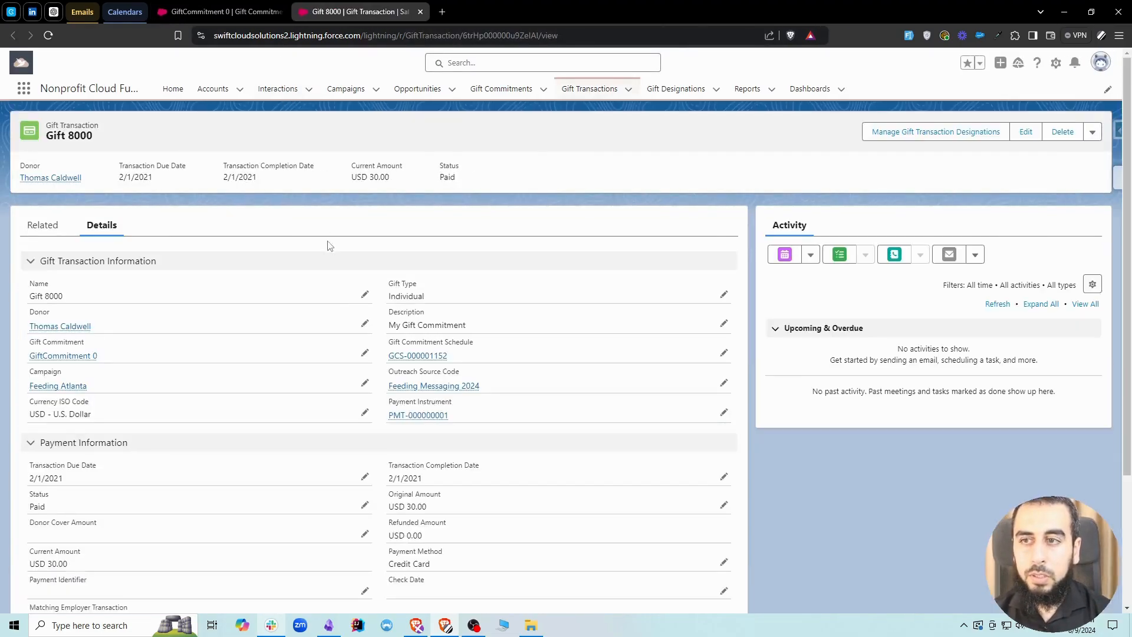
Open the payment instrument linked to Gift 8000 in a separate tab, review its details, and return to Gift 8000
middle_click(431, 415)
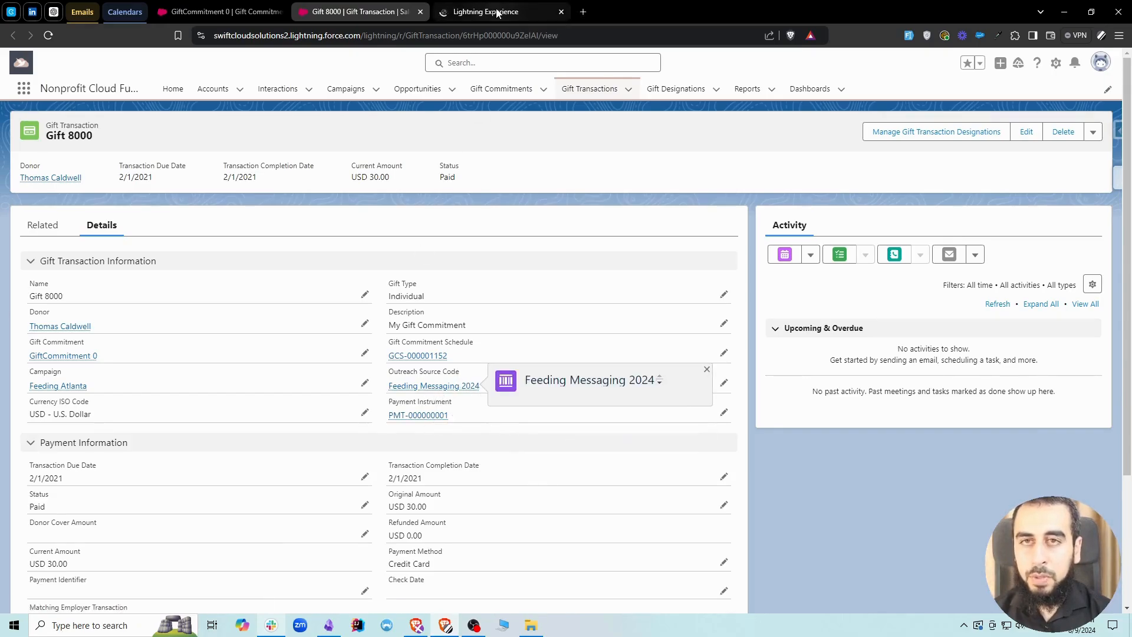
click(497, 12)
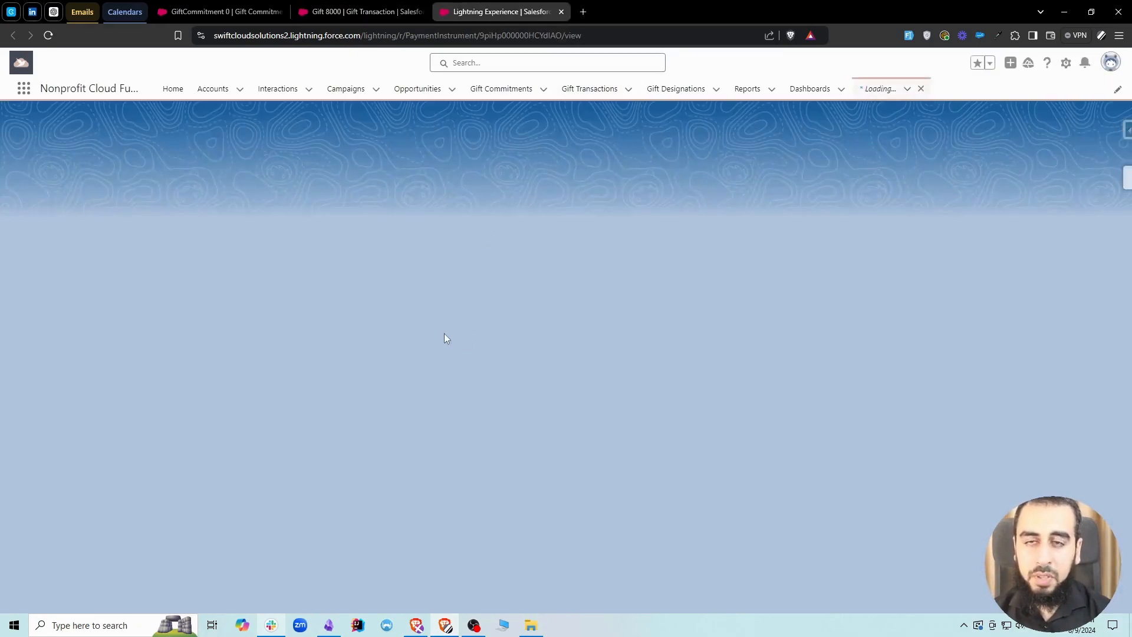
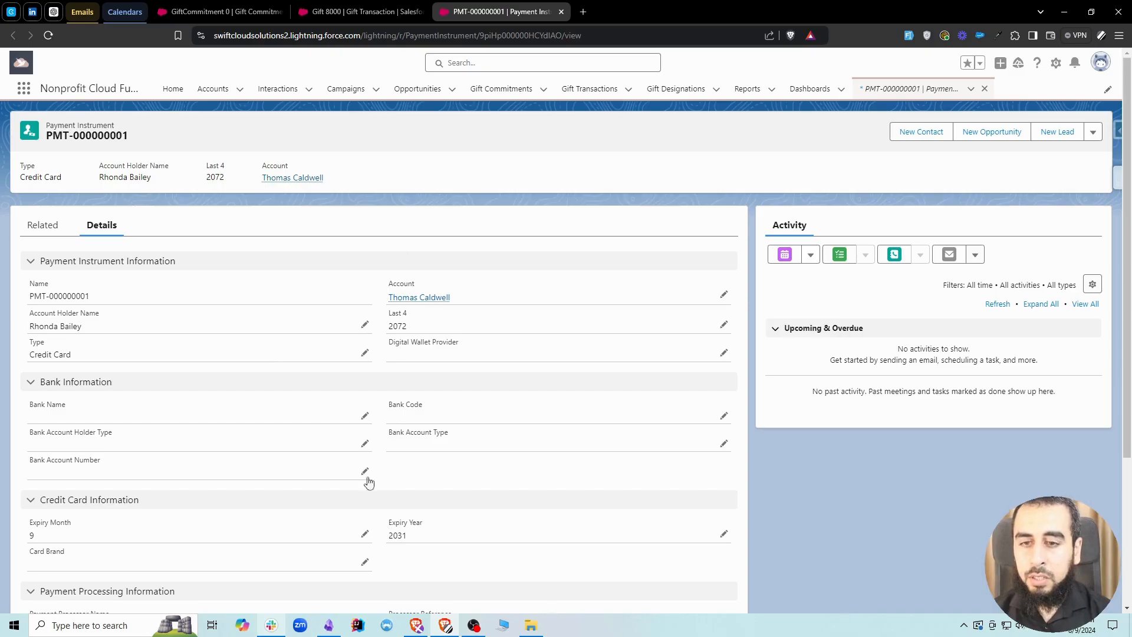
click(392, 17)
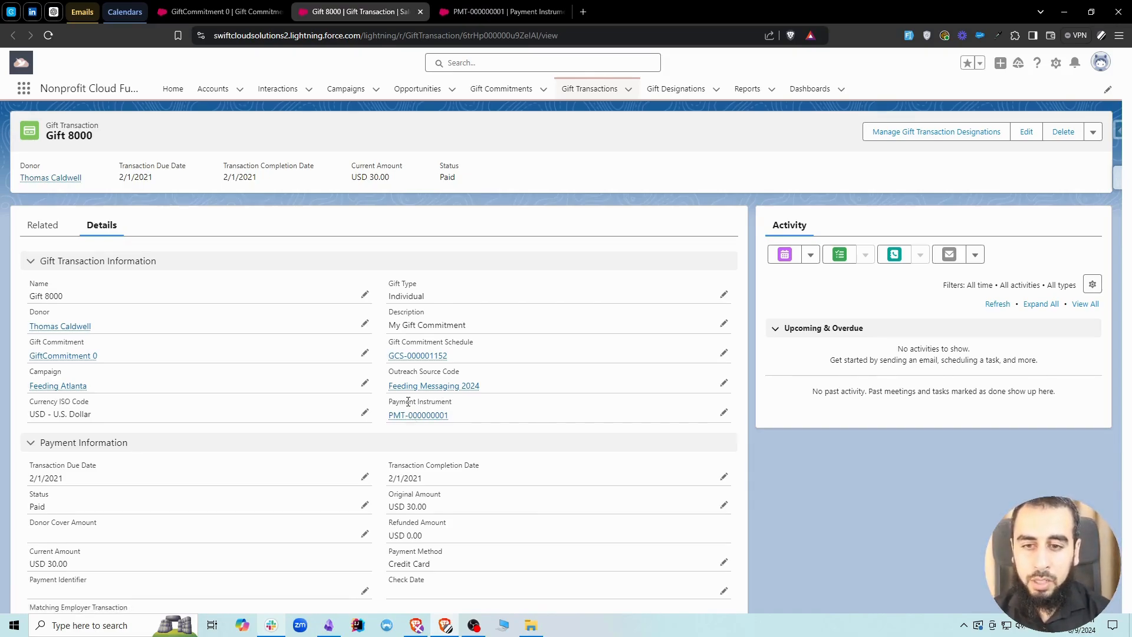
Compare the Payment Method and Payment Instrument fields in Gift 8000's details
scroll(287, 492, down, 1)
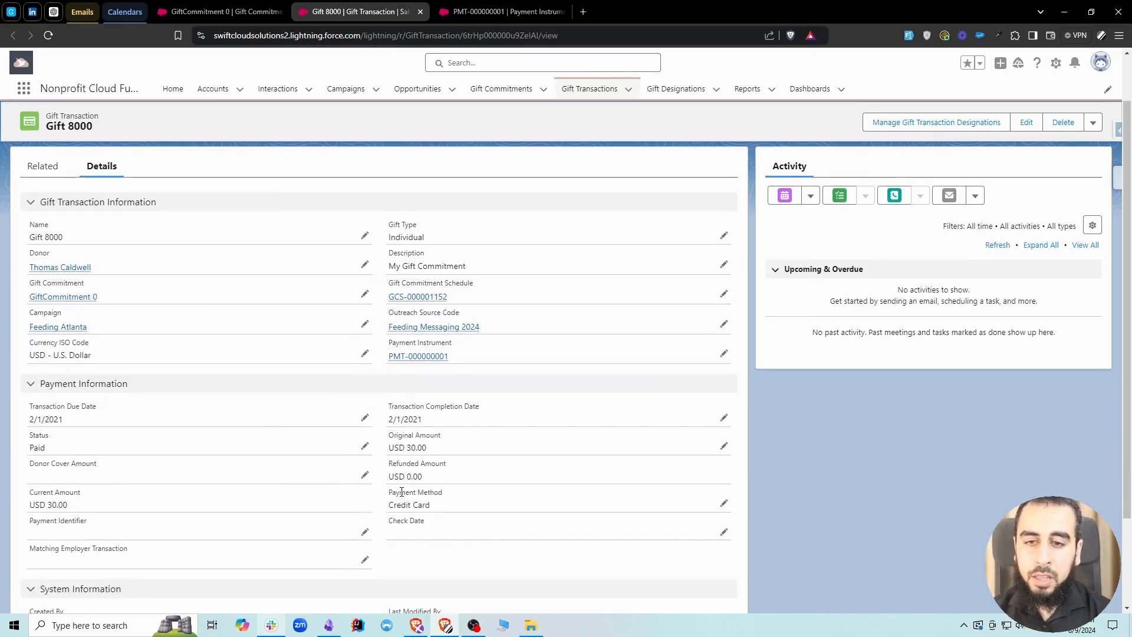
drag(399, 493, 443, 495)
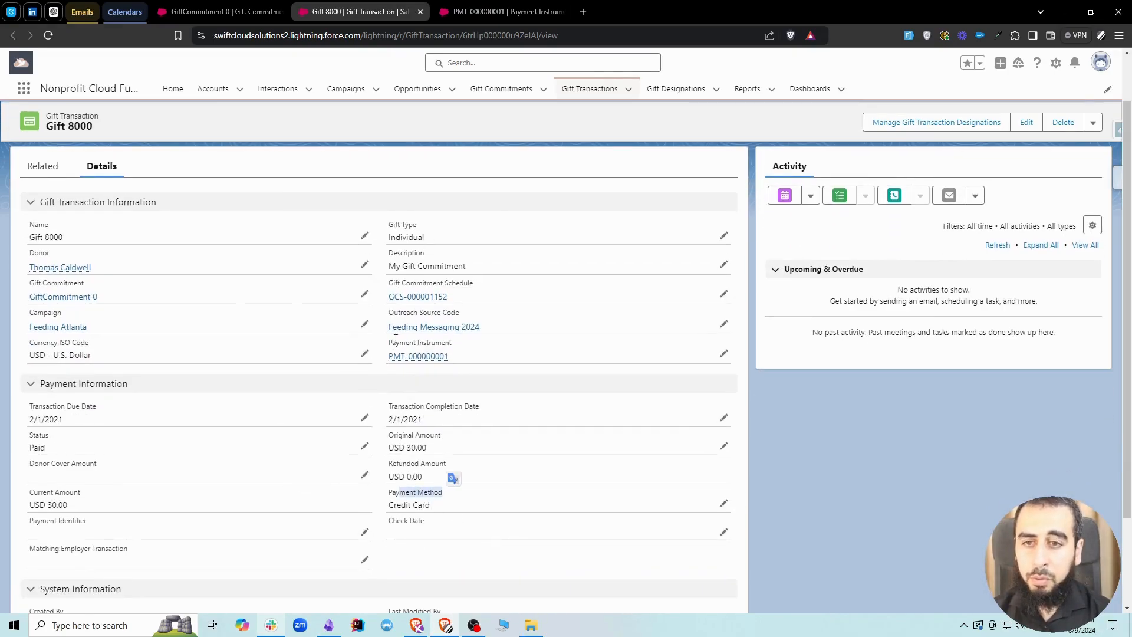
drag(399, 343, 454, 345)
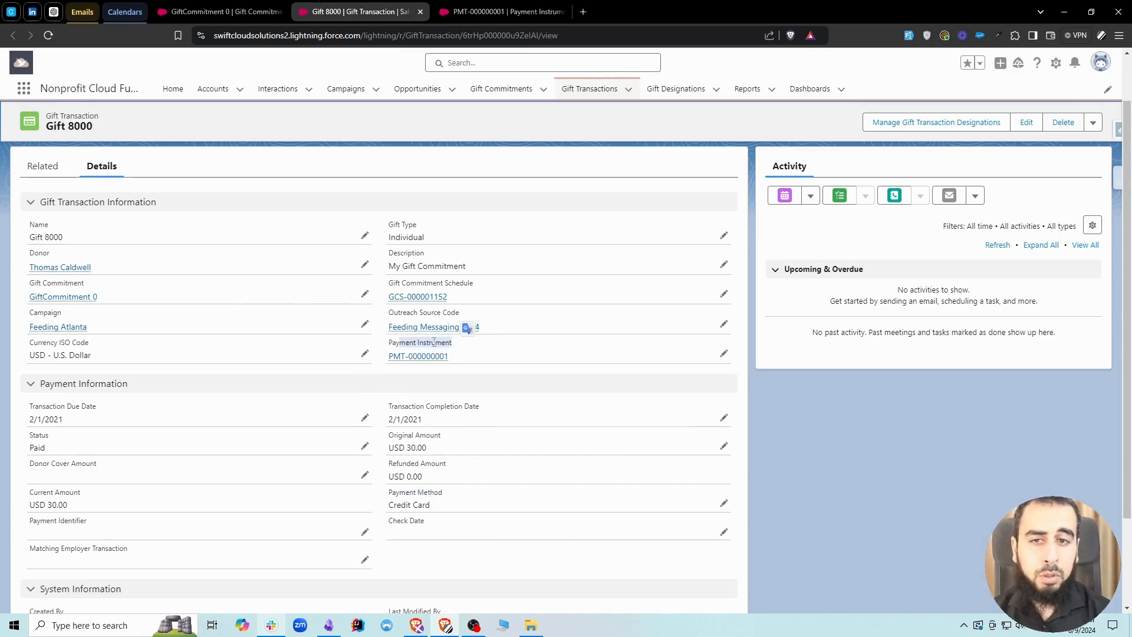
click(509, 530)
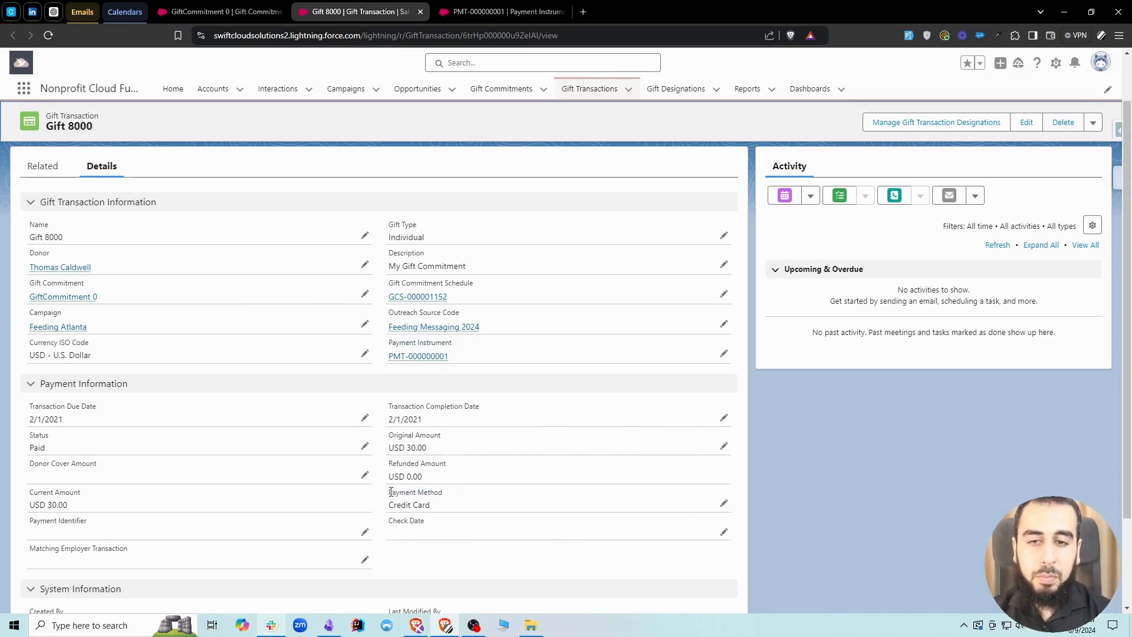
drag(390, 492, 442, 492)
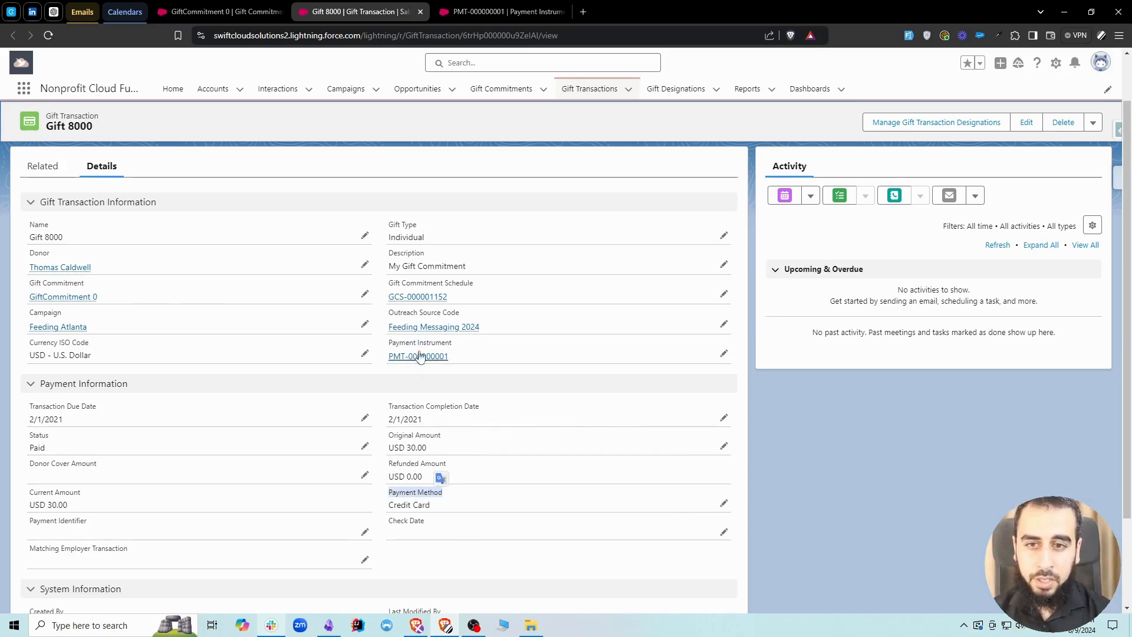
drag(419, 343, 445, 342)
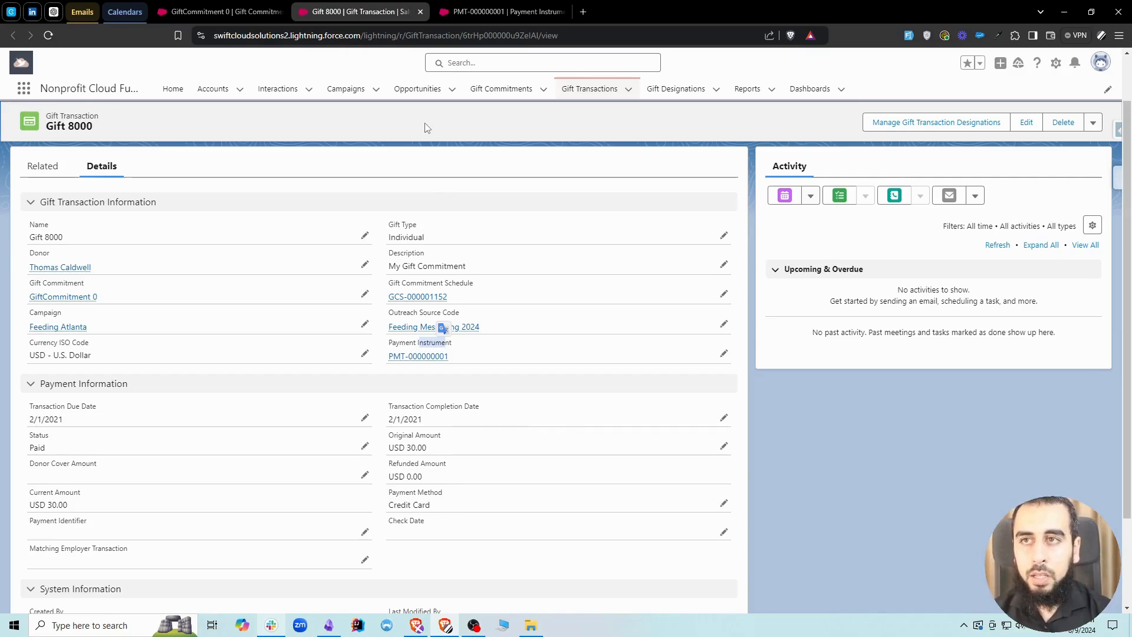
Review the Update Payment Method form for GiftCommitment 0's available schedule and close it without saving
click(247, 11)
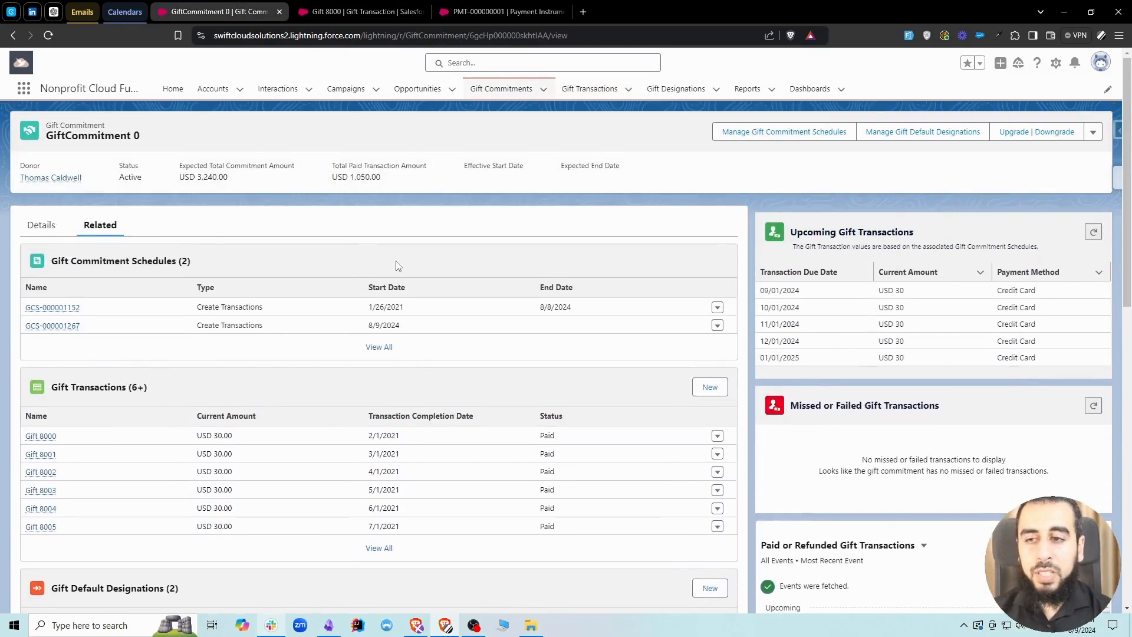
click(1093, 132)
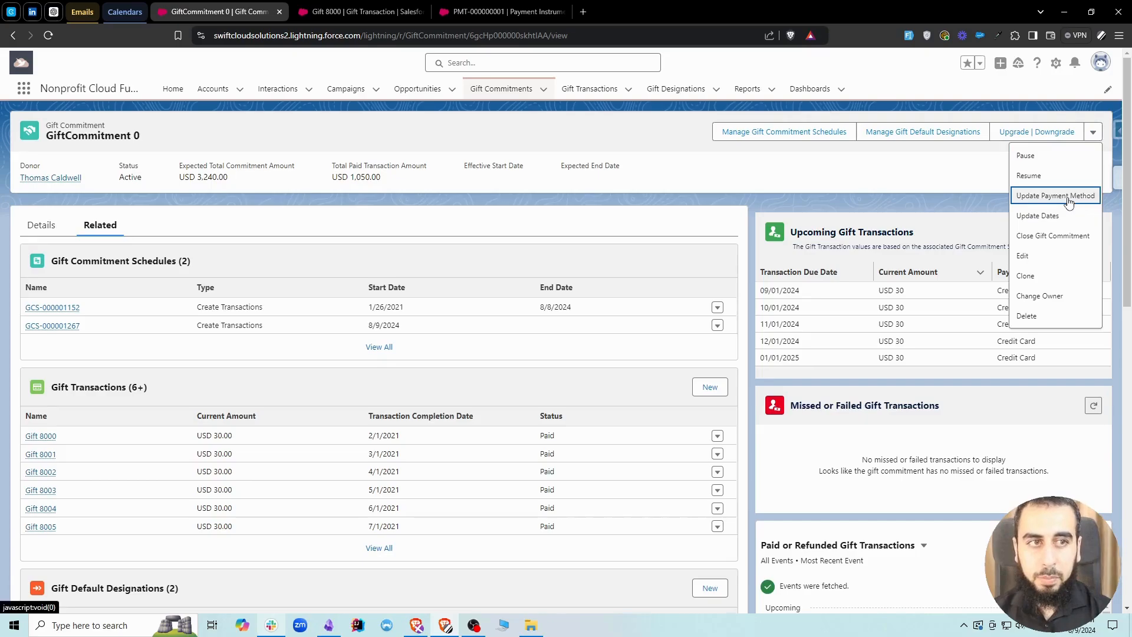
click(1069, 200)
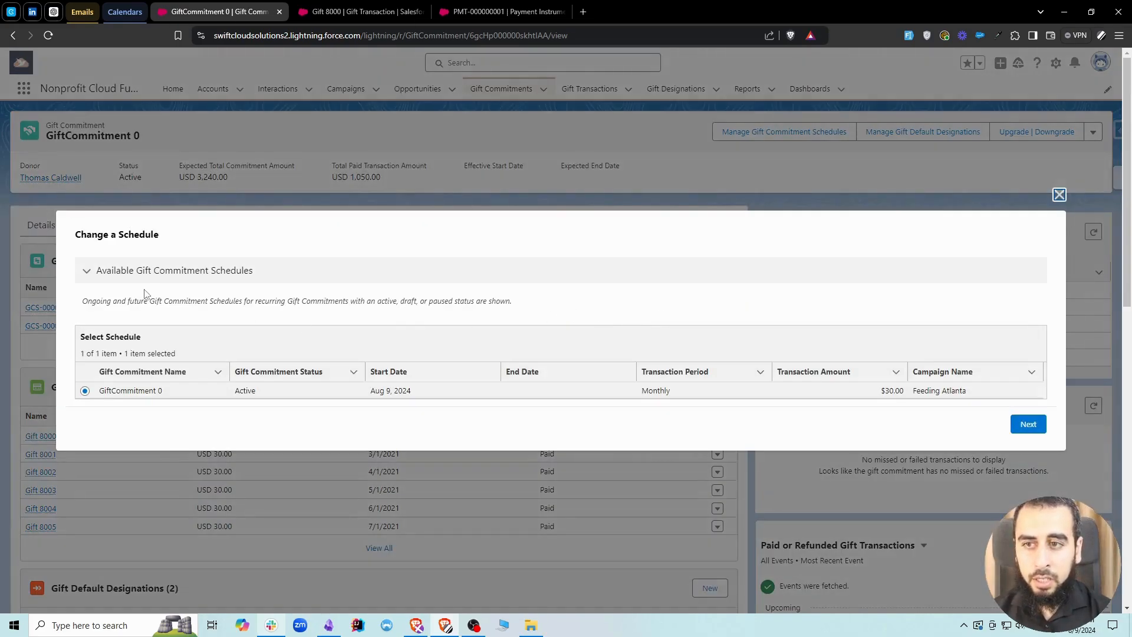
click(1027, 424)
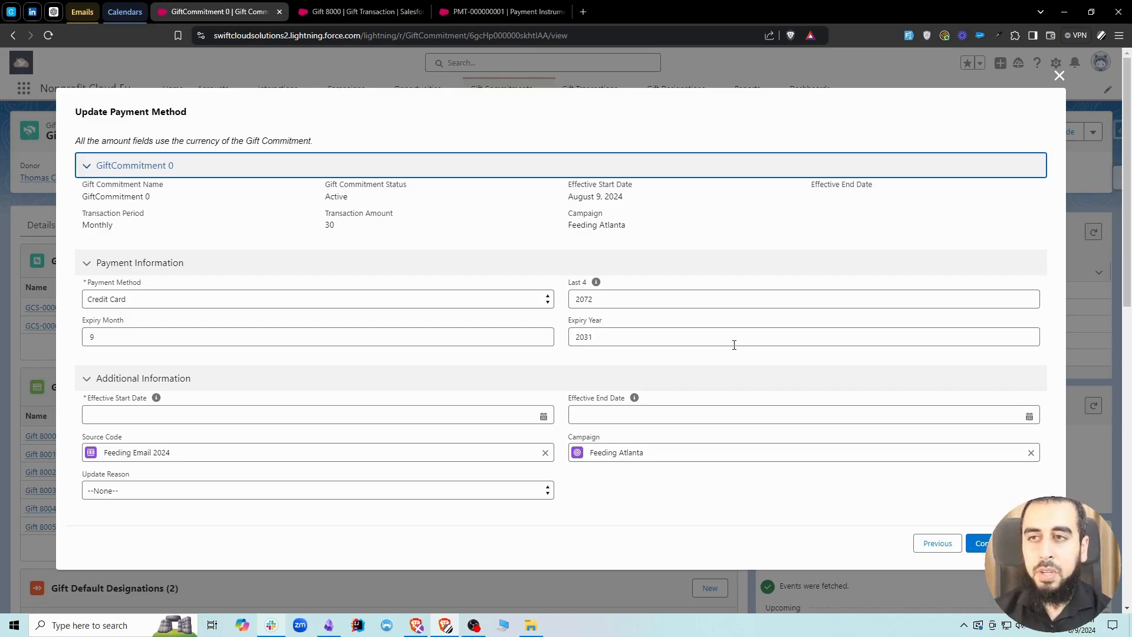
click(1058, 76)
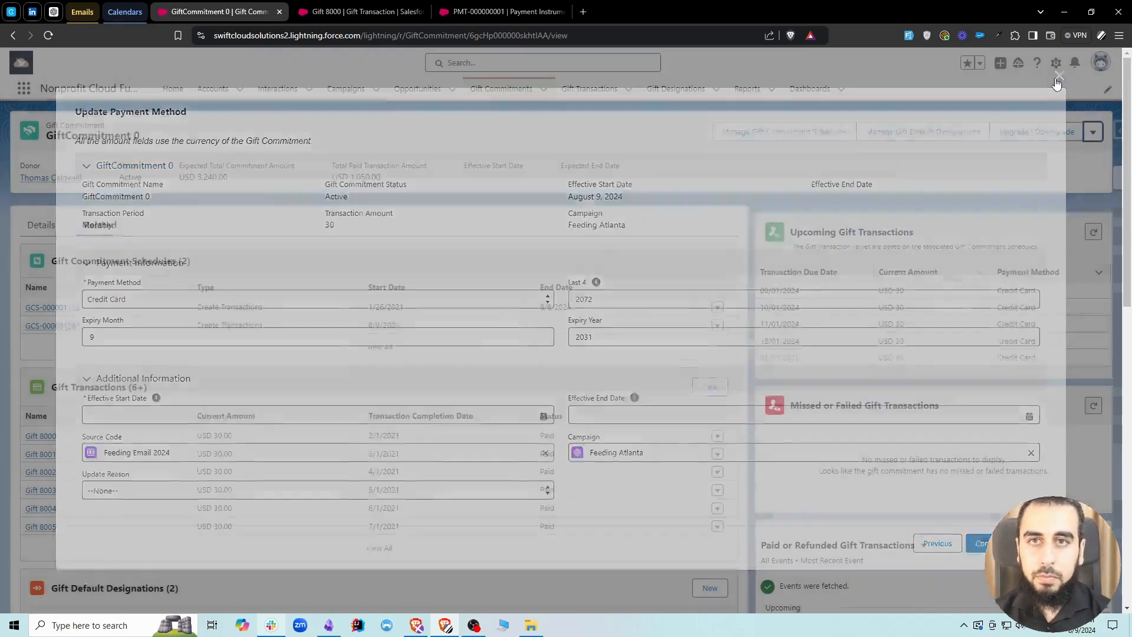
Review the Update Dates form for GiftCommitment 0 and close it without saving
click(1094, 135)
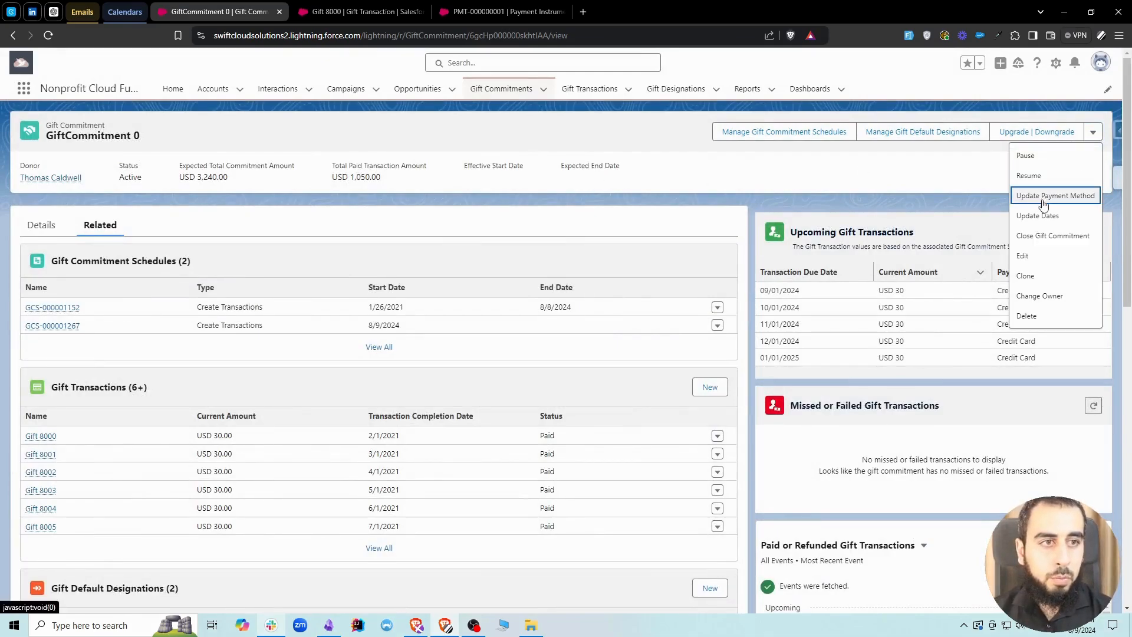
click(1039, 218)
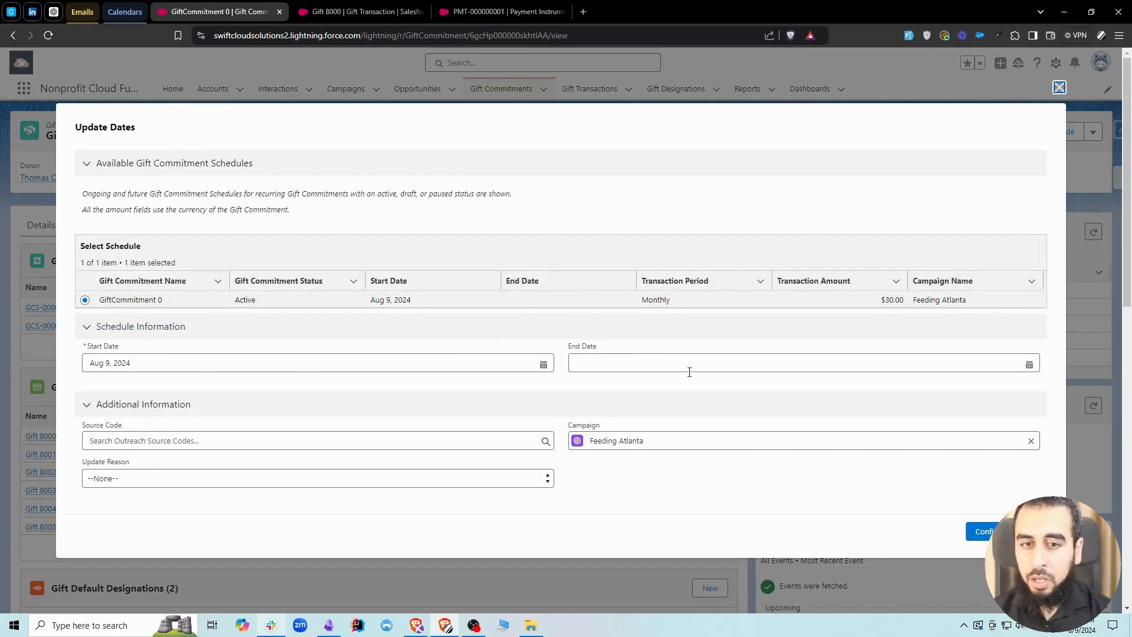
click(1060, 88)
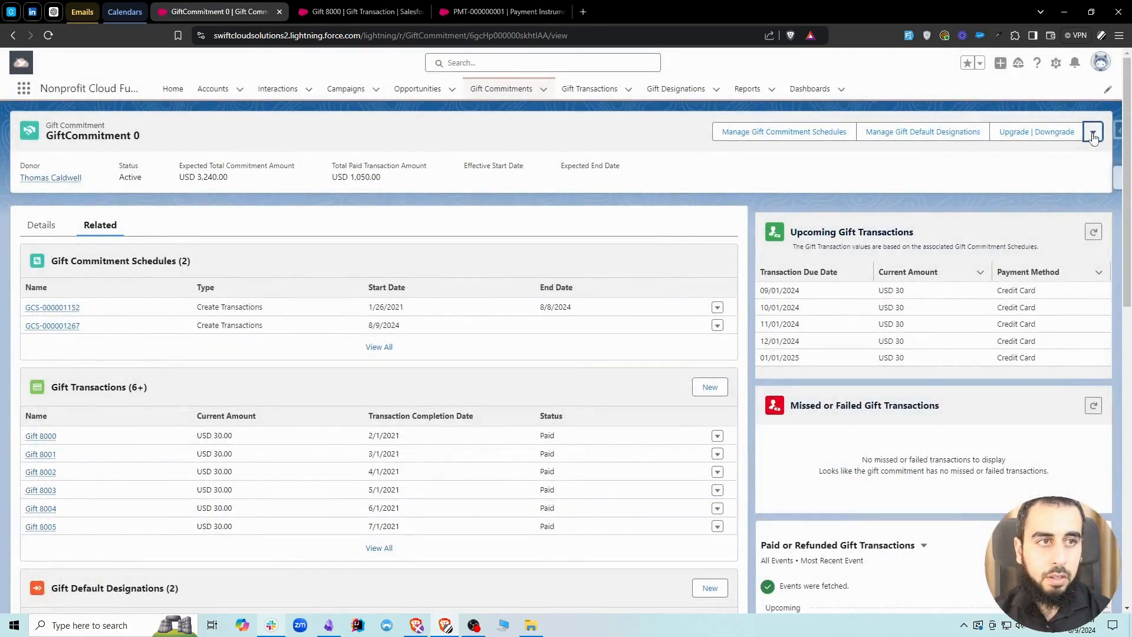
Review the Close Gift Commitment confirmation for GiftCommitment 0, dismiss it without closing the commitment, and look over the remaining record actions
click(1092, 131)
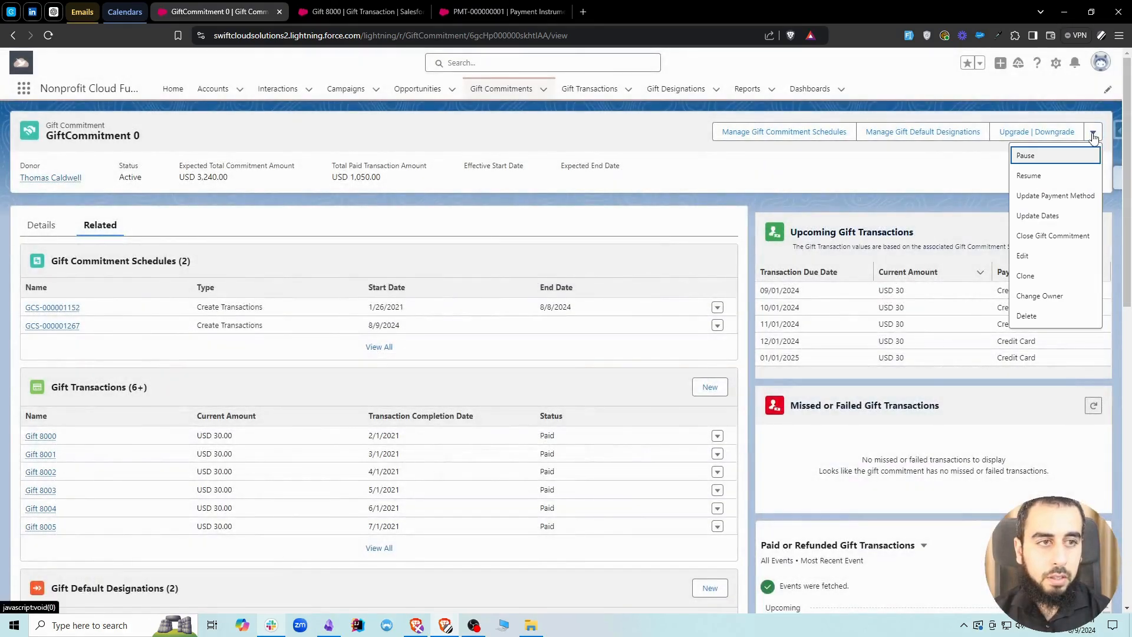
click(1053, 236)
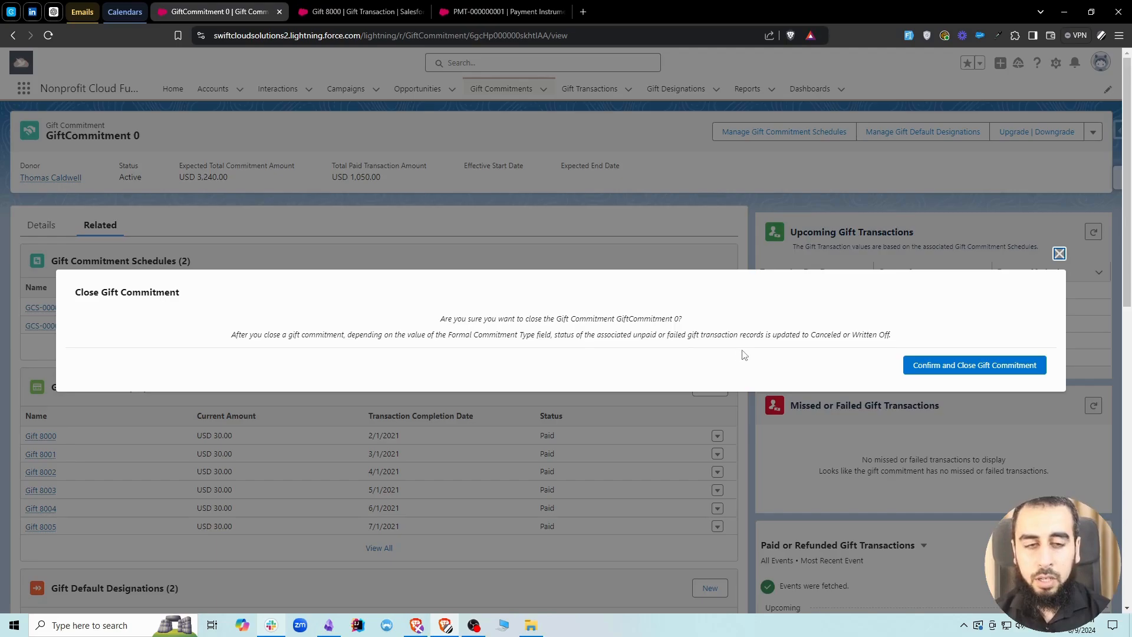
drag(813, 338, 840, 334)
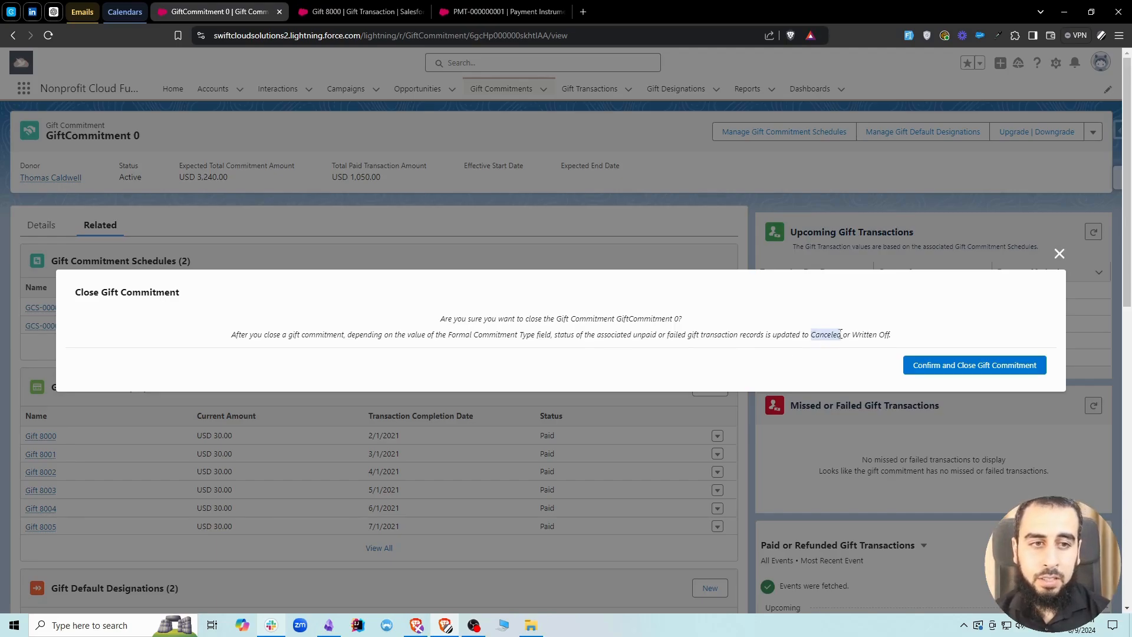
click(1059, 253)
click(1094, 131)
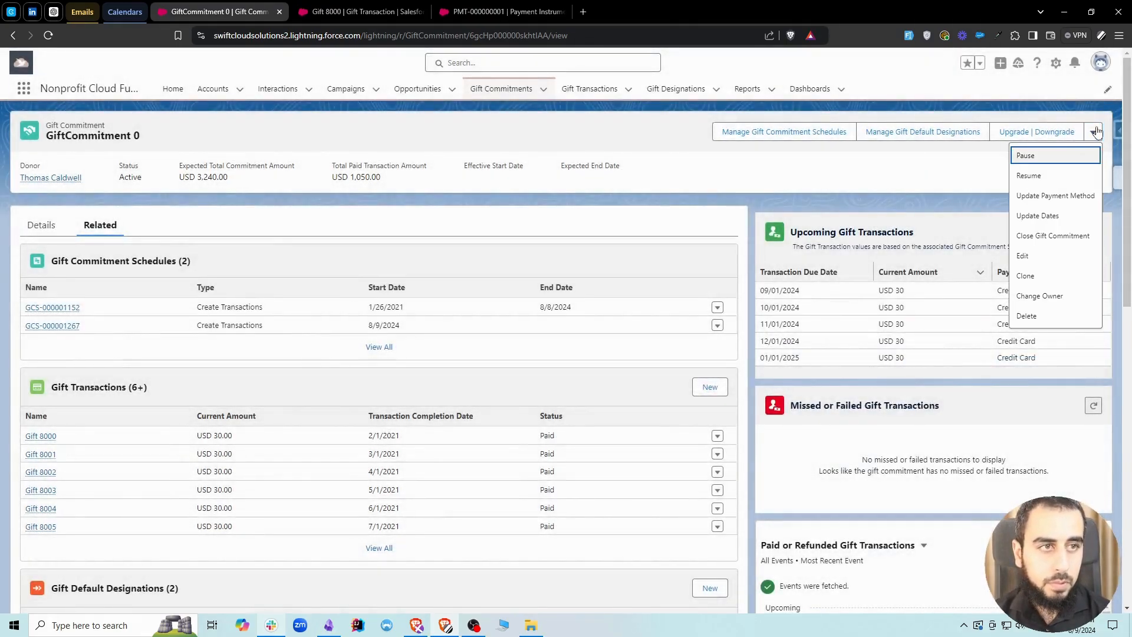
click(929, 176)
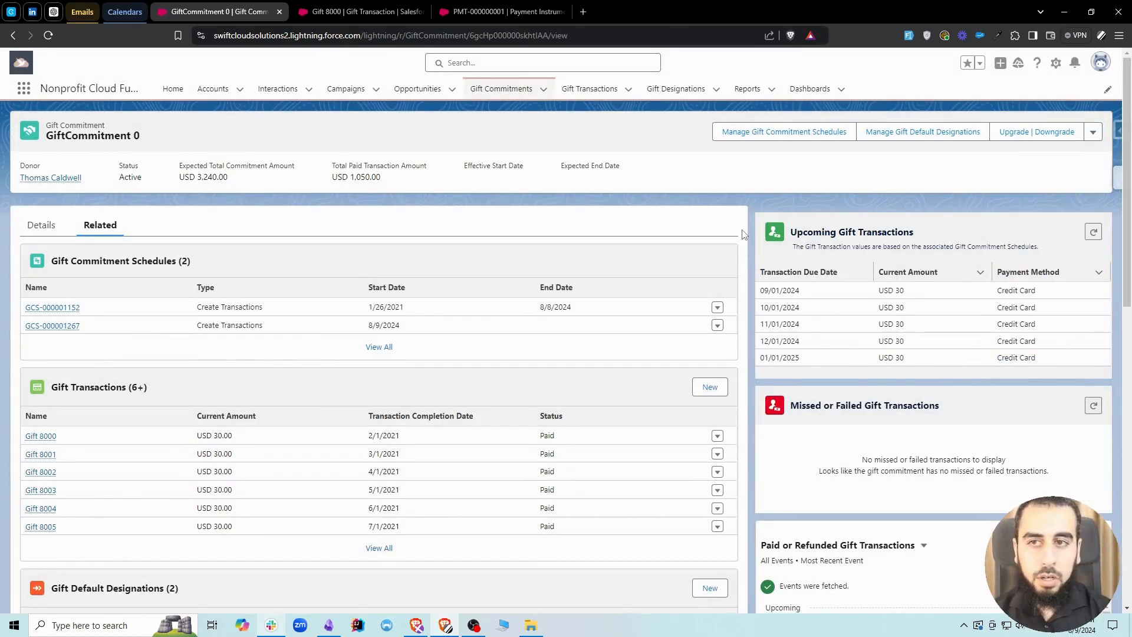